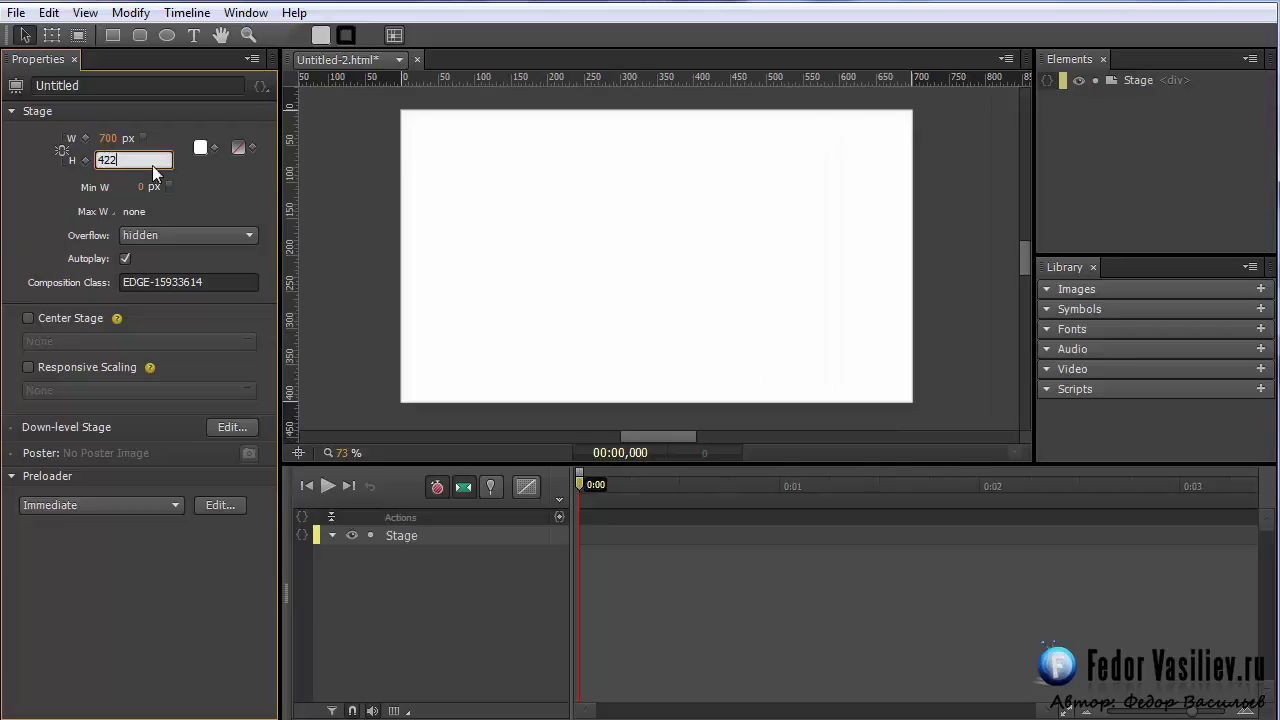
- Set the stage height to 422 px and import 1.png, 2.png, 3.jpg, 4.png, 5.png, 6.png and play.png onto the stage
click(183, 171)
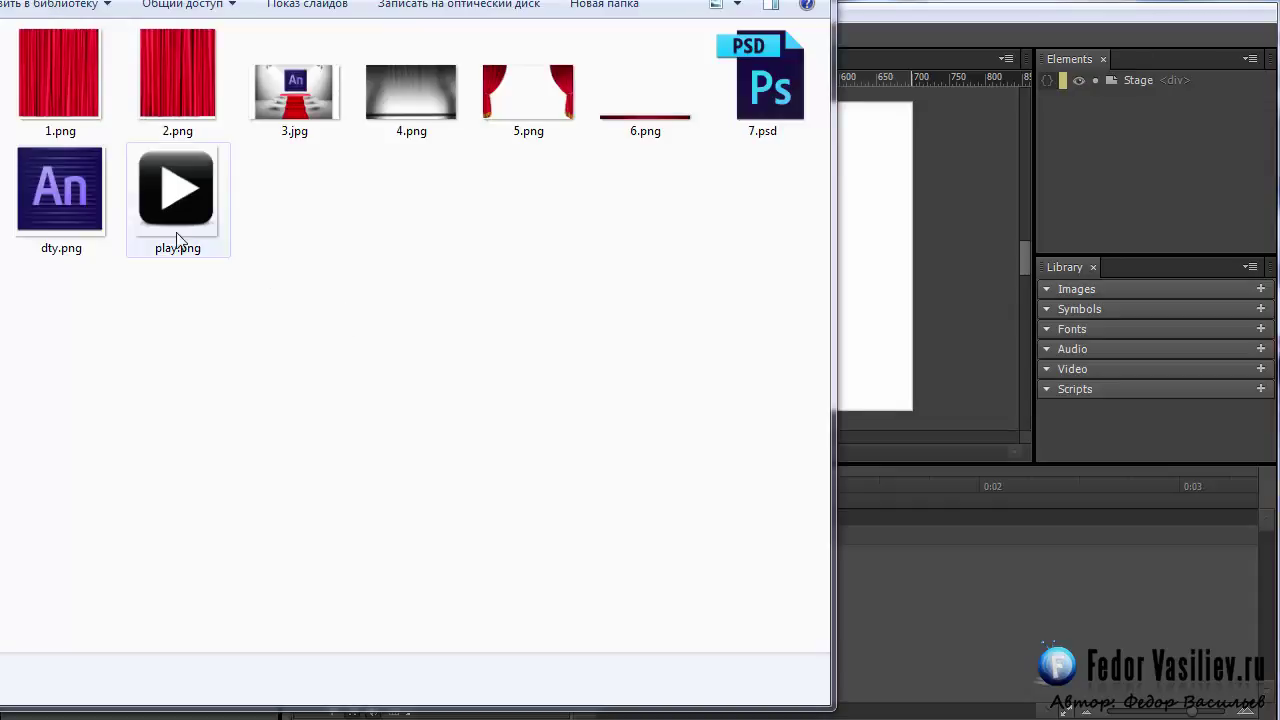
click(177, 195)
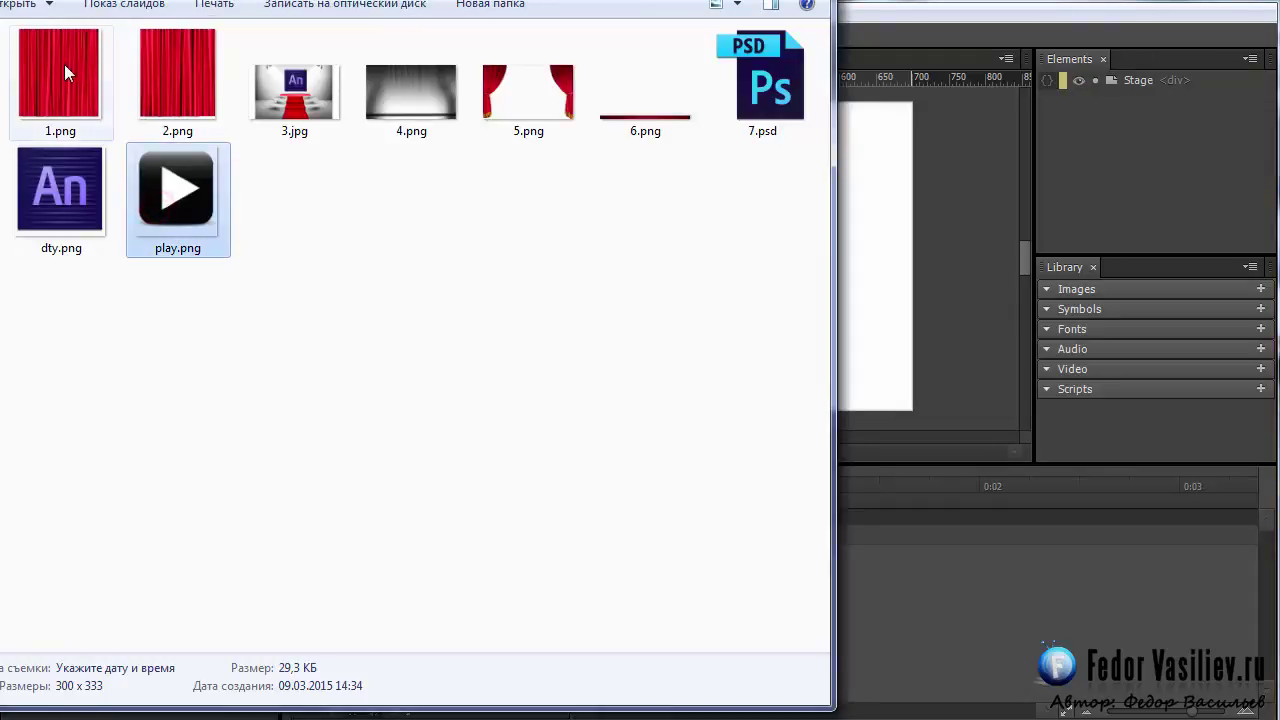
ctrl+click(149, 88)
ctrl+click(292, 100)
ctrl+click(417, 115)
ctrl+click(503, 100)
ctrl+click(613, 122)
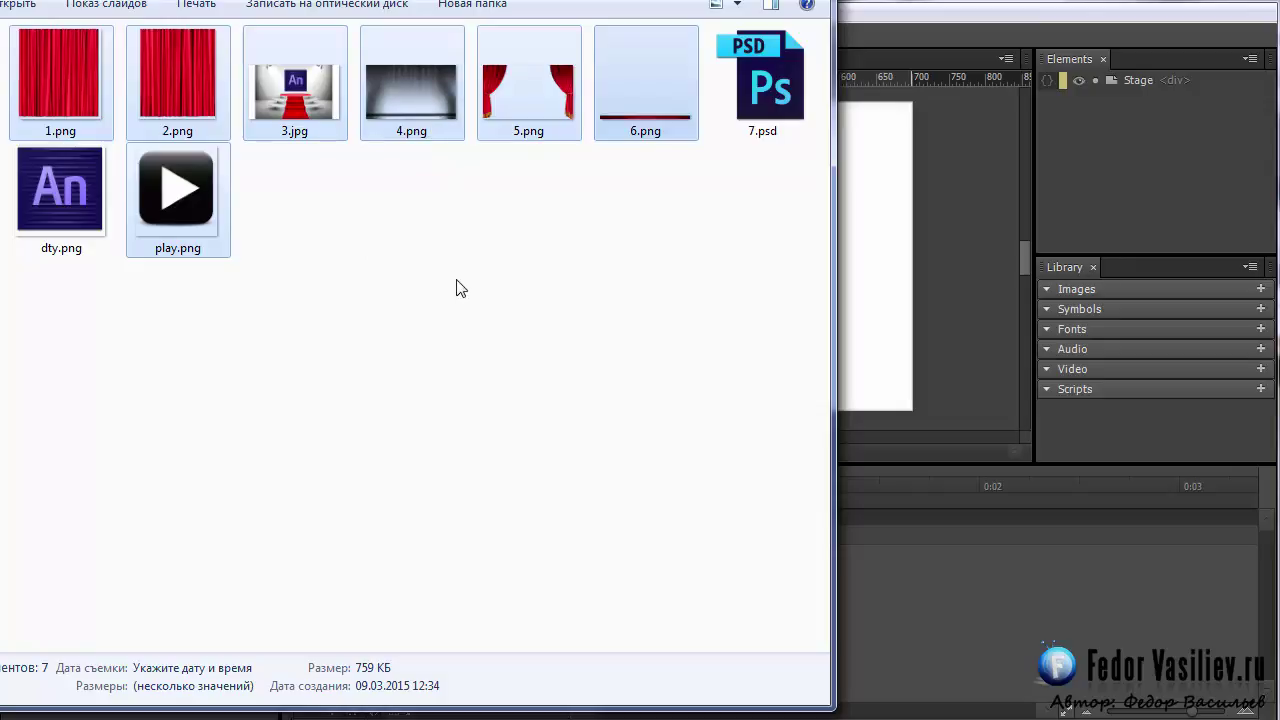
drag(402, 110, 850, 307)
click(850, 307)
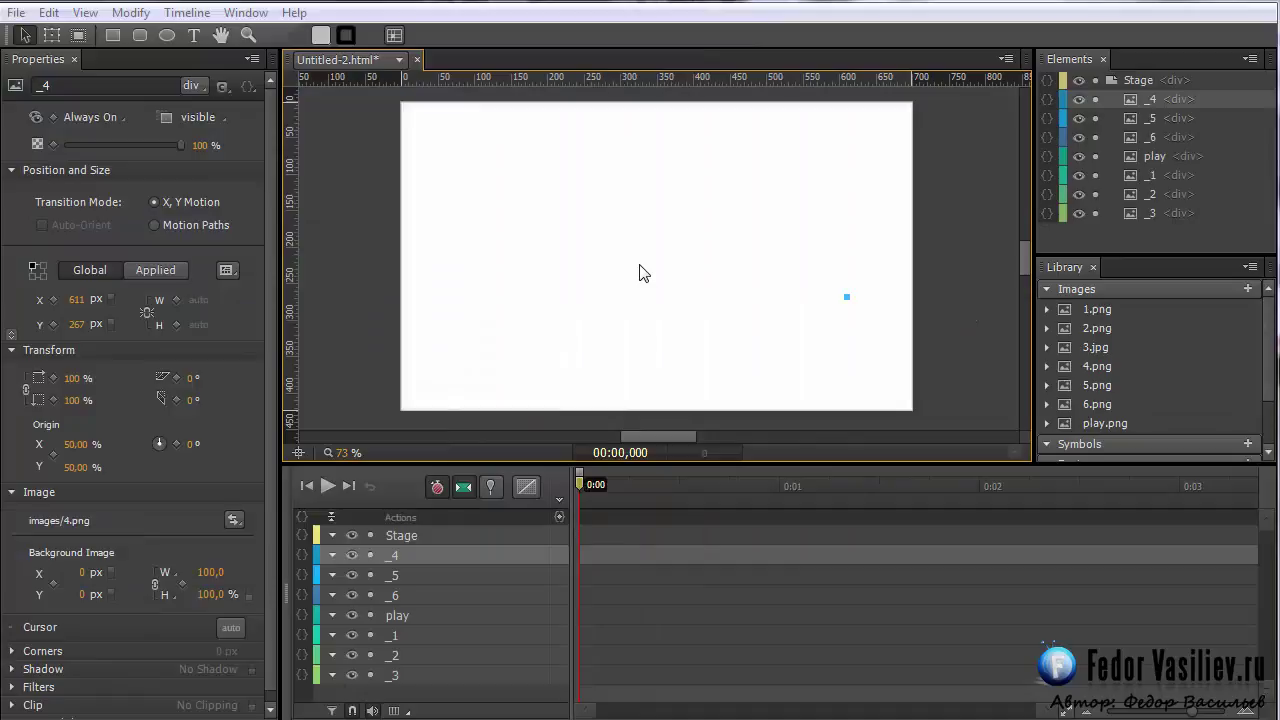
- Align the imported images with the stage's upper-left origin and move the _4 shadow image off the left side of the stage
drag(918, 392, 474, 203)
click(1020, 505)
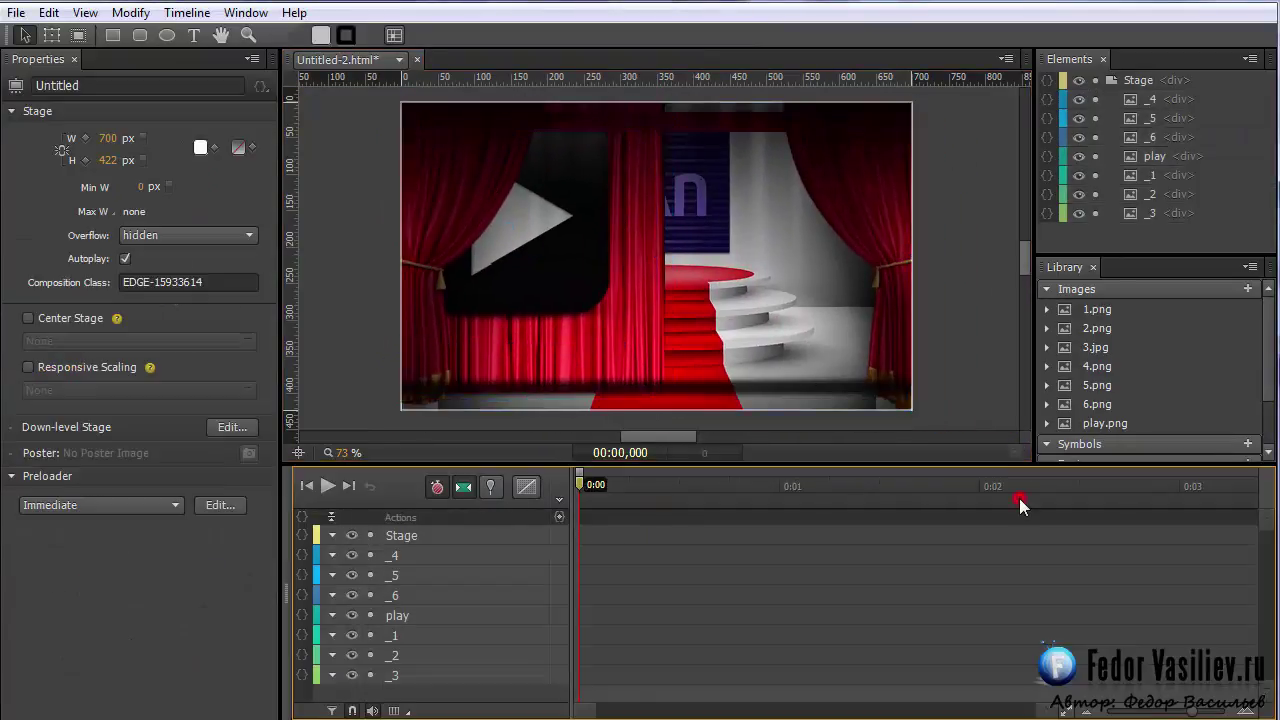
click(770, 301)
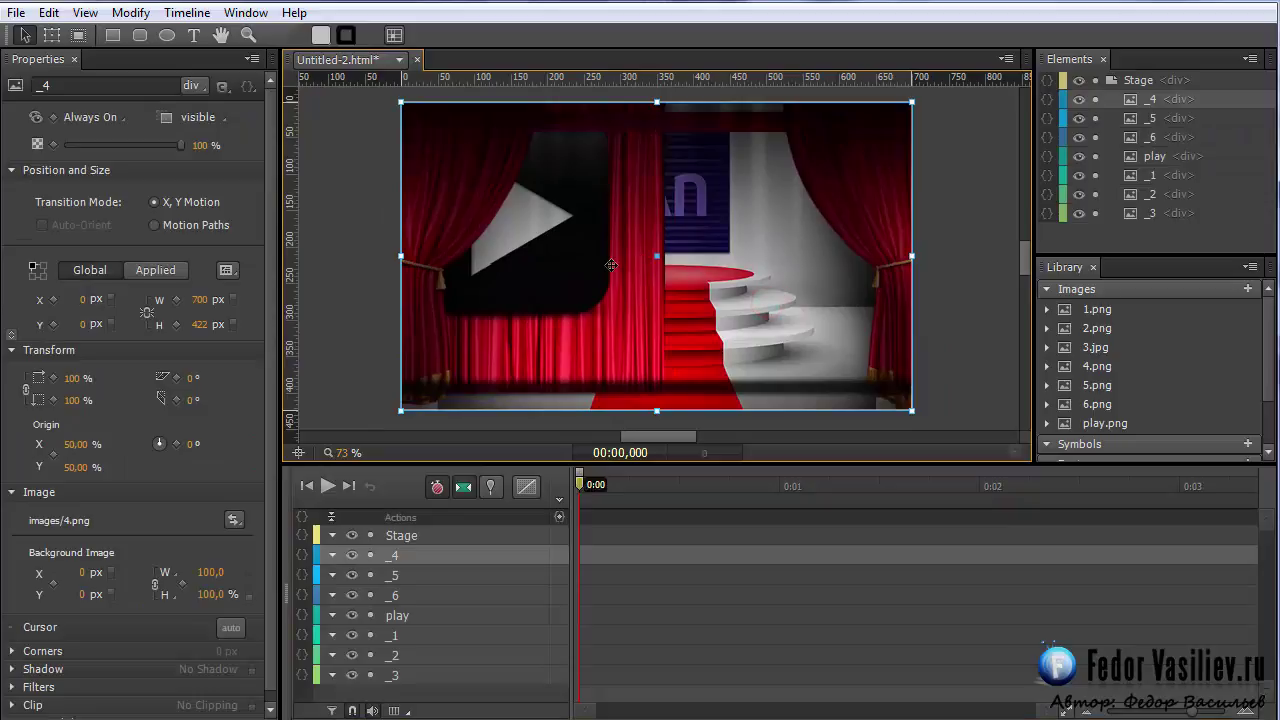
drag(569, 256, 308, 258)
- Shift the _5 side curtains out of the way and place the _6 strip along the stage's lower edge
click(555, 268)
mouse_move(555, 268)
mouse_down()
mouse_move(556, 279)
mouse_move(539, 264)
mouse_up()
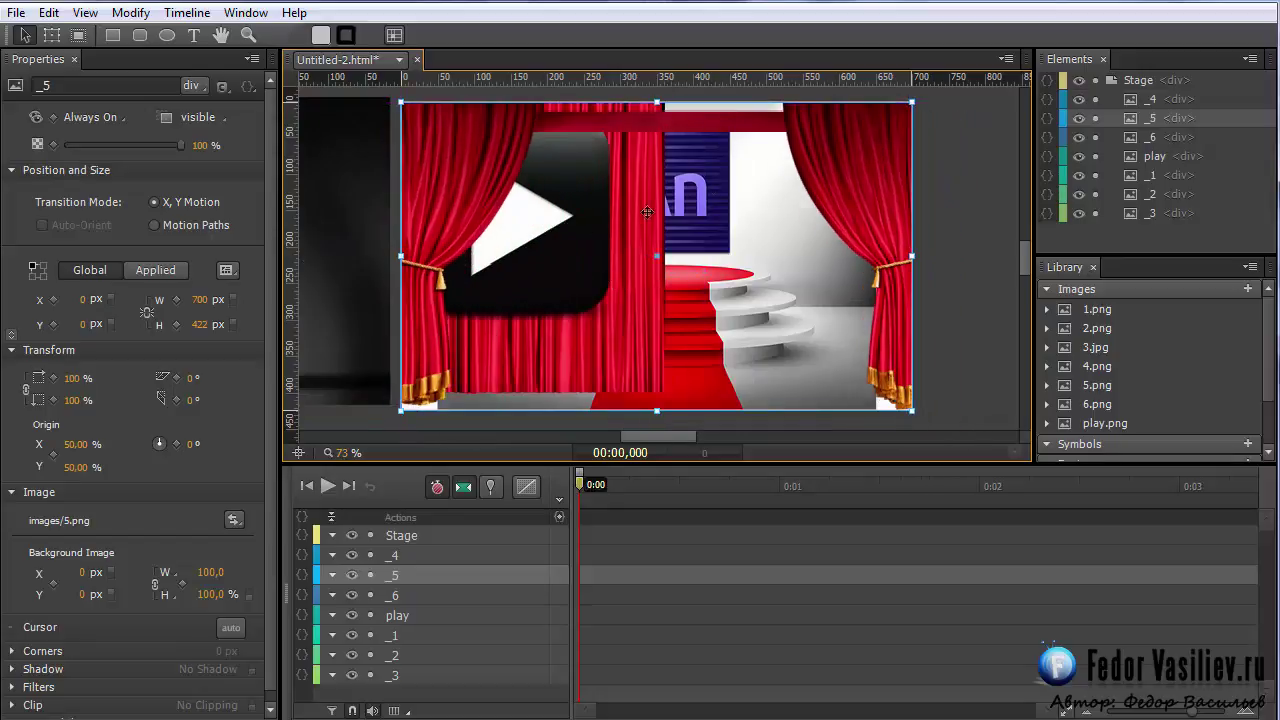
drag(684, 122, 668, 188)
click(856, 118)
drag(850, 120, 848, 405)
click(848, 405)
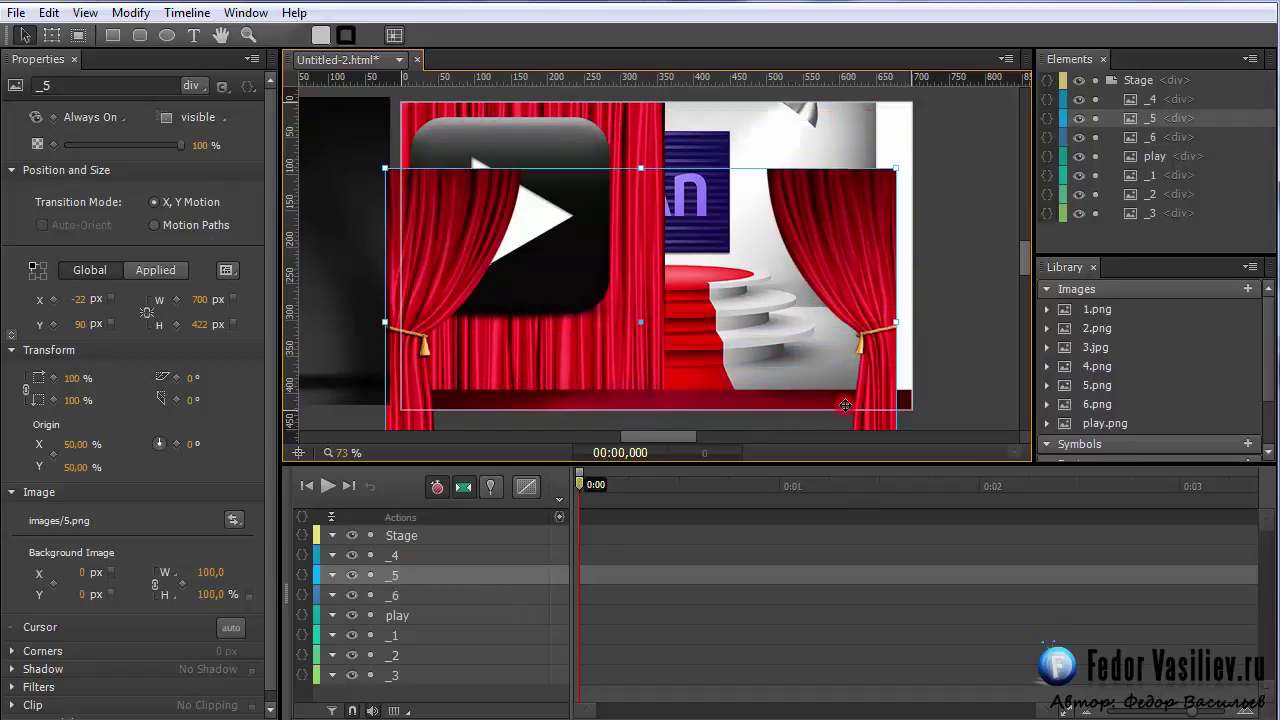
- Return the _5 side curtains to X 0, Y 0 and order them above all other elements
drag(824, 250, 844, 181)
drag(1134, 120, 1138, 99)
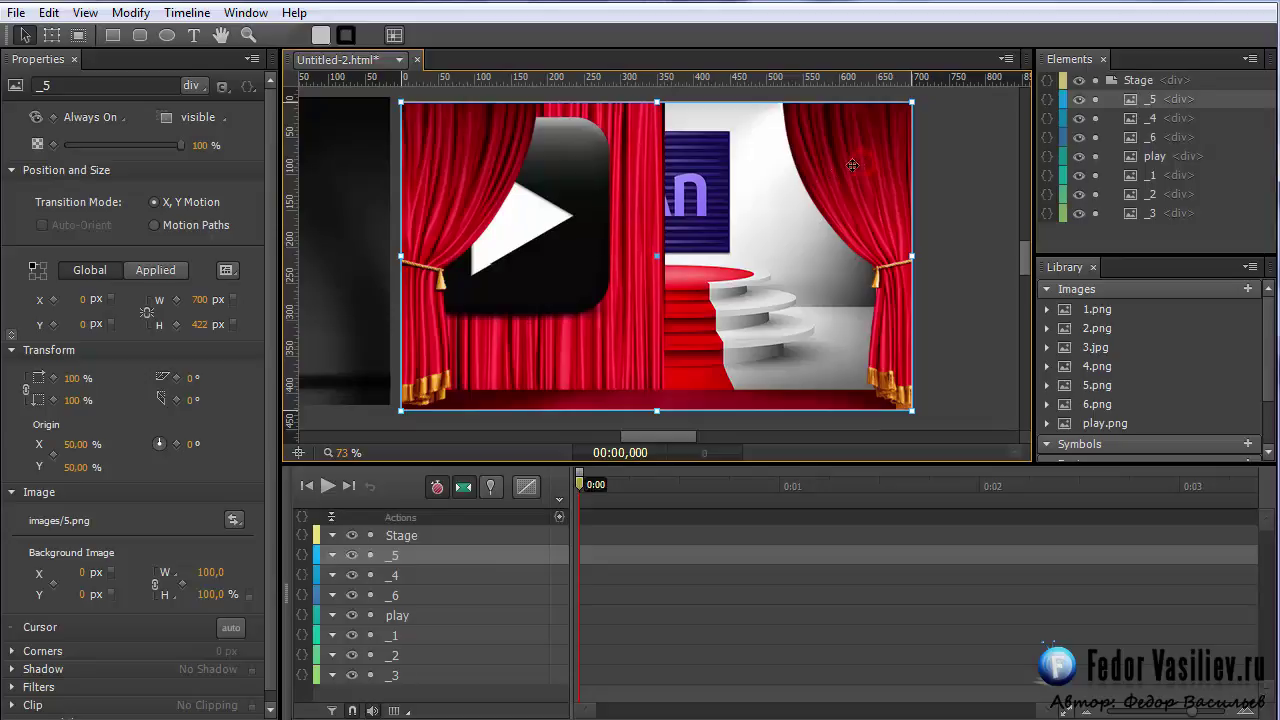
- Move the play image toward the middle of the stage, at about X 216, Y 27
click(1148, 160)
drag(605, 237, 733, 260)
click(733, 260)
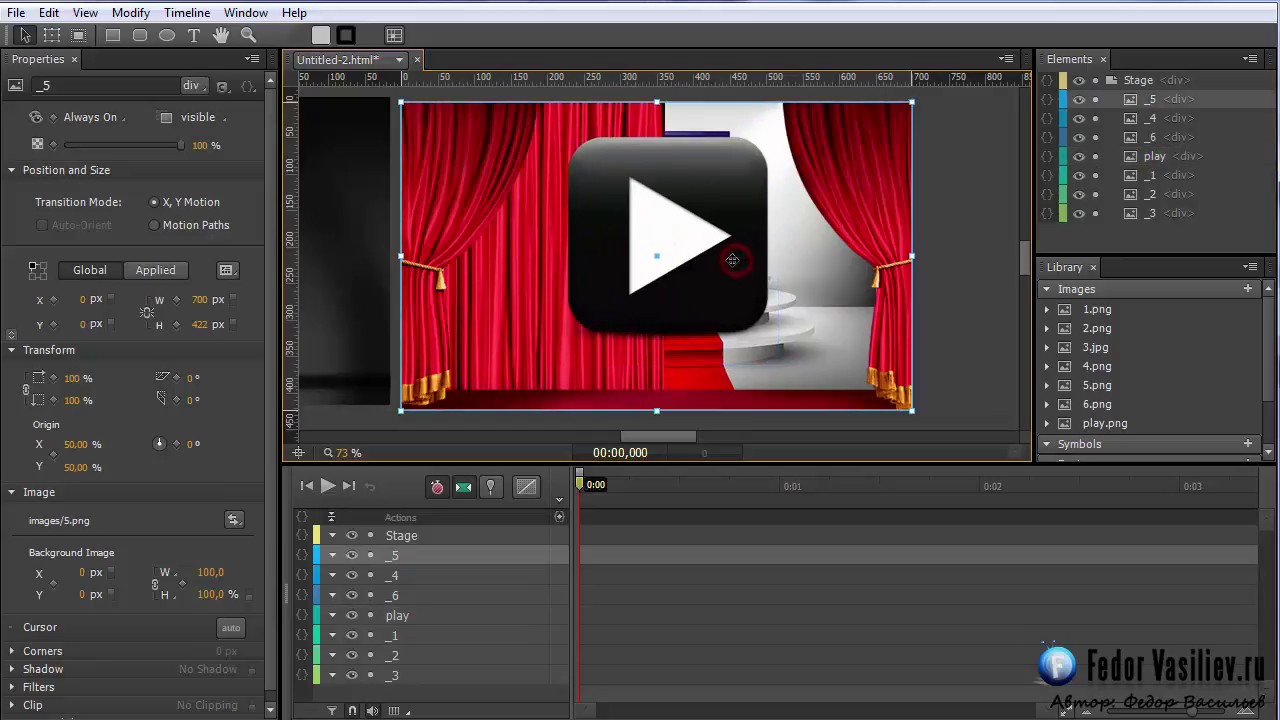
- Order the play element above all other elements and hide it
click(1139, 157)
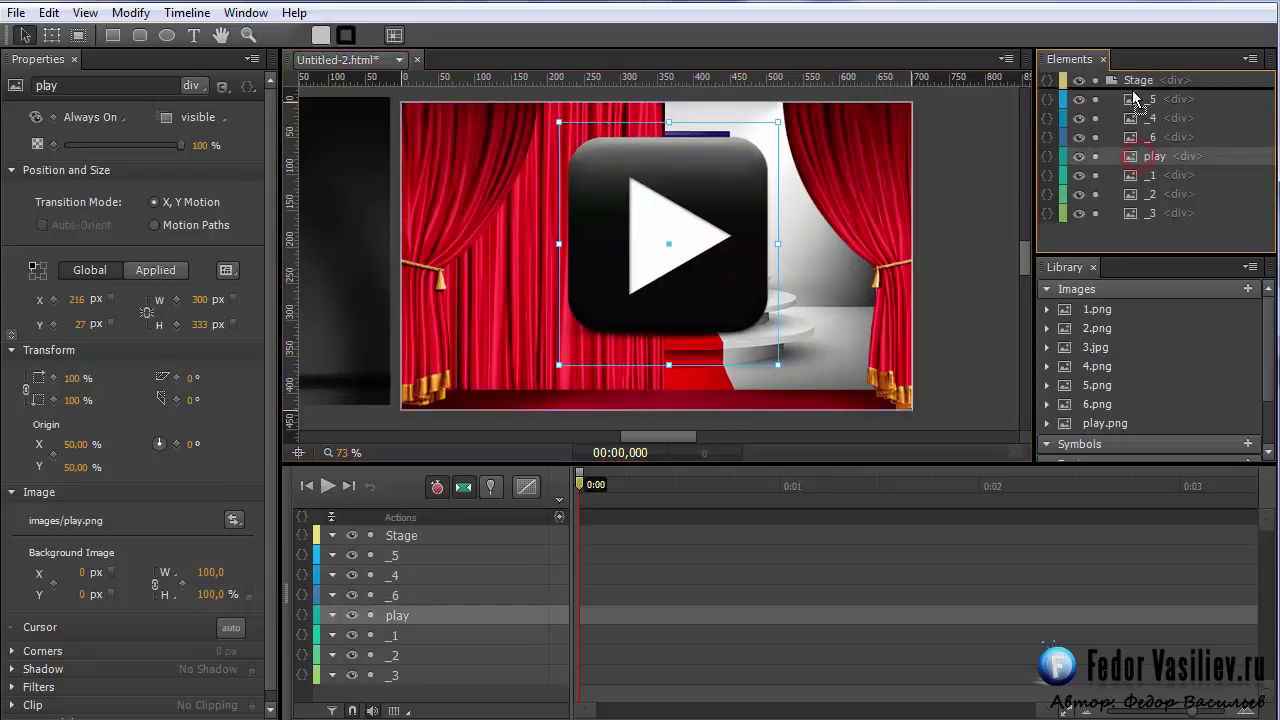
drag(1137, 97, 1134, 93)
click(1079, 99)
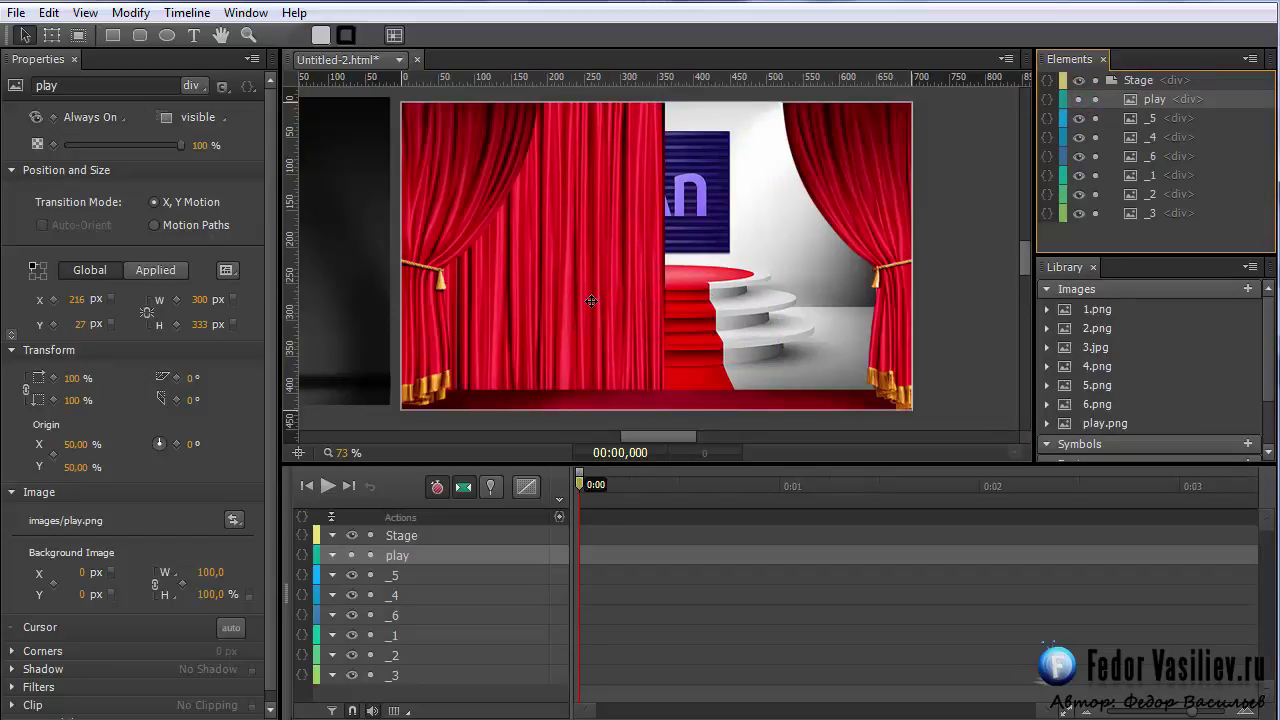
- Lock the _5 side curtains and move the _1 curtain to the right half of the stage, at about X 330, Y 0
click(558, 293)
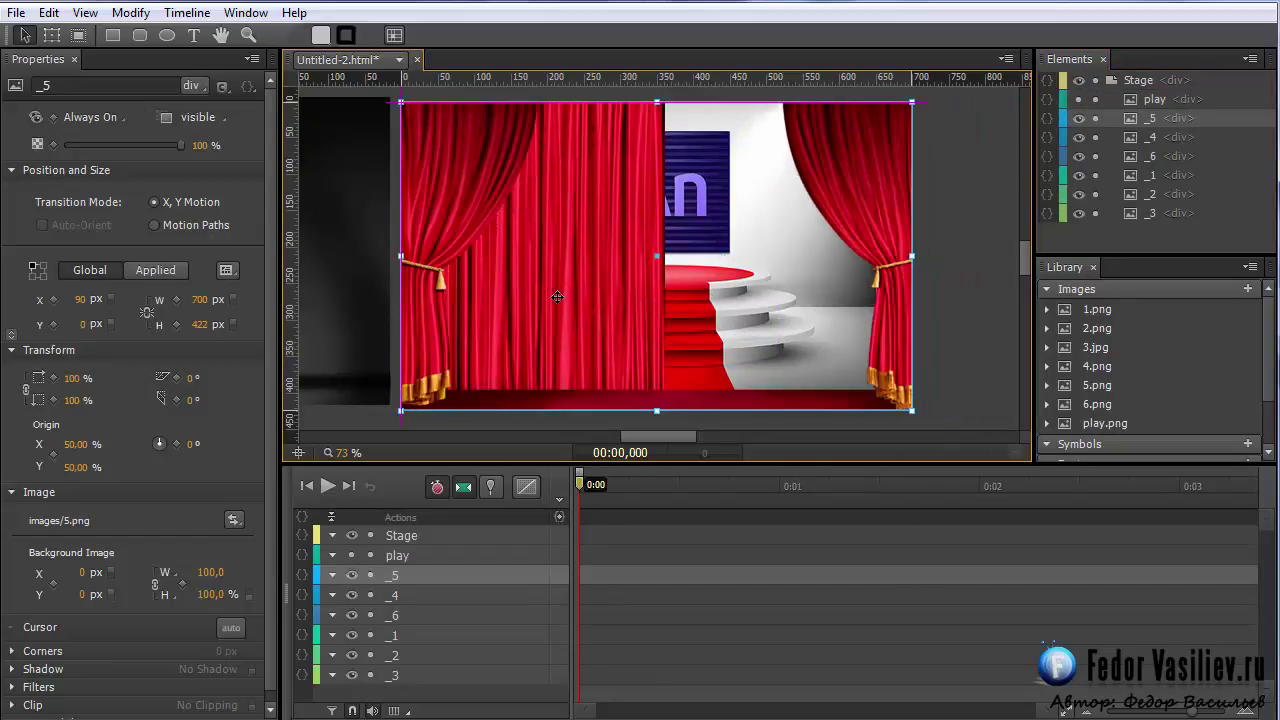
click(1098, 120)
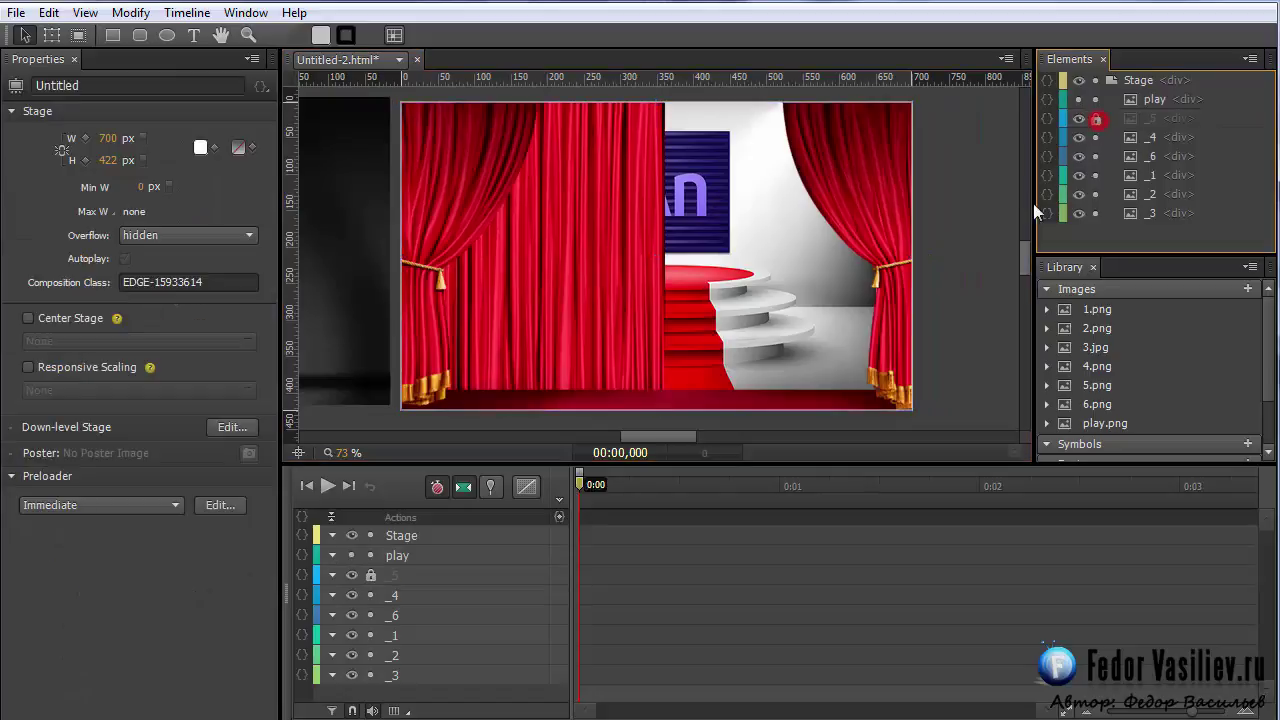
click(615, 255)
drag(635, 260, 812, 261)
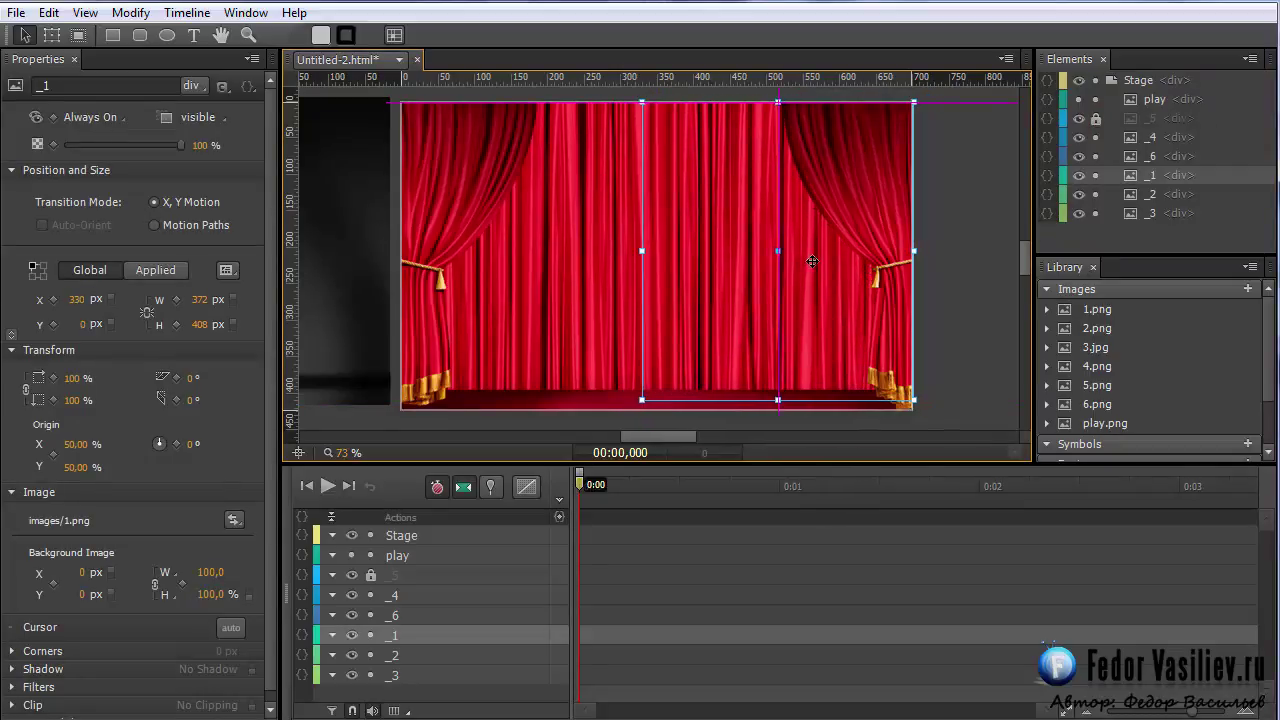
- Place the _2 curtain over the left half of the stage at X 0, Y 0
click(580, 283)
mouse_move(572, 279)
mouse_down()
mouse_move(543, 277)
mouse_move(572, 279)
mouse_up()
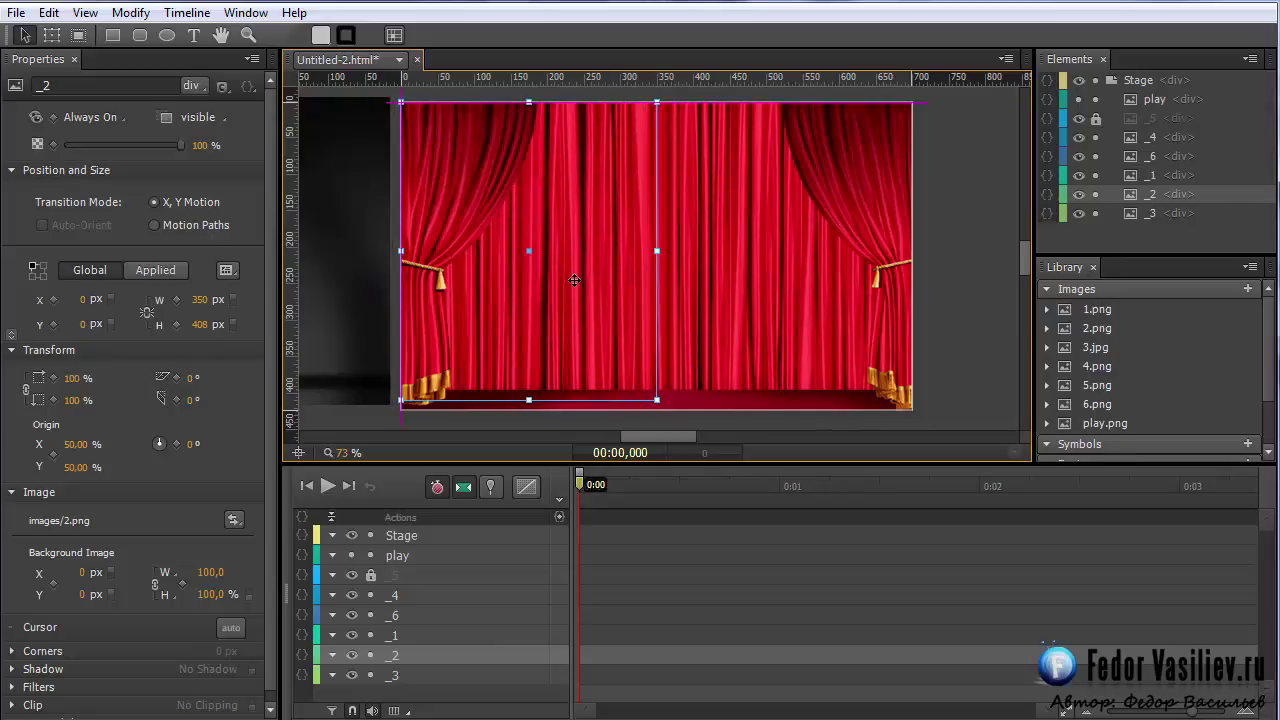
click(979, 298)
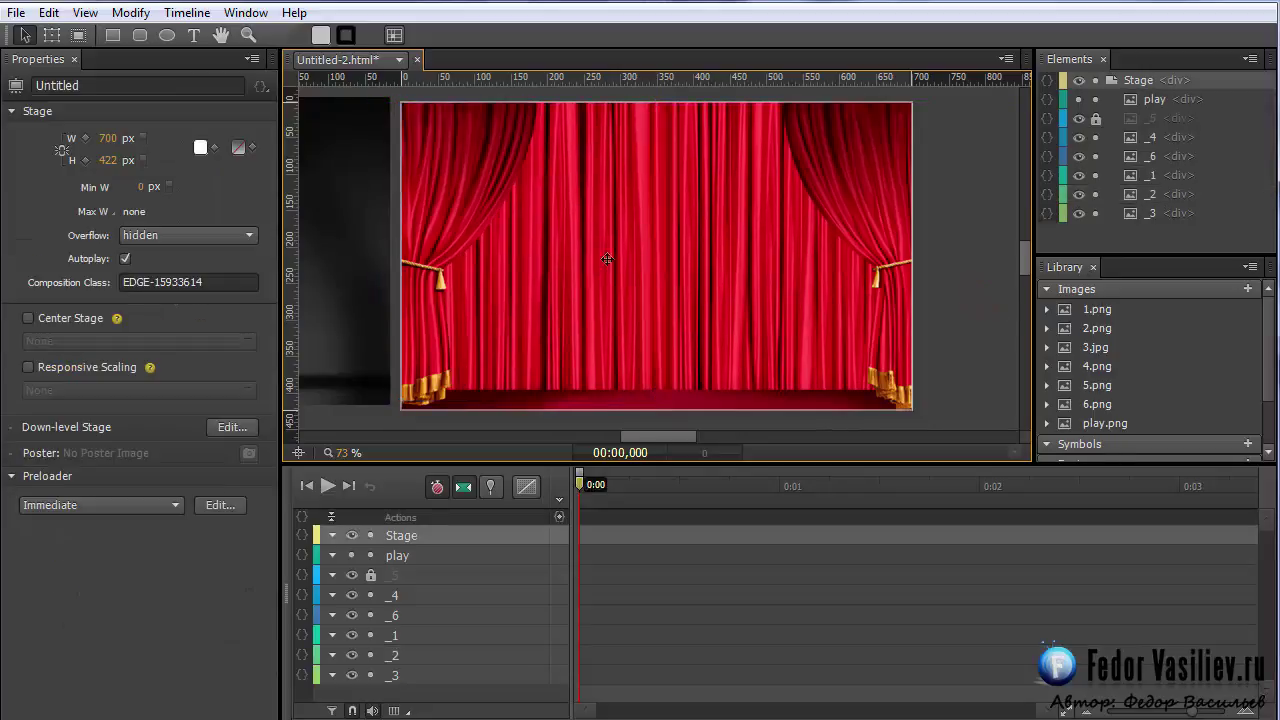
- Return the _4 shadow image to X 0, Y 0 and order it beneath the closed _1 and _2 curtains
drag(352, 234, 851, 236)
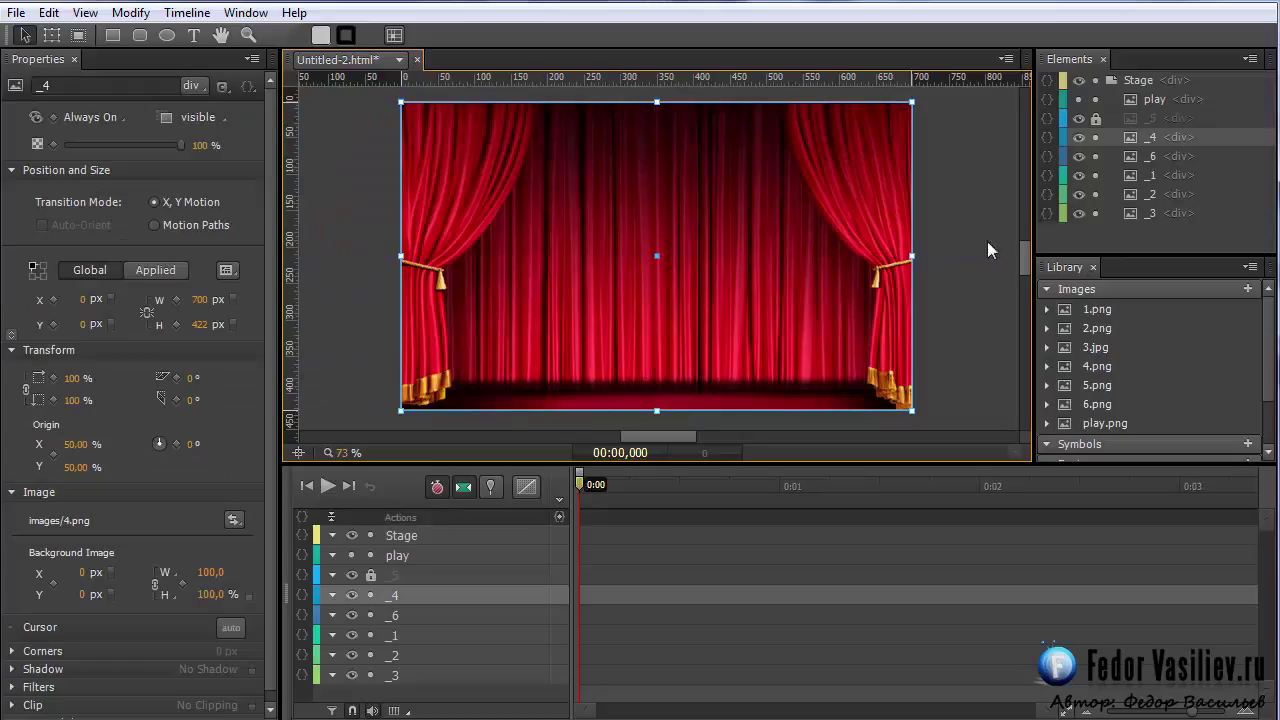
drag(1137, 145, 1147, 178)
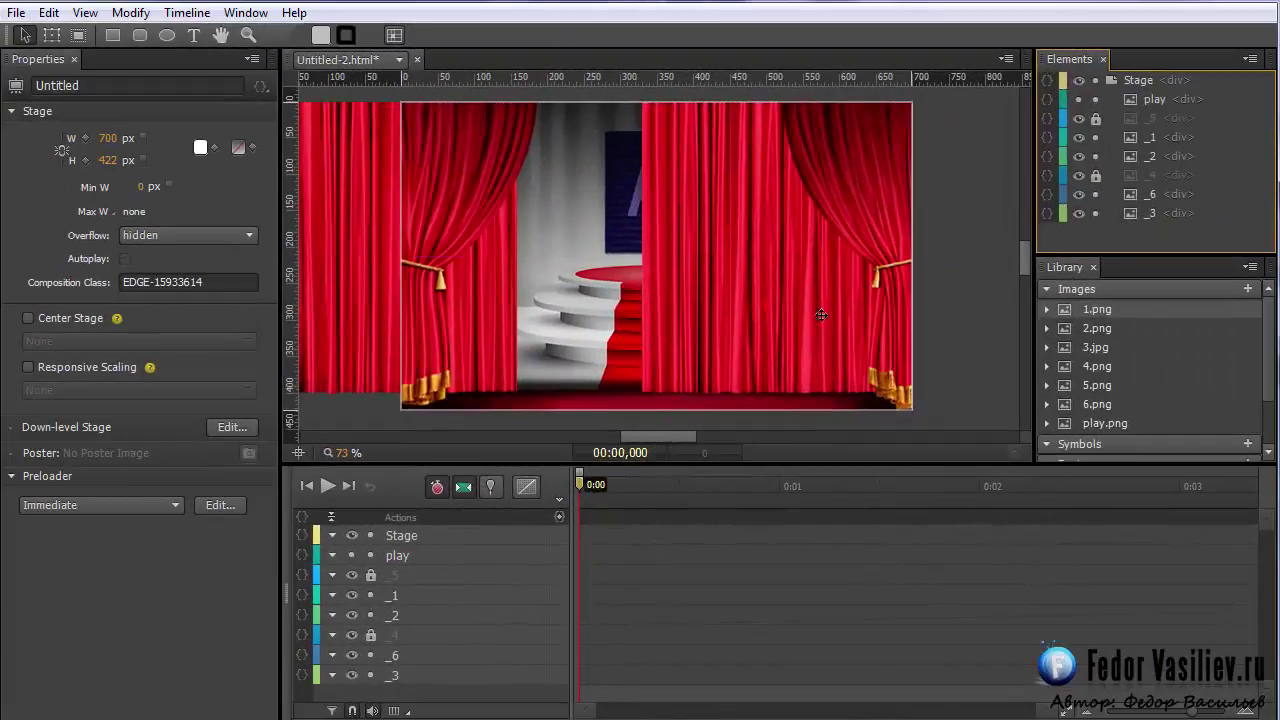
mouse_move(820, 314)
mouse_down()
mouse_move(950, 298)
mouse_move(797, 303)
mouse_up()
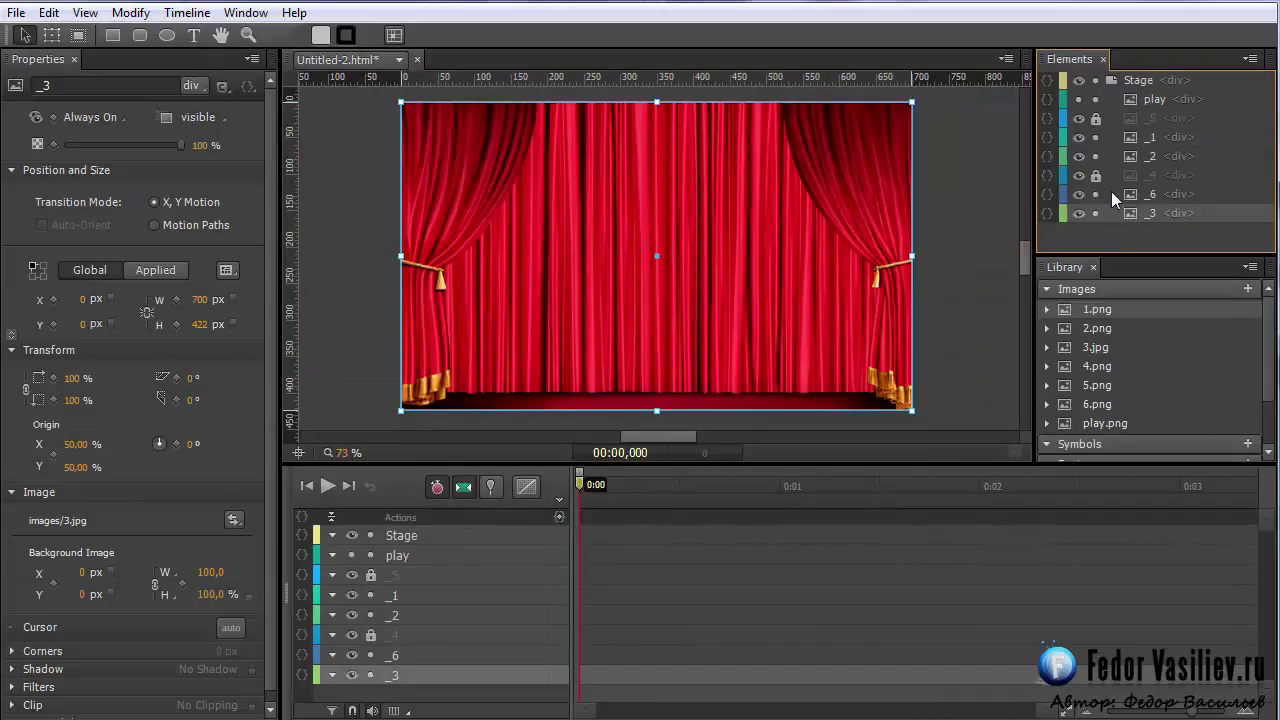
- Unlock the _4 and _5 elements
click(1095, 175)
click(1095, 118)
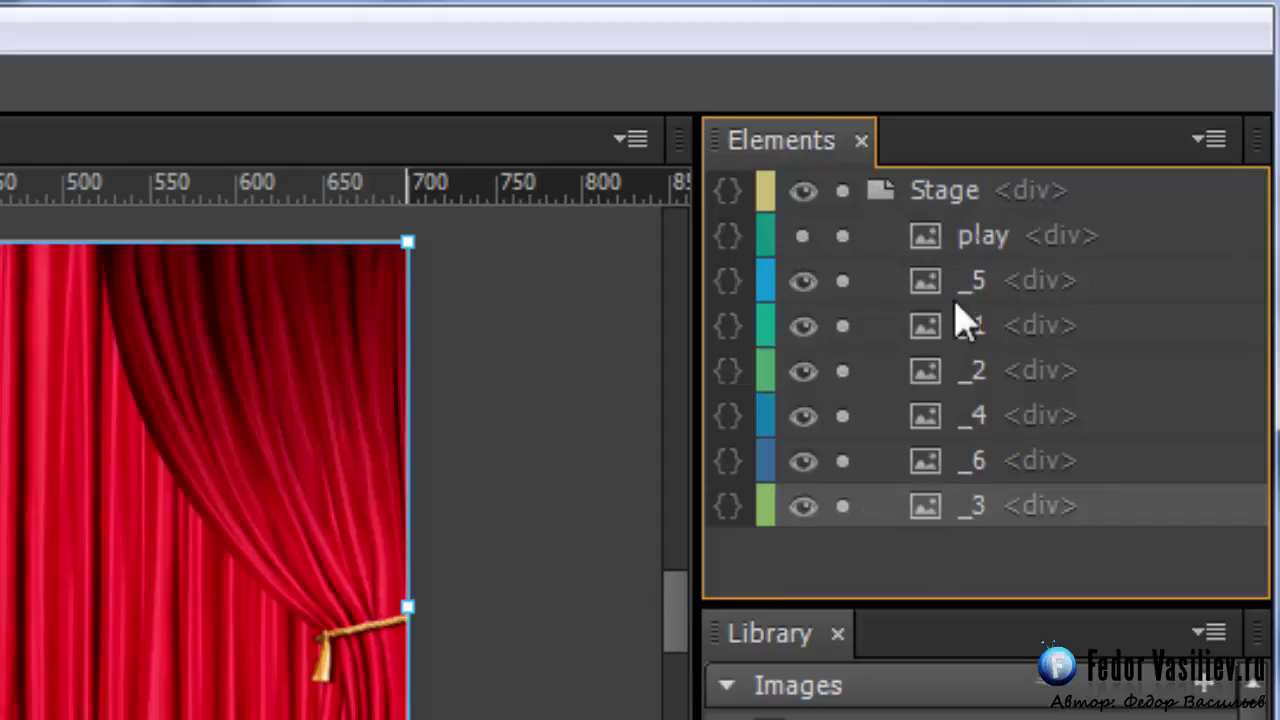
- Make the play image visible and move it to about X 214, Y 49
drag(964, 513, 988, 240)
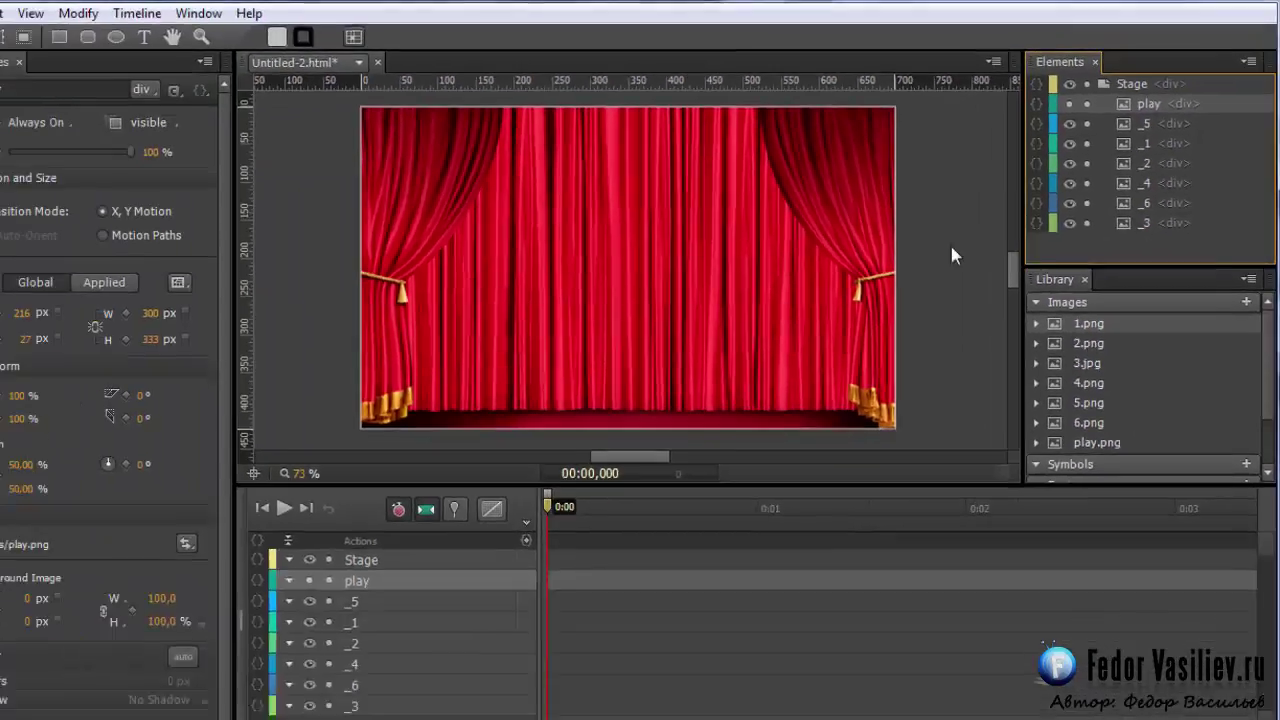
click(802, 235)
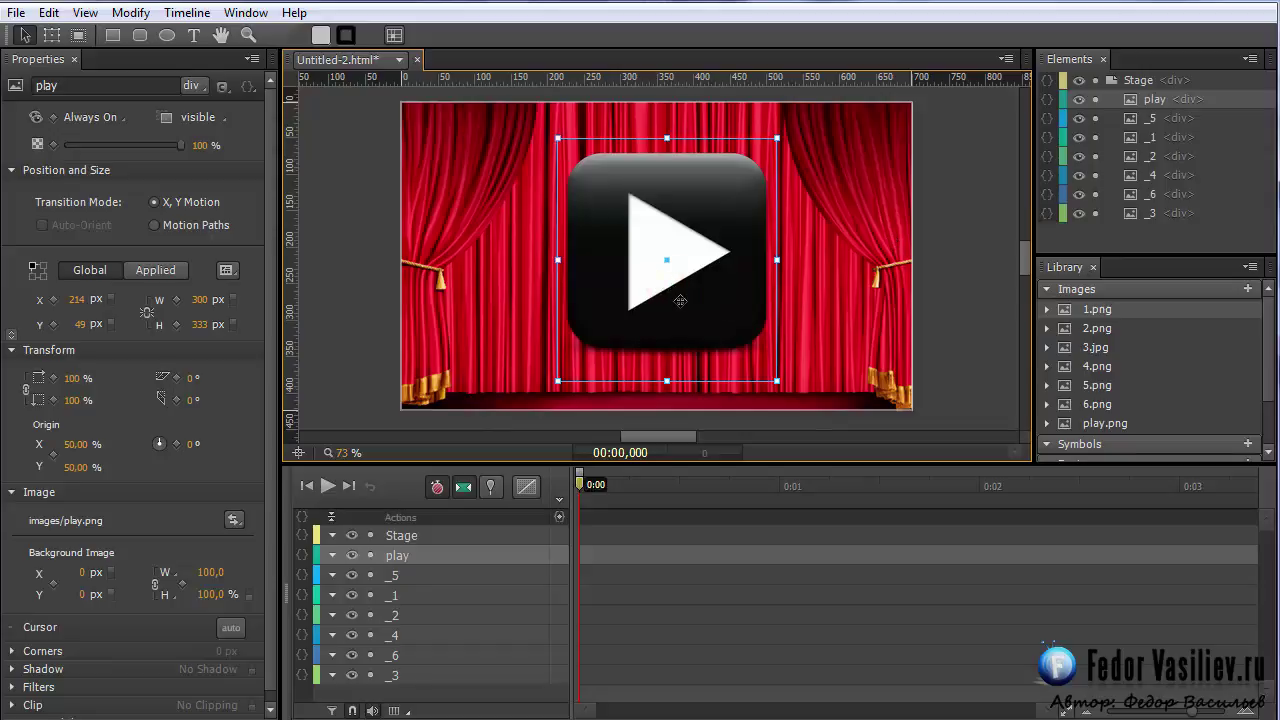
- Convert the play image to a symbol named Symbol_1 with an autoplaying timeline
right_click(1133, 103)
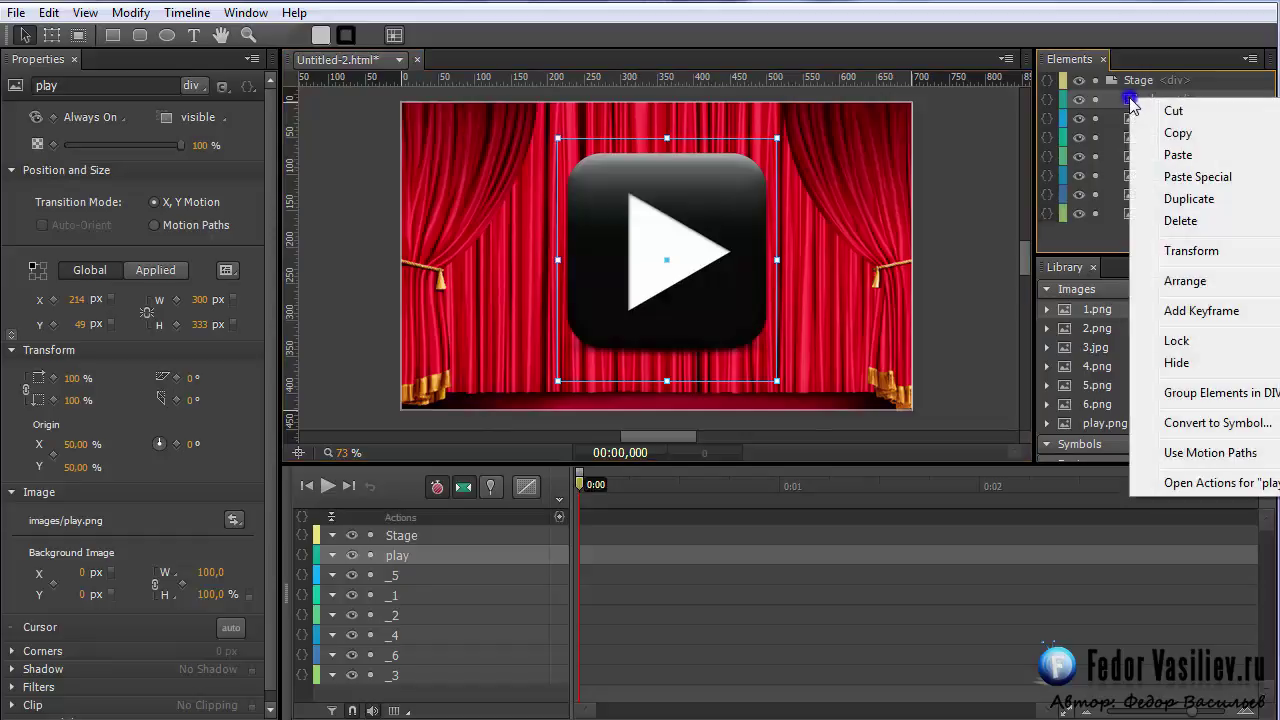
click(1170, 423)
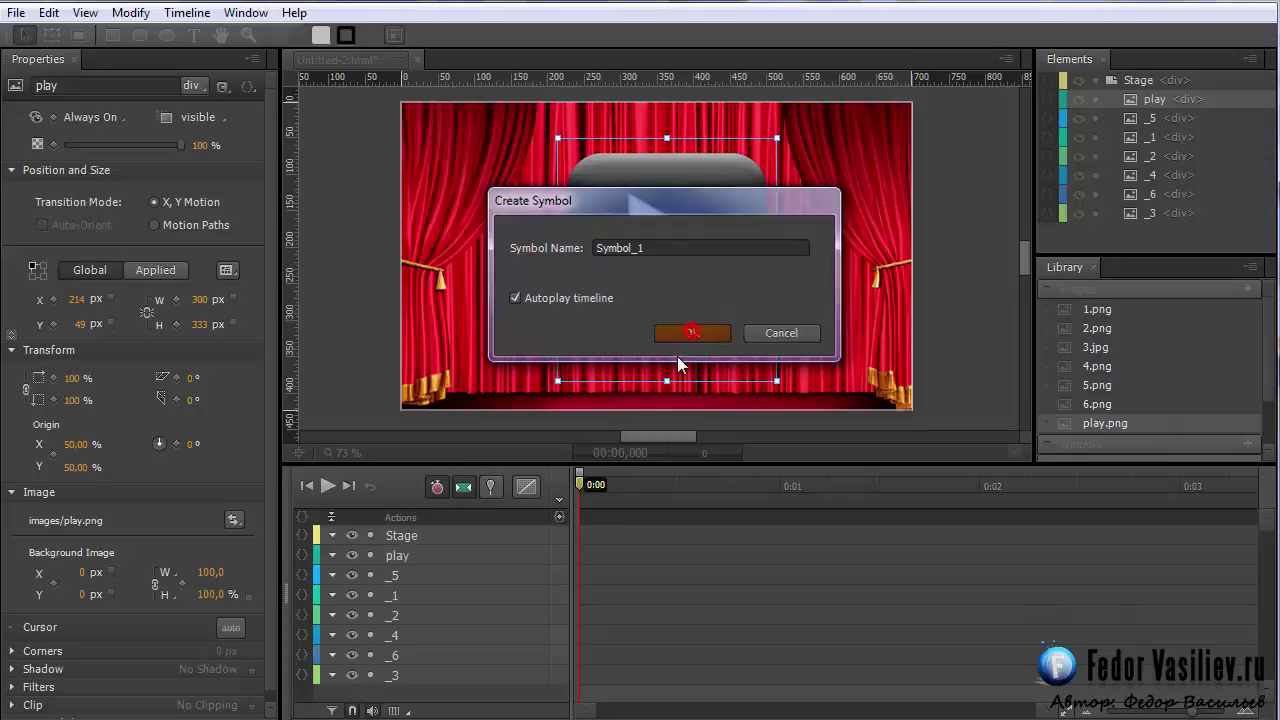
click(690, 334)
- Convert the remaining images _5, _1, _2, _4, _6 and _3 together into one symbol, Symbol_2
shift+click(1133, 212)
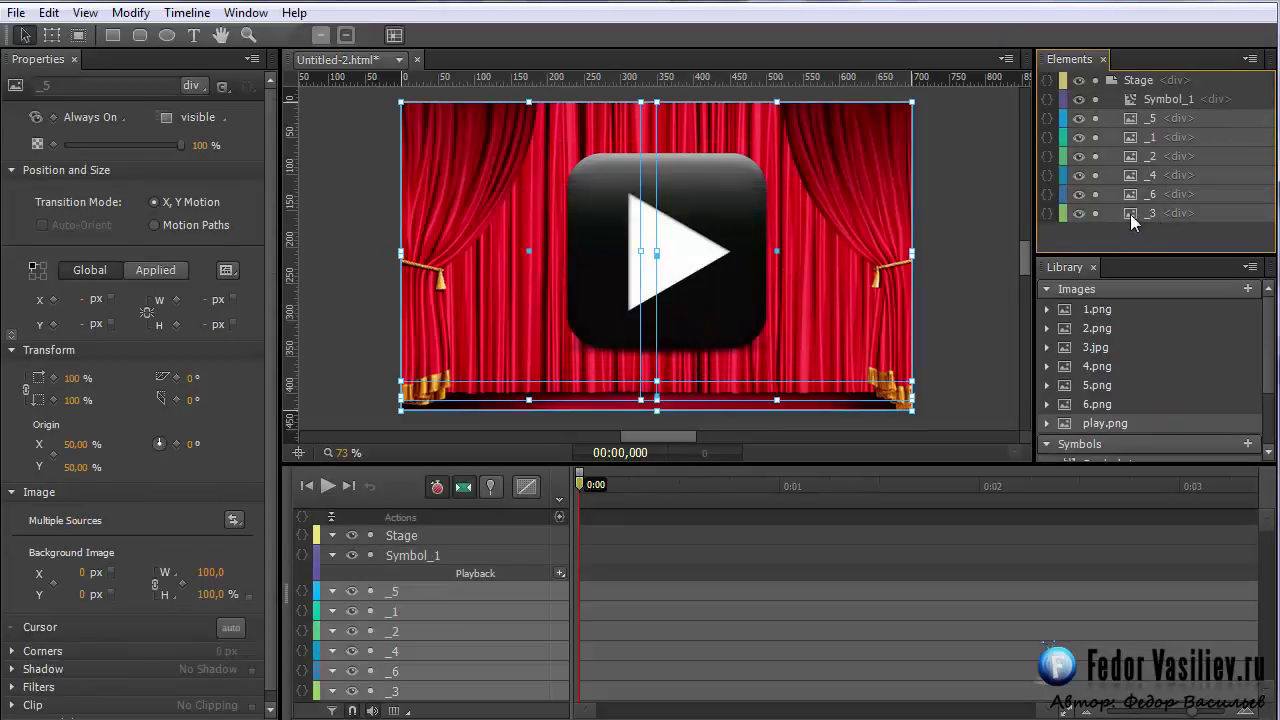
right_click(1132, 212)
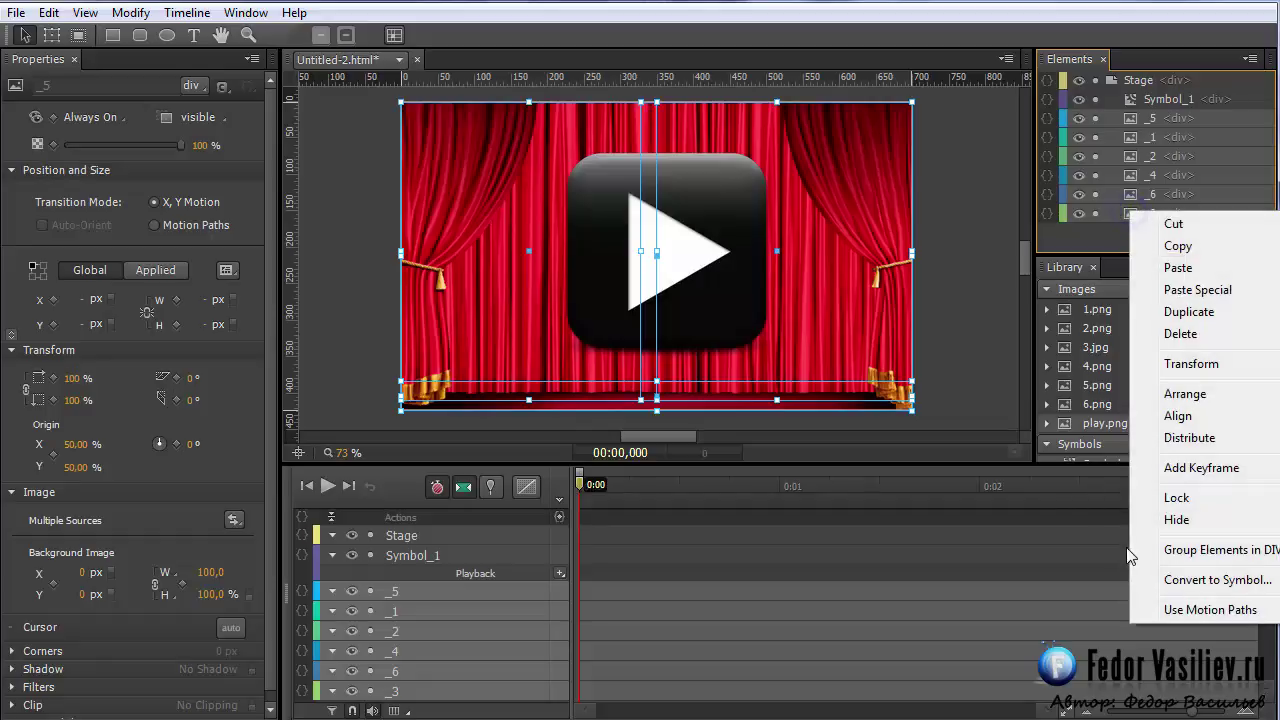
click(1205, 580)
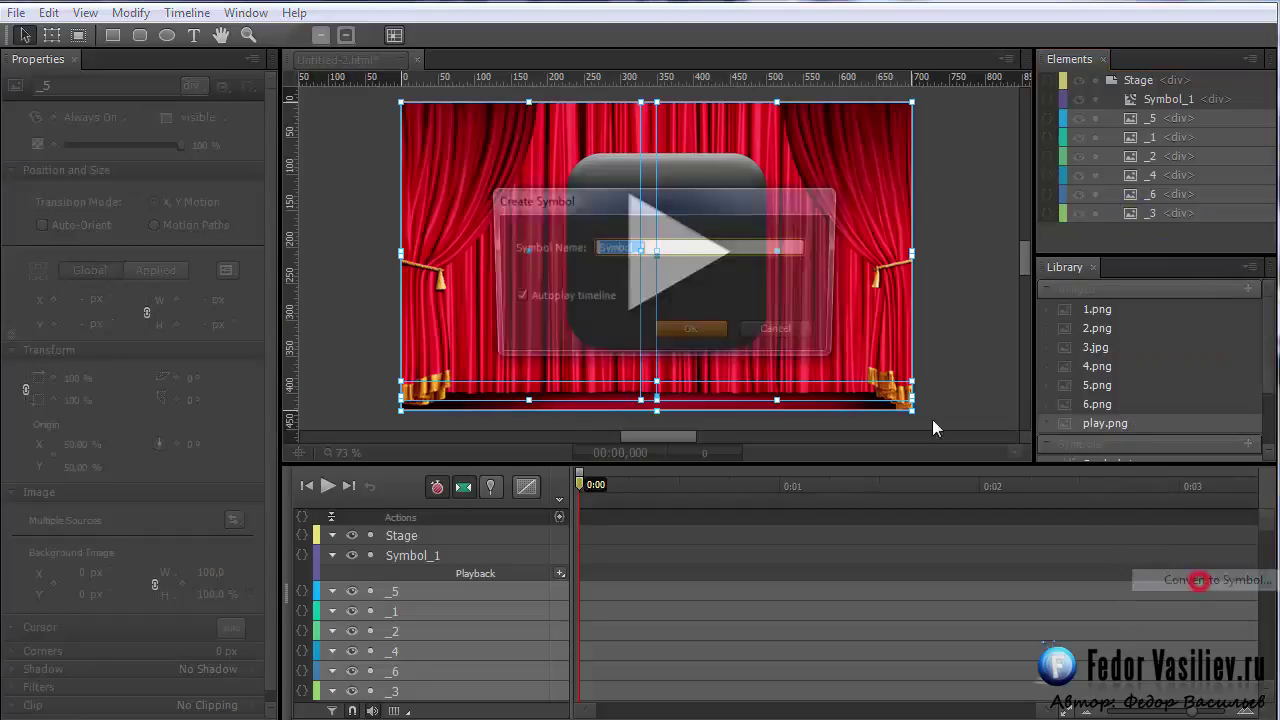
click(690, 333)
- Open Symbol_1 for editing and add a trigger at 0 ms with the Stop playback action targeting Symbol_1
click(711, 320)
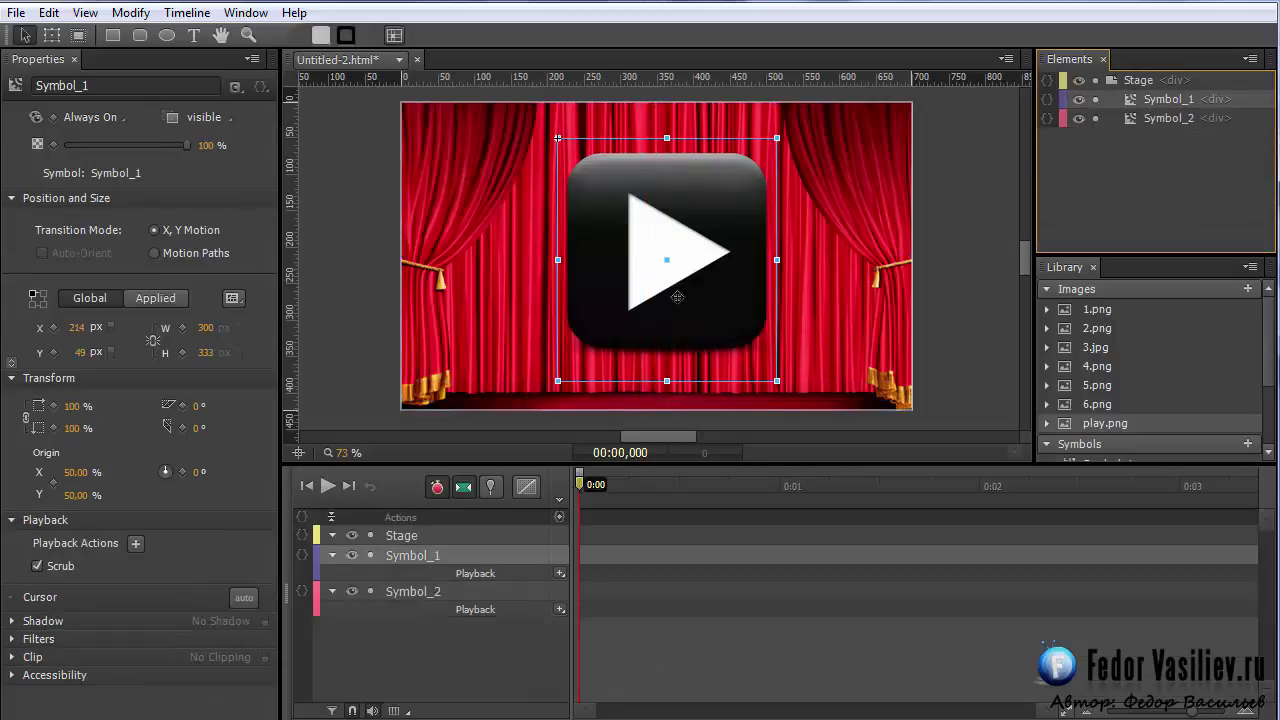
double_click(1132, 100)
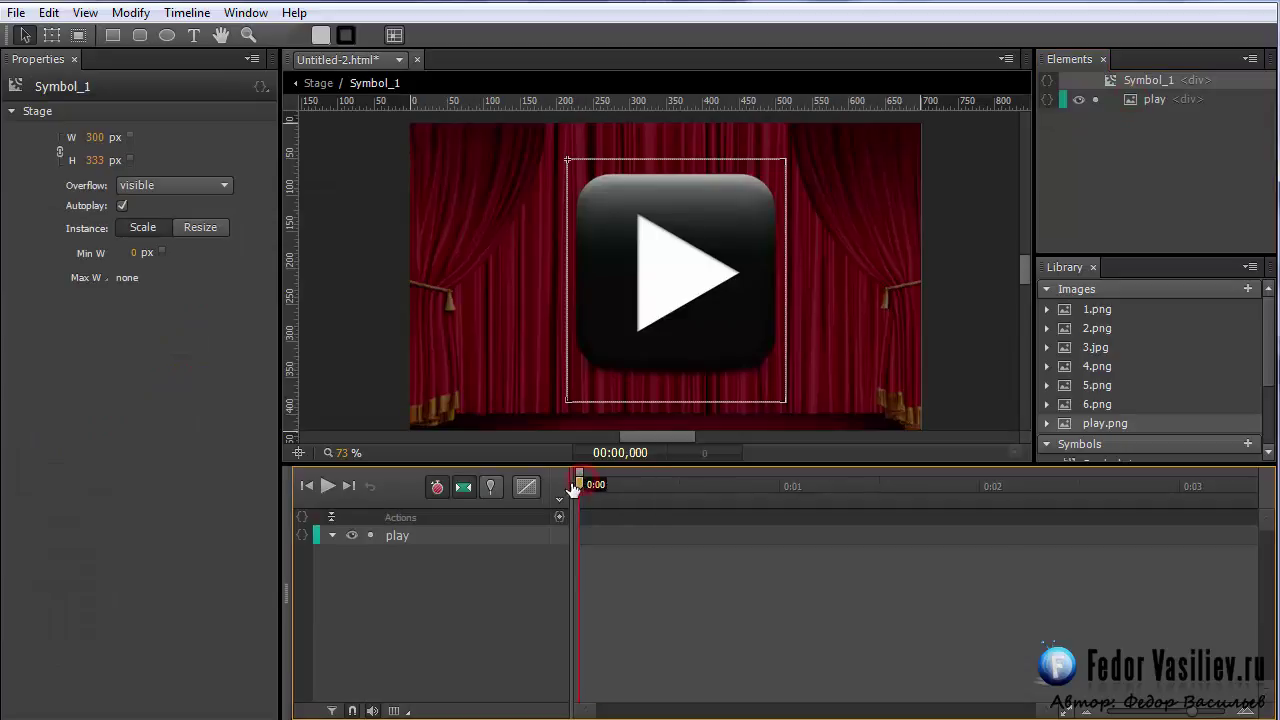
click(566, 520)
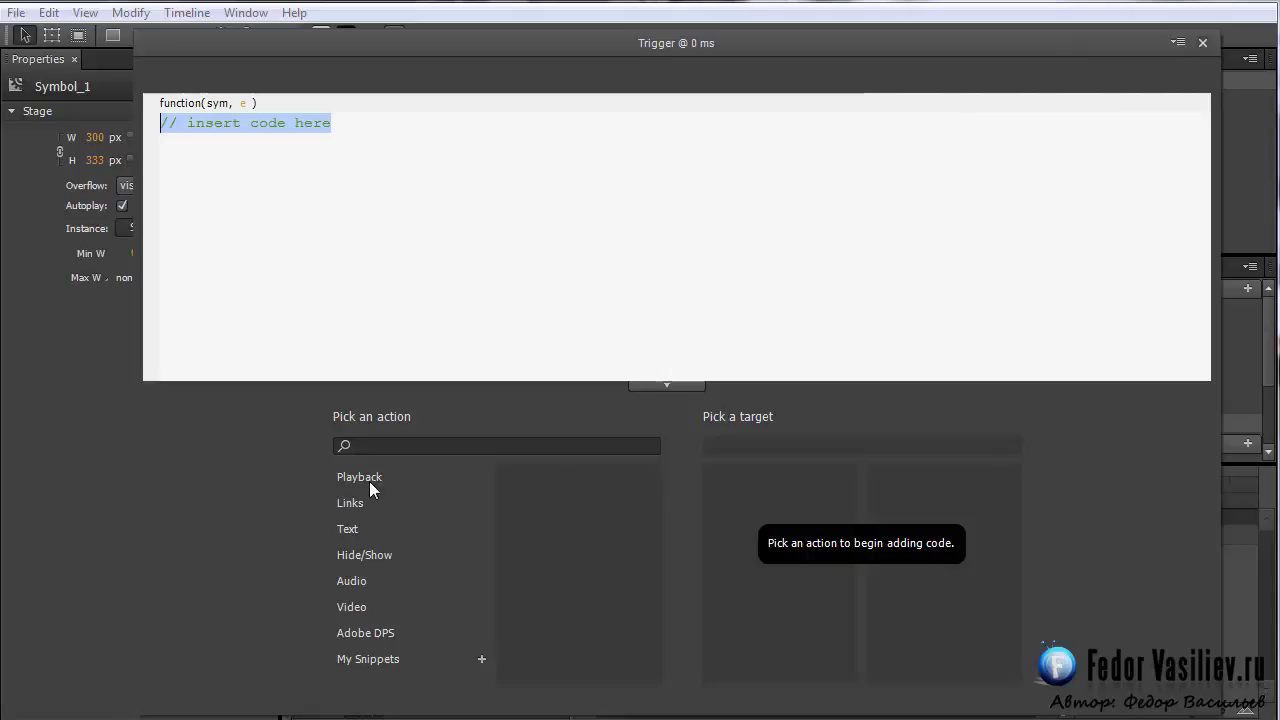
click(367, 479)
click(562, 536)
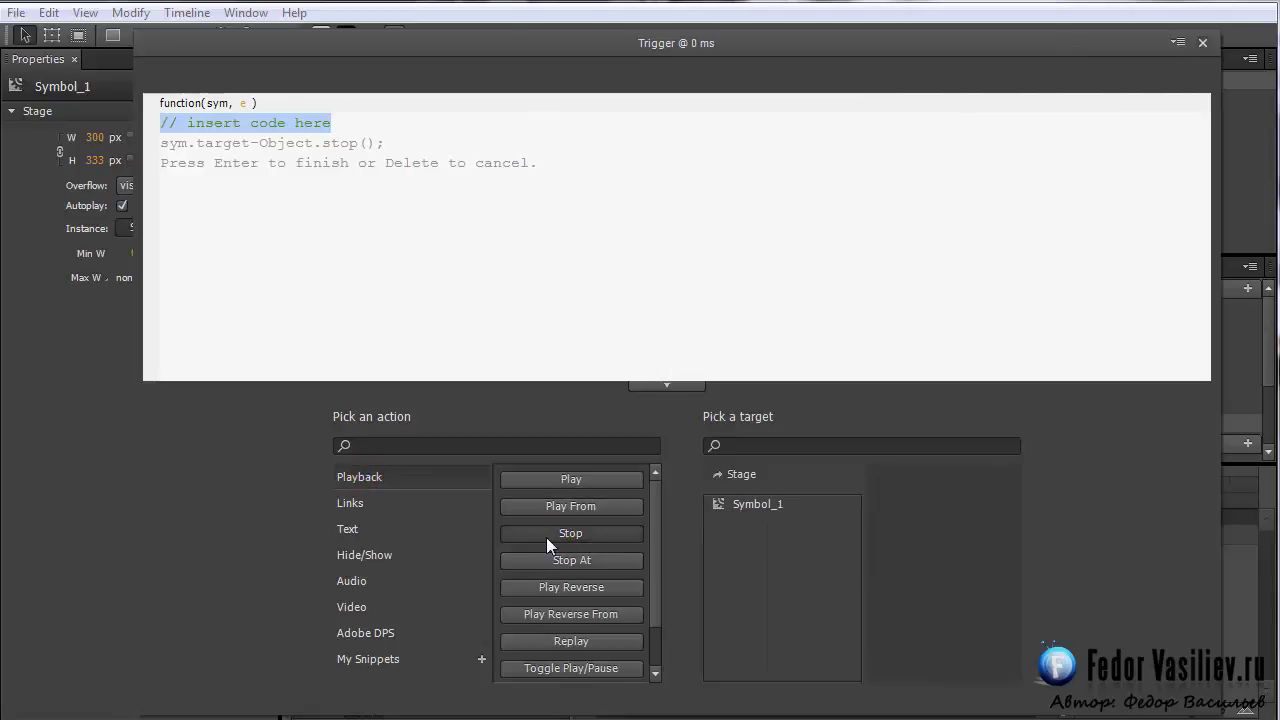
click(716, 505)
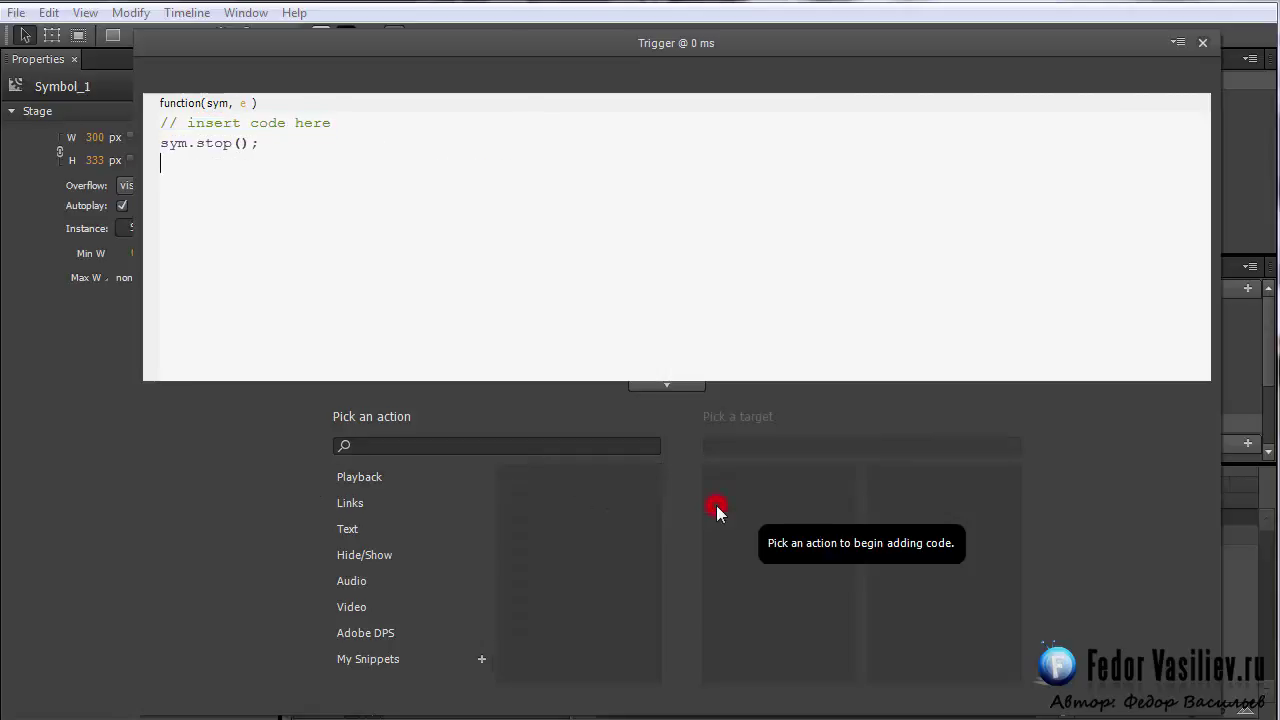
- Review the stop code in the 0 ms trigger and close the code editor
drag(294, 146, 156, 141)
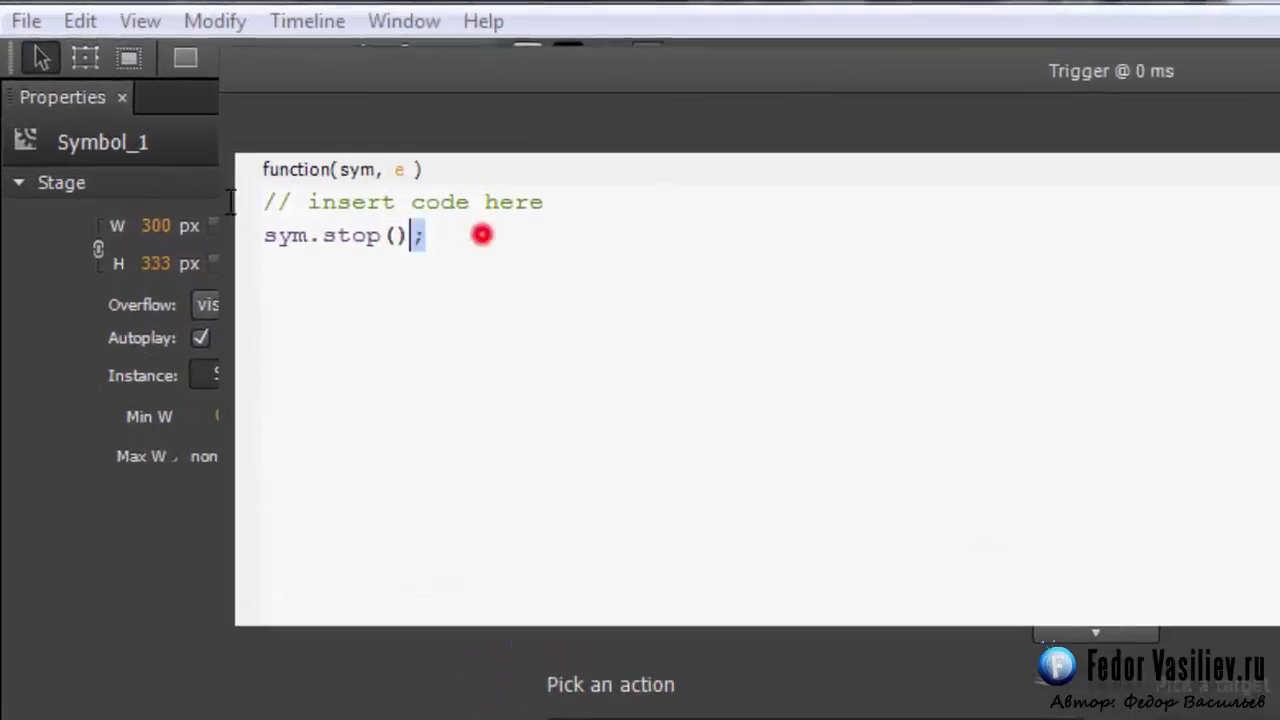
key(shift+Up)
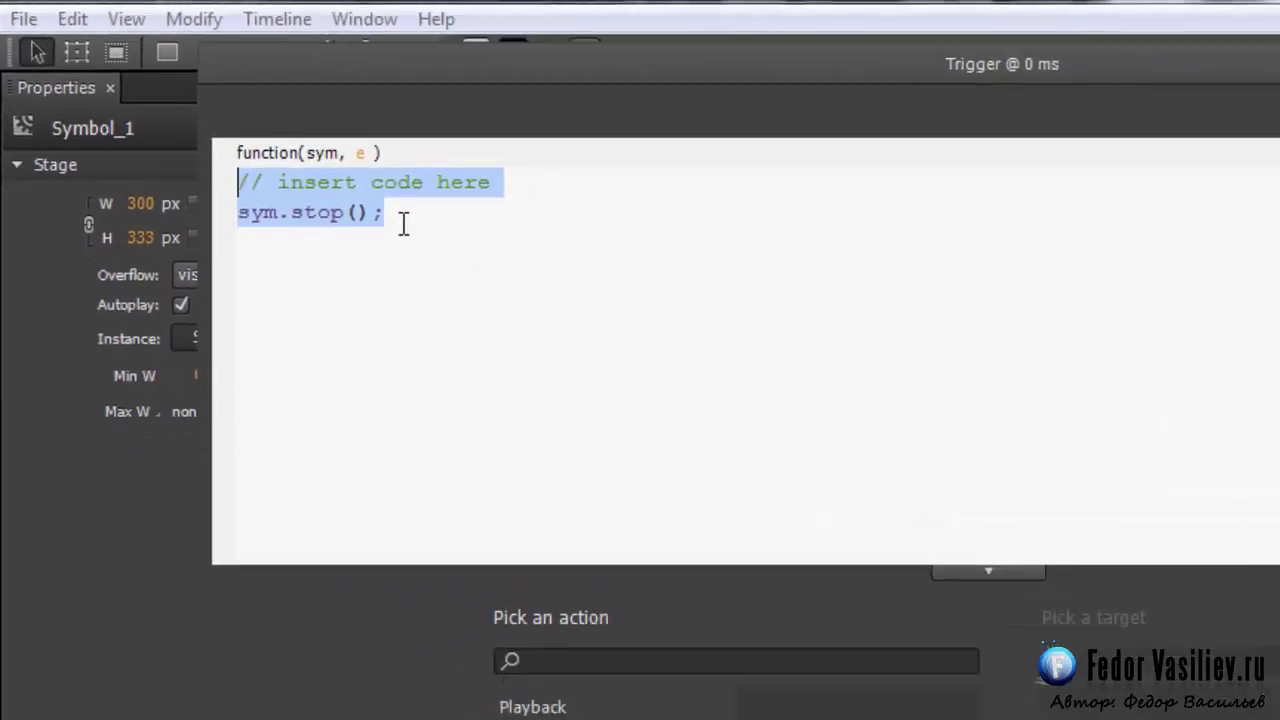
click(510, 262)
click(1203, 43)
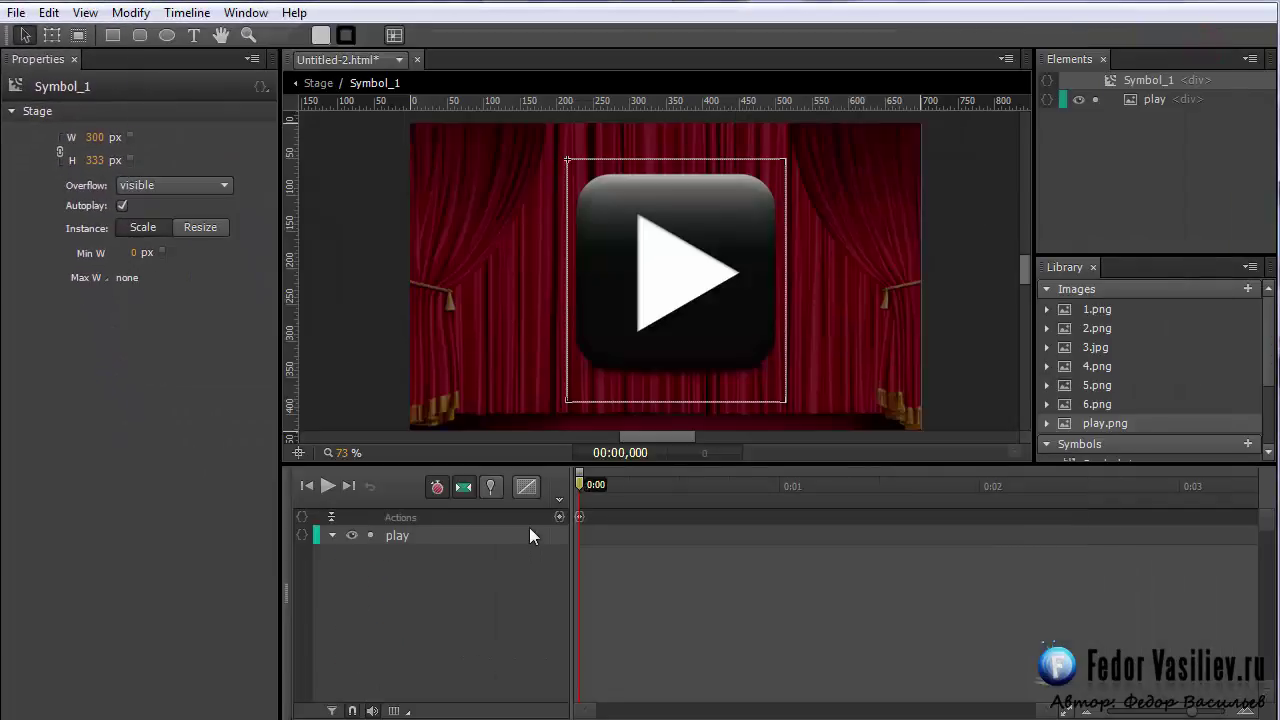
- Animate the play image's scale to 110% between 45 ms and 250 ms on the Symbol_1 timeline
drag(584, 482, 593, 485)
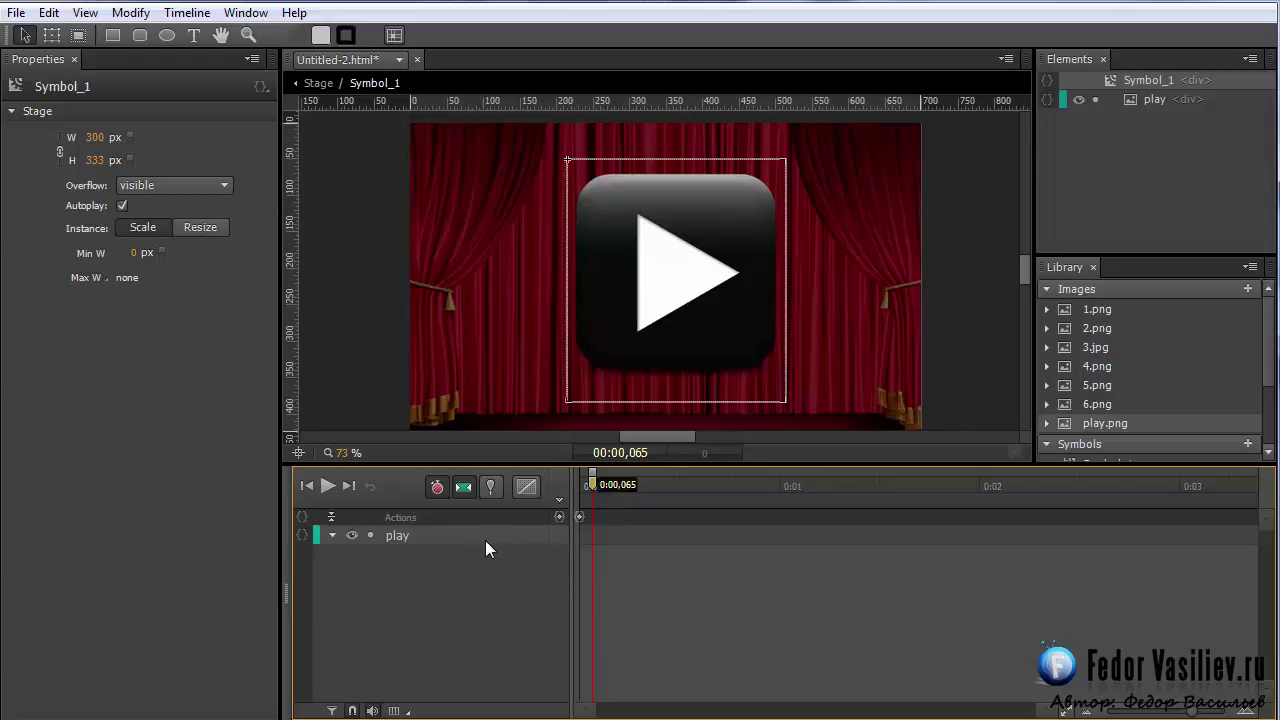
drag(600, 497, 638, 490)
click(524, 541)
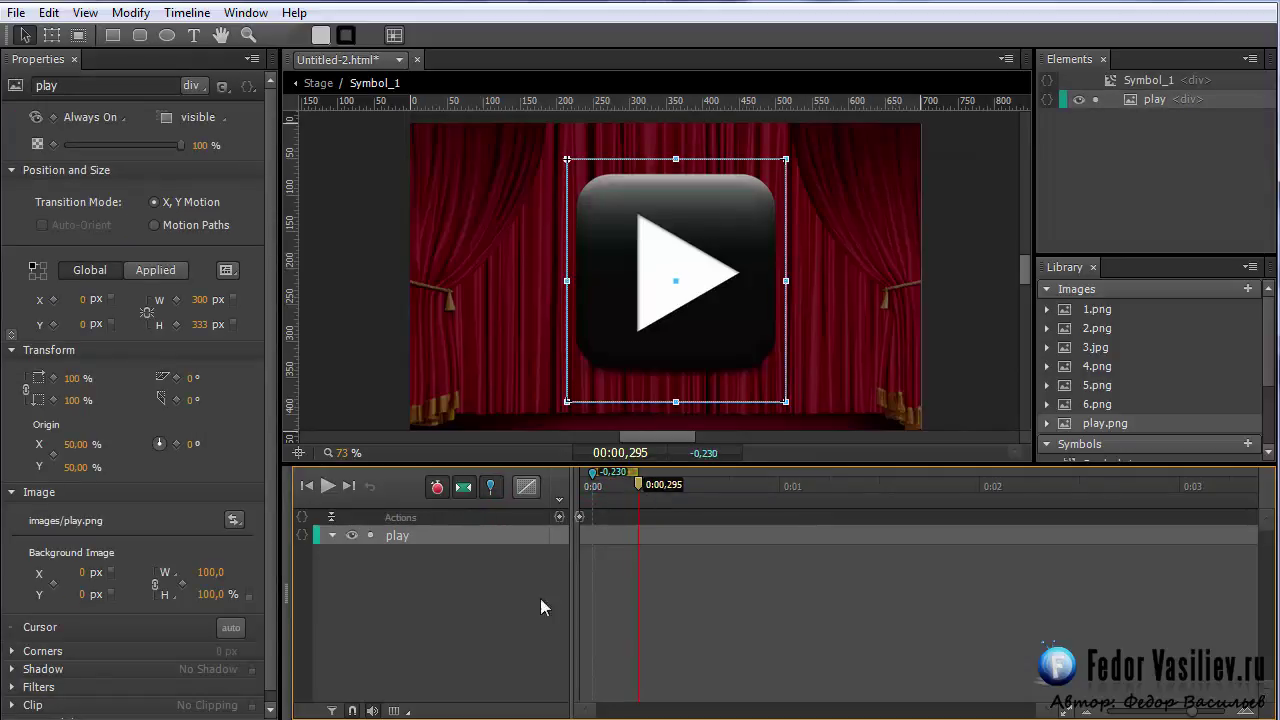
mouse_move(622, 480)
mouse_down()
mouse_move(678, 488)
mouse_move(629, 490)
mouse_up()
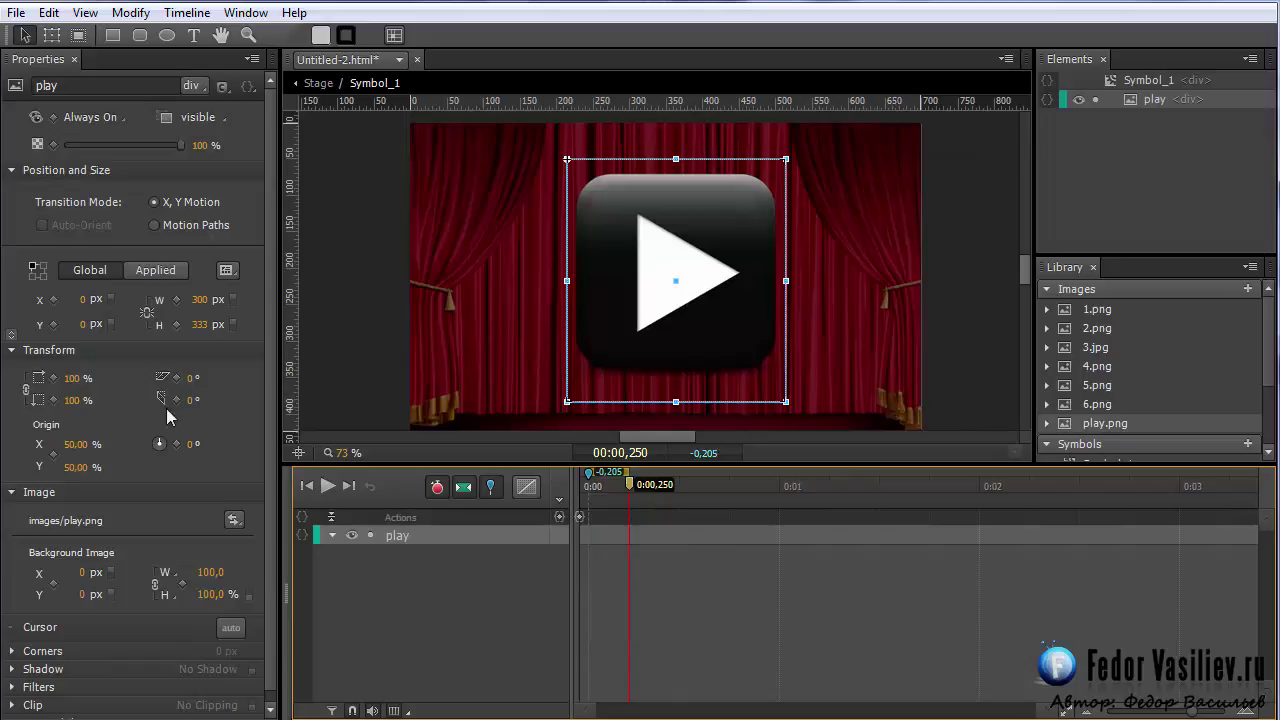
click(73, 378)
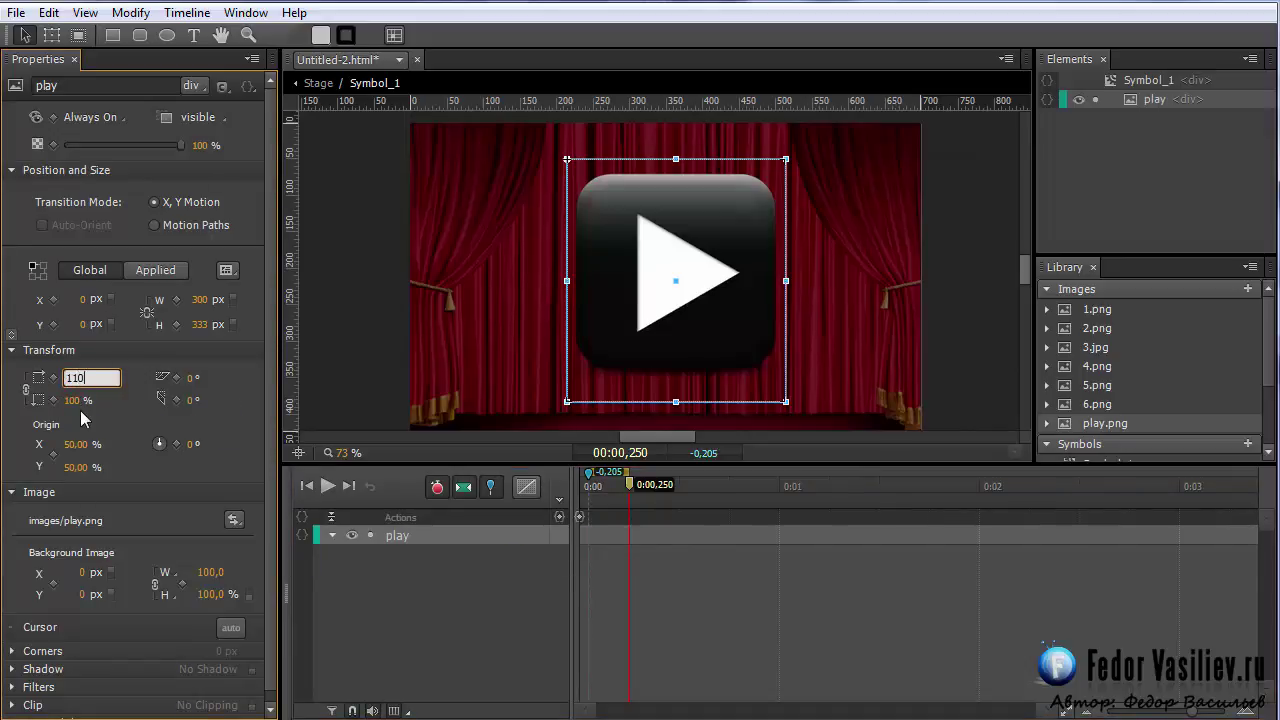
text(110)
key(Return)
- Extend the play image's animation from 250 ms to 500 ms, scaling it down to 0%
mouse_move(628, 487)
mouse_down()
mouse_move(593, 500)
mouse_move(632, 500)
mouse_up()
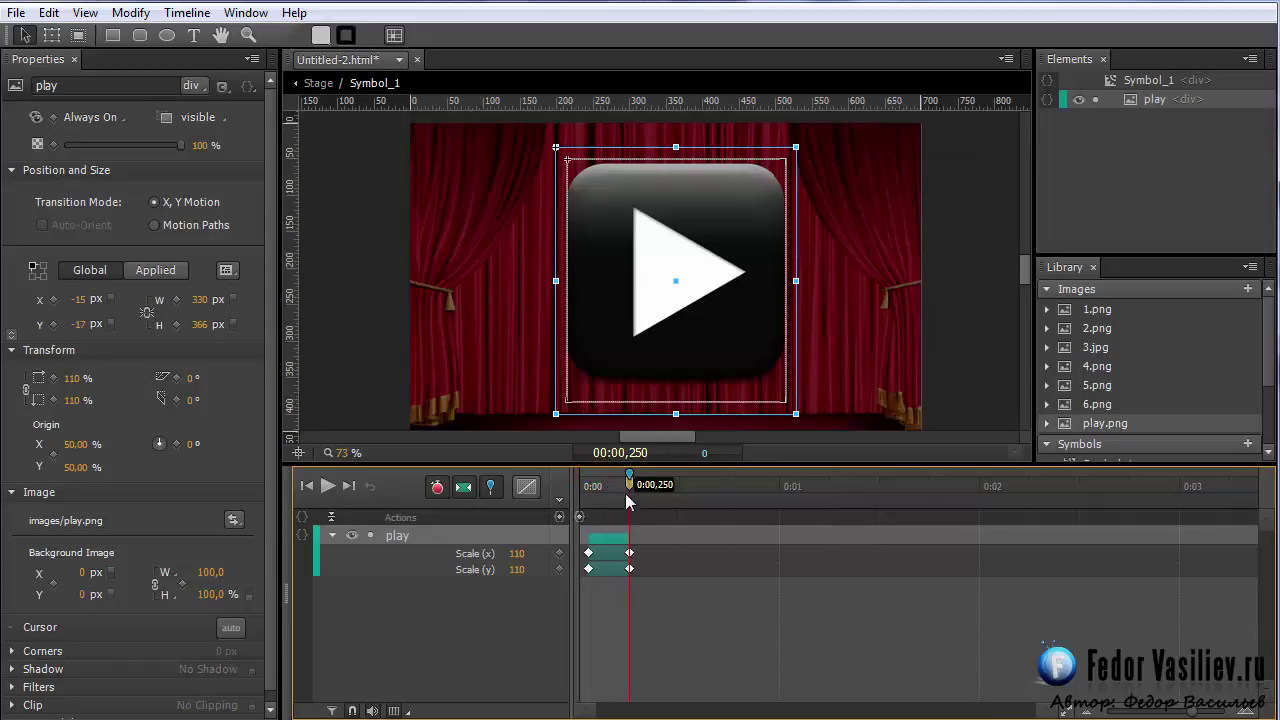
drag(631, 493, 676, 504)
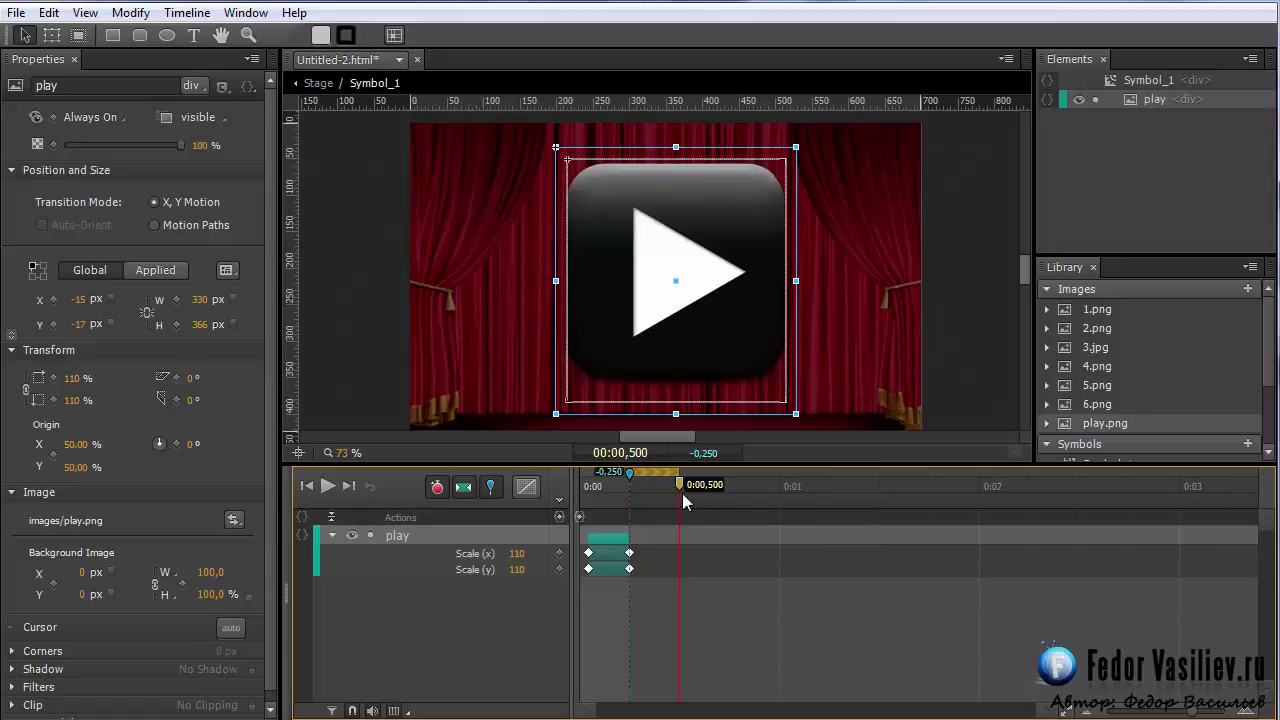
drag(656, 495, 678, 505)
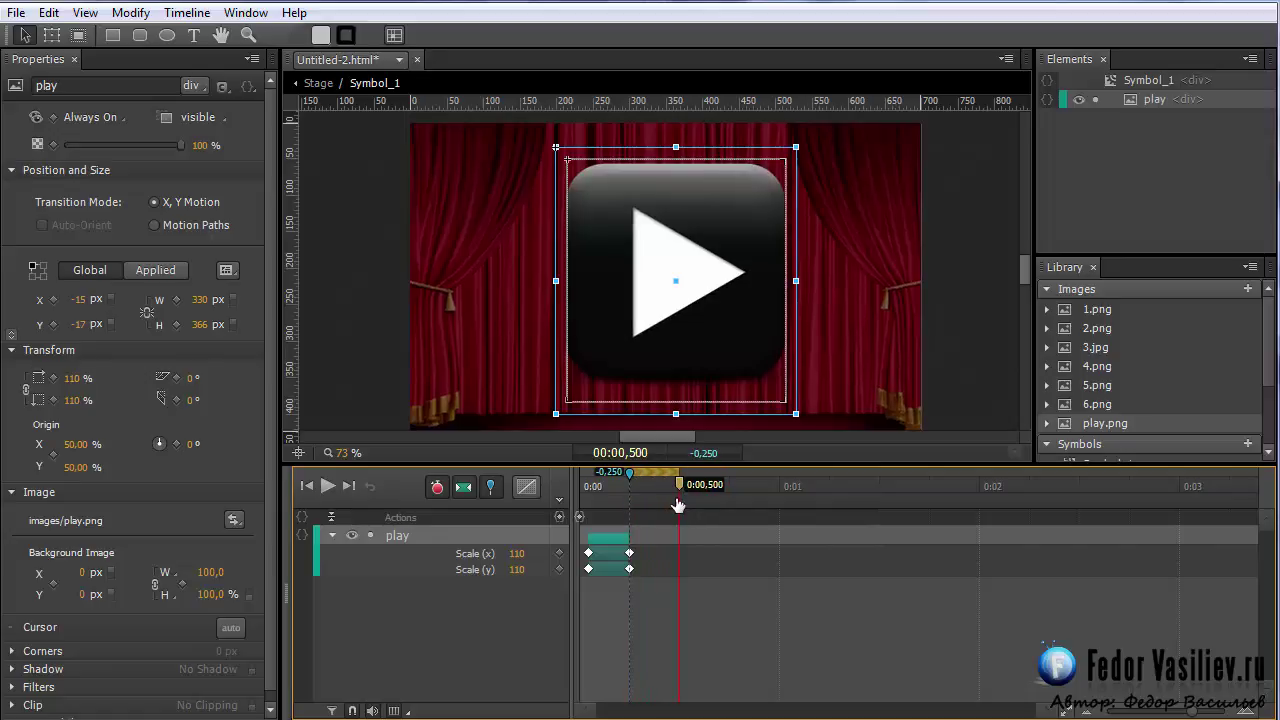
click(395, 711)
click(408, 712)
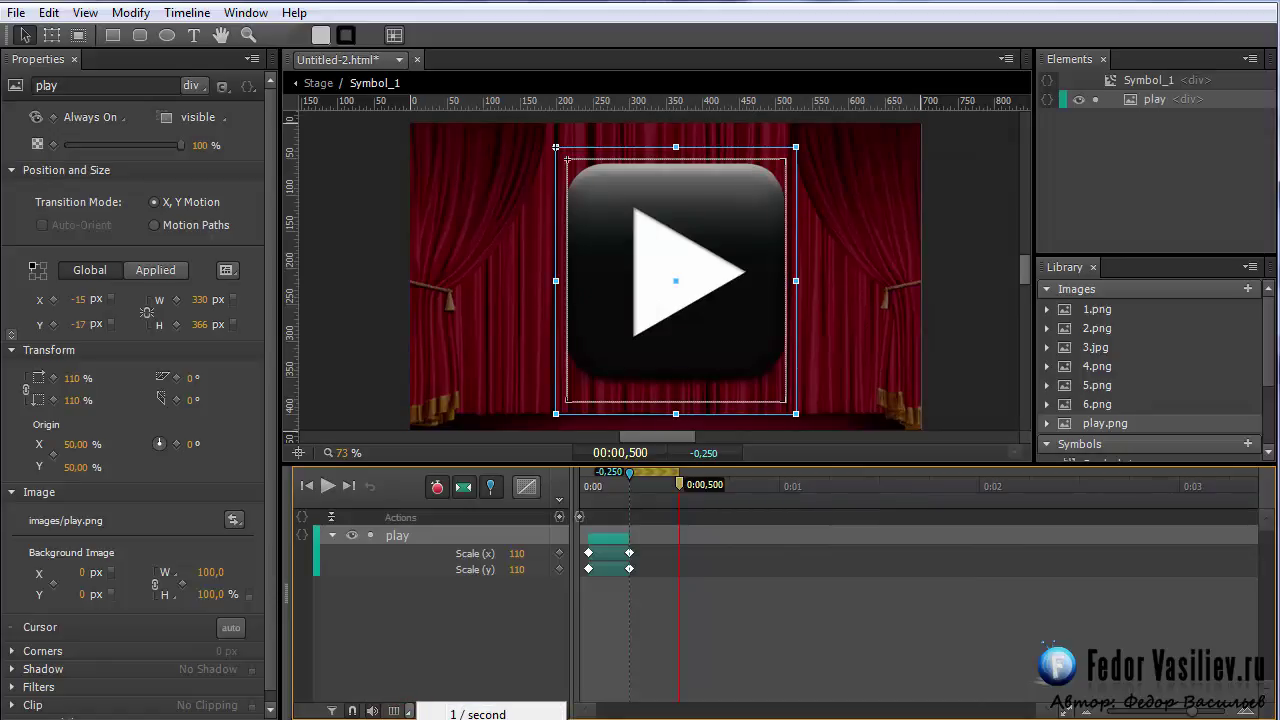
click(677, 488)
mouse_move(677, 505)
mouse_down()
mouse_move(634, 503)
mouse_move(679, 500)
mouse_up()
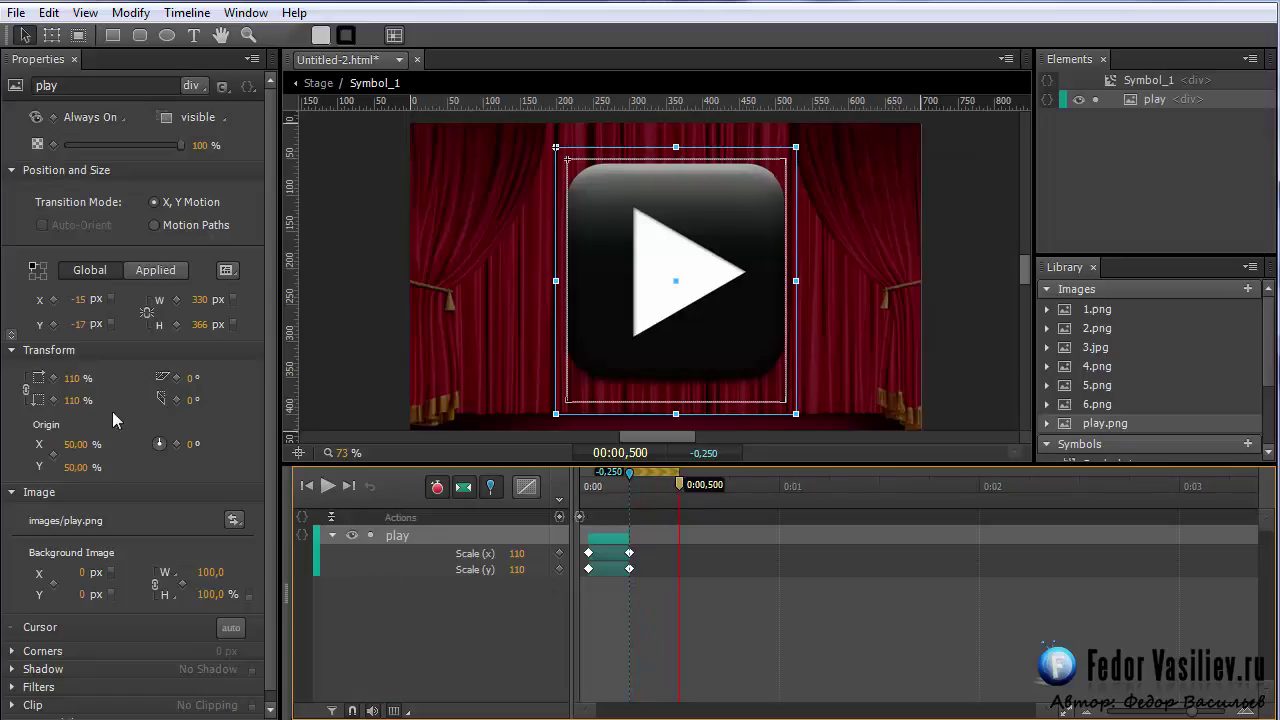
click(72, 378)
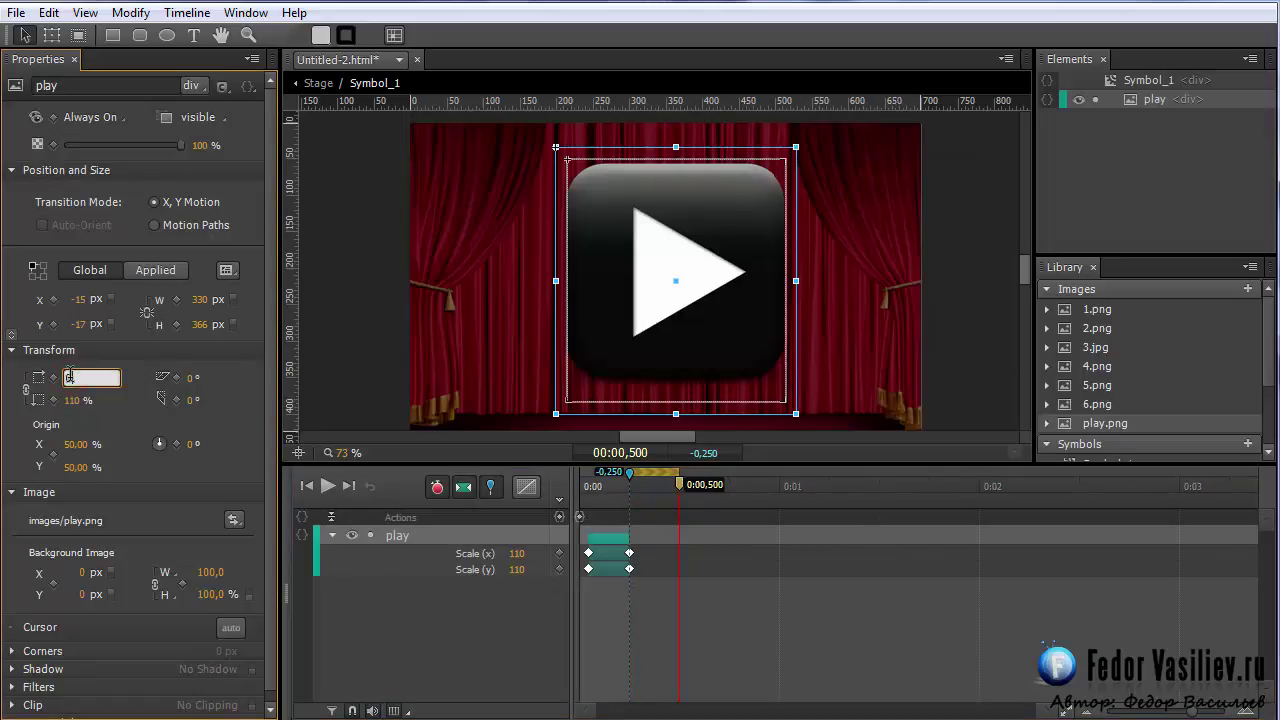
text(0)
key(Return)
- Preview the play image's scale animation from the start of the timeline to 500 ms
drag(580, 484, 683, 509)
click(328, 486)
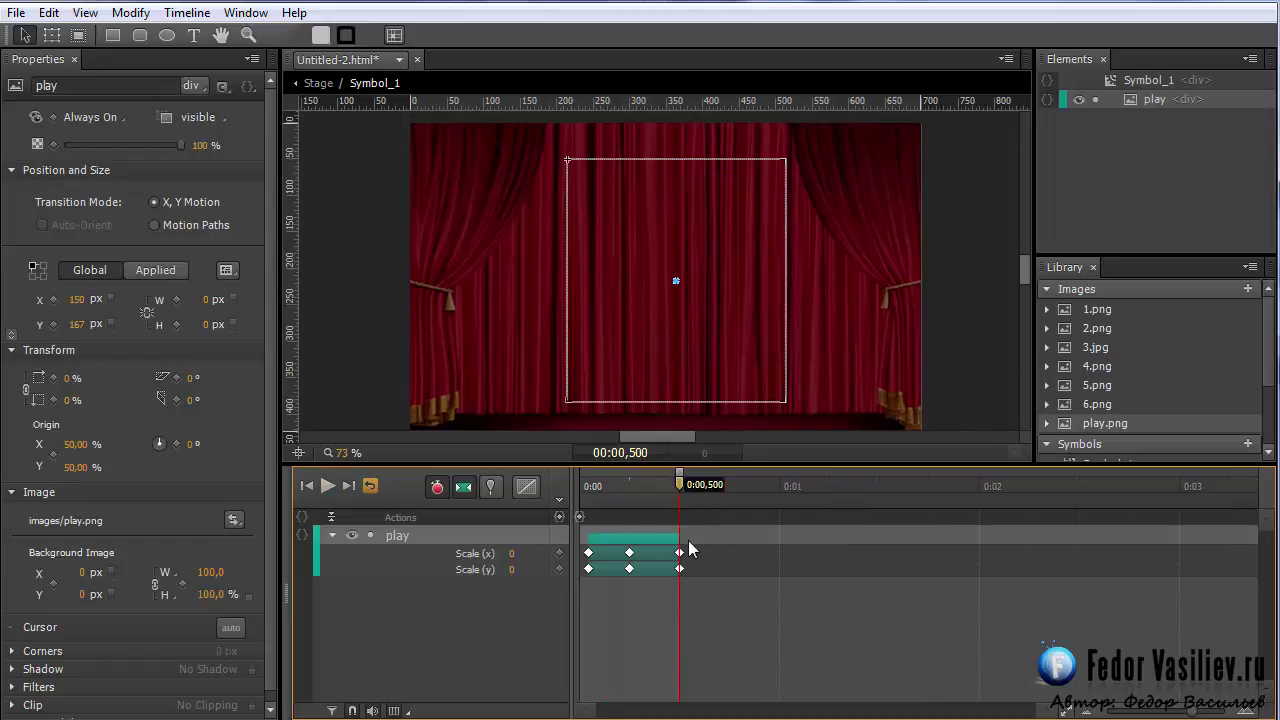
drag(683, 485, 580, 487)
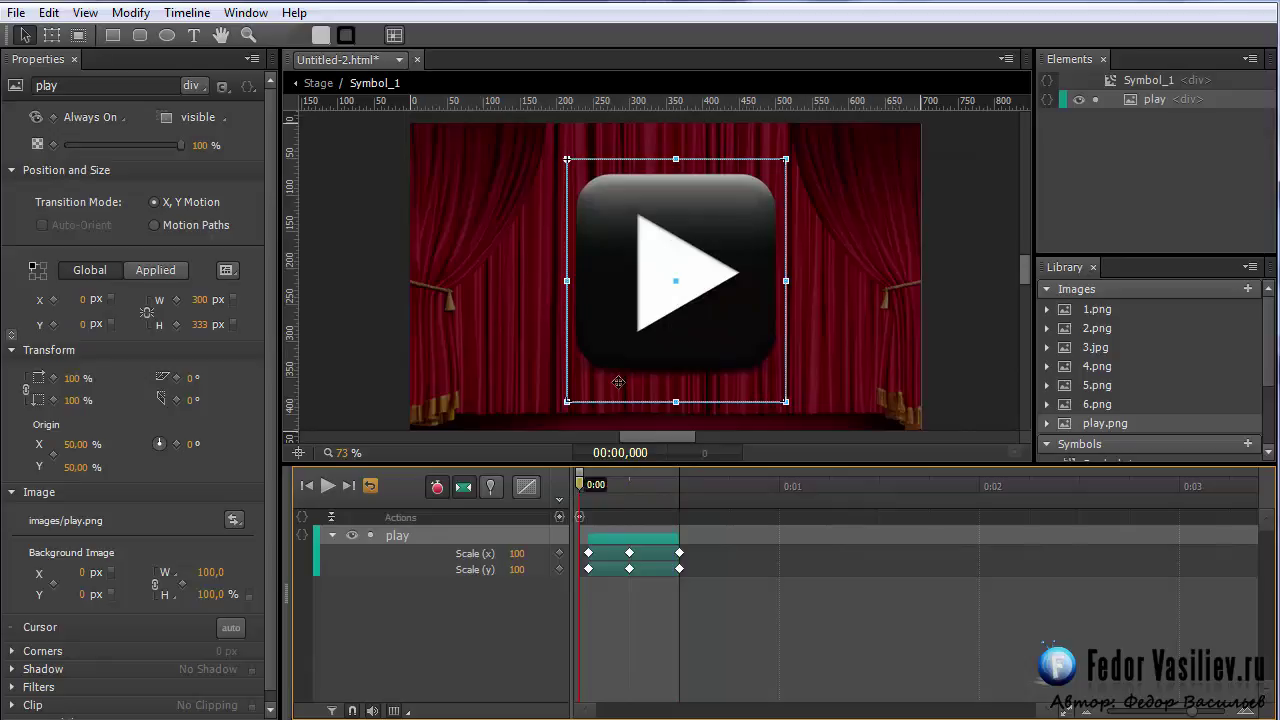
click(643, 253)
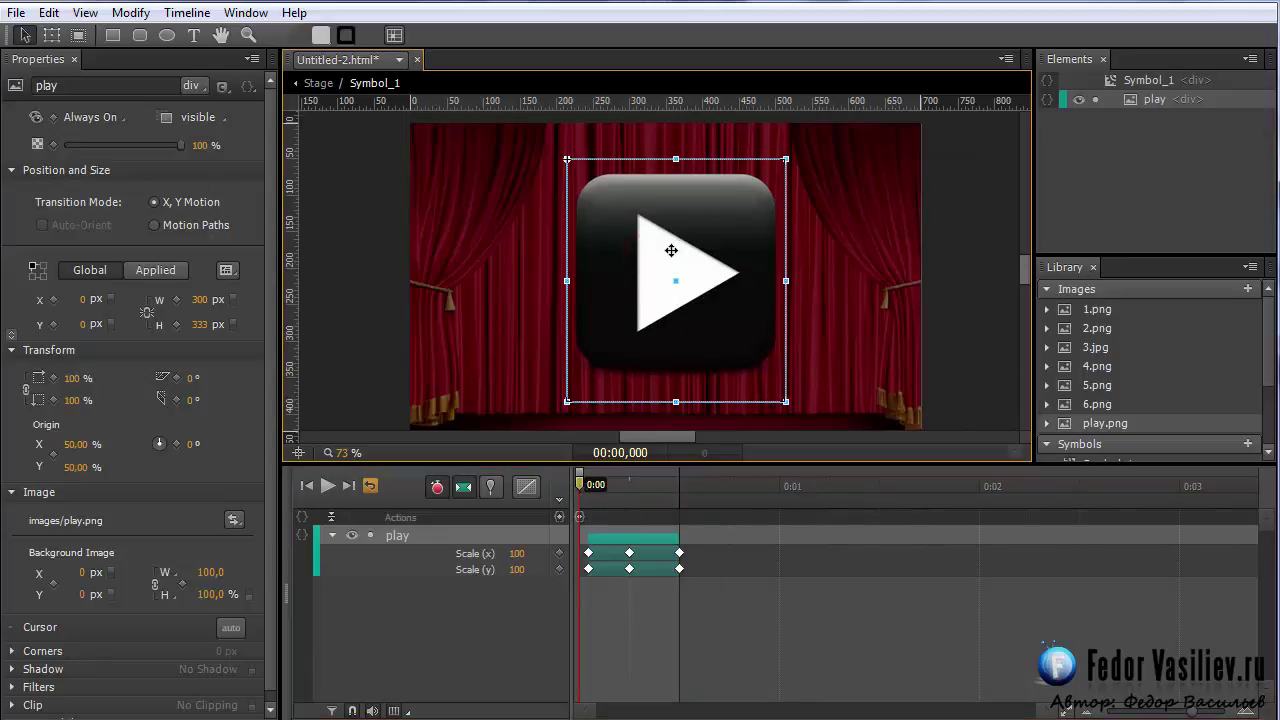
drag(580, 488, 679, 513)
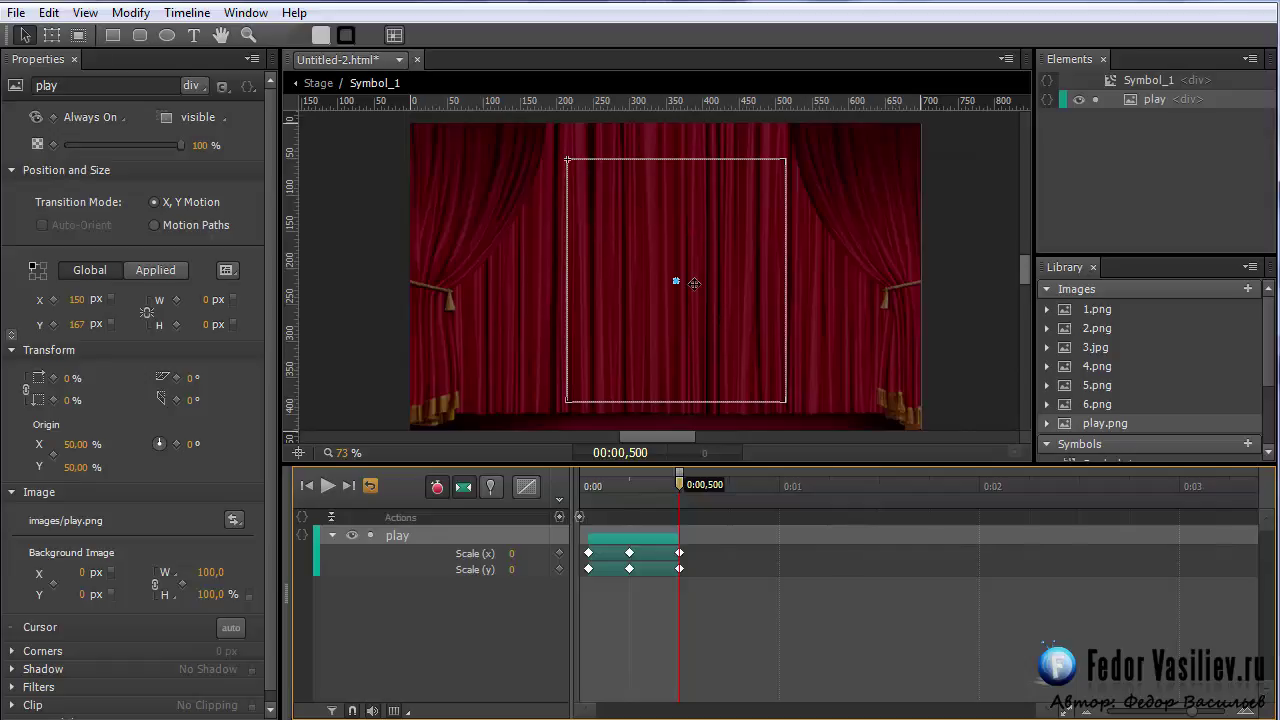
- Add a trigger at 500 ms with the Hide action targeting Symbol_1
mouse_move(680, 485)
mouse_down()
mouse_move(632, 490)
mouse_move(677, 490)
mouse_move(681, 508)
mouse_up()
mouse_move(684, 485)
mouse_down()
mouse_move(663, 487)
mouse_move(681, 487)
mouse_up()
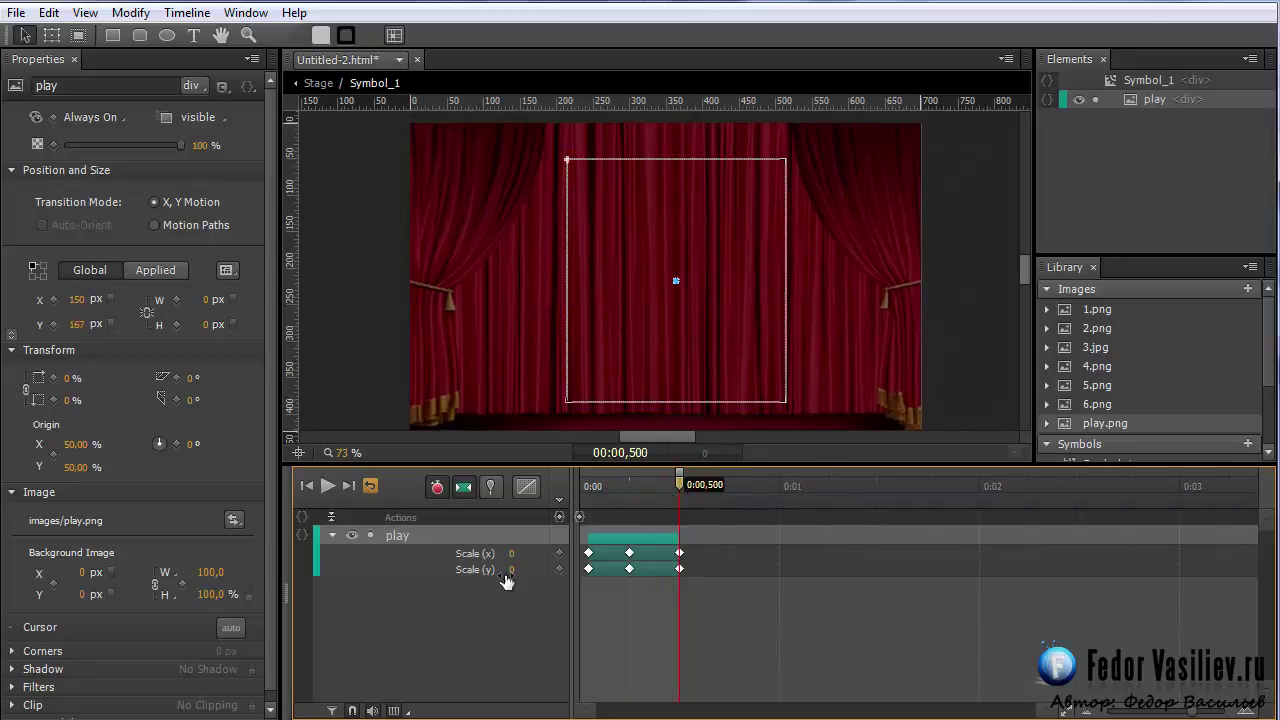
click(560, 517)
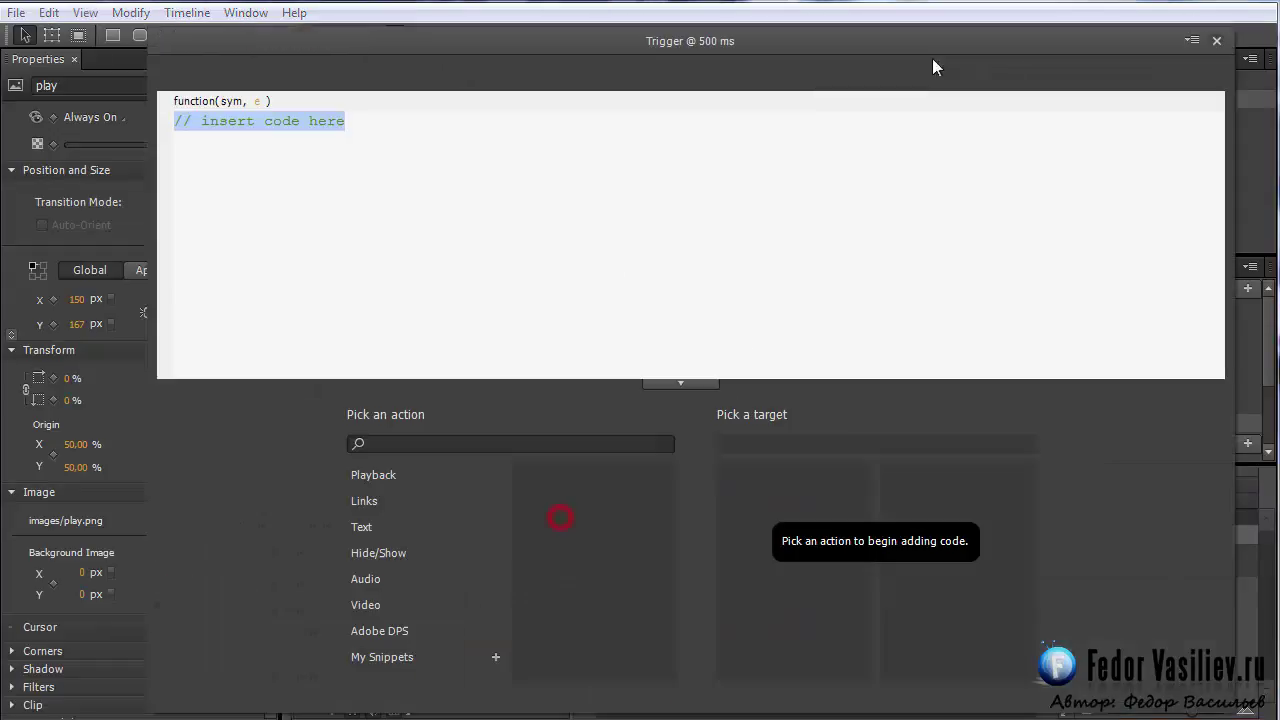
click(366, 553)
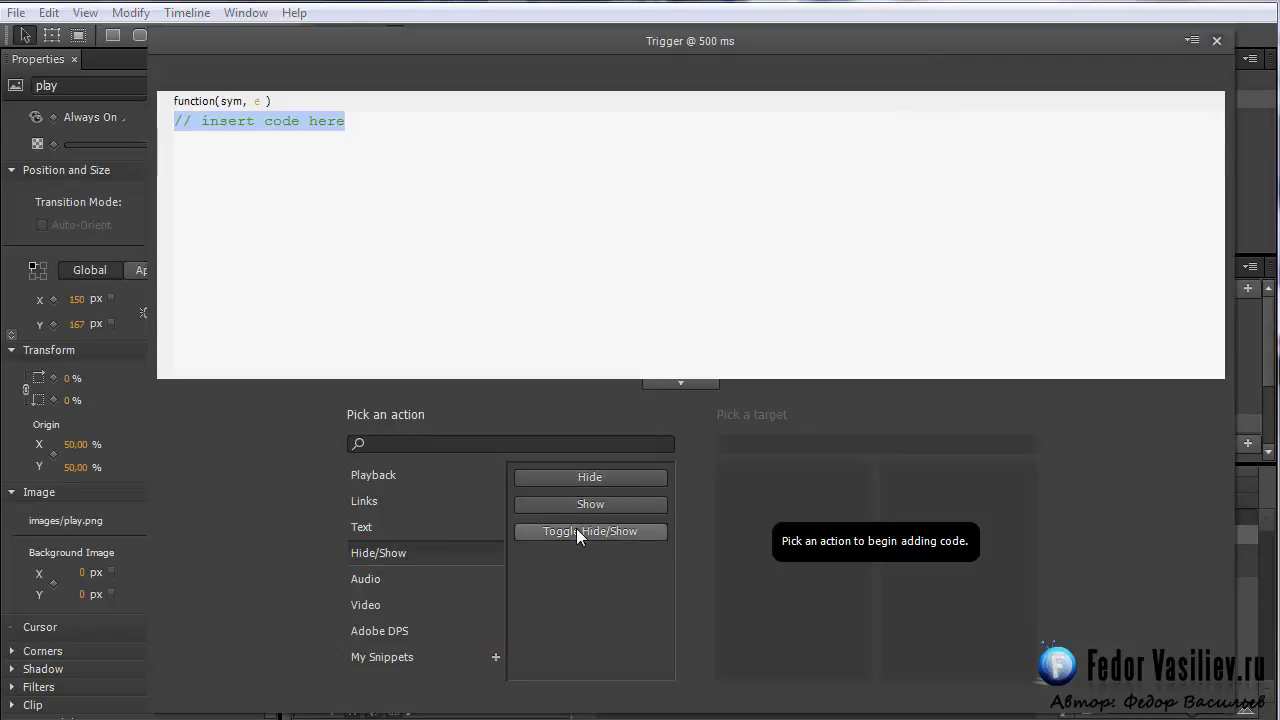
click(588, 477)
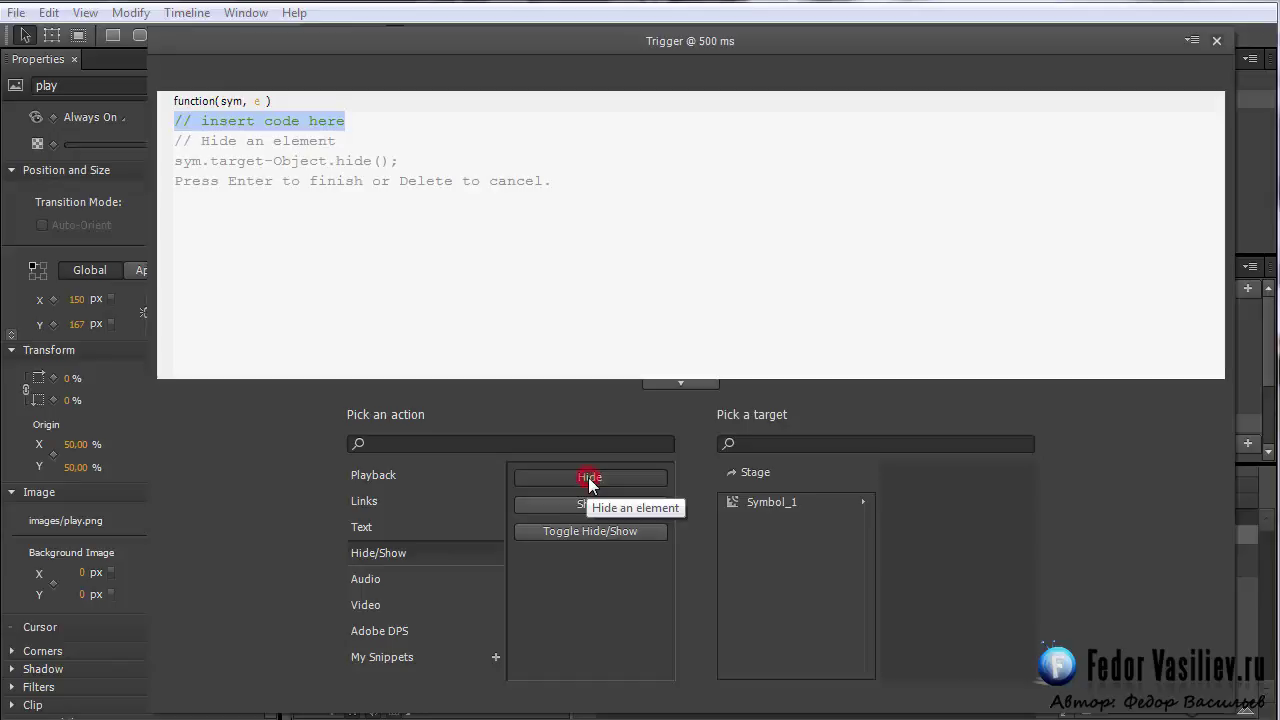
click(732, 501)
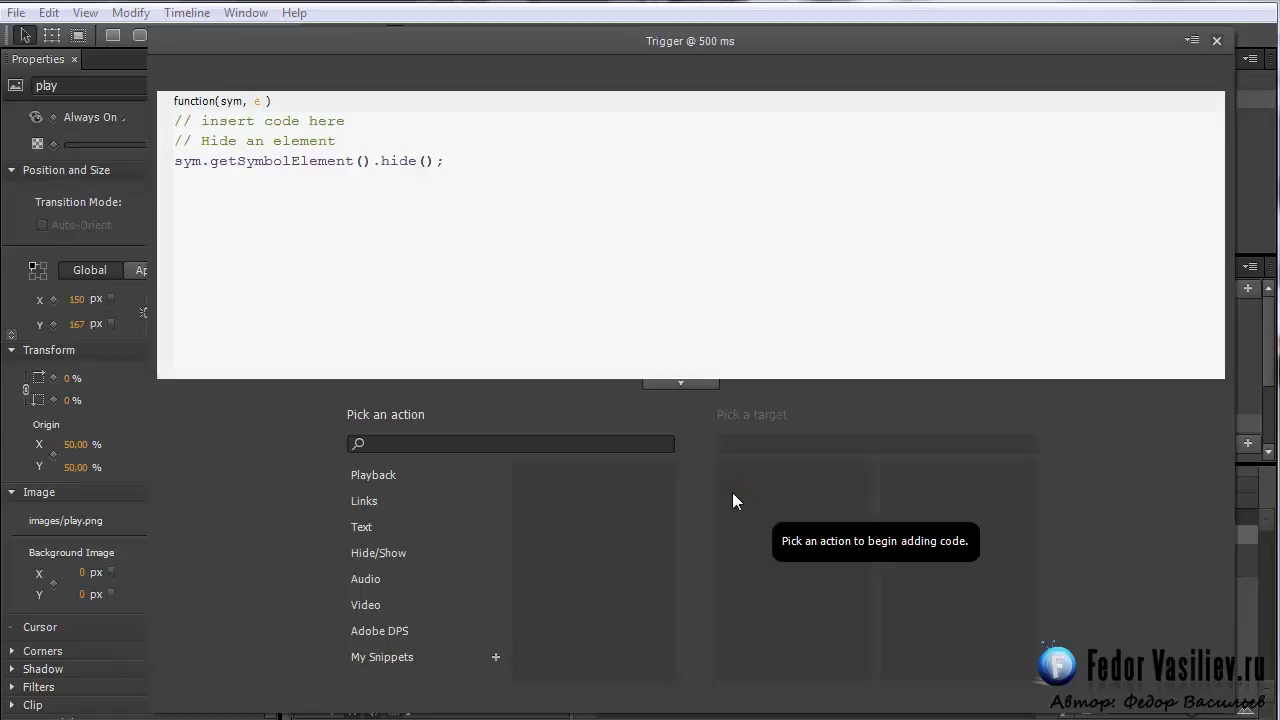
click(1217, 42)
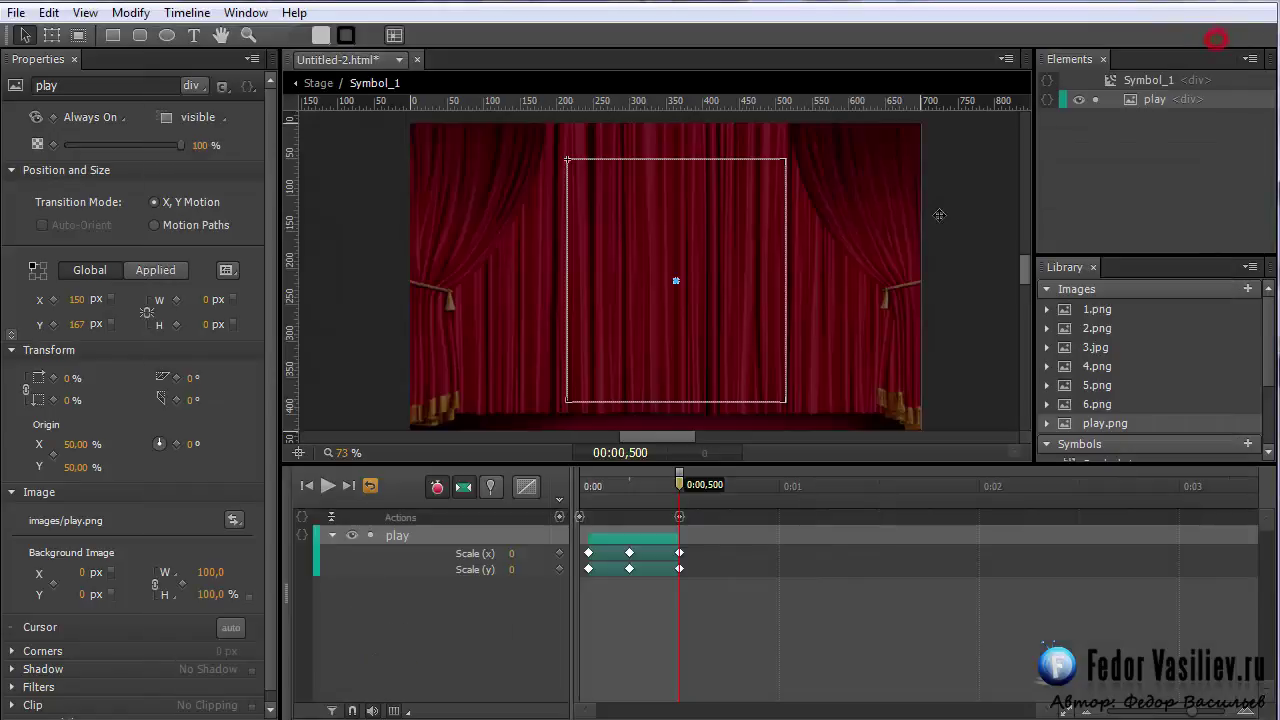
- Add a trigger at 550 ms with the Stop playback action targeting Symbol_1
click(681, 485)
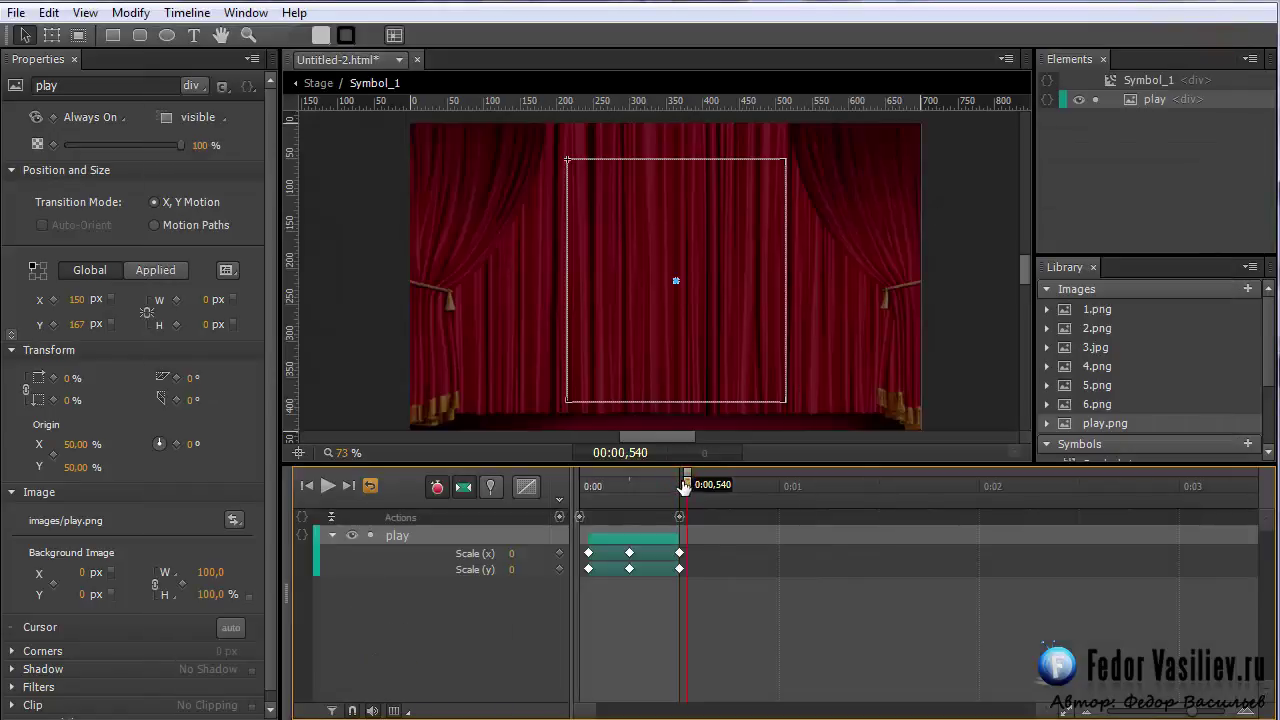
drag(681, 487, 690, 492)
click(560, 520)
drag(381, 209, 942, 59)
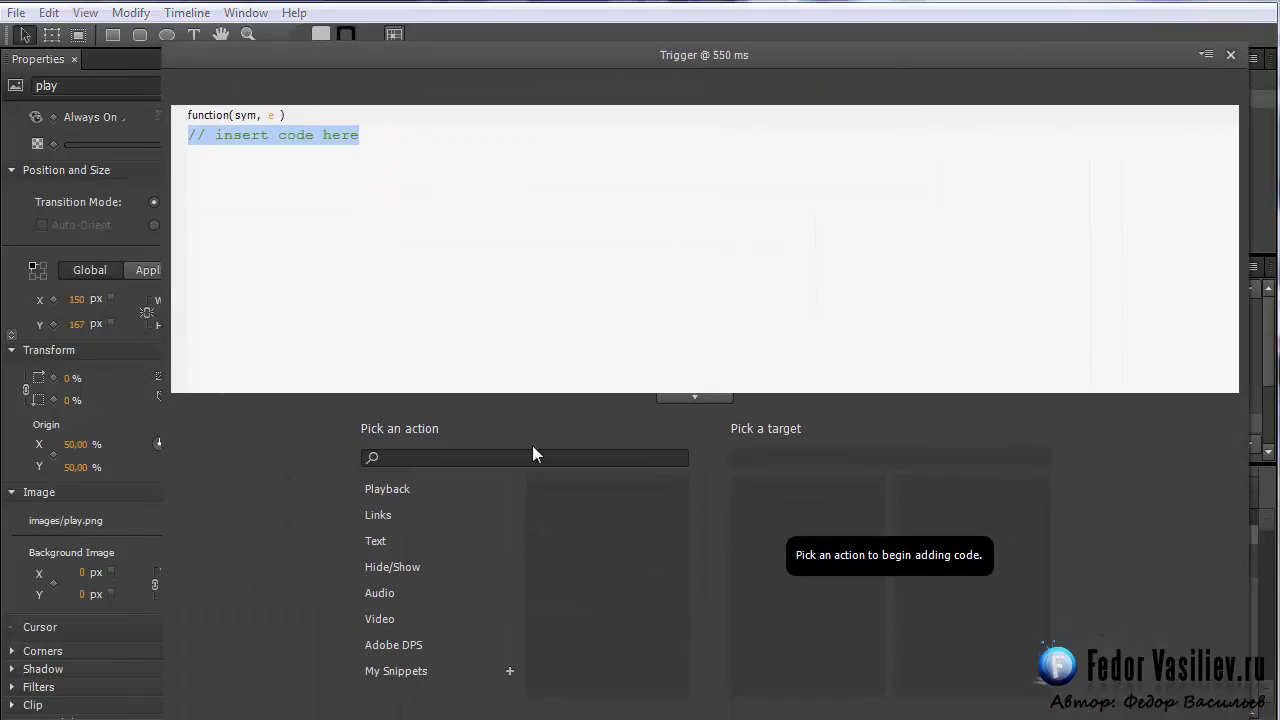
click(402, 489)
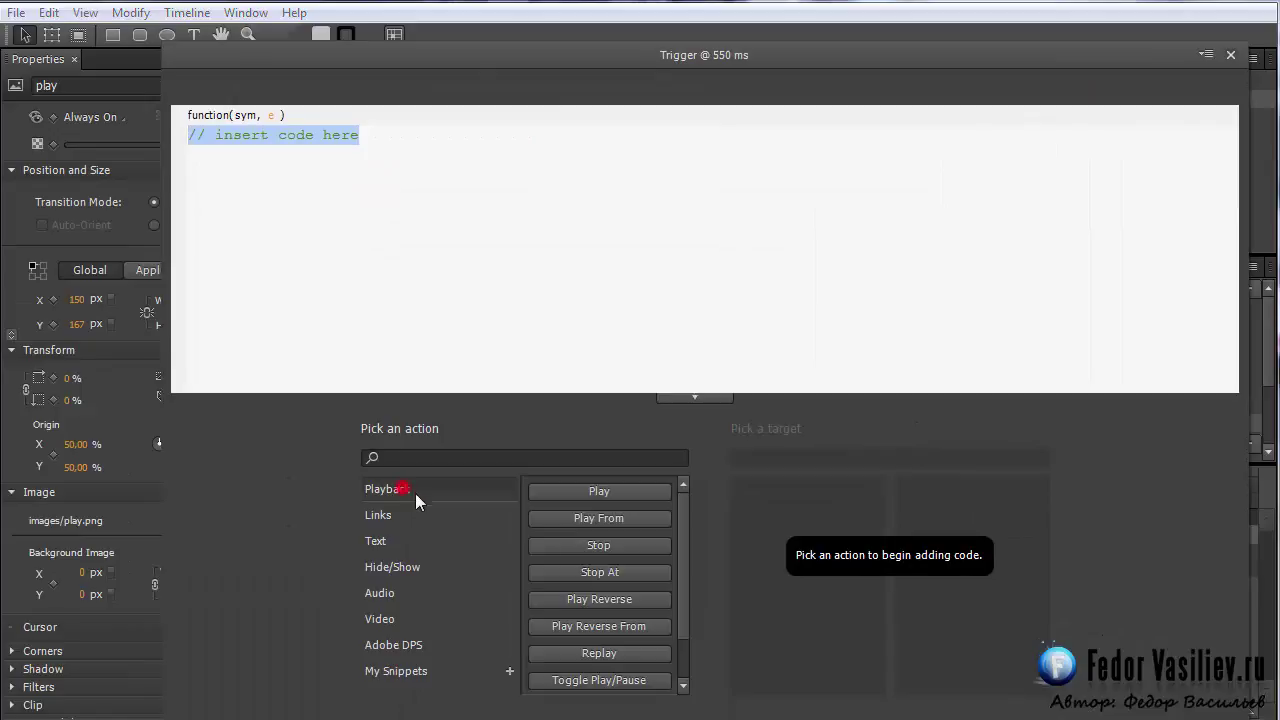
click(590, 545)
click(749, 517)
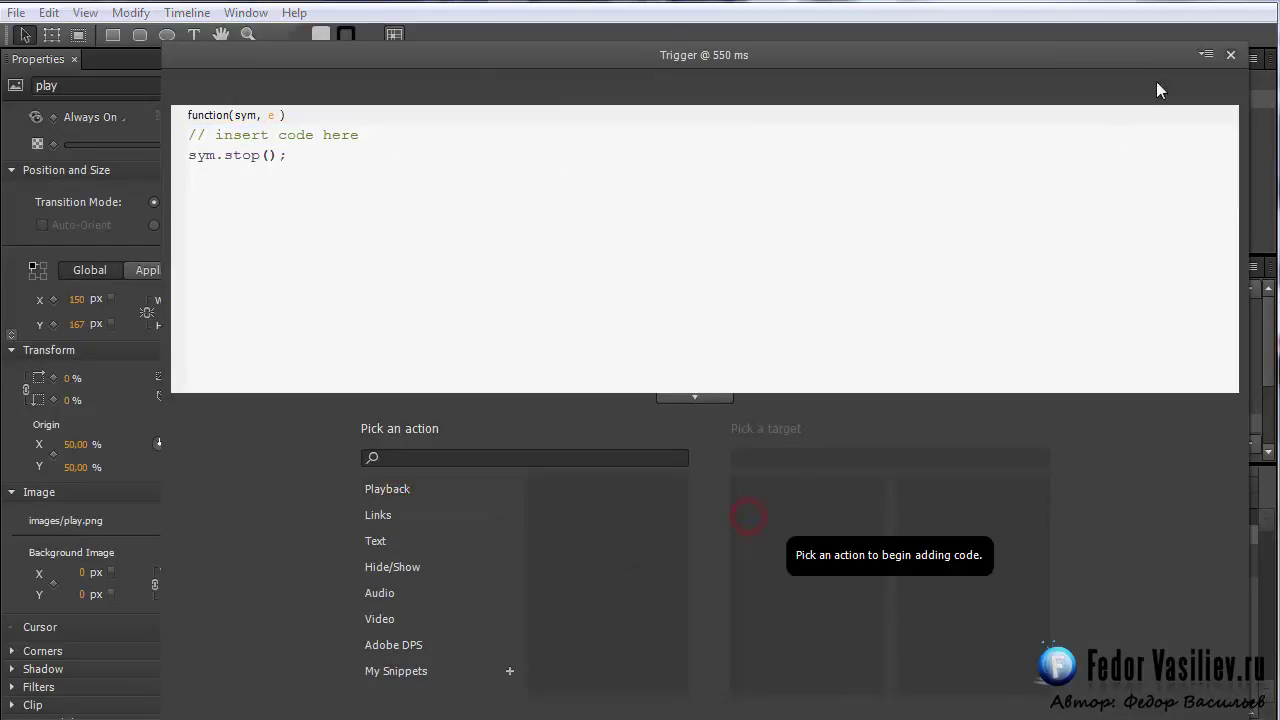
click(1231, 56)
- Return to the start of the Symbol_1 timeline and check how the button animation runs between its triggers
mouse_move(693, 484)
mouse_down()
mouse_move(640, 486)
mouse_move(714, 486)
mouse_move(592, 486)
mouse_move(689, 485)
mouse_up()
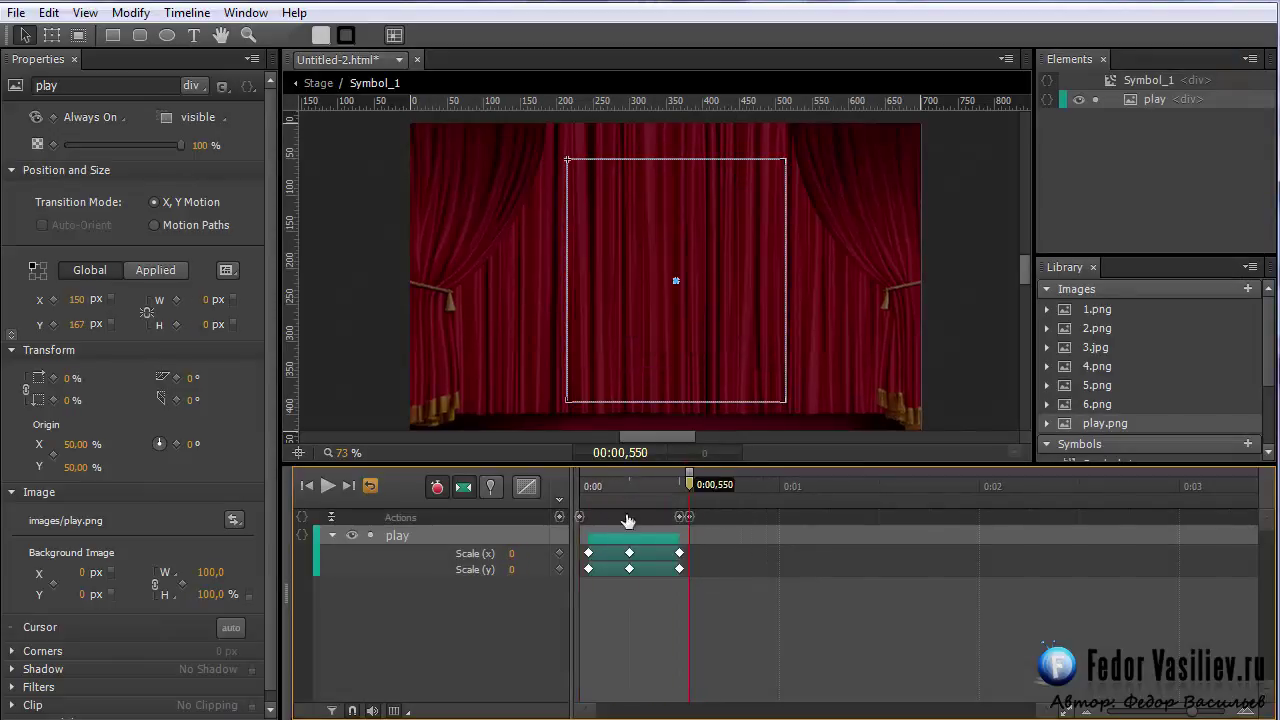
click(581, 521)
drag(581, 540, 583, 548)
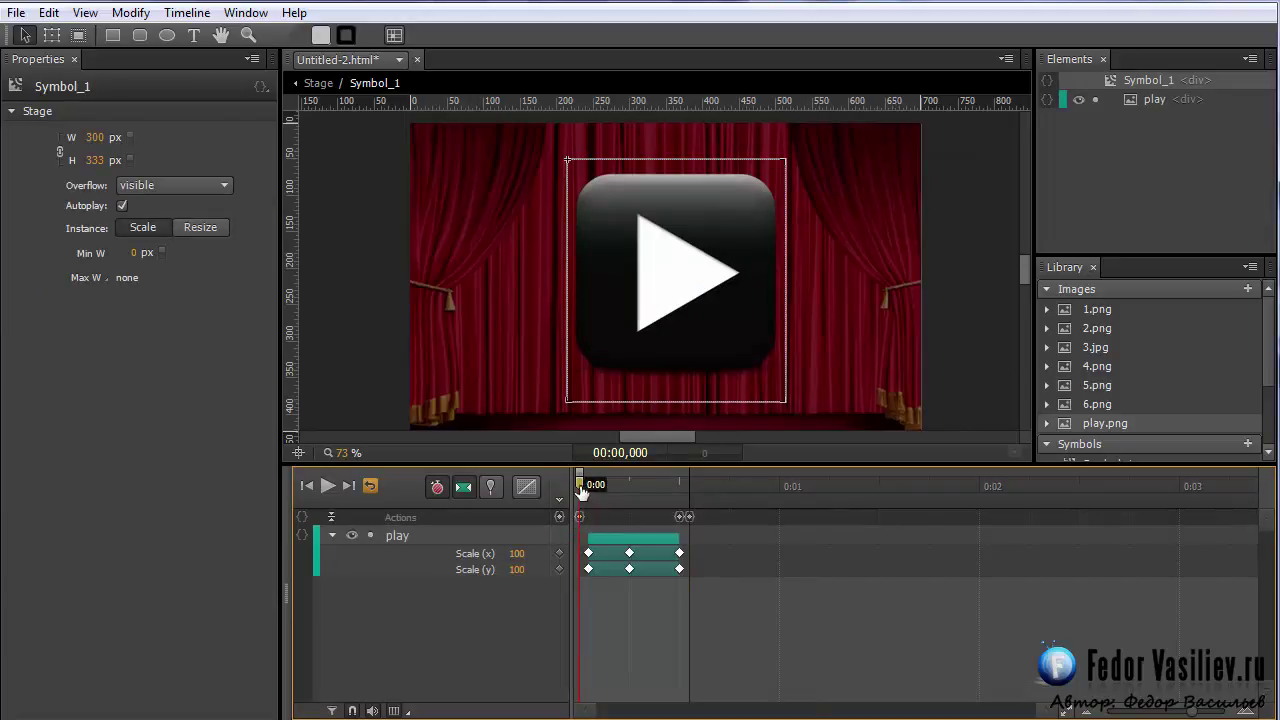
drag(591, 498, 625, 543)
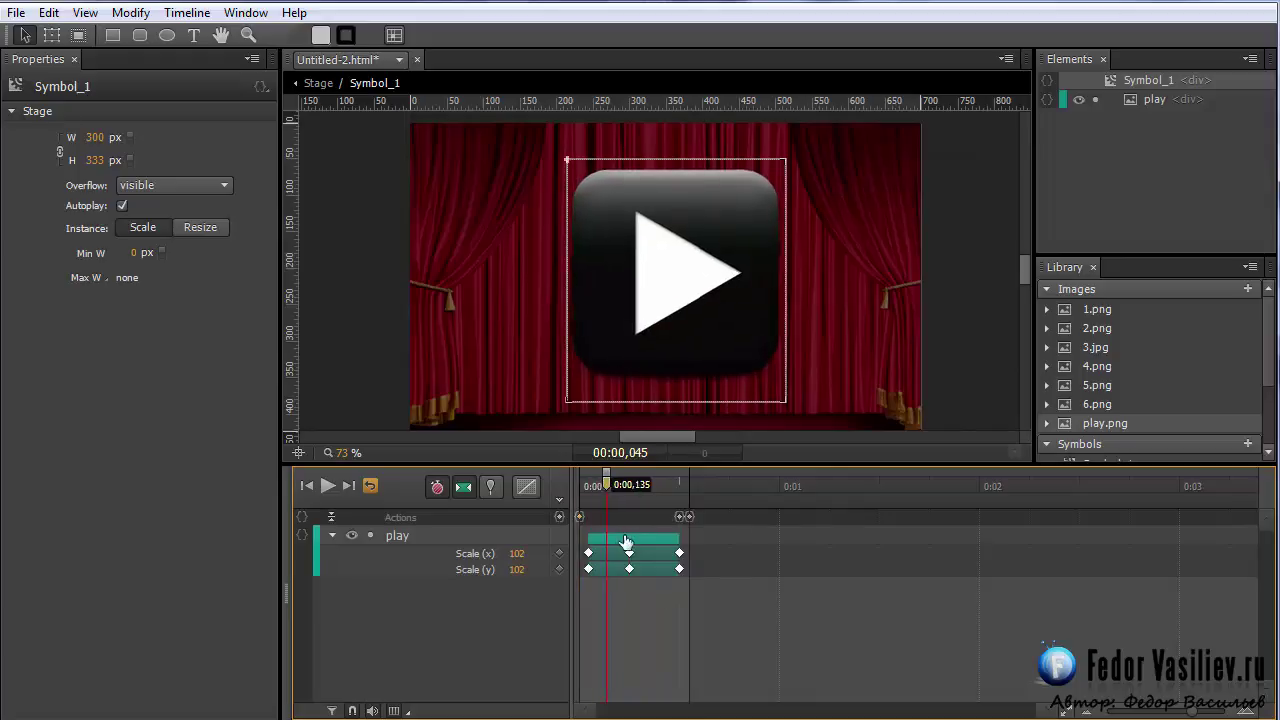
key(space)
- Insert a timeline label named 1 at 45 ms, where the scale animation starts, and return to the Stage
mouse_move(583, 485)
mouse_down()
mouse_move(603, 486)
mouse_move(589, 484)
mouse_up()
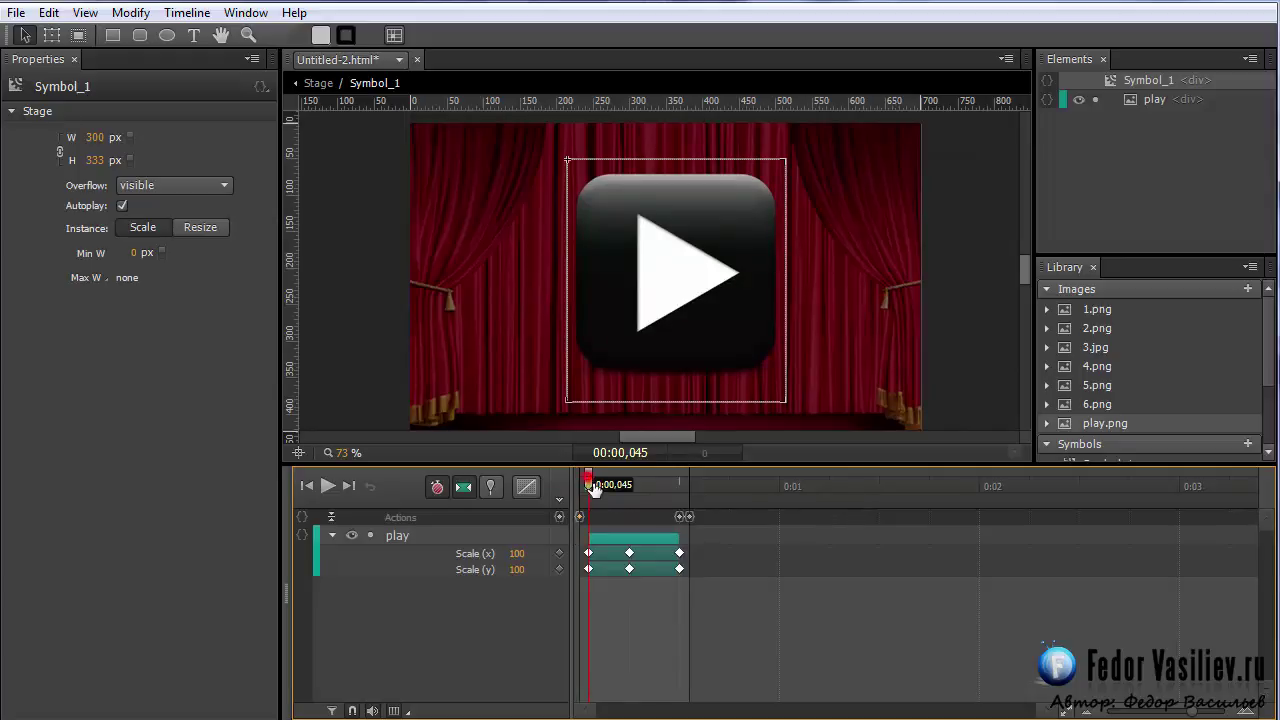
mouse_move(589, 484)
mouse_down()
mouse_move(620, 484)
mouse_move(578, 480)
mouse_move(594, 493)
mouse_up()
mouse_move(592, 500)
mouse_down()
mouse_move(573, 500)
mouse_move(595, 502)
mouse_up()
click(583, 566)
click(603, 538)
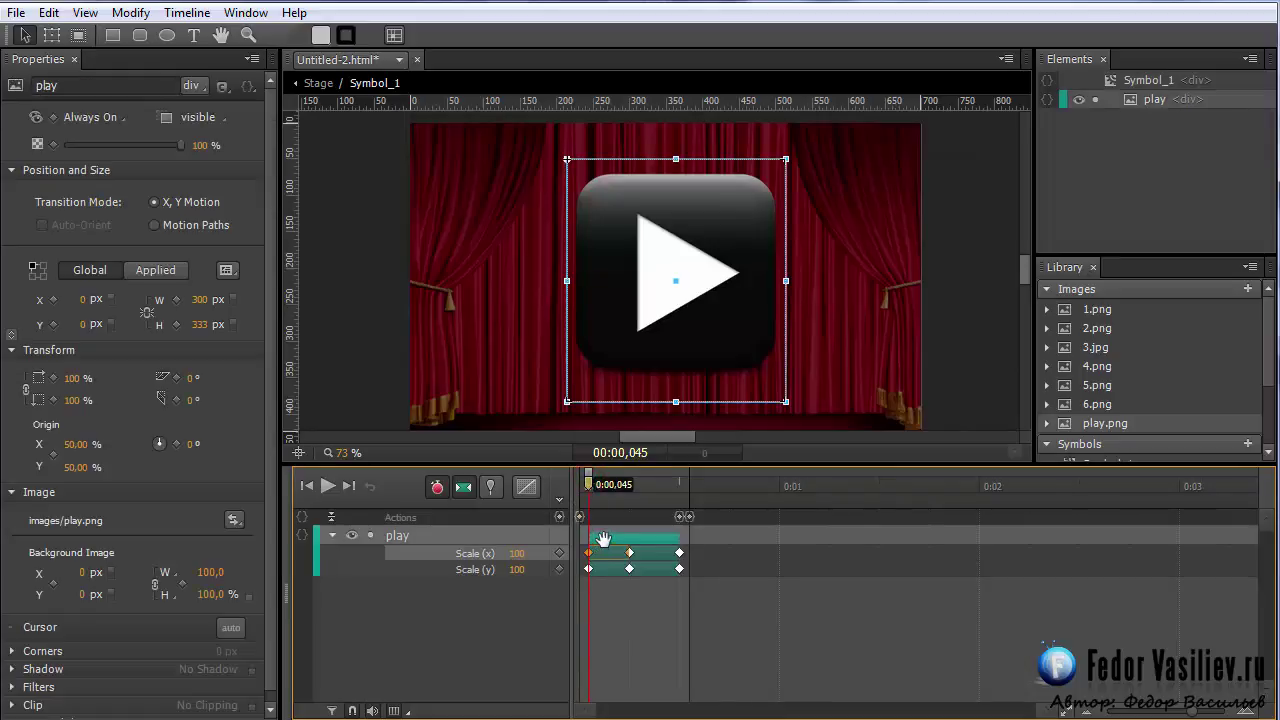
click(559, 504)
text(1)
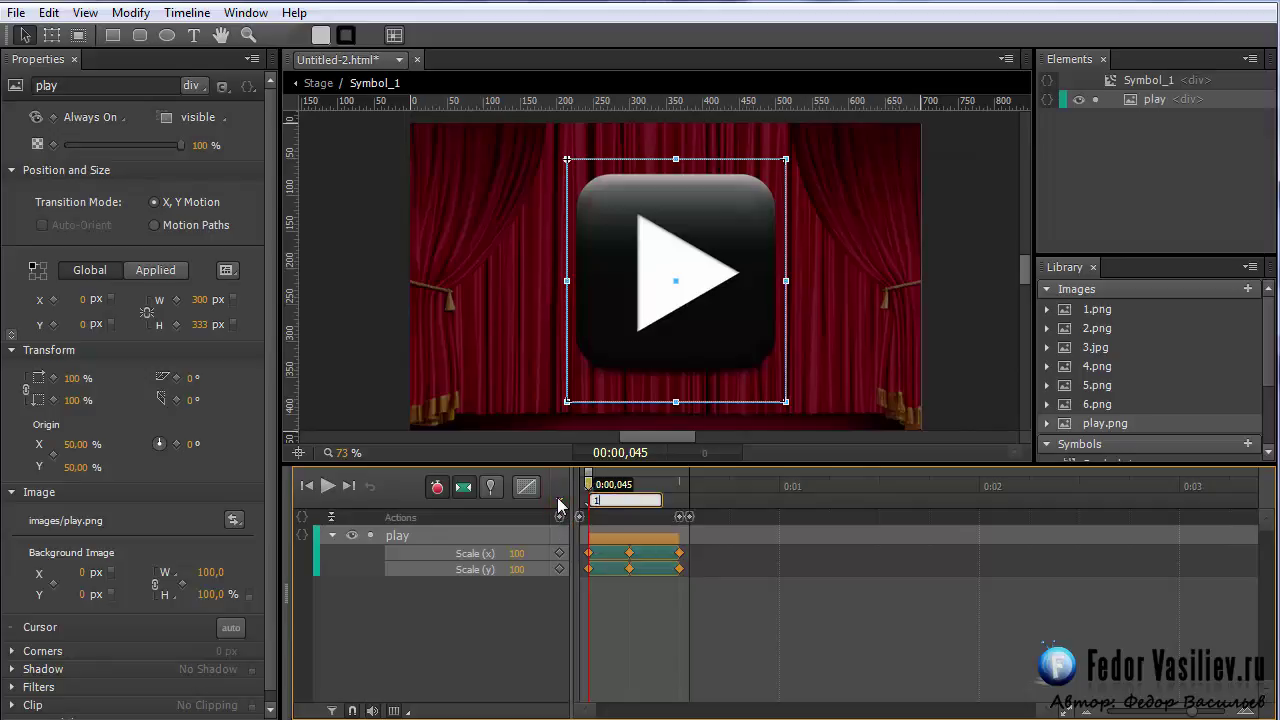
key(Return)
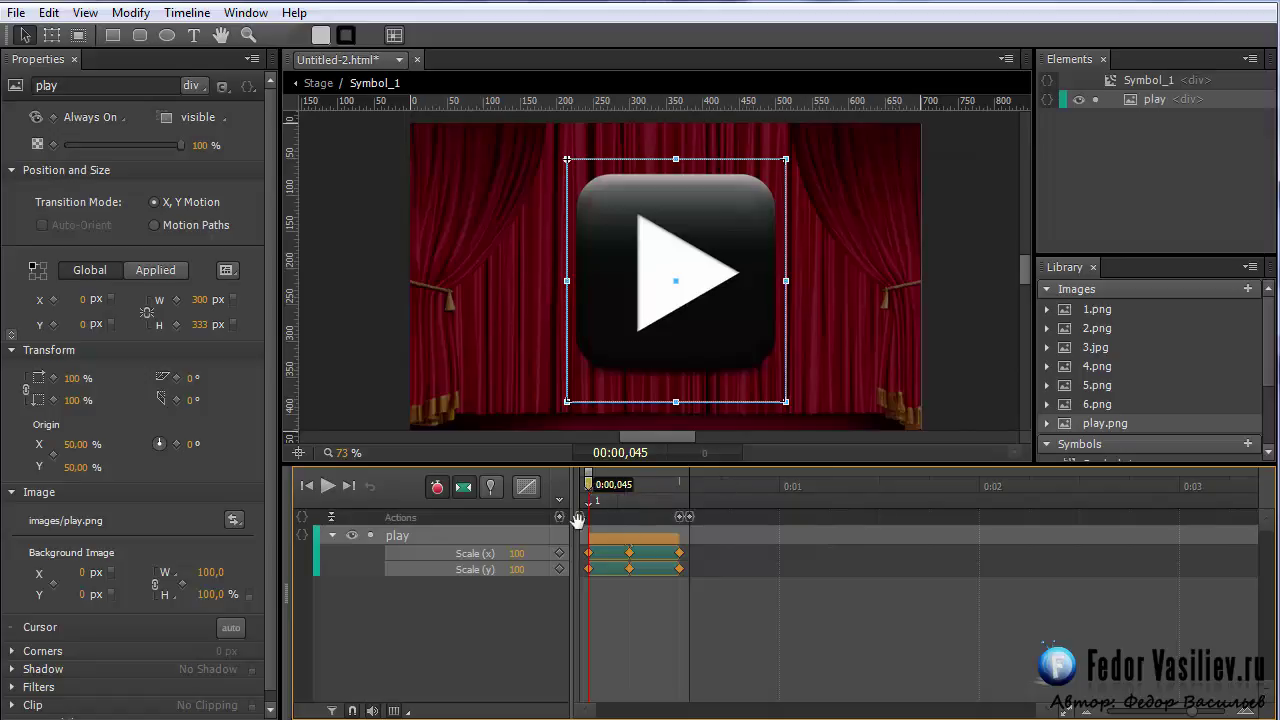
click(318, 86)
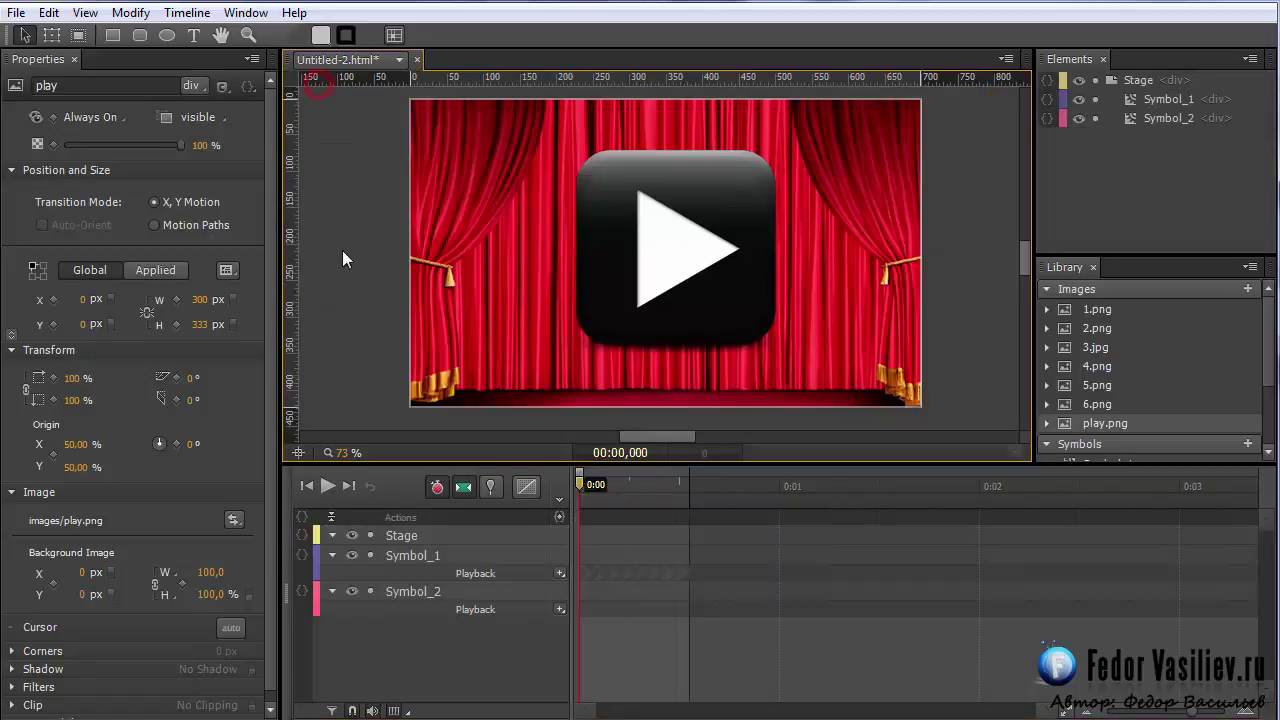
- Attach a click event to Symbol_1 and clear the default comment from its code
click(1133, 100)
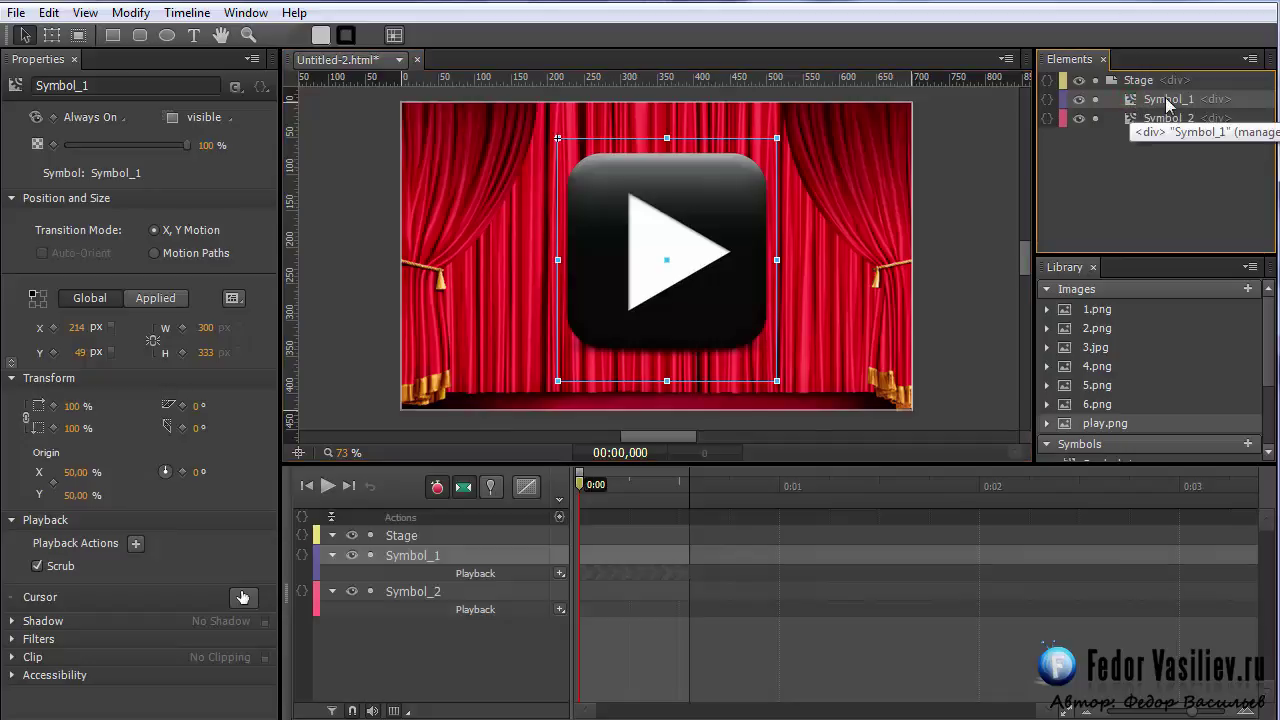
right_click(686, 189)
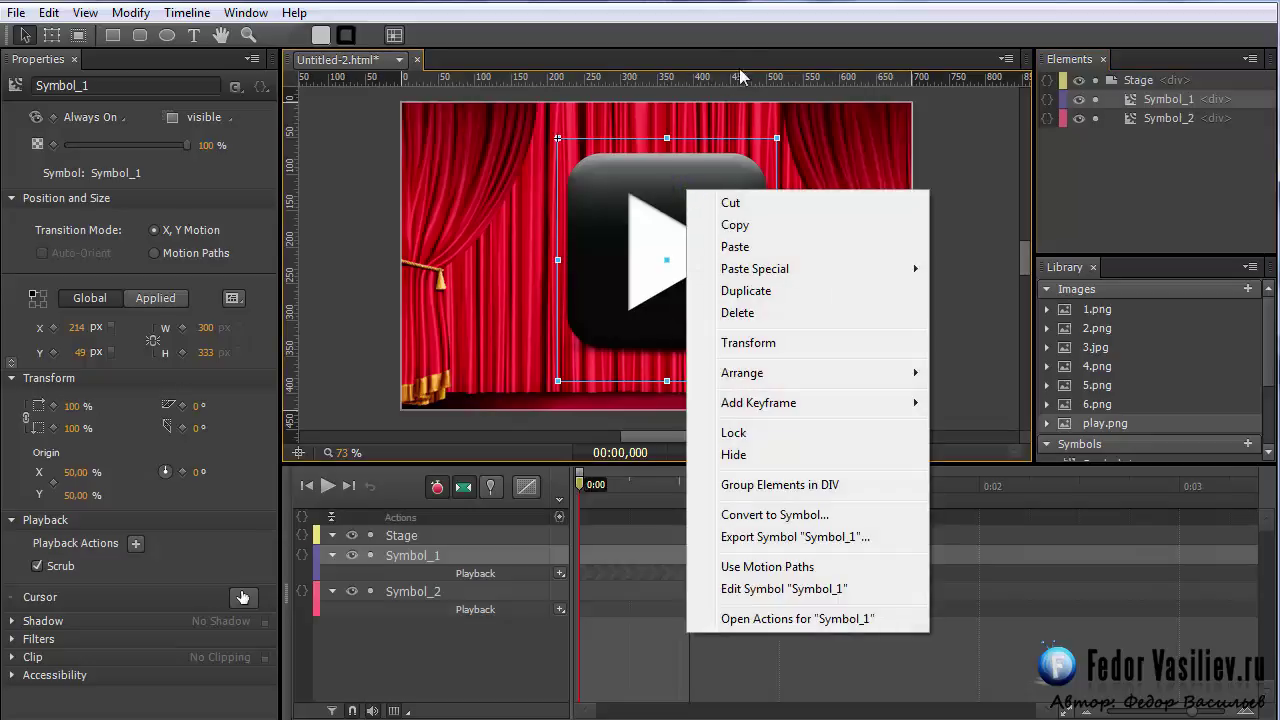
click(750, 5)
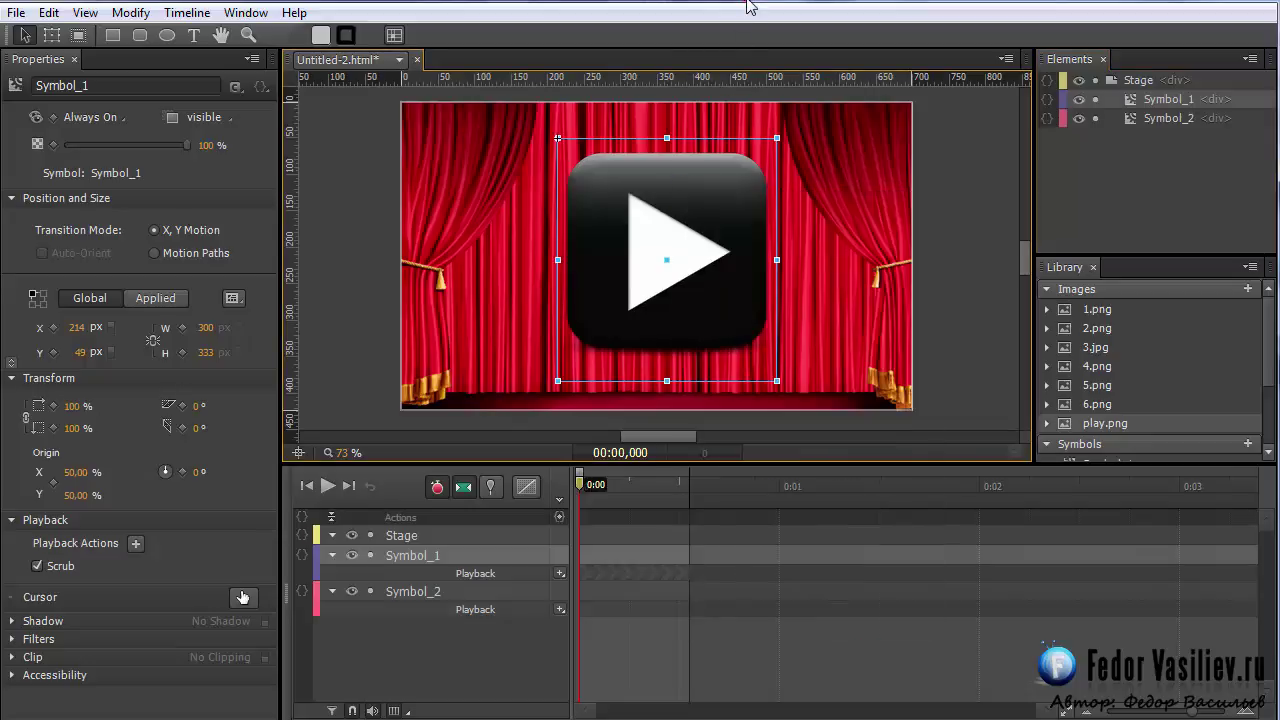
click(1047, 100)
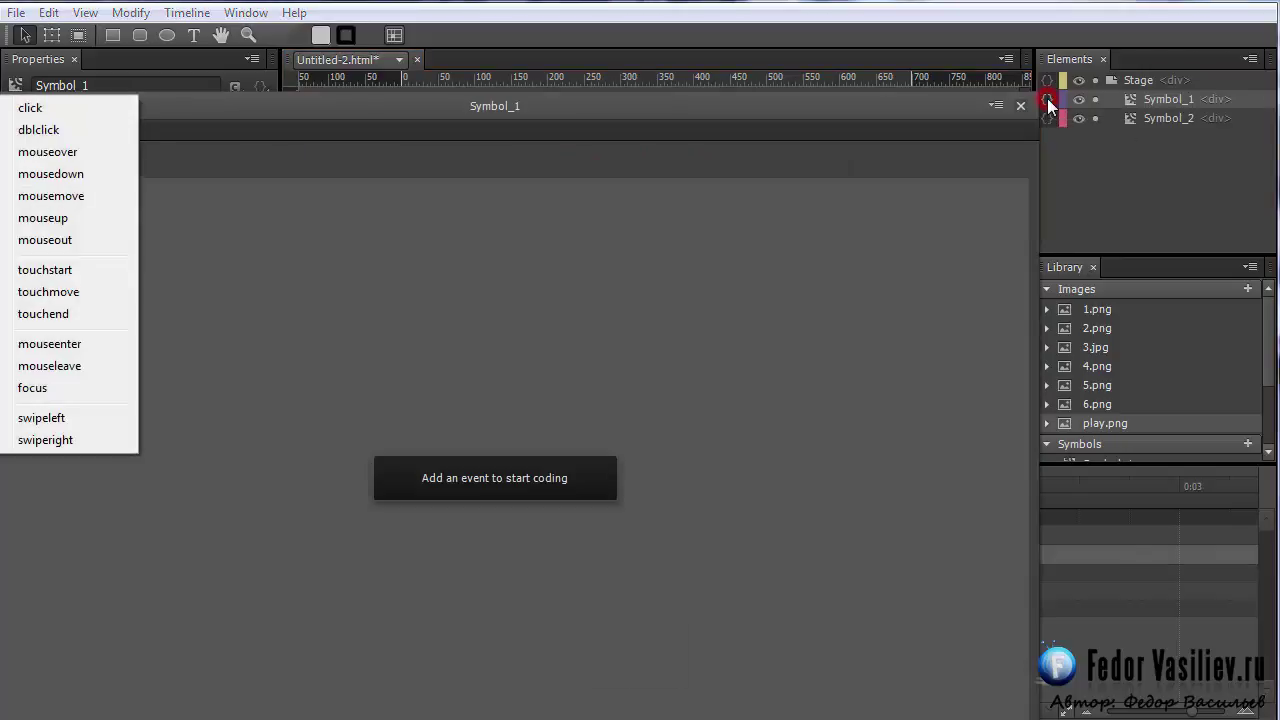
click(30, 112)
drag(103, 99, 205, 35)
key(Delete)
- Insert the Play playback action into the click handler, targeting Symbol_1 under Stage
click(330, 467)
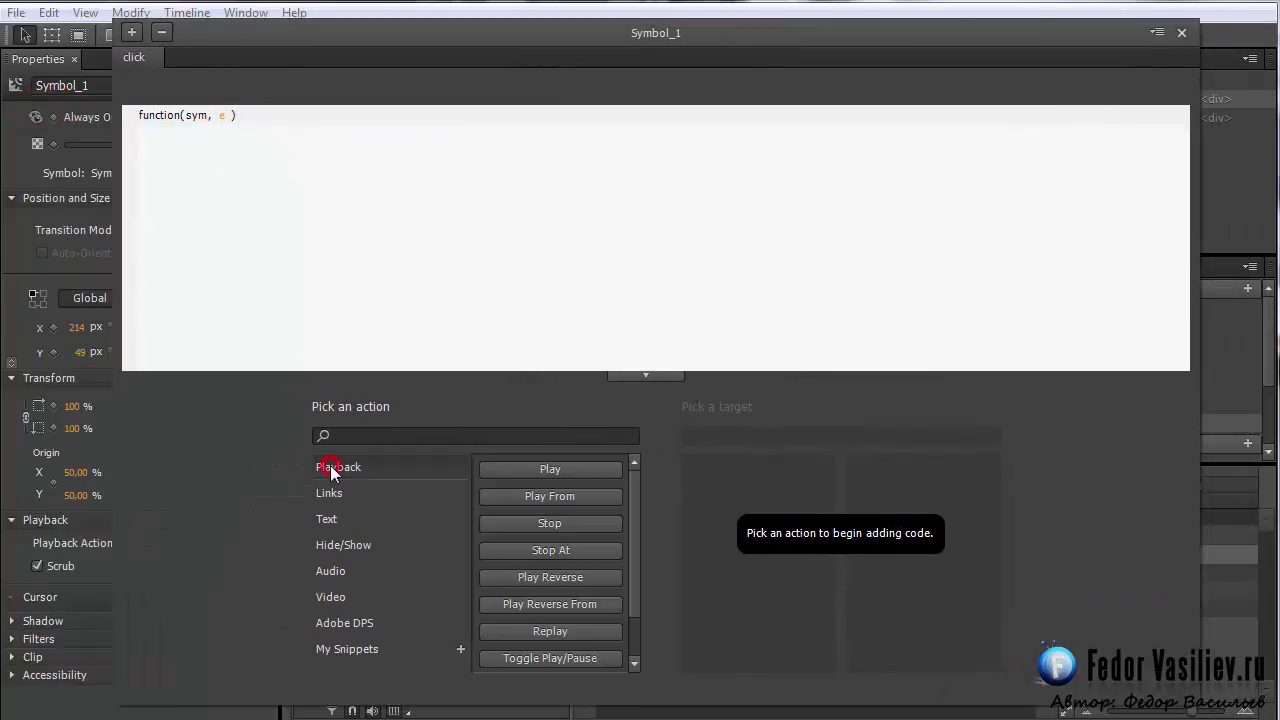
click(548, 470)
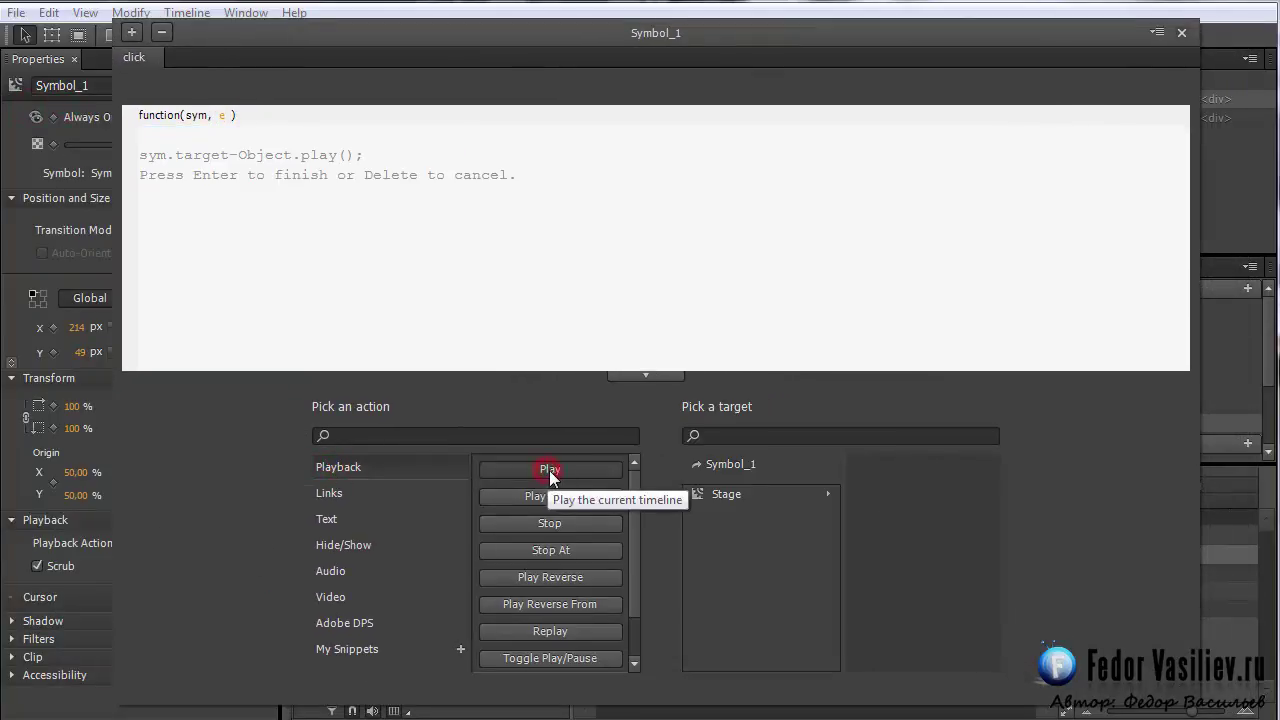
click(697, 494)
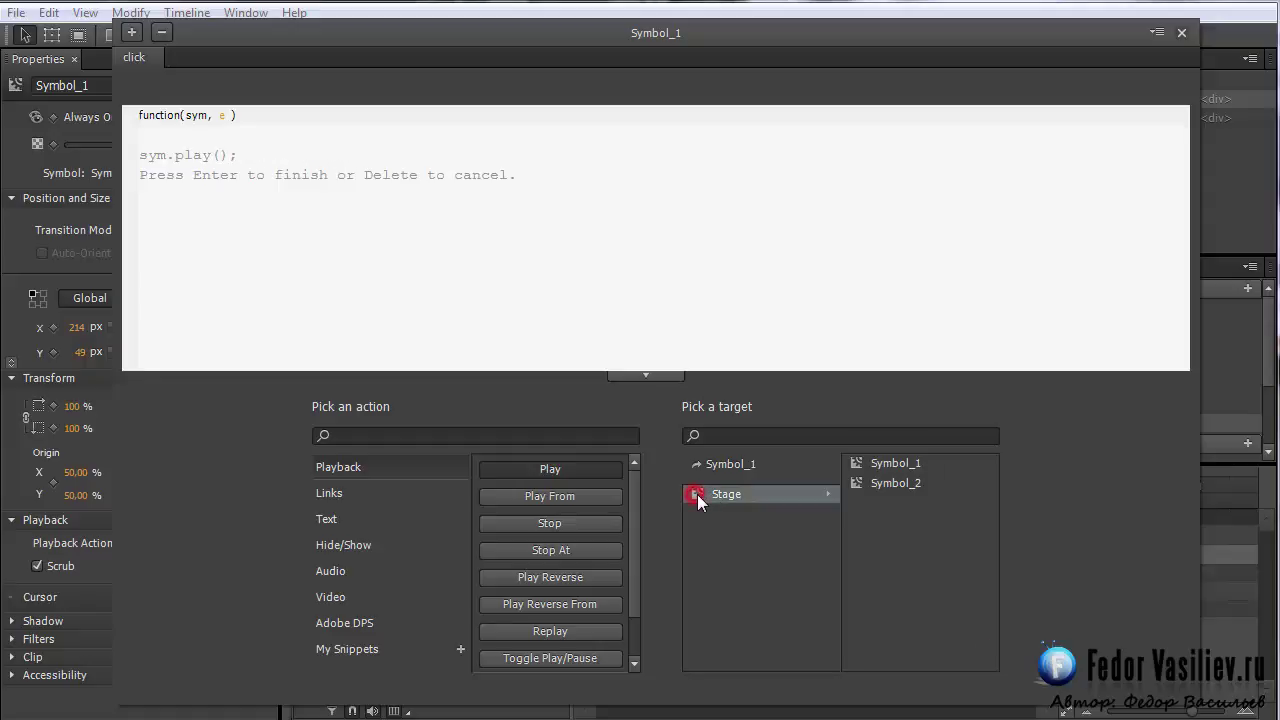
click(860, 470)
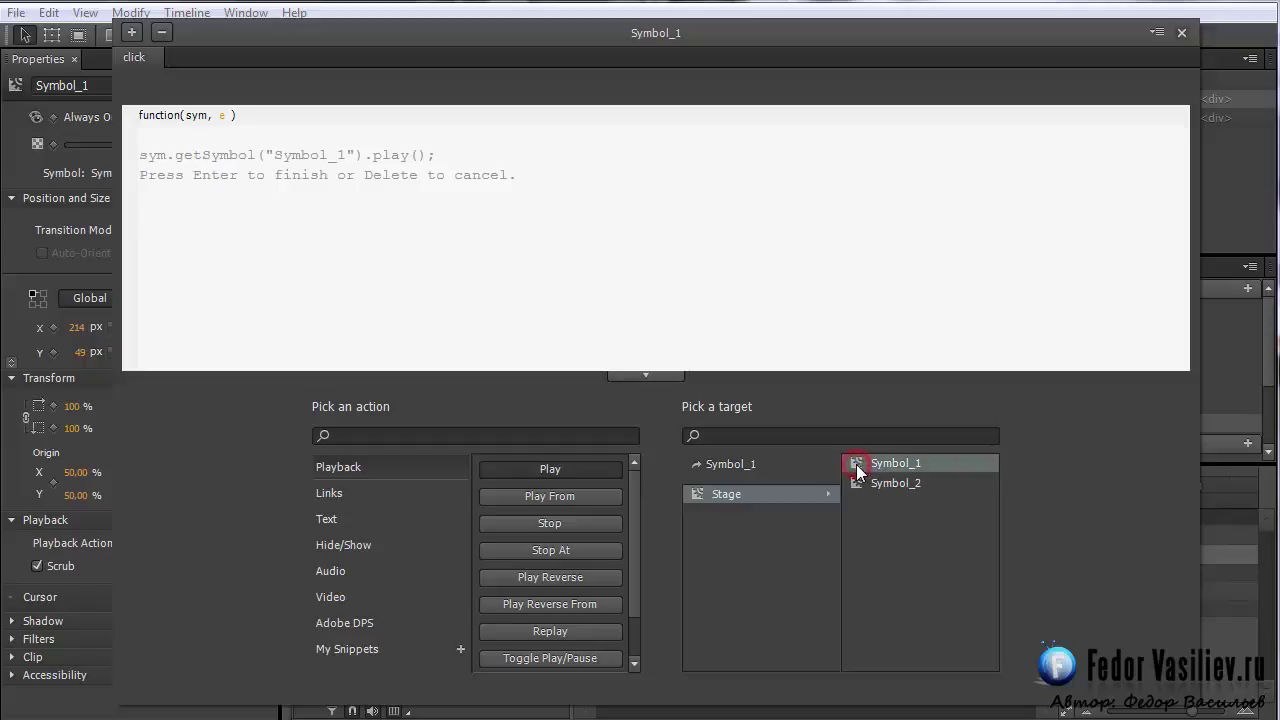
key(Return)
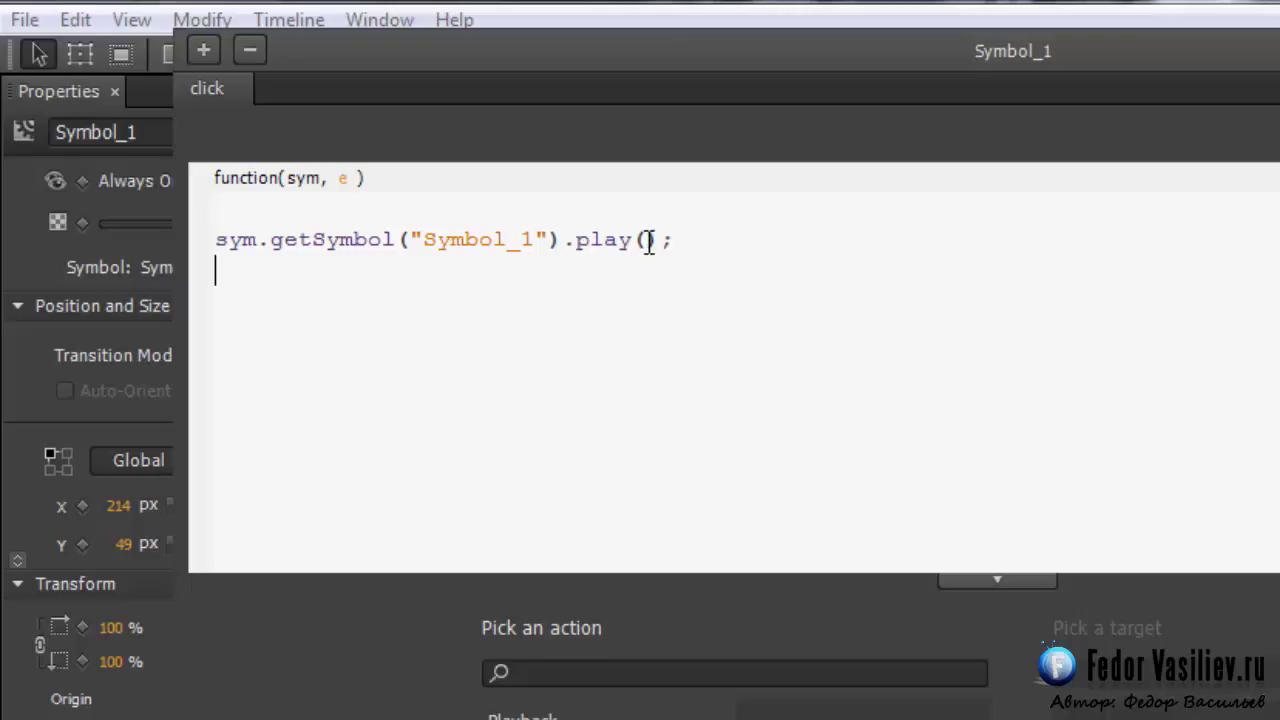
- Pass the label "1" to the play() call and test the play button in the browser preview
click(647, 240)
text("")
click(663, 238)
text(1)
drag(420, 240, 668, 240)
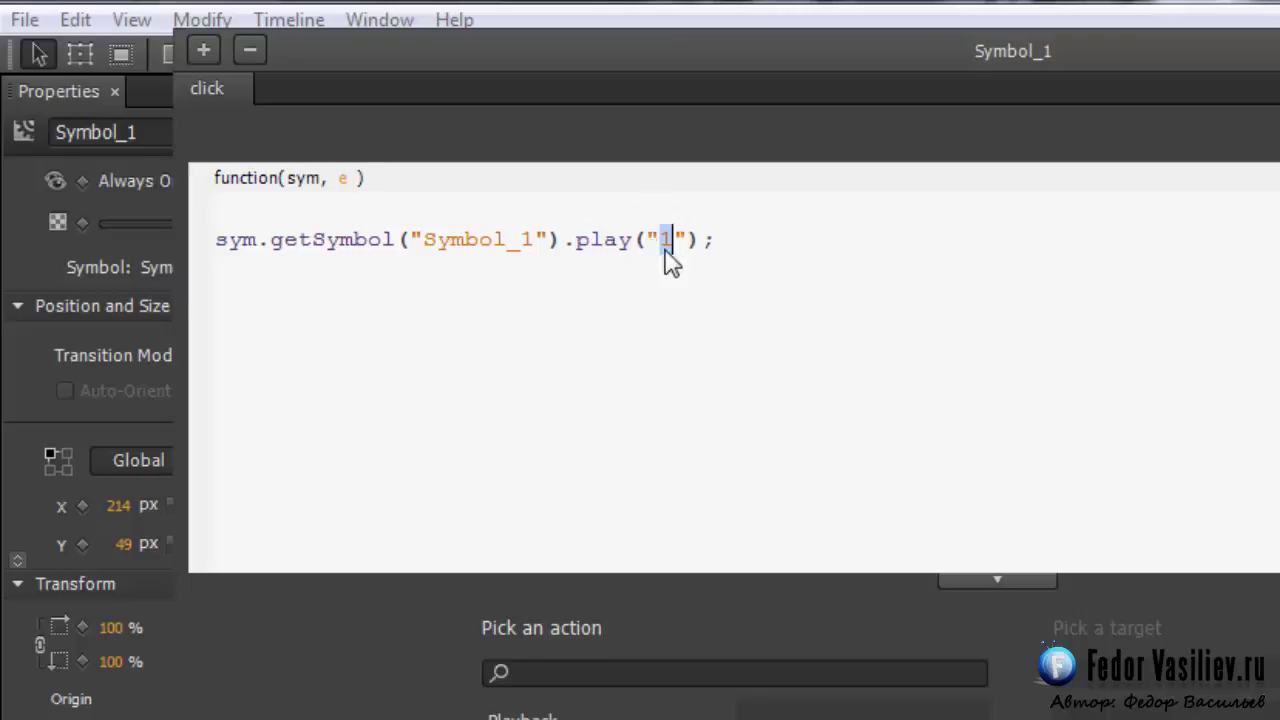
click(1179, 36)
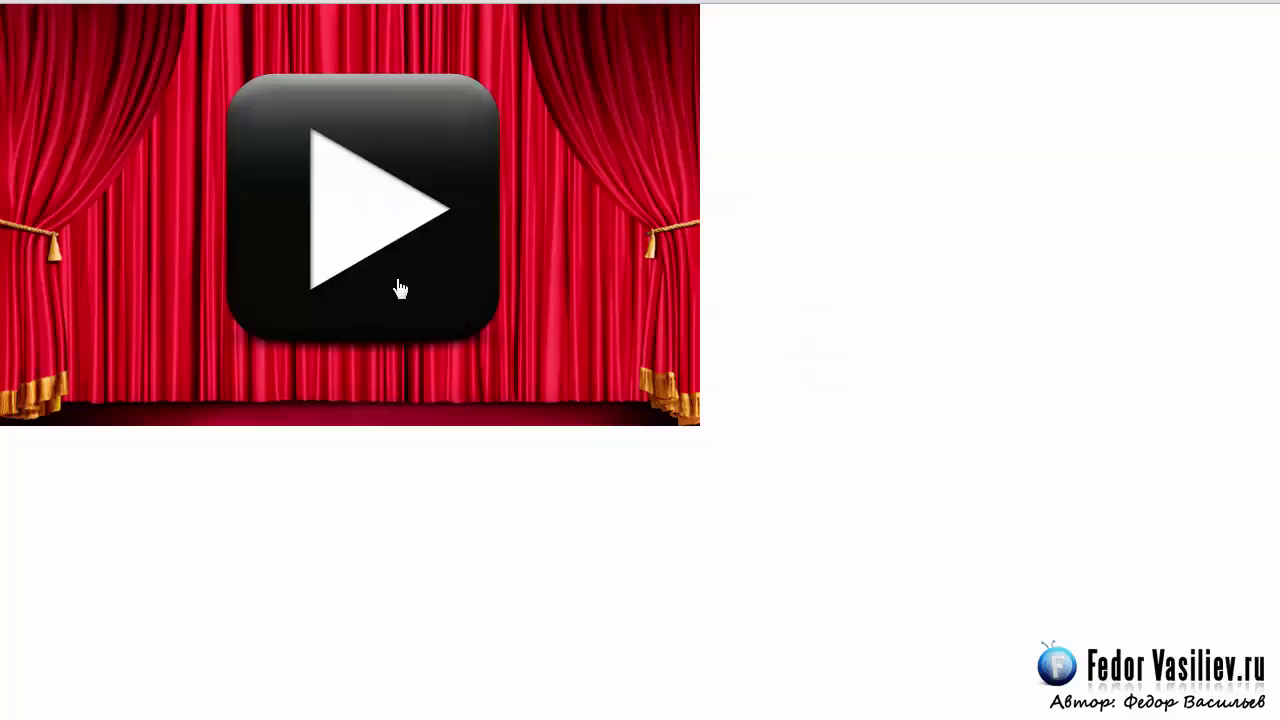
click(354, 212)
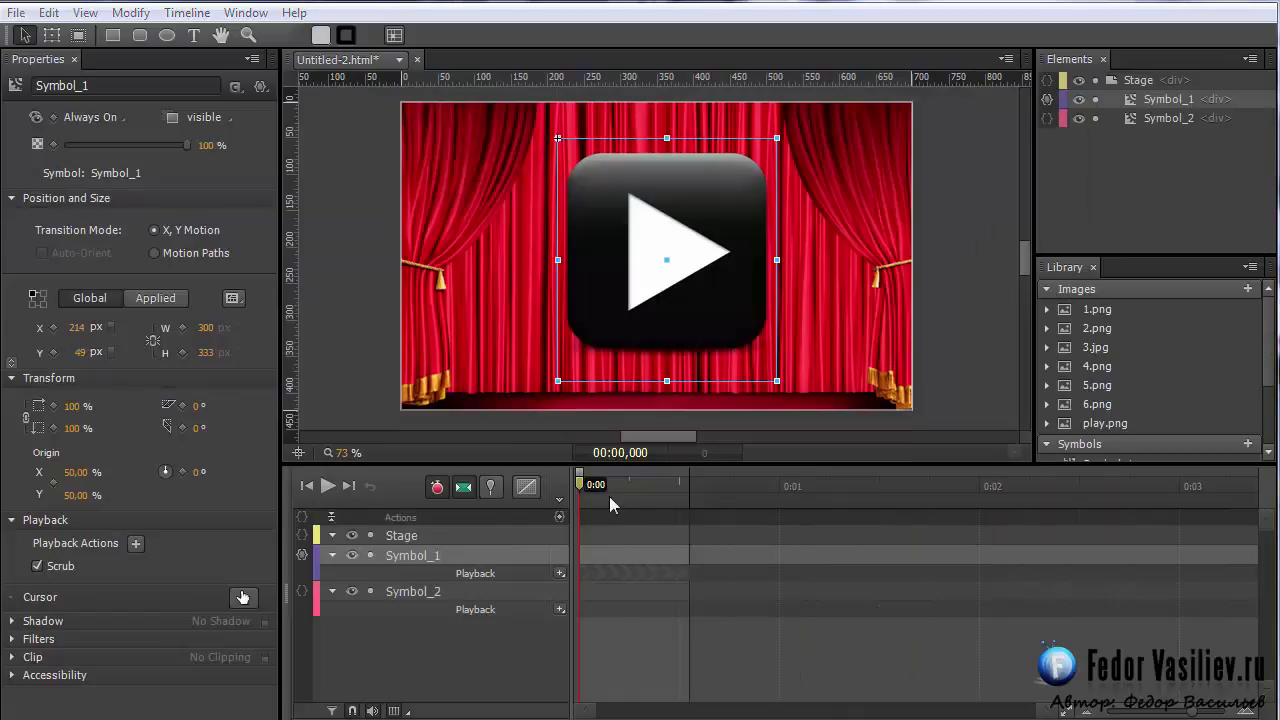
- At 545 ms, draw a text box about 316 by 333 px over the middle of the curtain, containing 3
drag(580, 484, 690, 523)
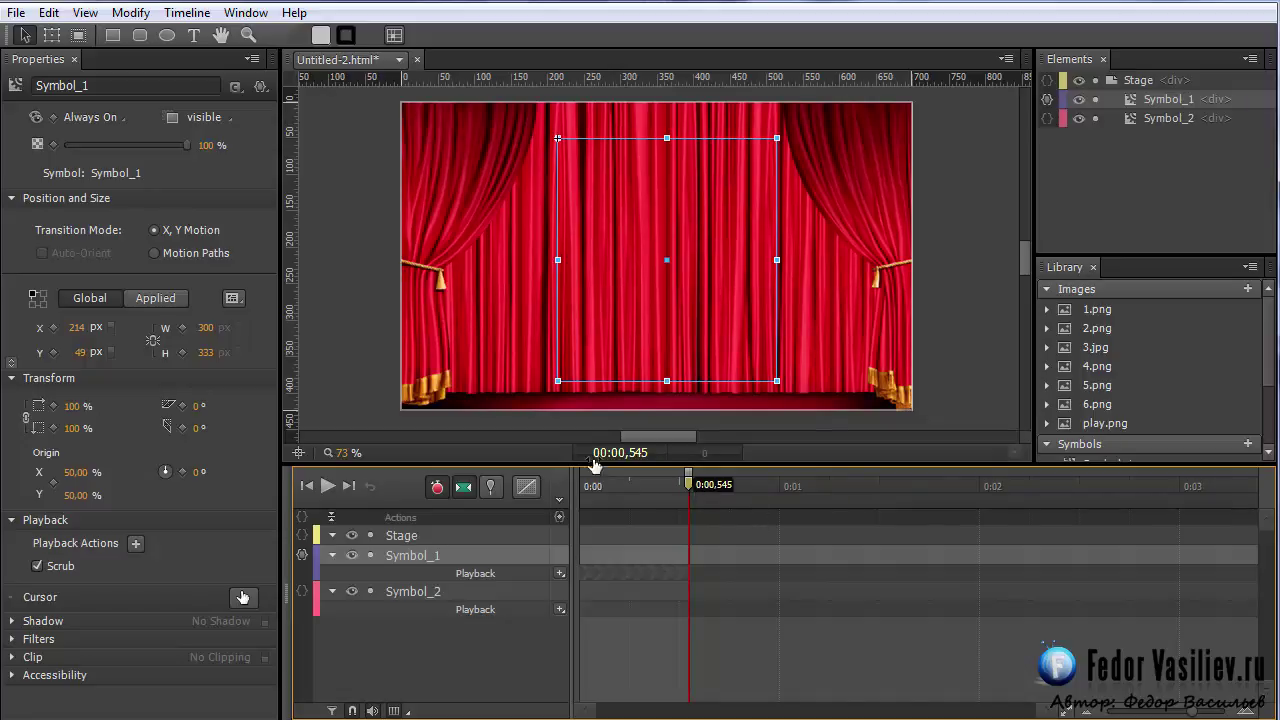
click(194, 35)
drag(555, 137, 788, 381)
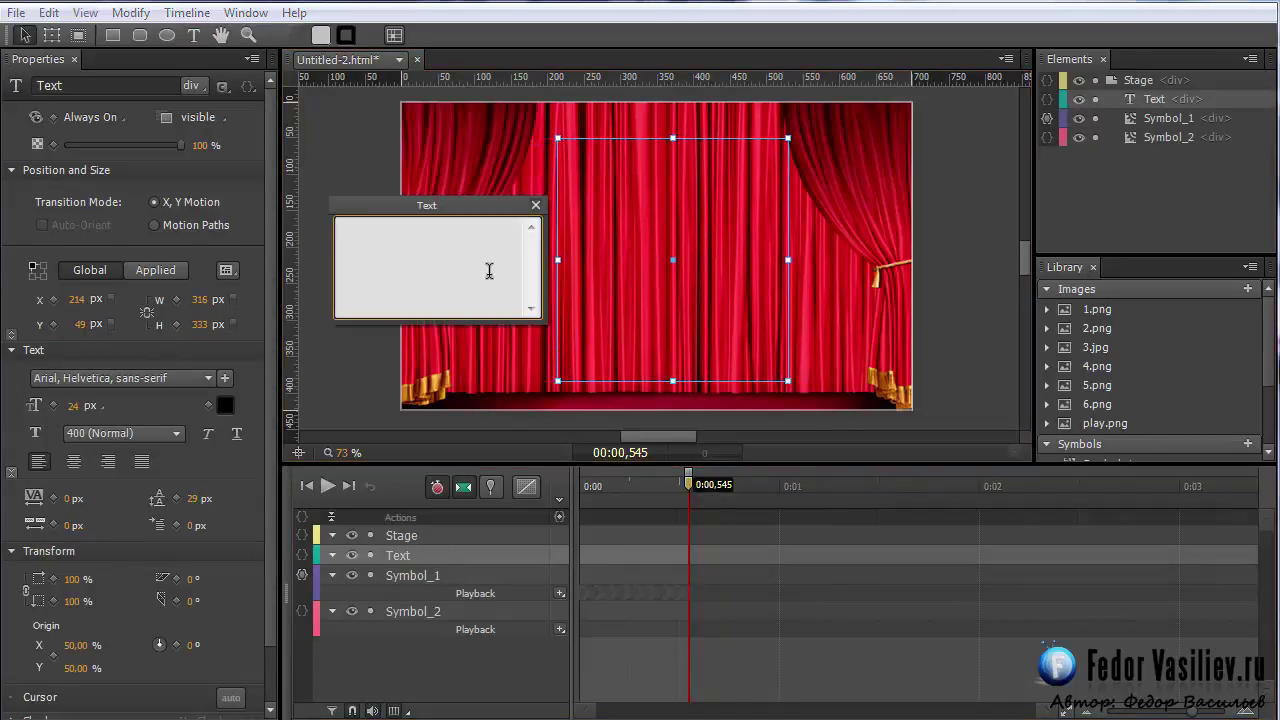
text(3)
- Colour the digit 3 white, rgba(255,255,255,1.00), and centre it horizontally in its text box
click(228, 408)
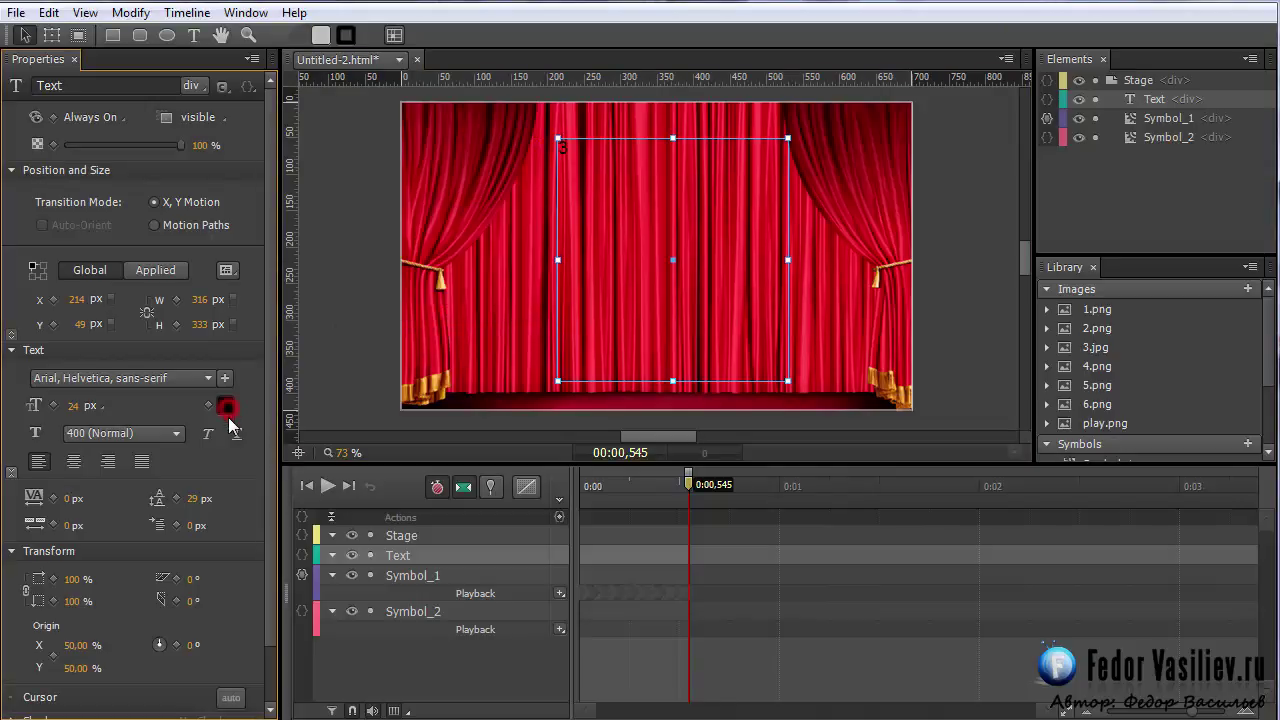
click(227, 410)
click(161, 293)
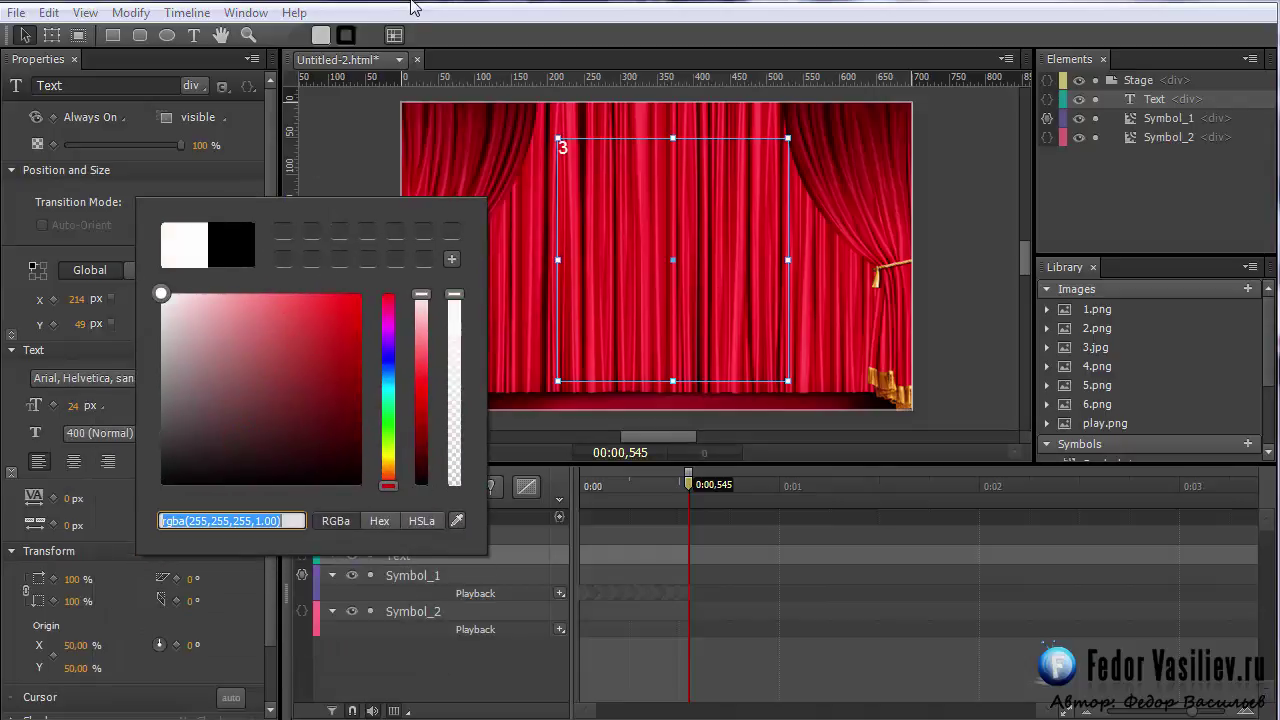
key(Escape)
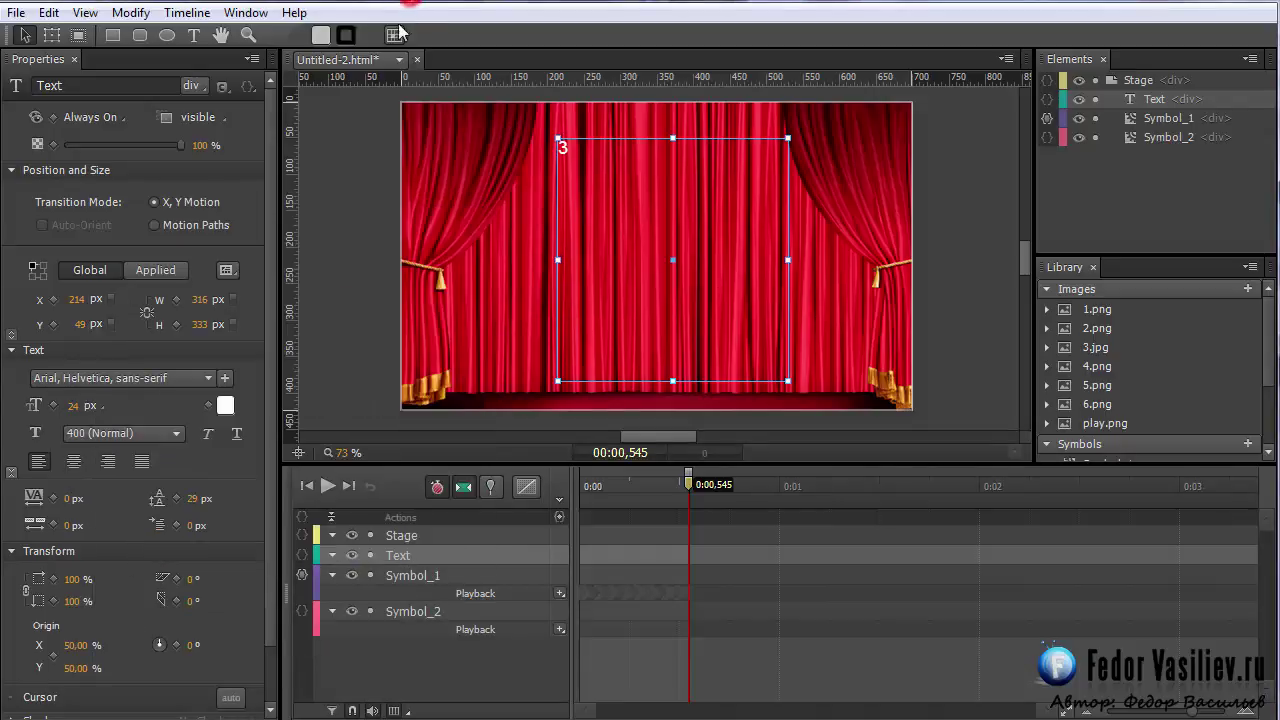
click(76, 463)
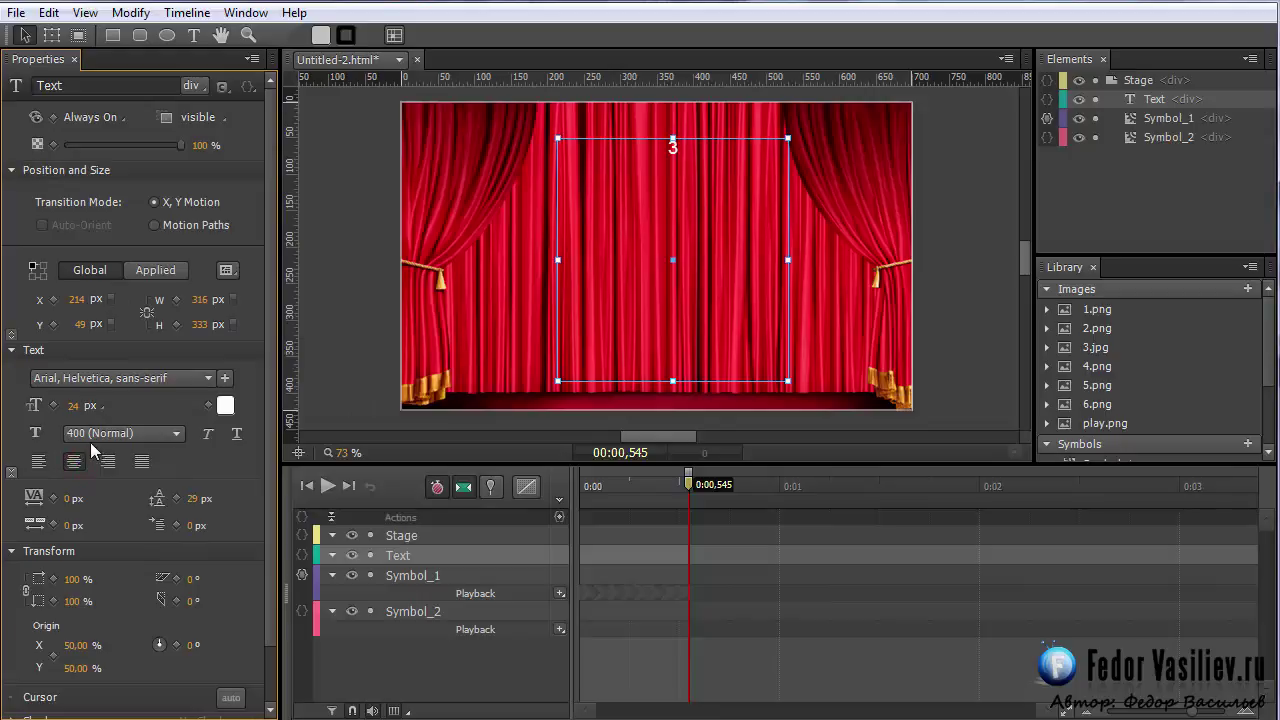
- Set the digit's font size to 400 px and reduce its line height to about 341 px
click(78, 408)
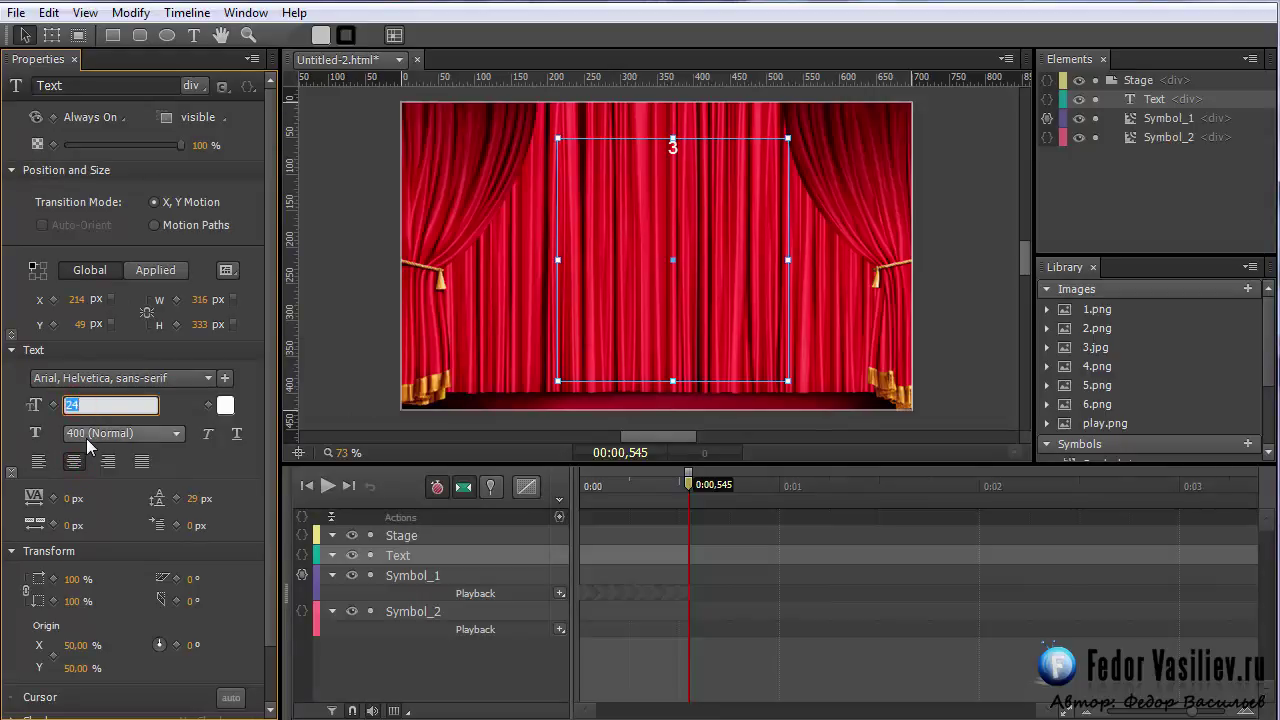
text(400)
key(Return)
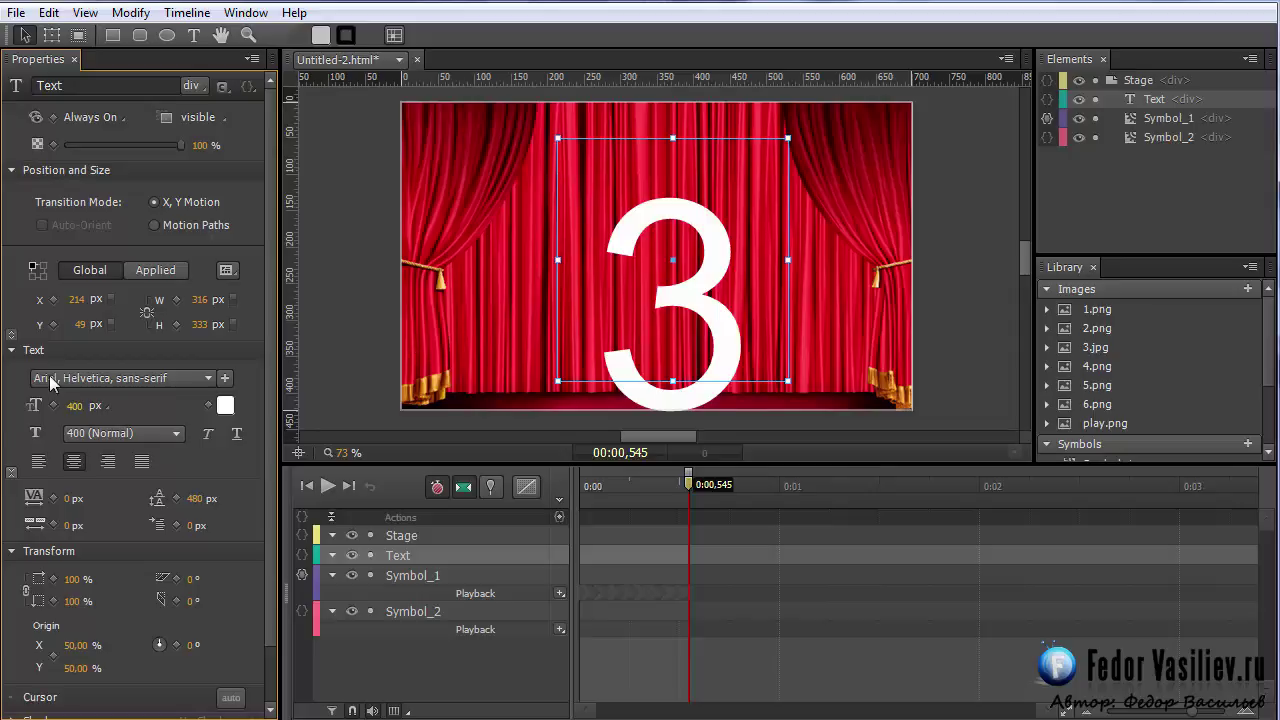
click(11, 465)
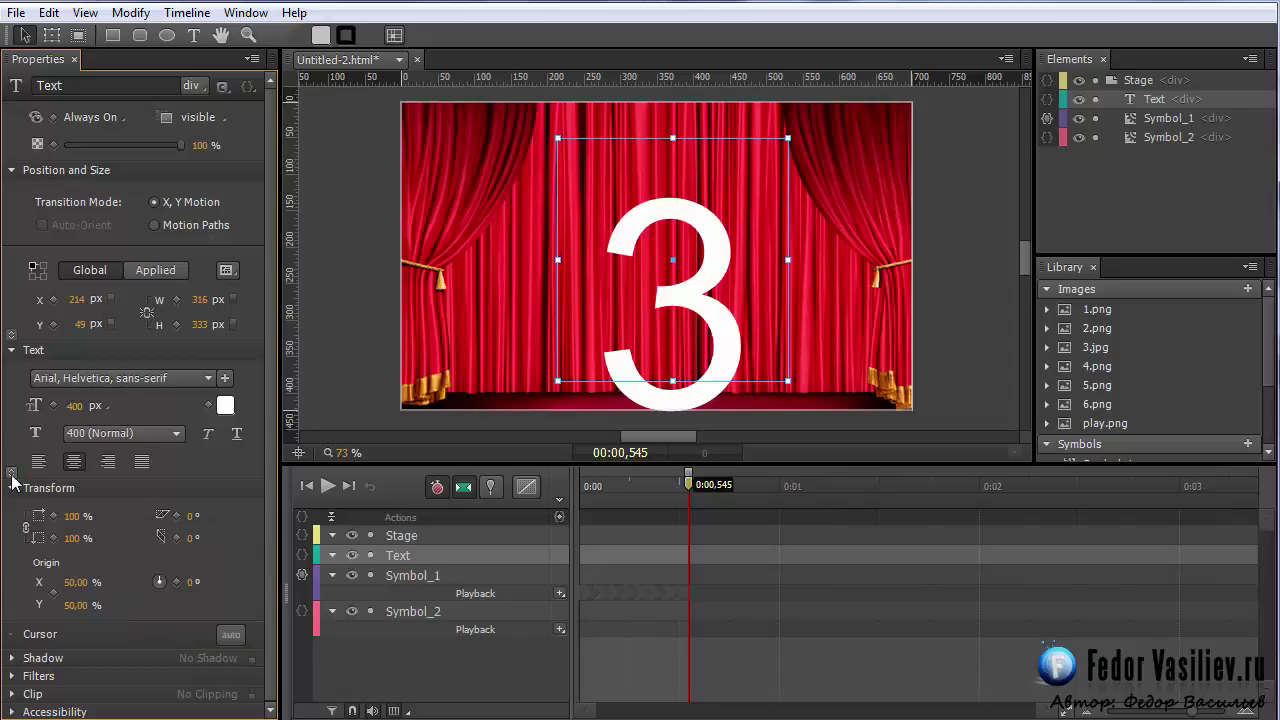
click(12, 474)
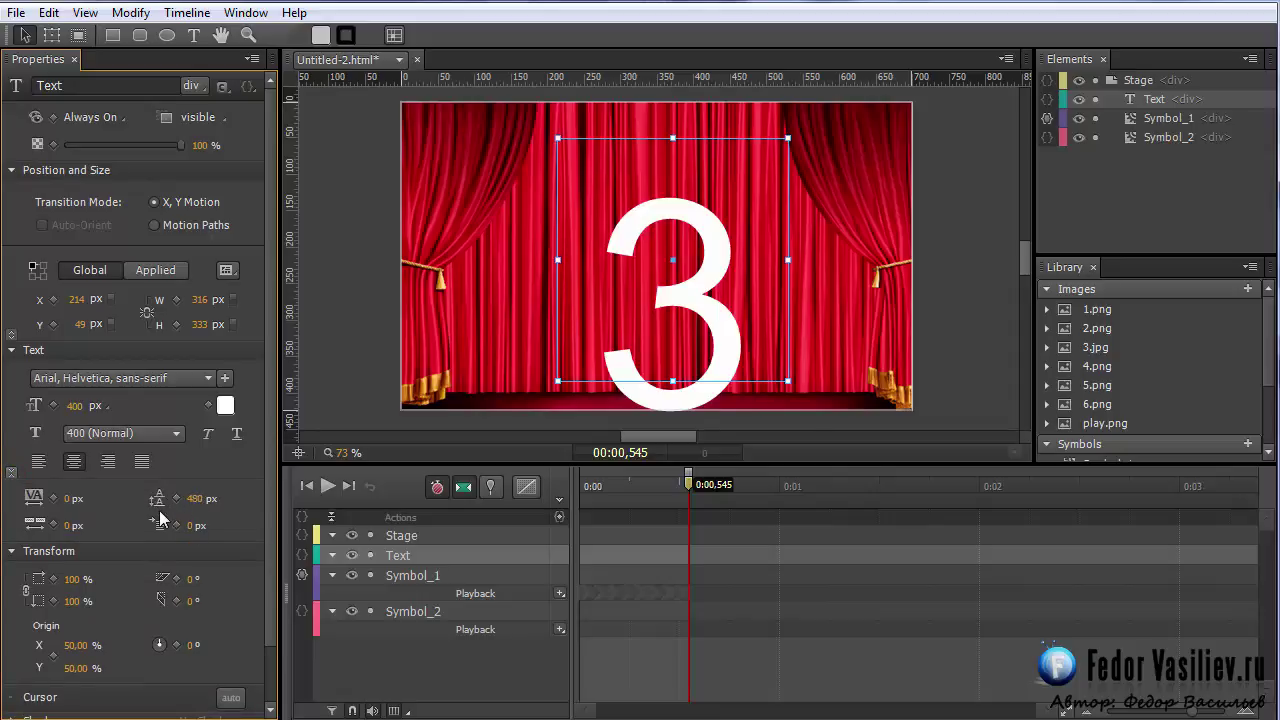
drag(197, 502, 55, 497)
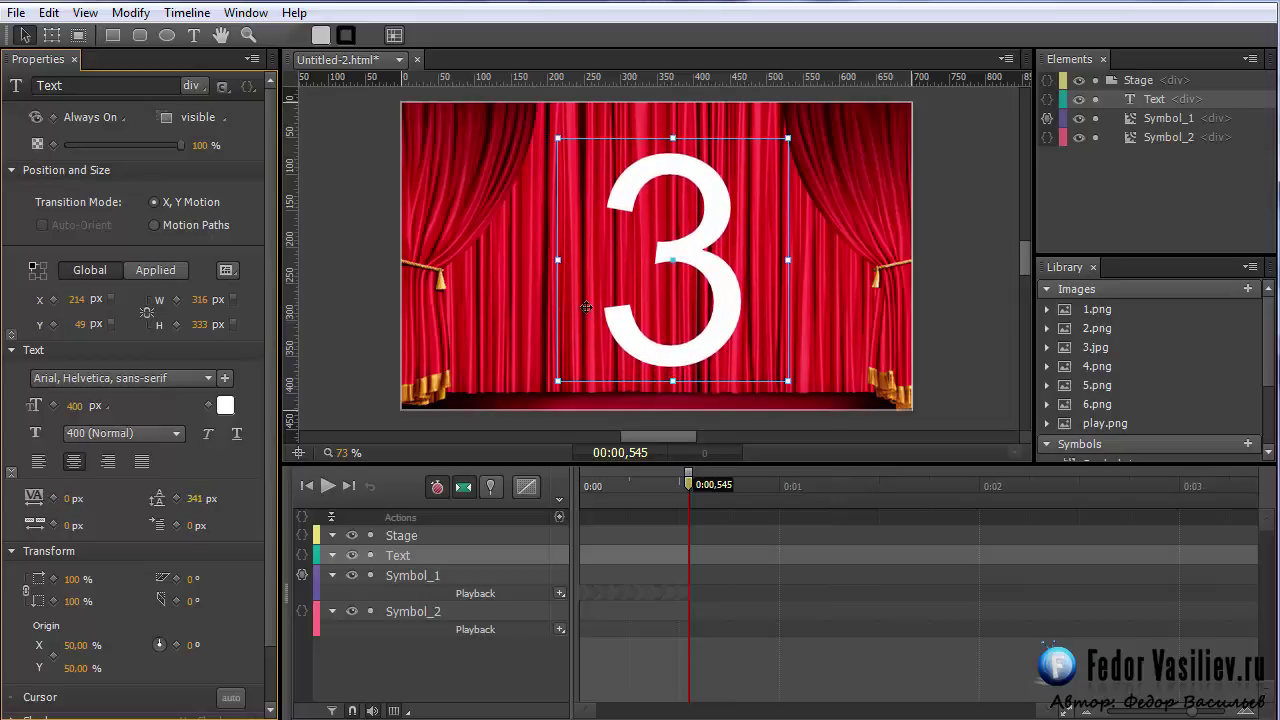
- Nudge the text box with the digit 3 up by 4 px to Y 45 px
click(681, 183)
key(Up)
key(Up)
key(Up)
key(Up)
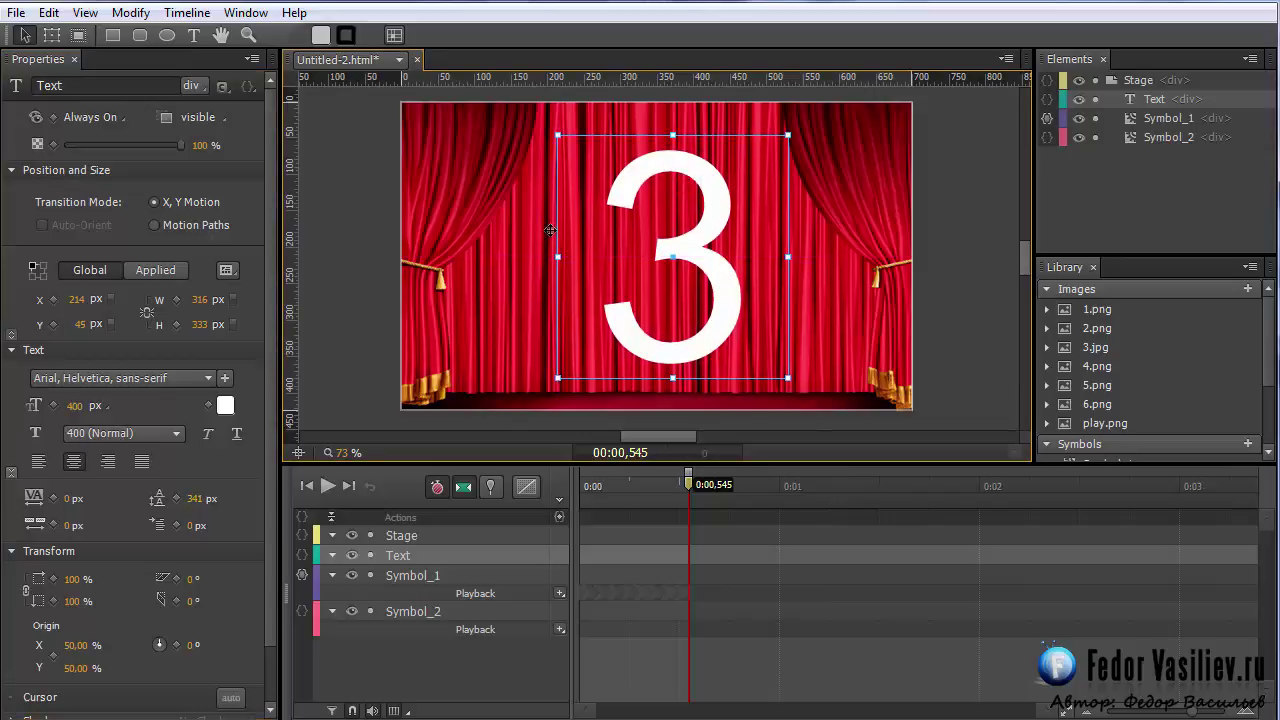
- Duplicate the text element with the digit 3 and change the copy's text to 2
right_click(647, 170)
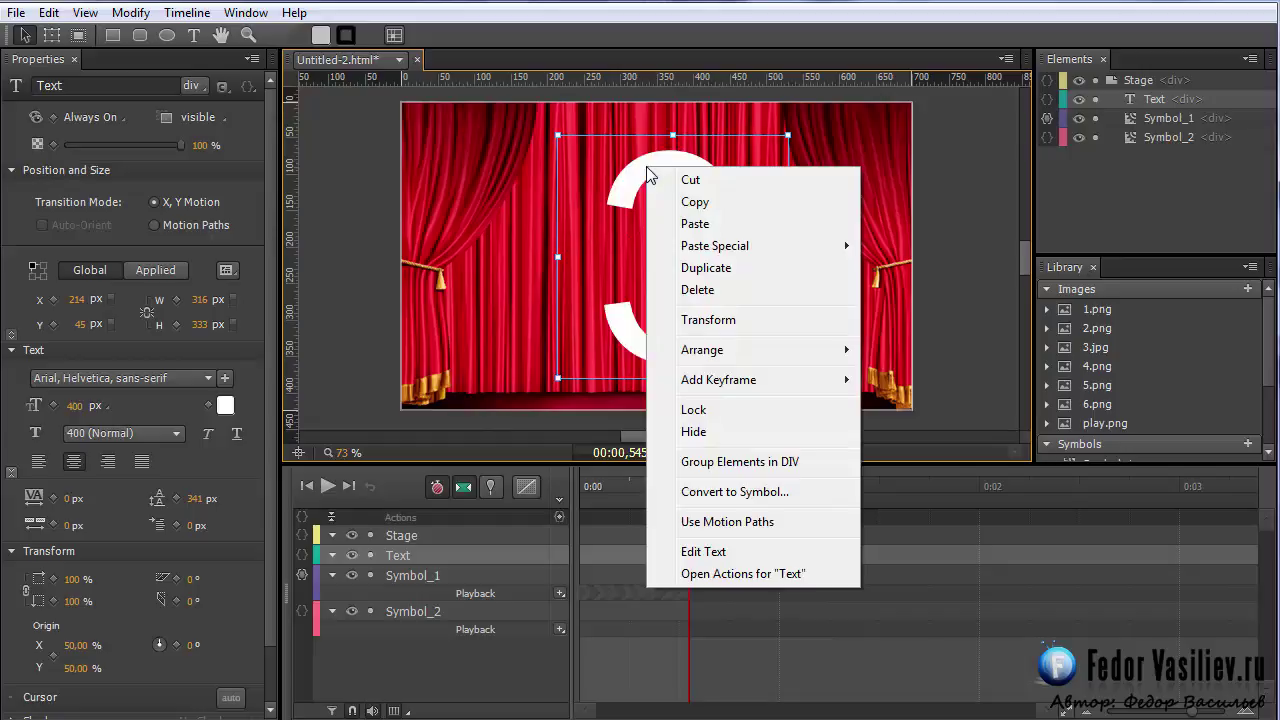
click(702, 268)
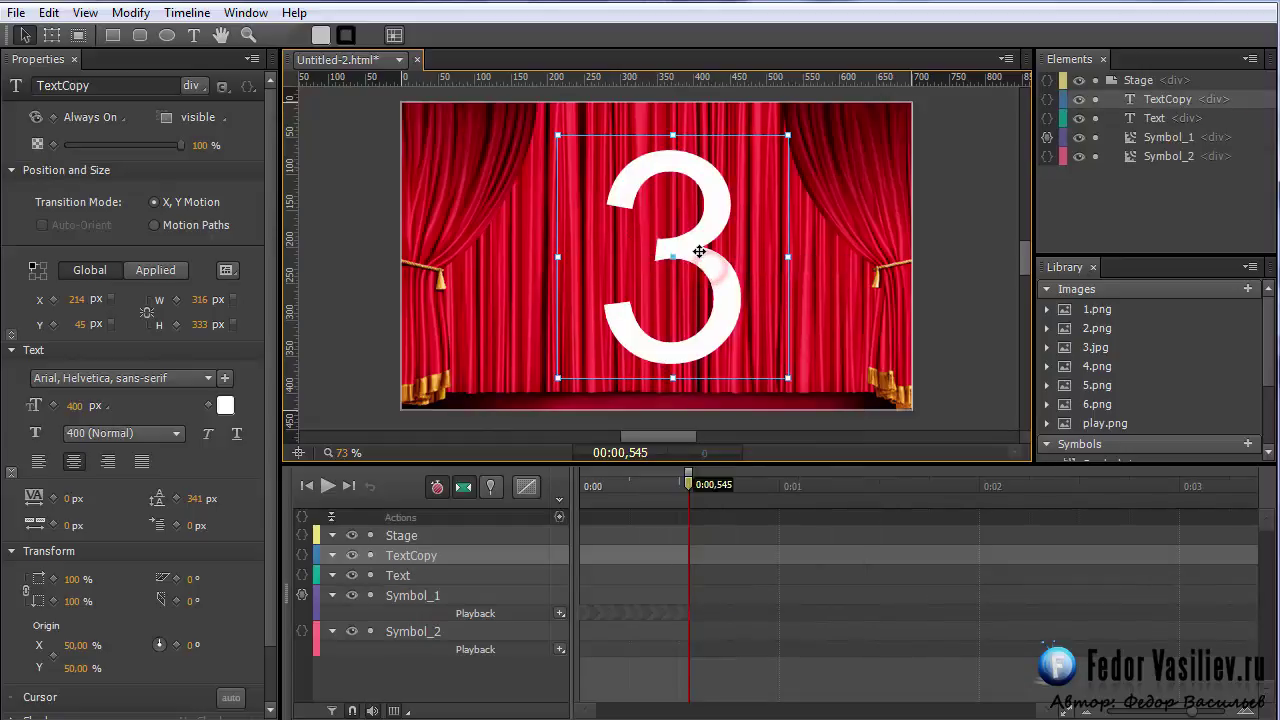
double_click(699, 251)
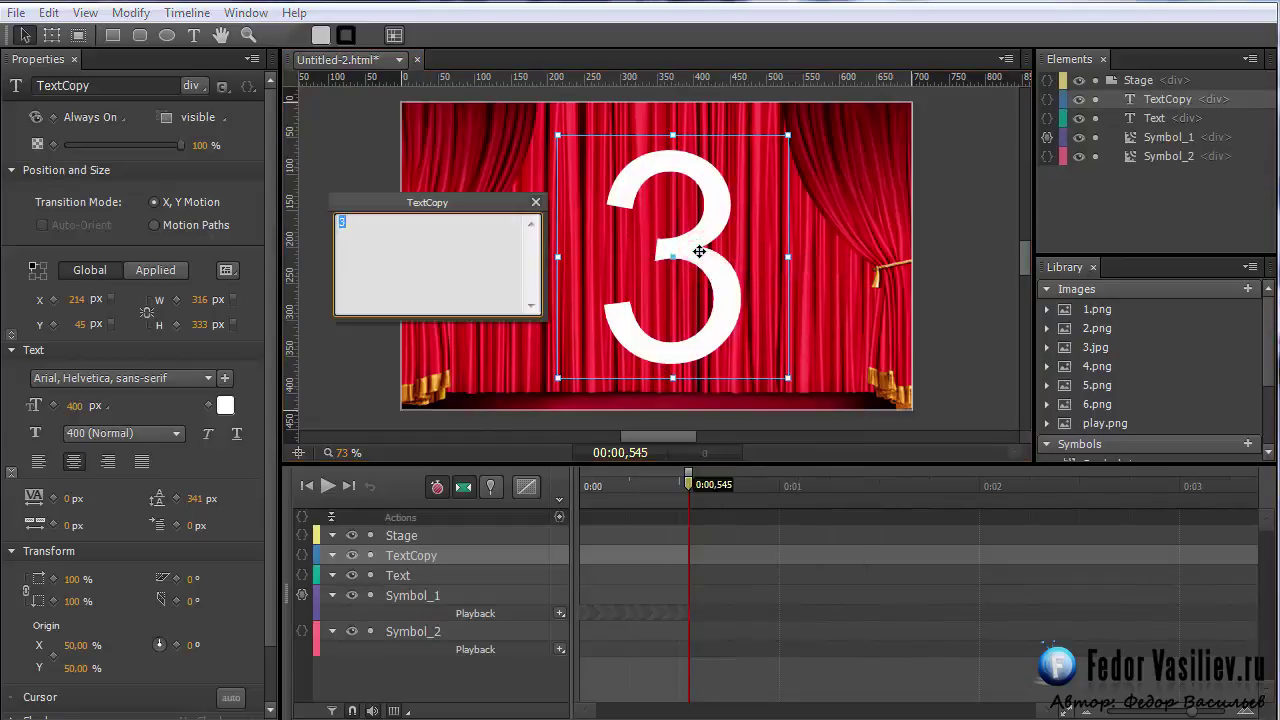
text(2)
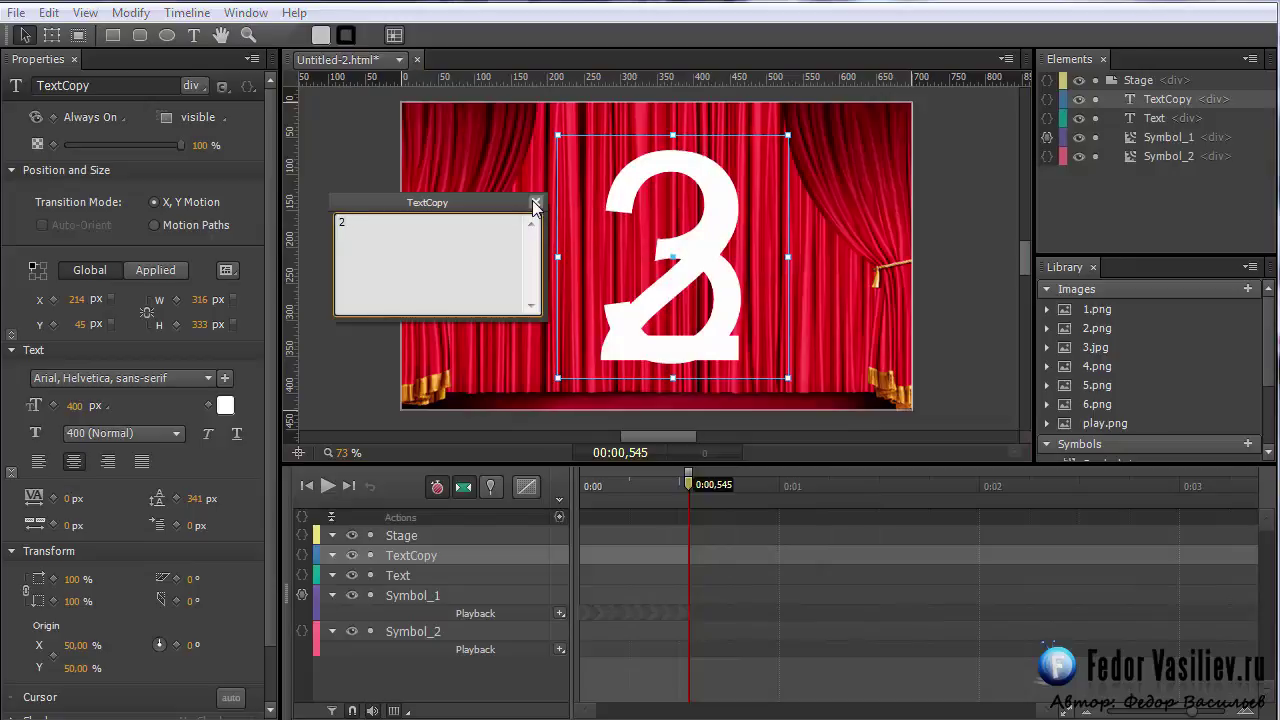
click(535, 204)
- Duplicate the text element with the digit 2 and change the new copy's text to 1
right_click(655, 200)
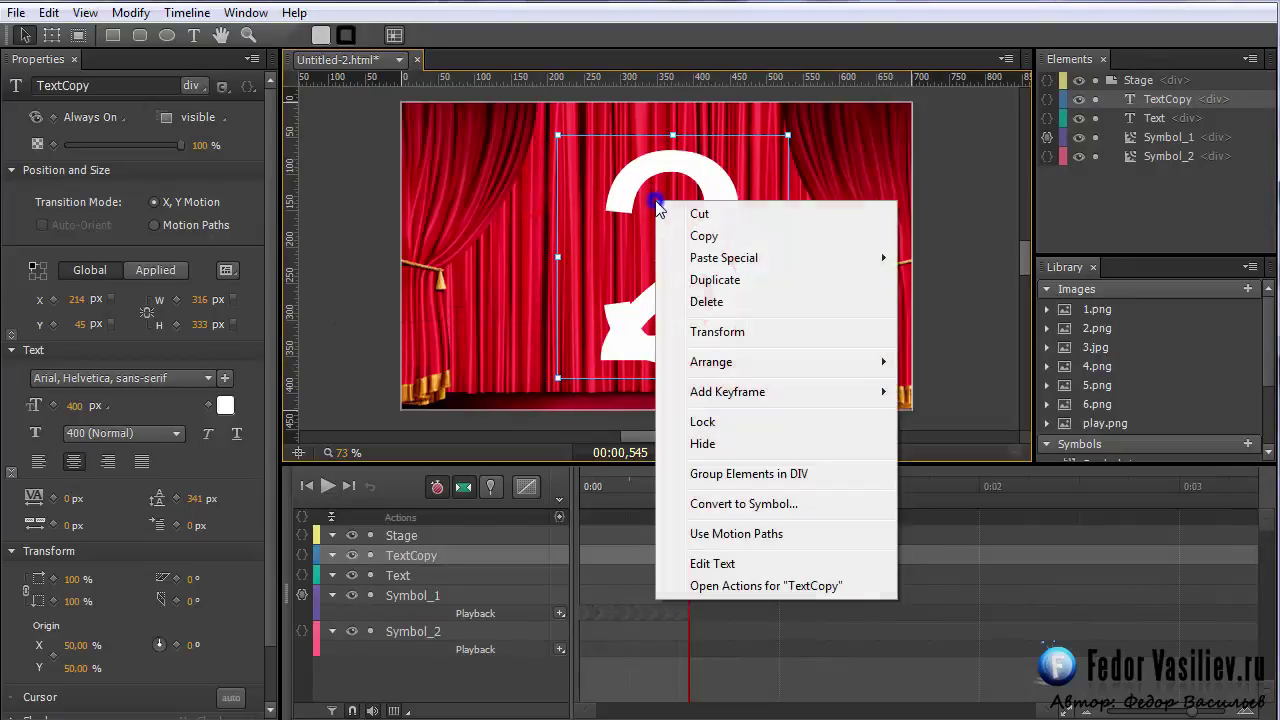
click(707, 283)
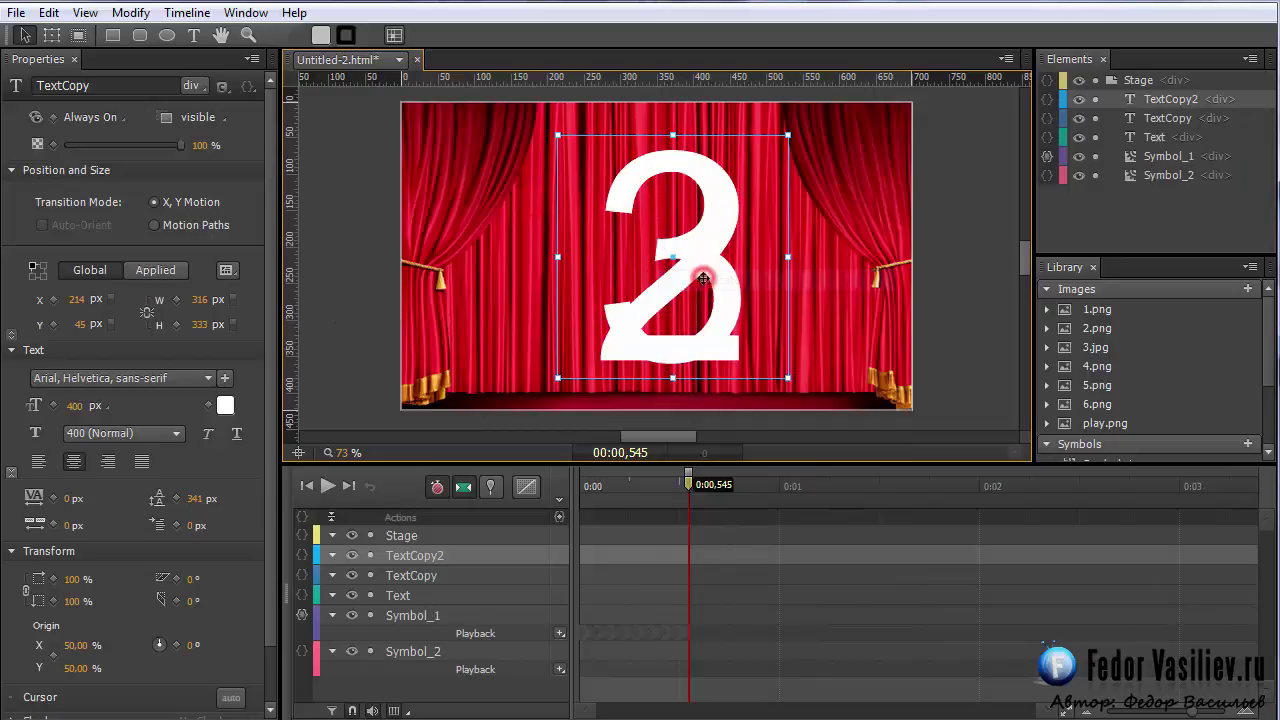
double_click(642, 219)
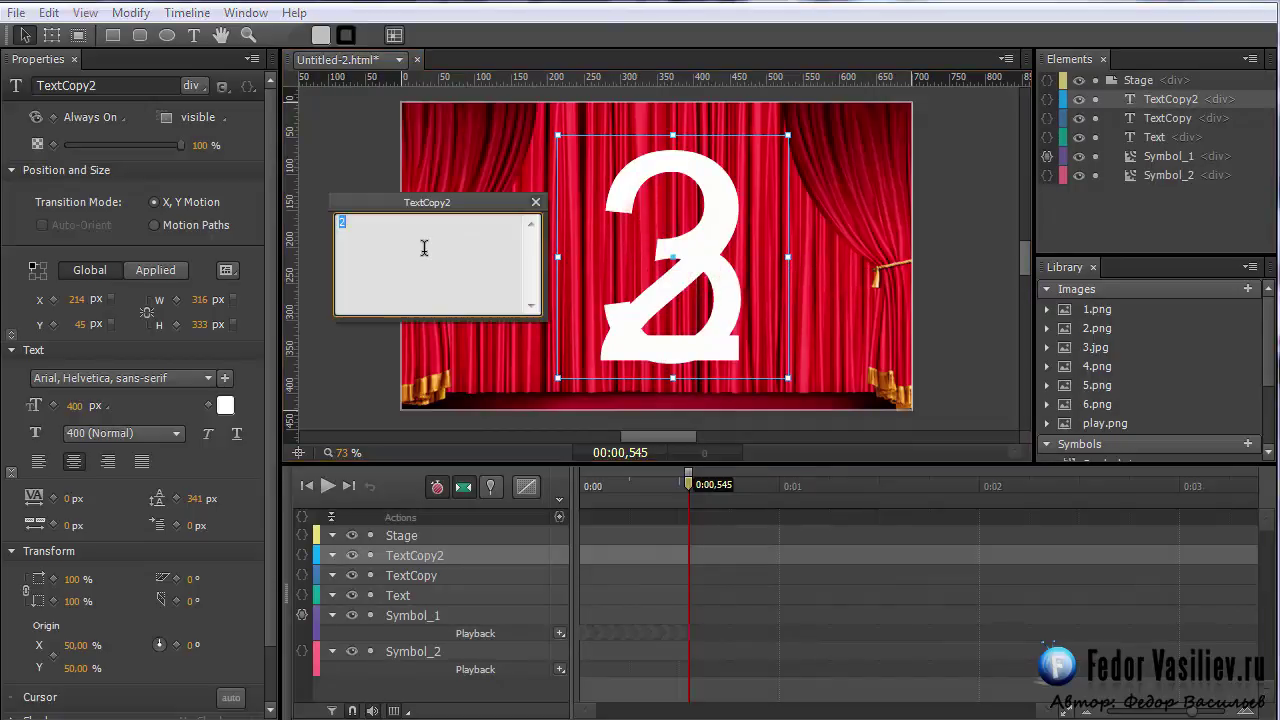
text(1)
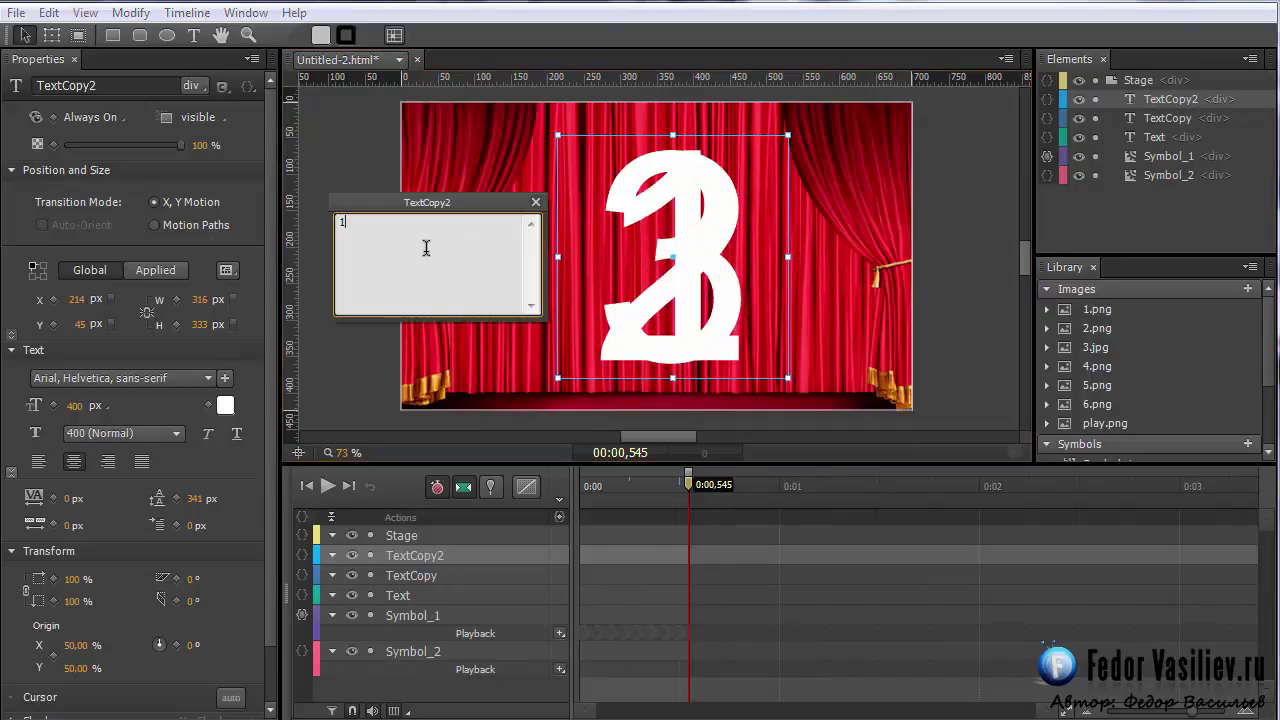
click(536, 203)
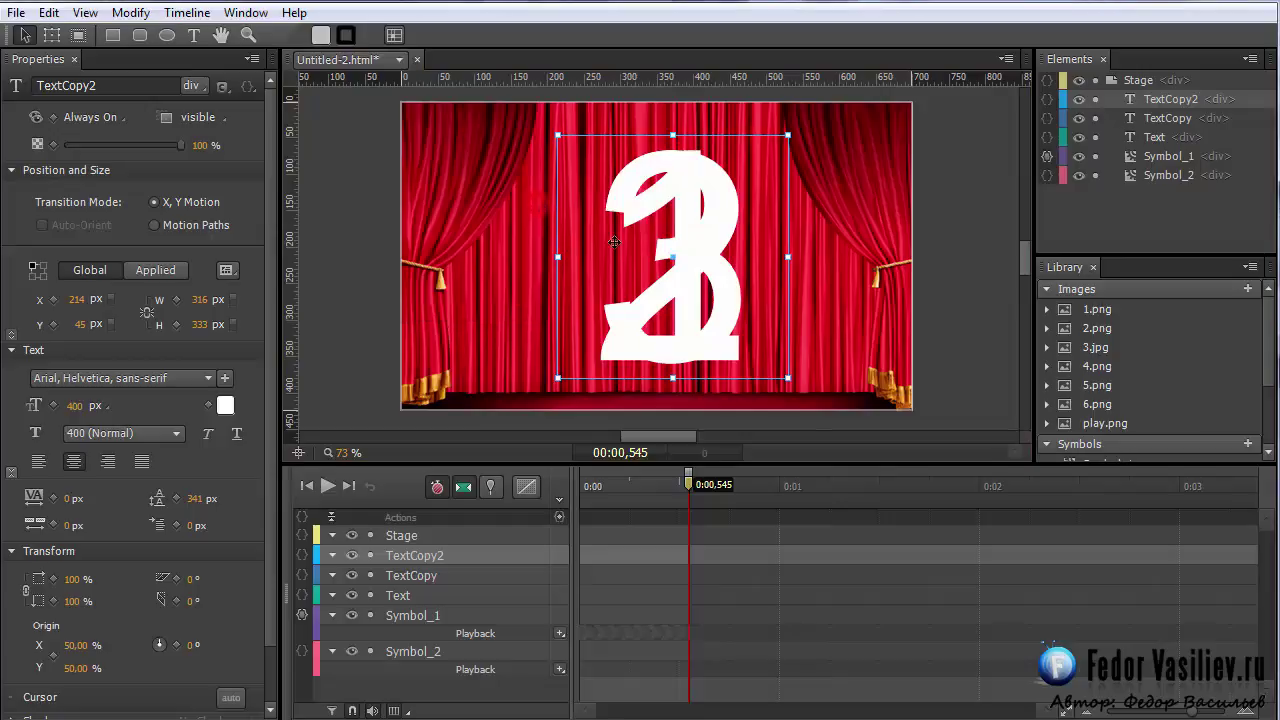
- Convert the three digit text elements together into a symbol named Symbol_3 with an autoplaying timeline
click(1155, 137)
shift+click(1158, 100)
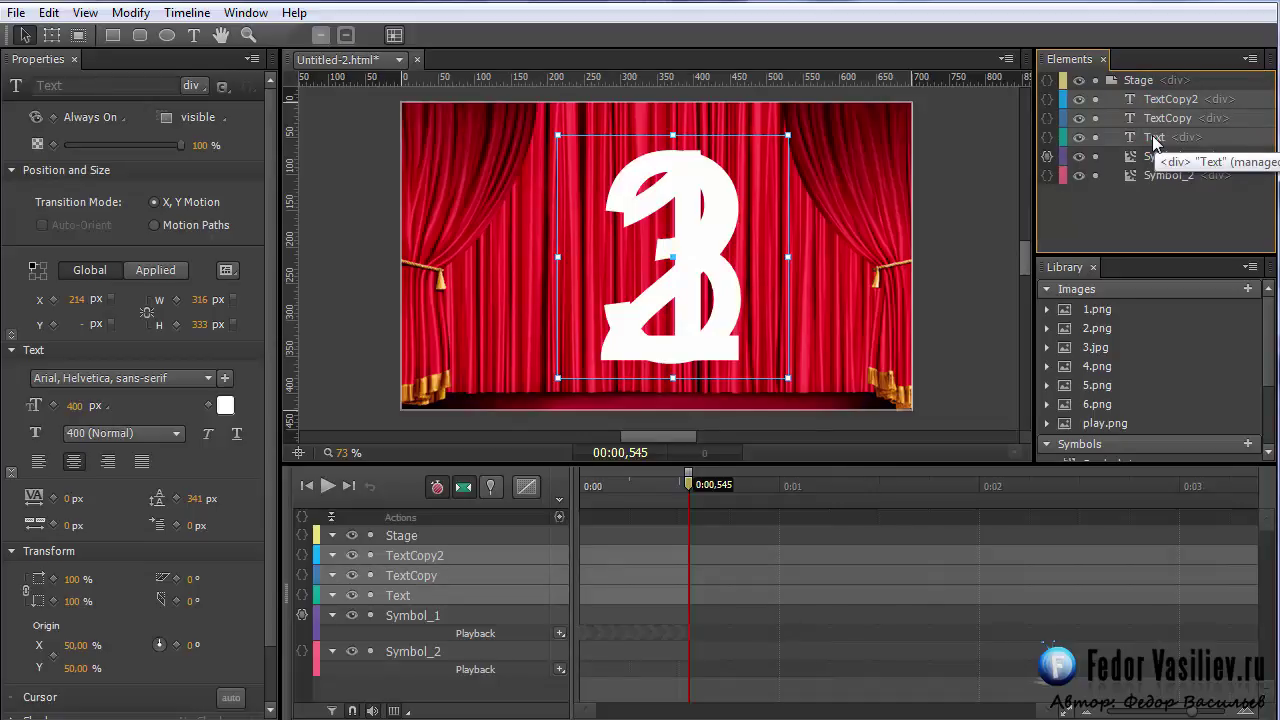
right_click(1158, 140)
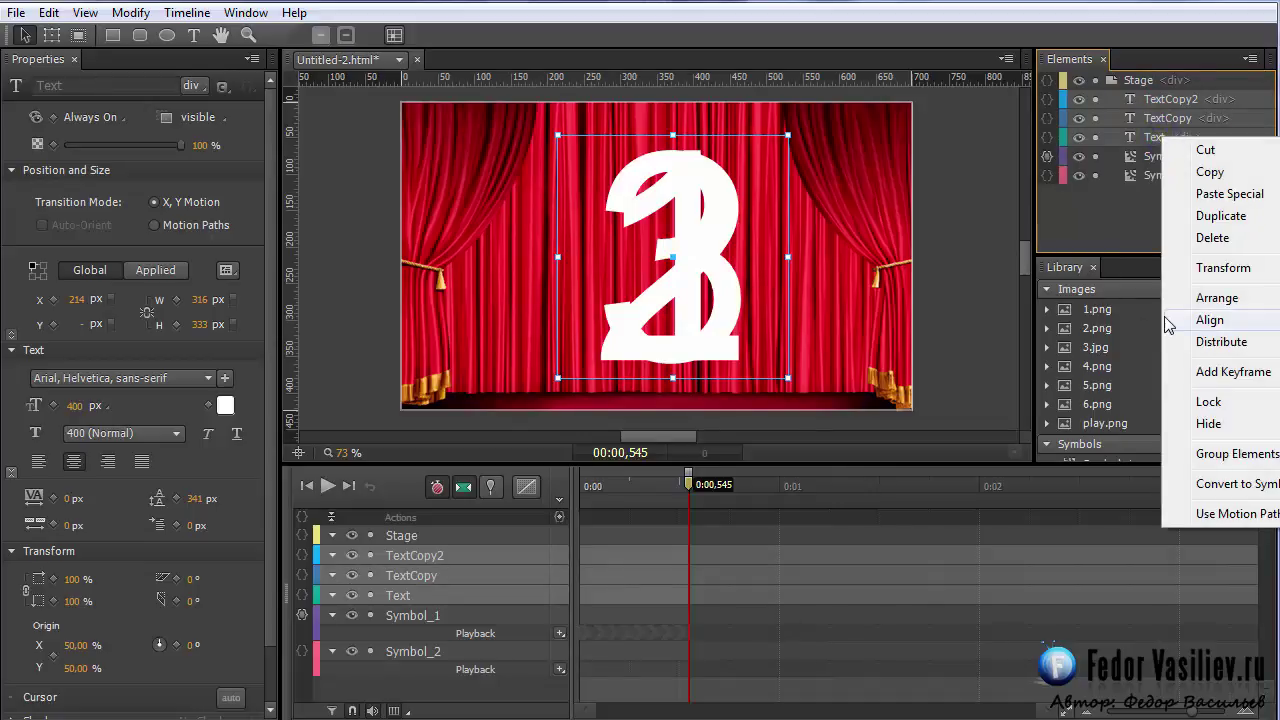
click(1200, 484)
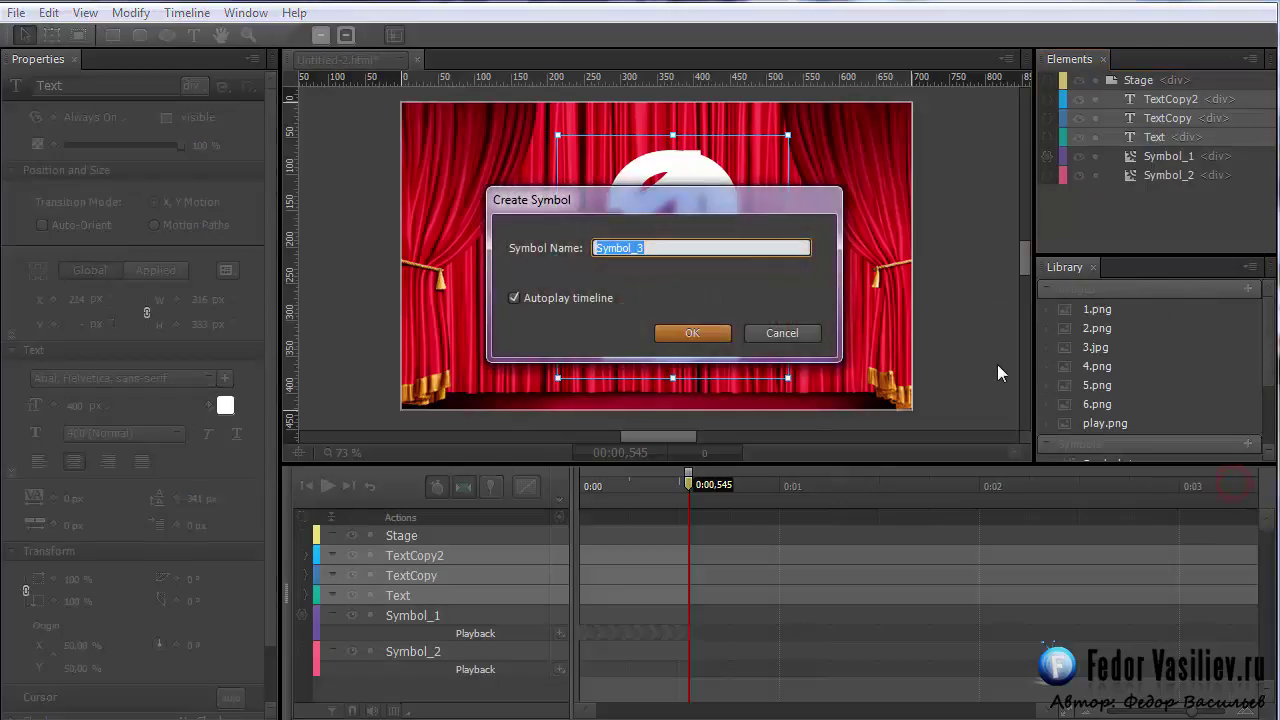
click(699, 331)
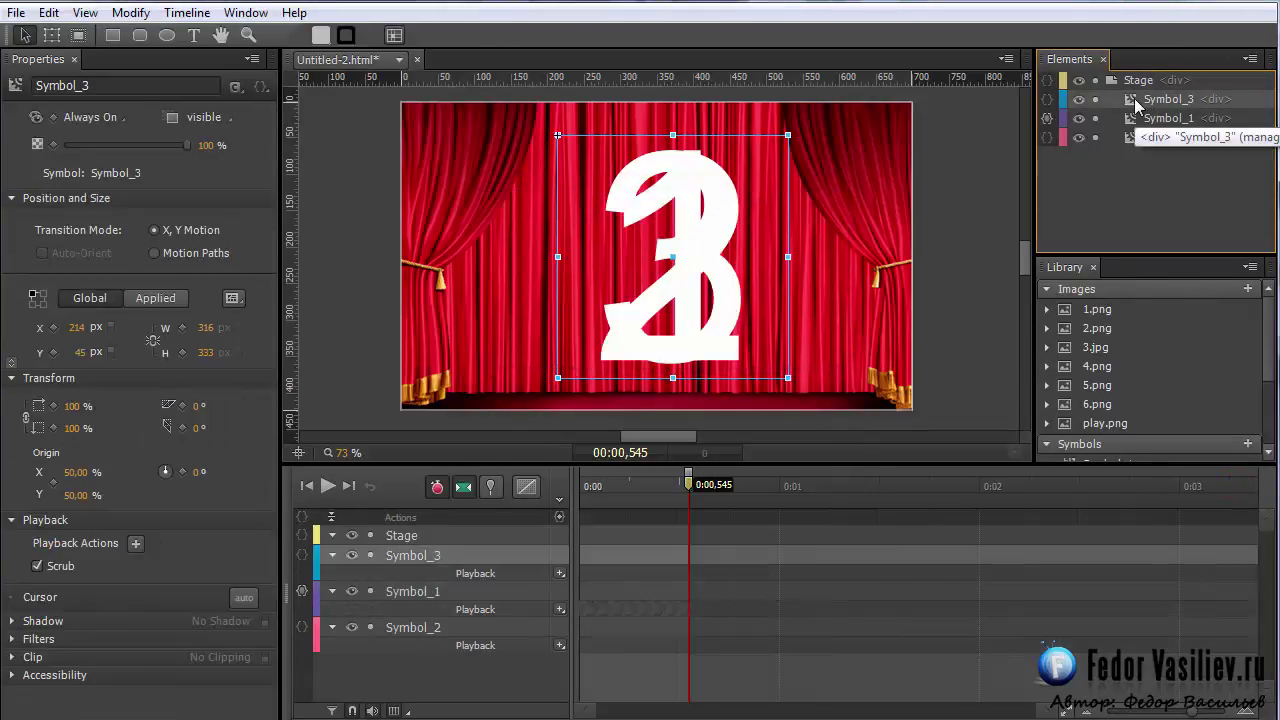
- Move Symbol_3 directly below Symbol_1 in the element order and place the playhead at 0:00,550
drag(1133, 103, 1133, 124)
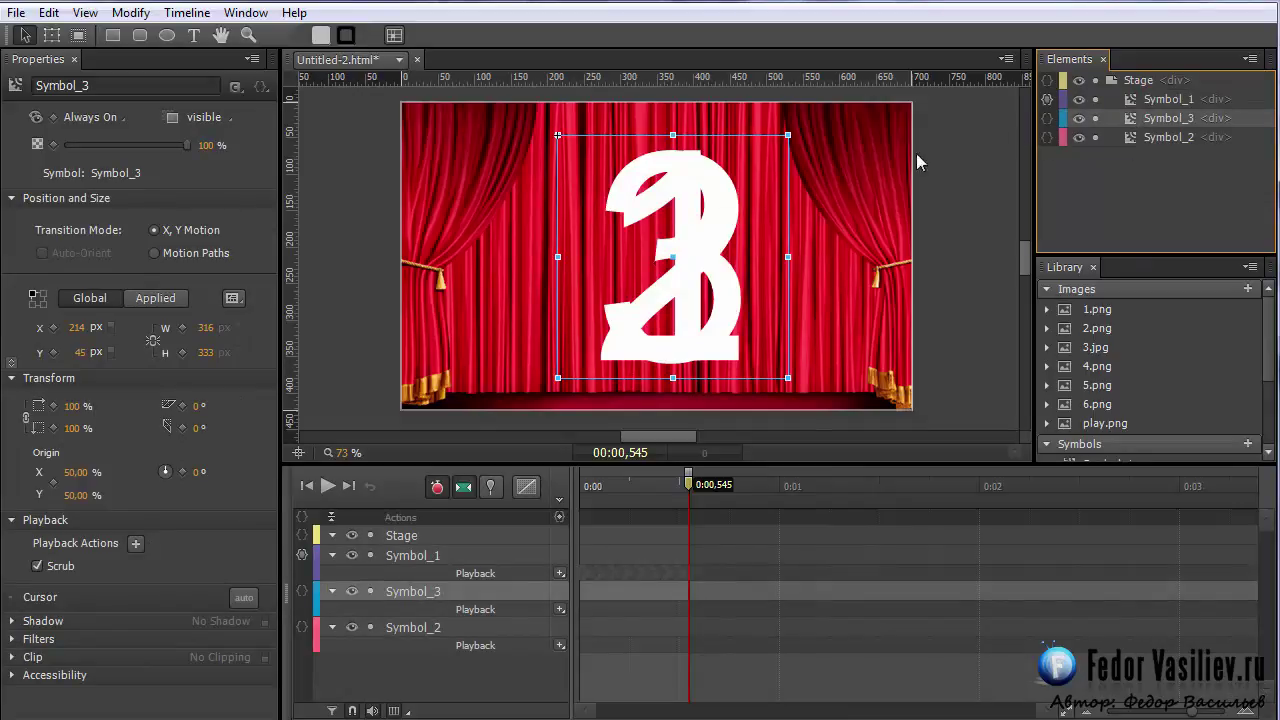
mouse_move(1130, 122)
mouse_down()
mouse_move(1133, 112)
mouse_move(1130, 122)
mouse_up()
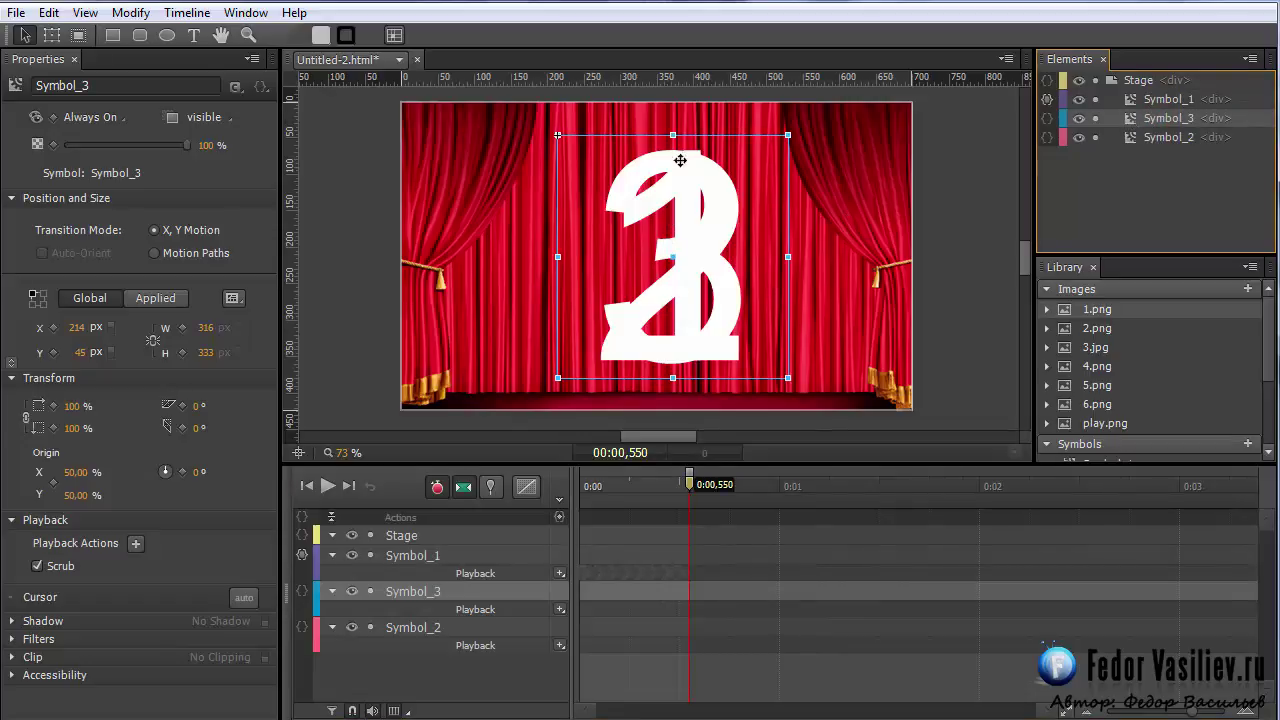
drag(690, 484, 685, 531)
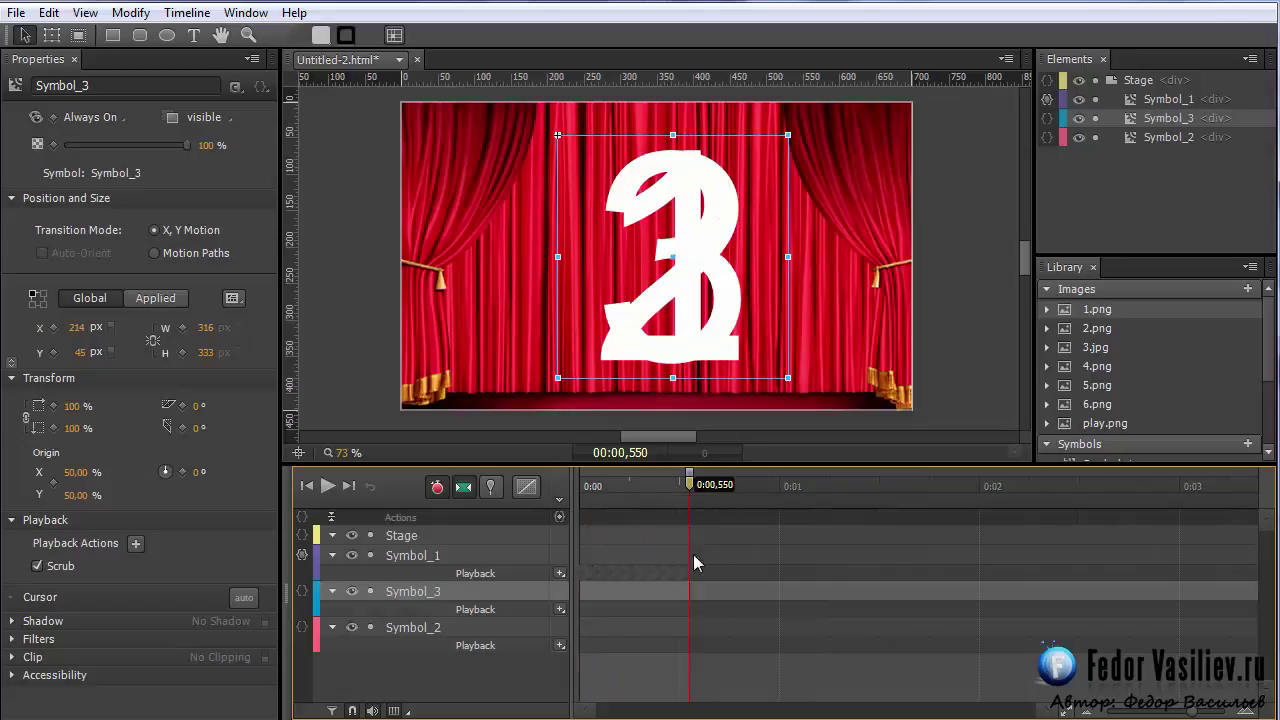
- Open Symbol_3 for editing and set the display of all three digit text elements to Off
double_click(1129, 120)
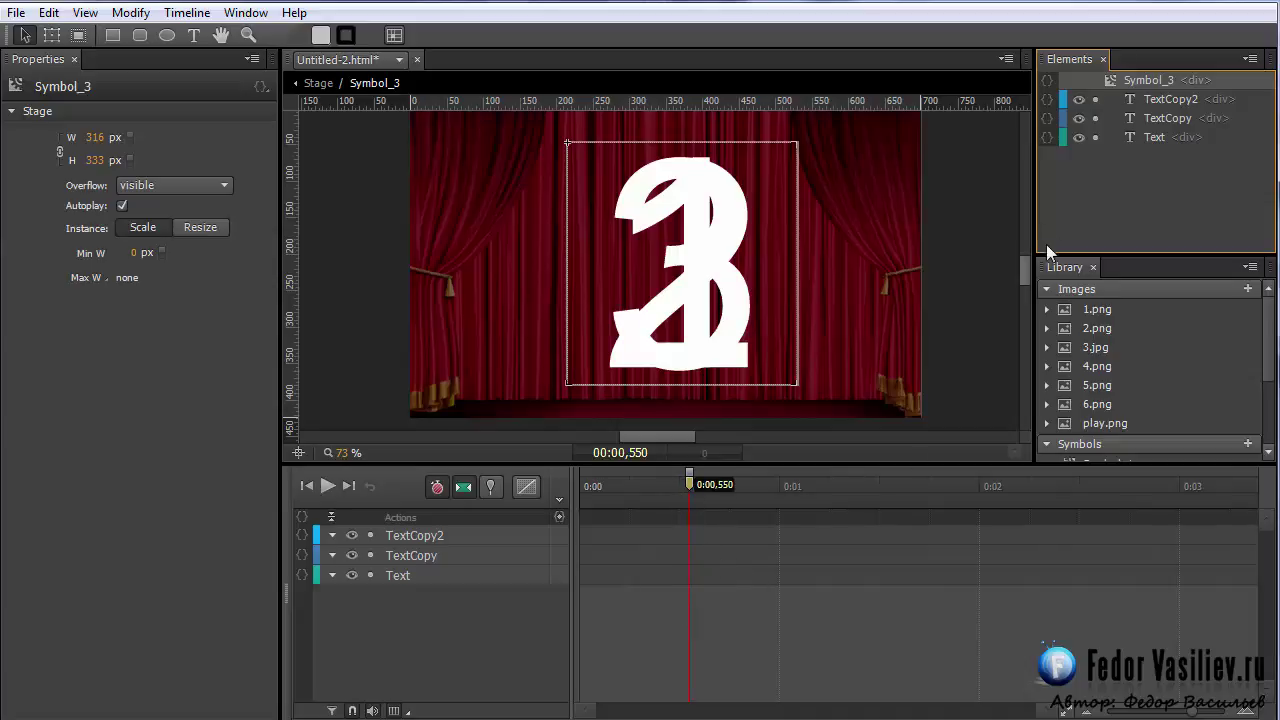
click(443, 580)
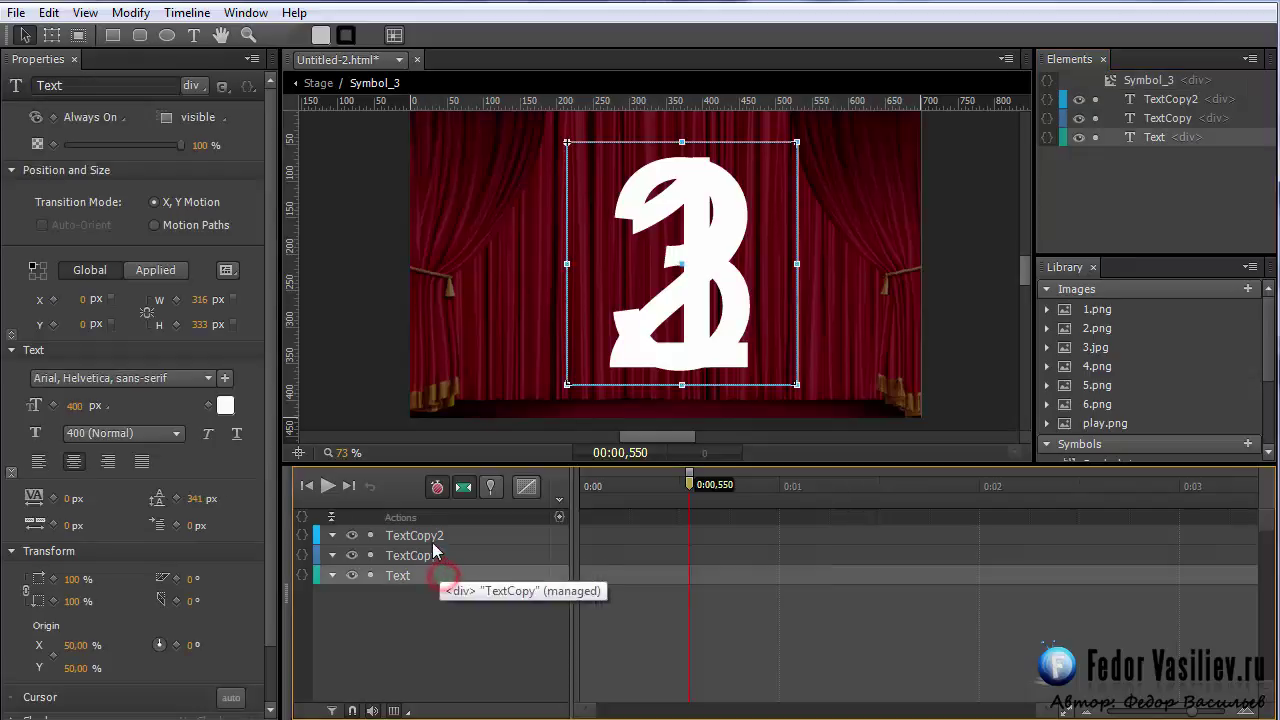
shift+click(430, 535)
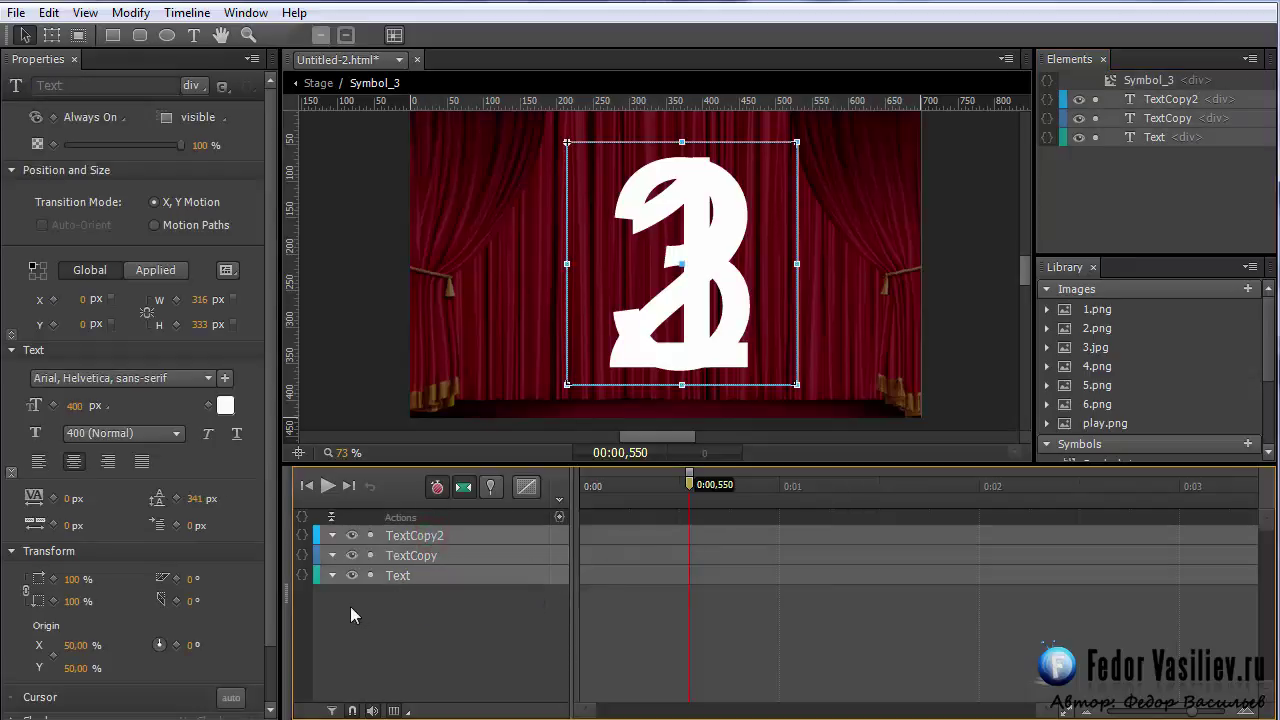
click(104, 117)
click(103, 154)
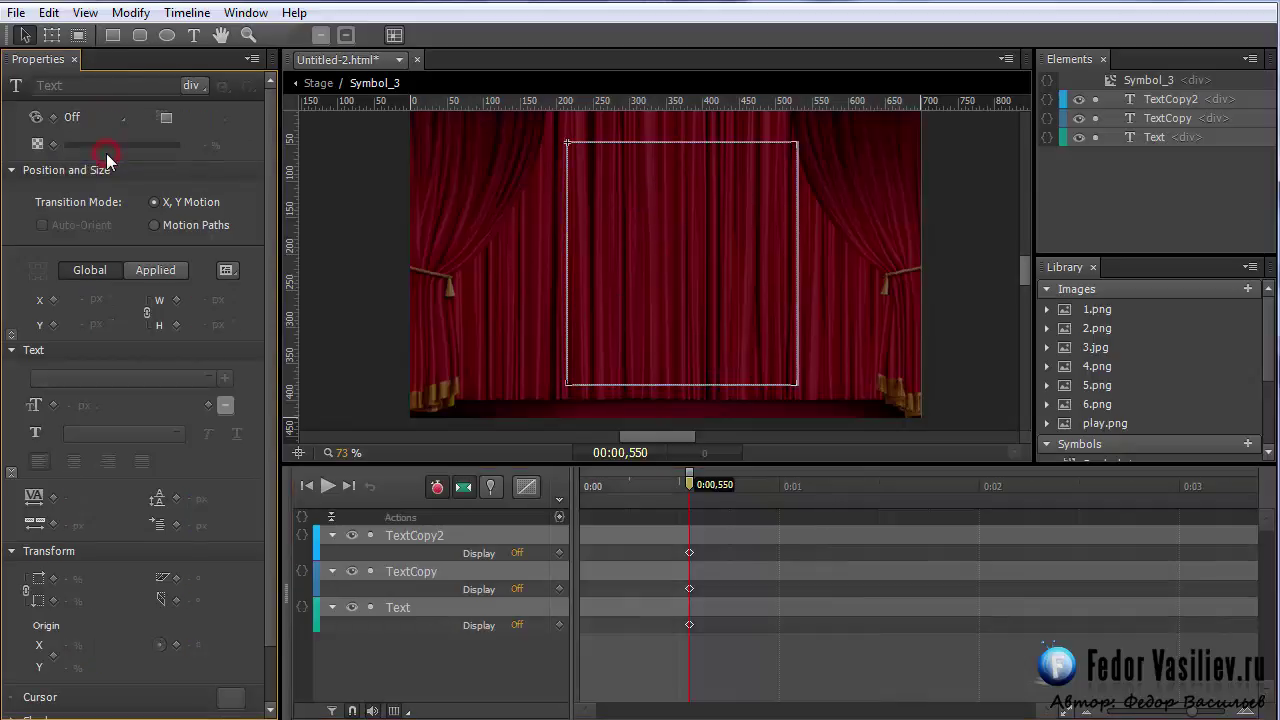
- Shift the display Off keyframes of TextCopy2, TextCopy and Text to the start of the timeline at 0:00
drag(689, 555, 560, 563)
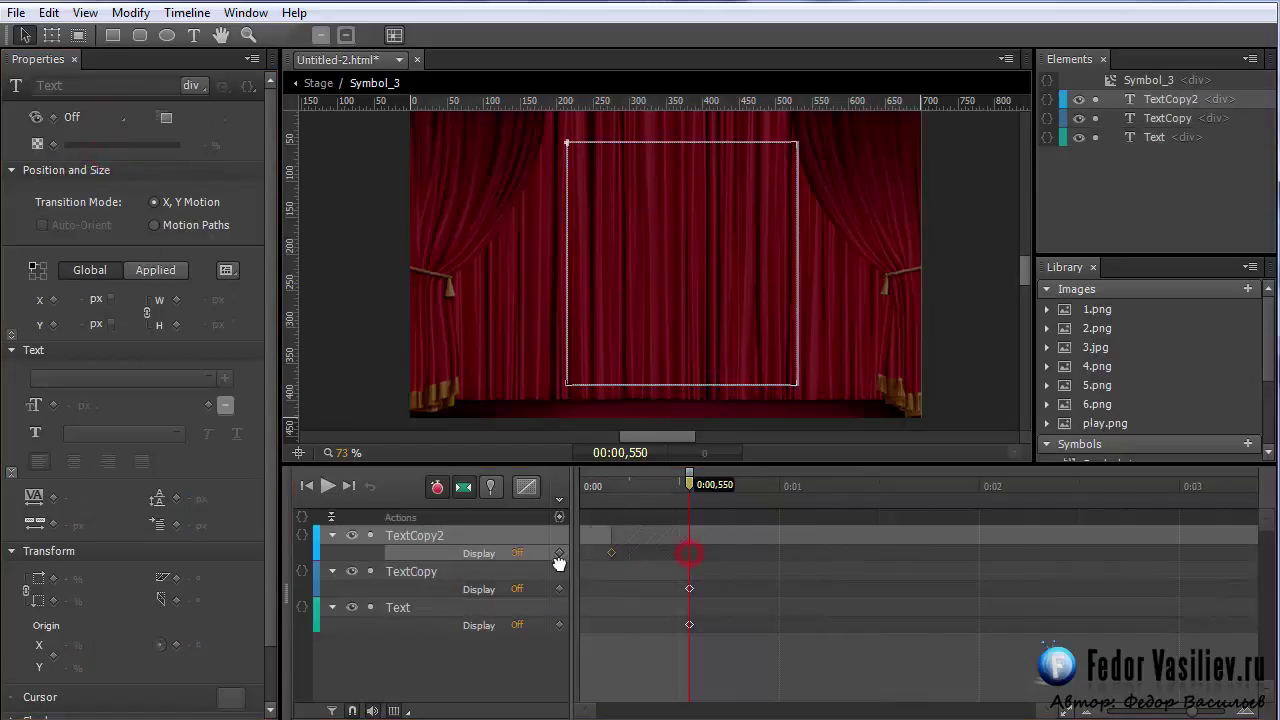
click(689, 591)
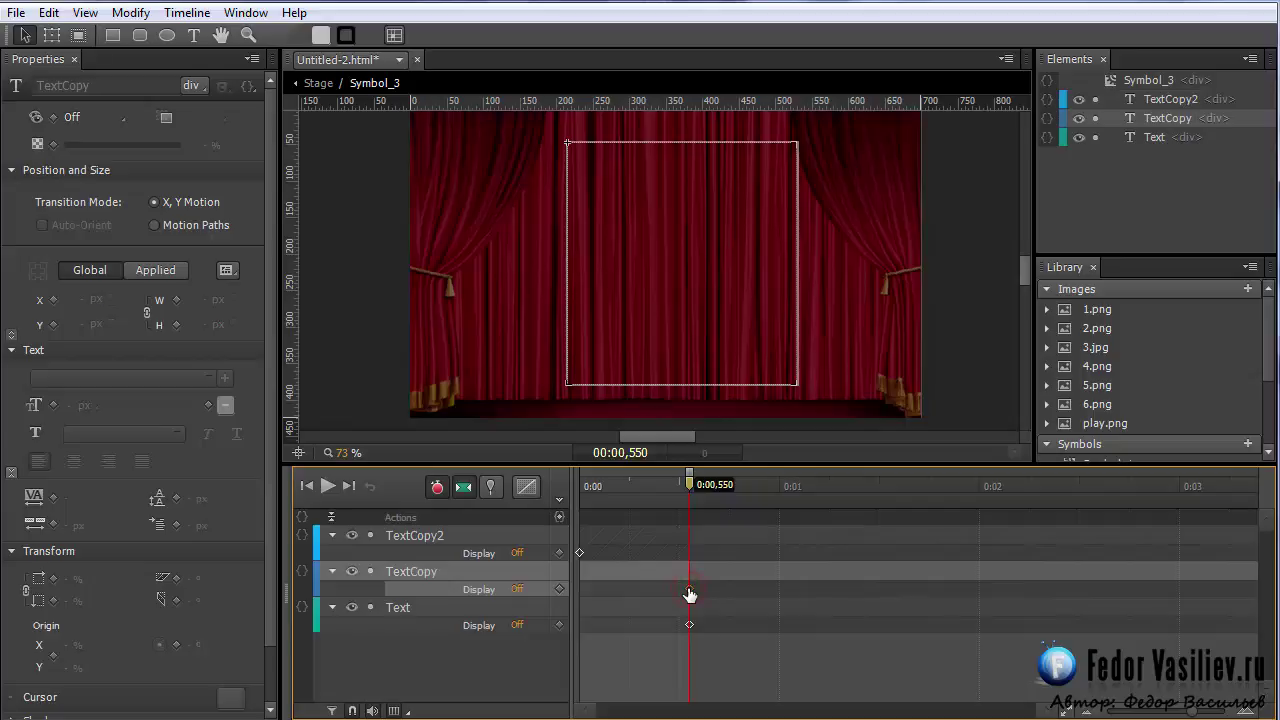
drag(689, 593, 588, 590)
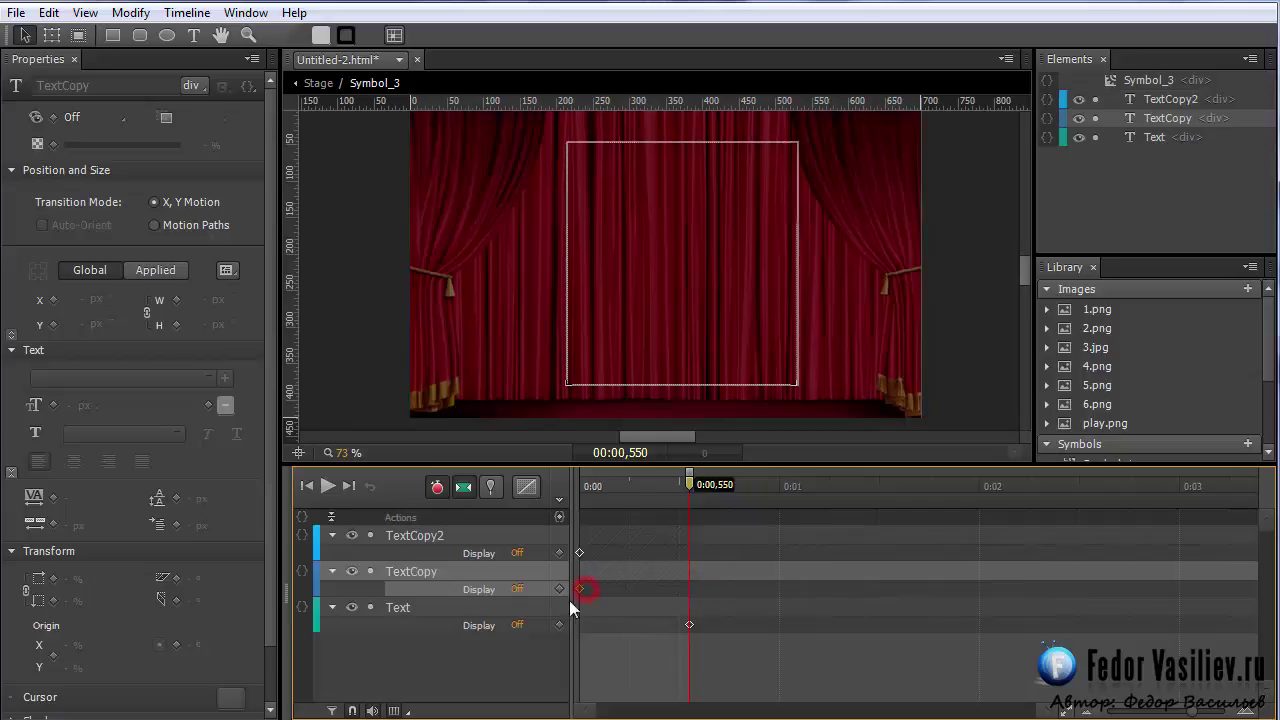
drag(689, 625, 584, 622)
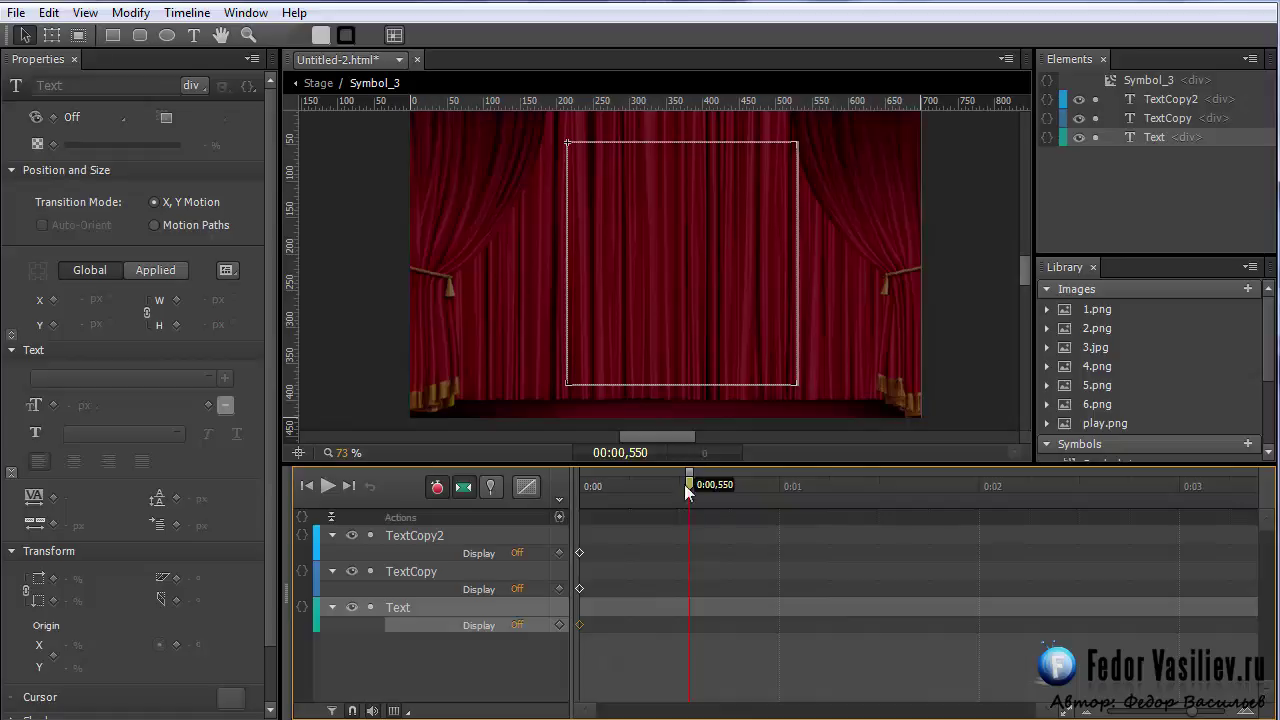
- Set the display of the text element with the digit 3 to On at 0:00,550
click(72, 117)
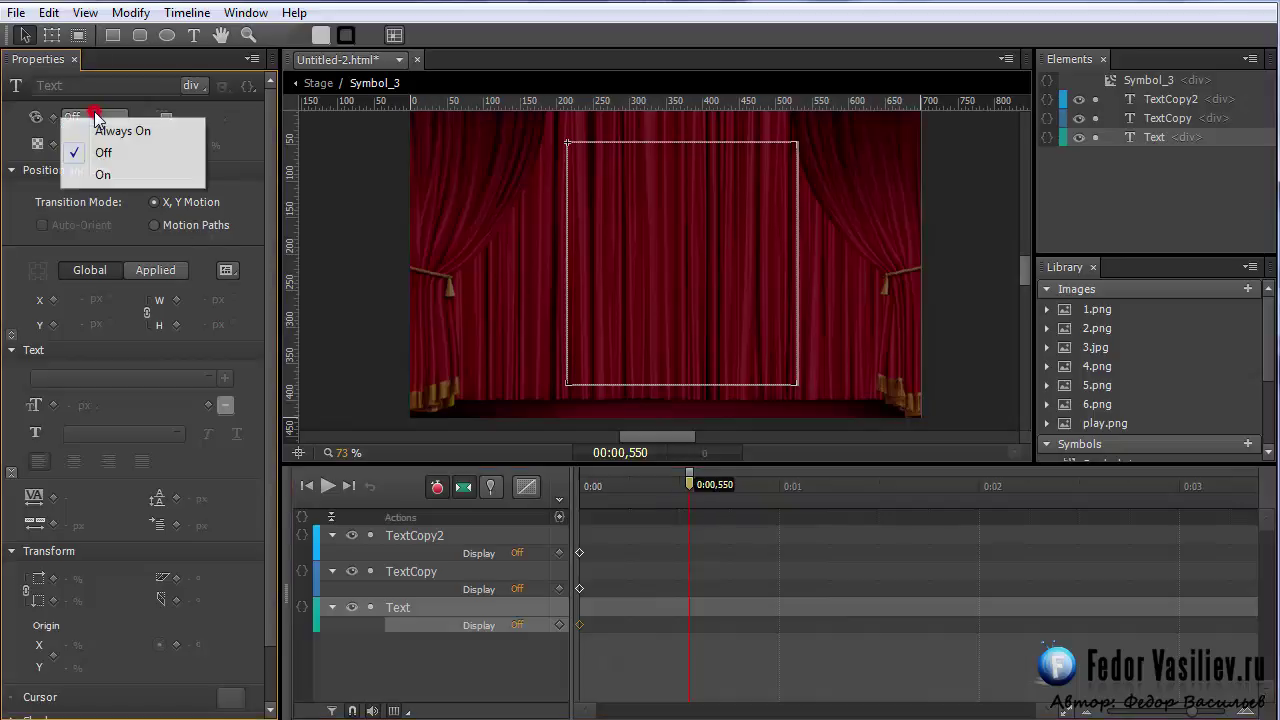
click(105, 173)
drag(688, 484, 688, 533)
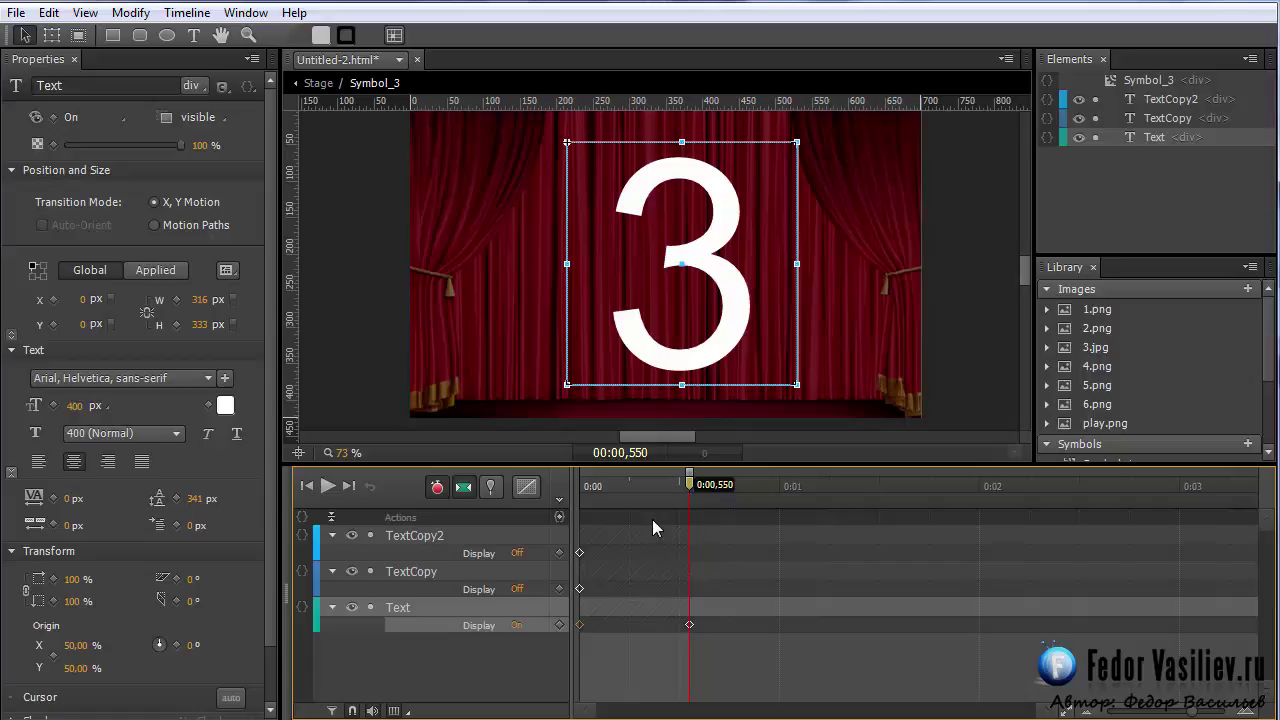
drag(689, 481, 689, 524)
- Add the audio file пик.mp3 from the звуки/пик folder to Symbol_3 and move it below the Text element
key(alt+Tab)
click(63, 230)
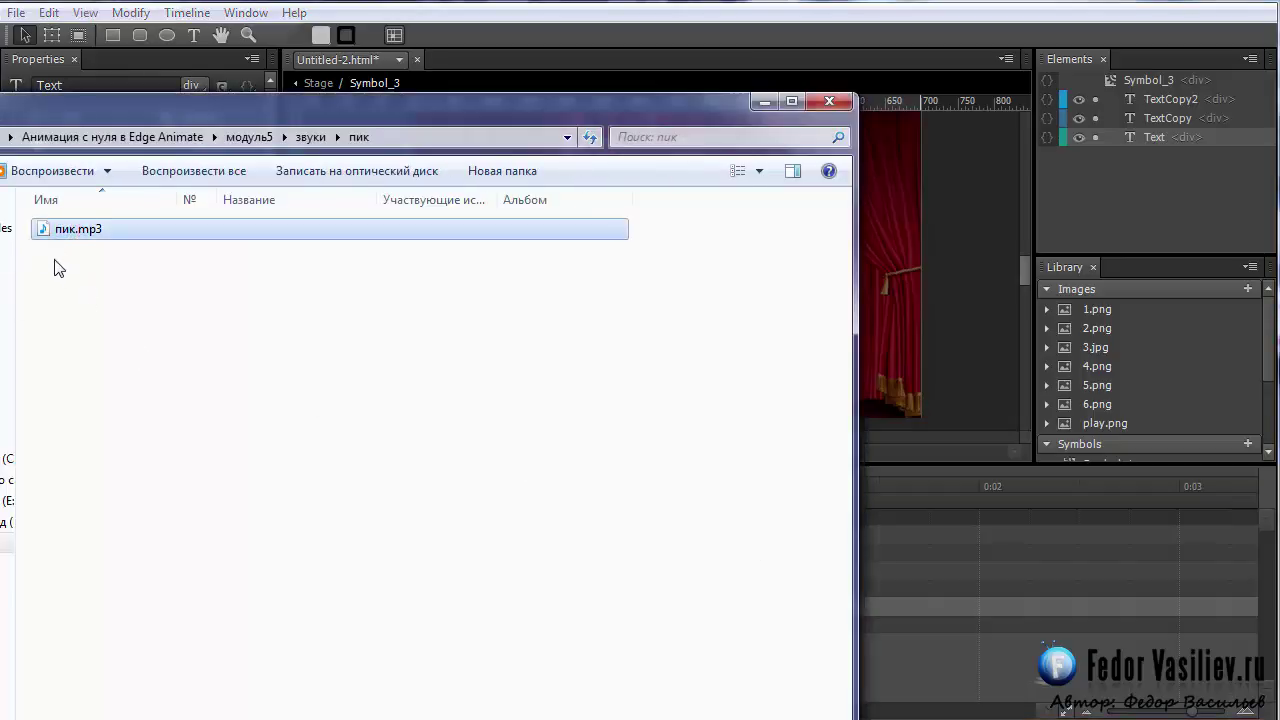
drag(50, 229, 889, 280)
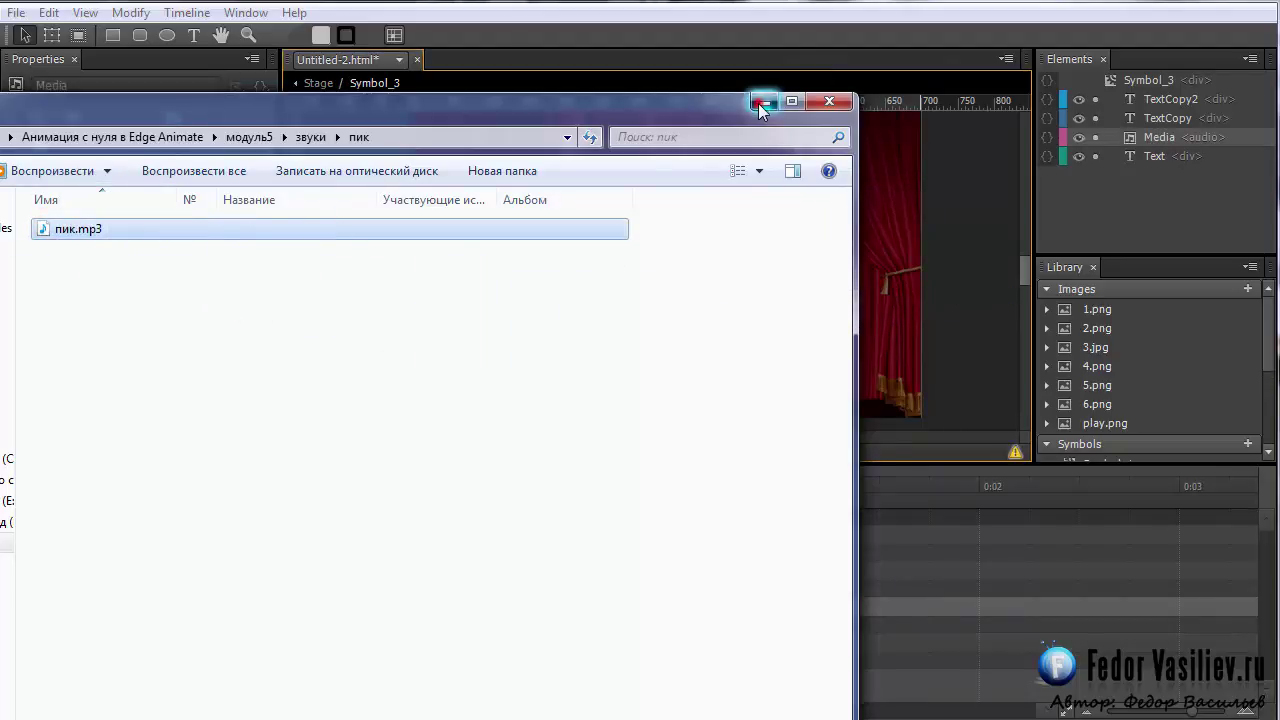
click(764, 101)
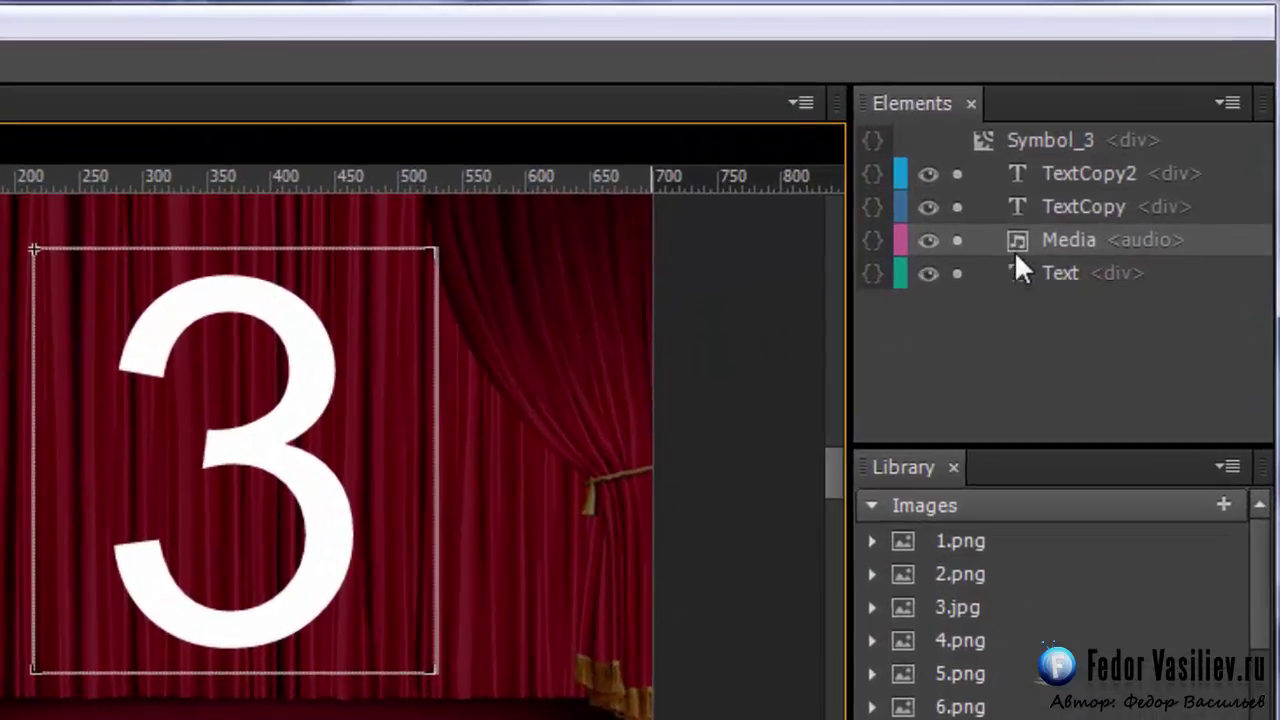
click(1018, 242)
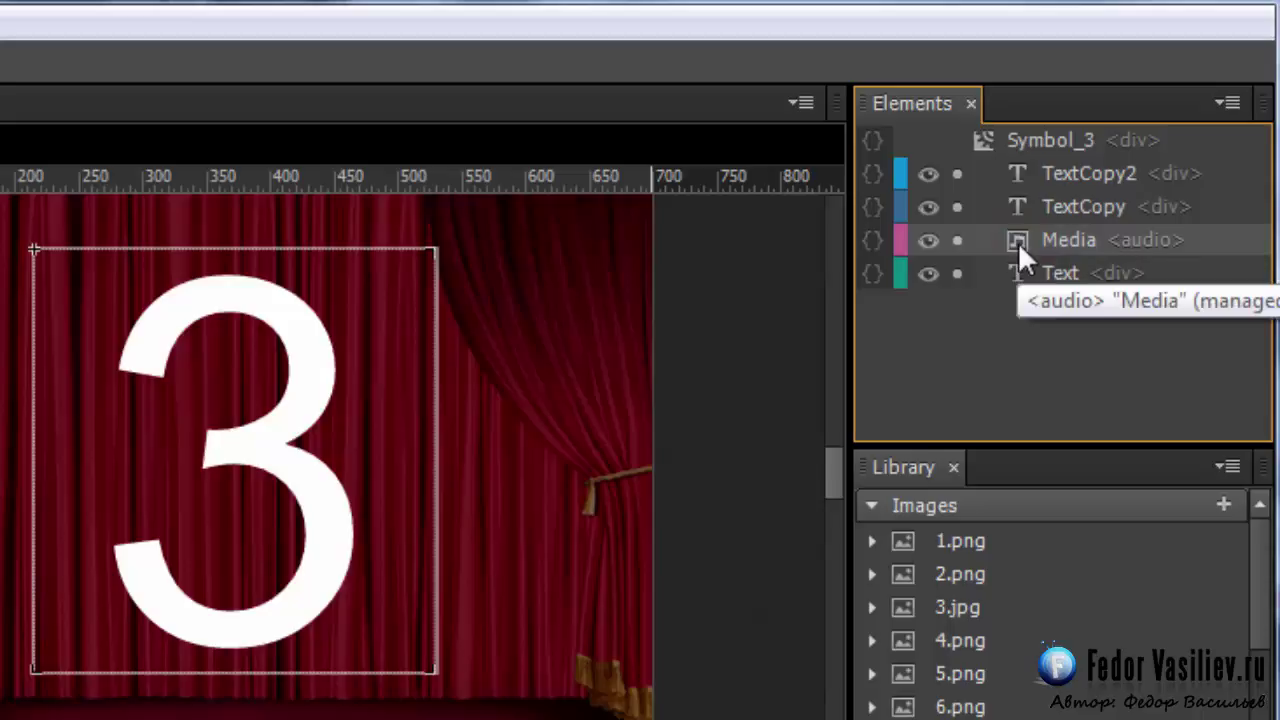
drag(1020, 240, 1036, 292)
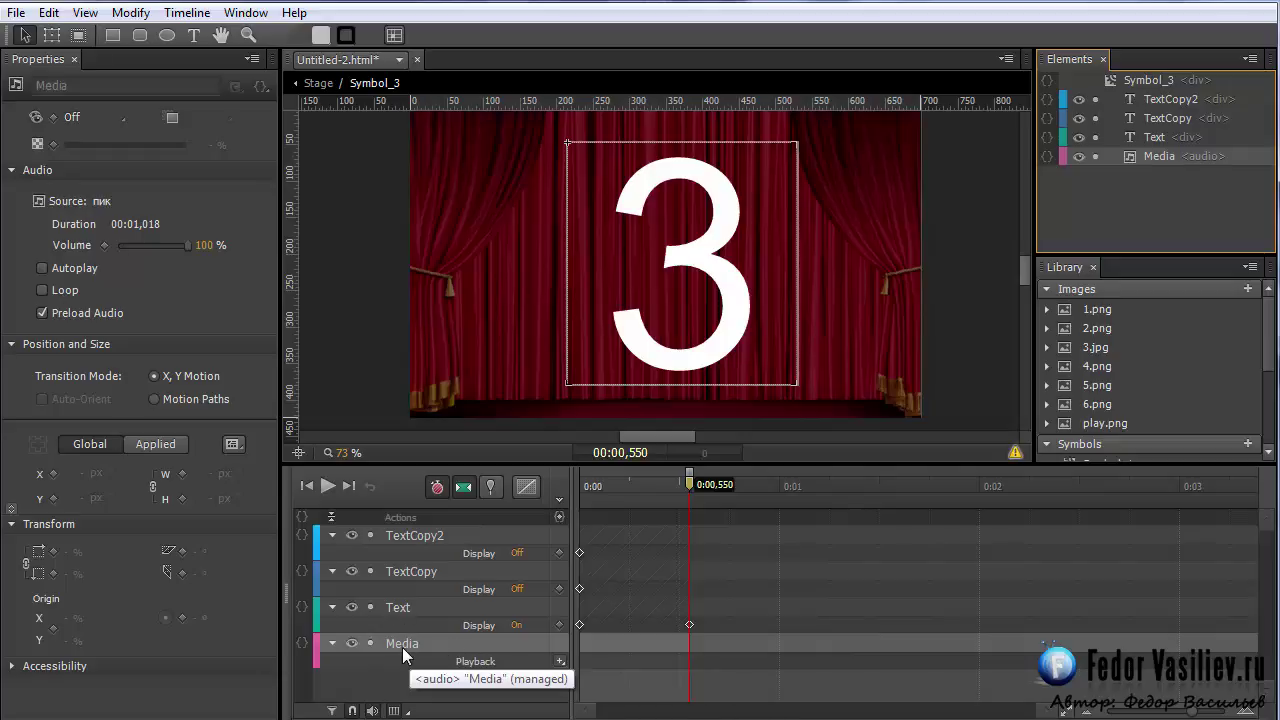
- Add a Play playback trigger to the Media audio track at 0:00,550, in line with the digit 3's On keyframe
drag(690, 484, 829, 484)
click(690, 527)
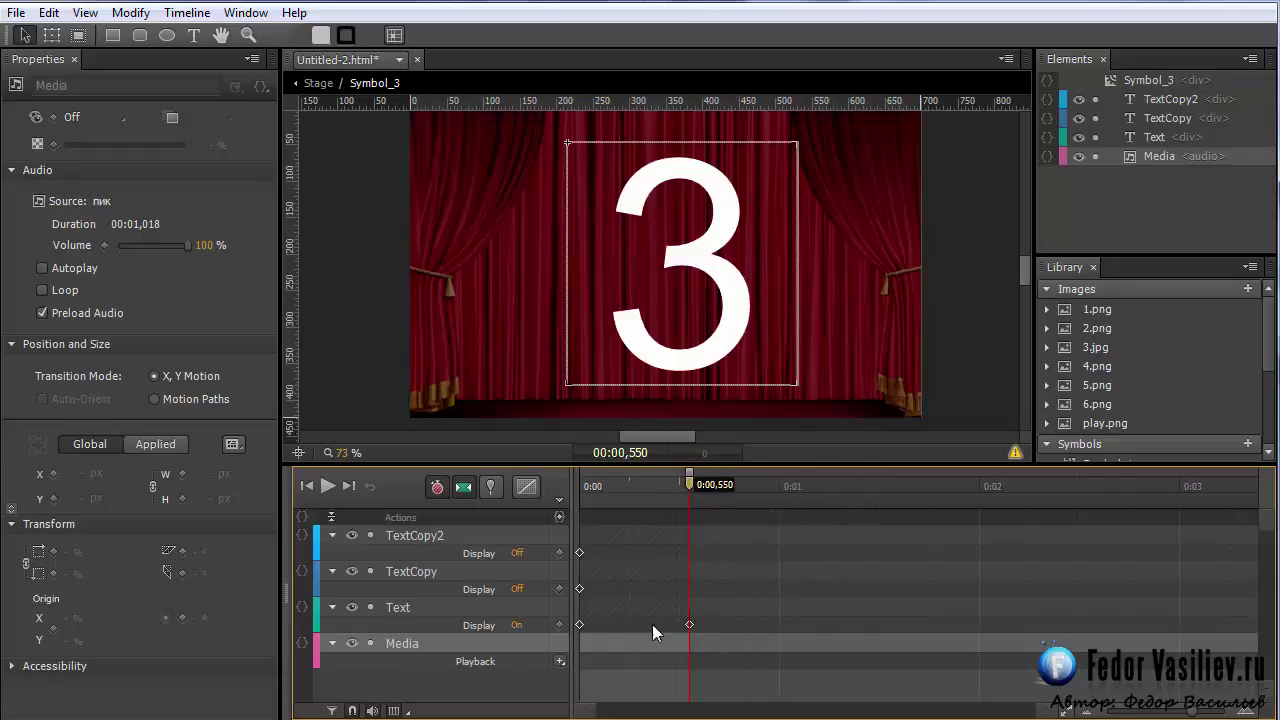
mouse_move(690, 484)
mouse_down()
mouse_move(671, 484)
mouse_move(690, 484)
mouse_up()
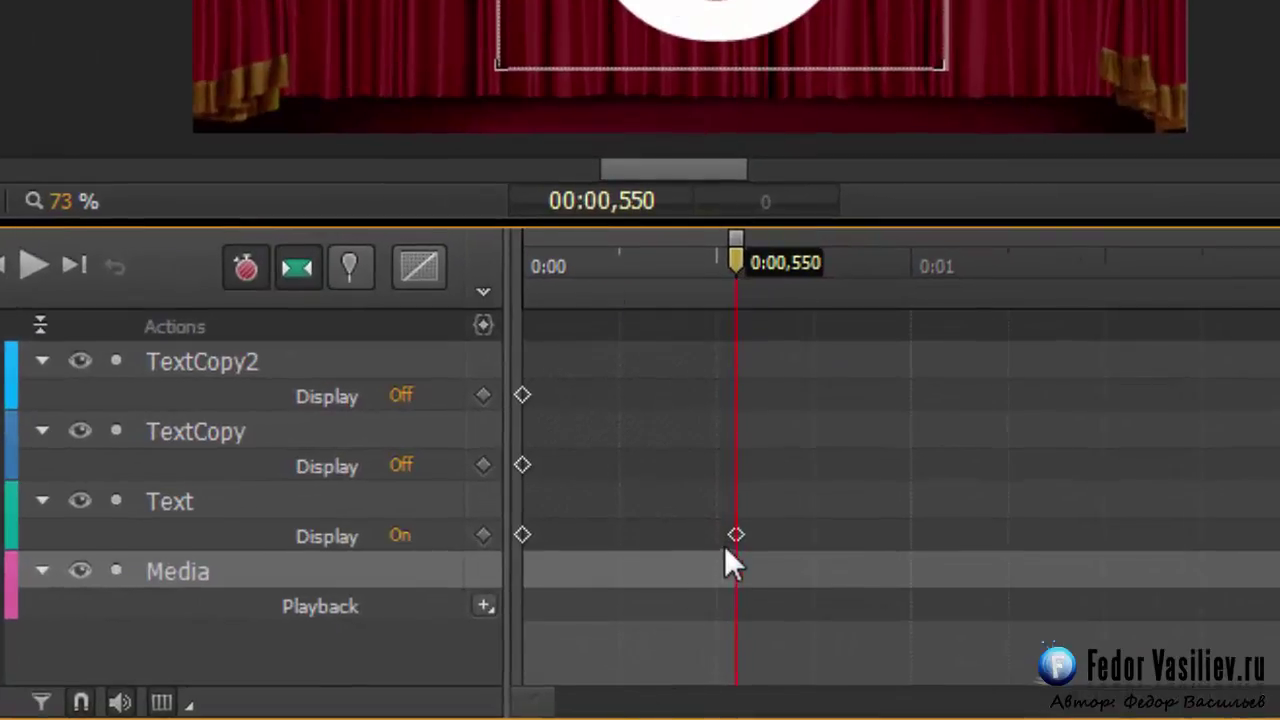
click(733, 241)
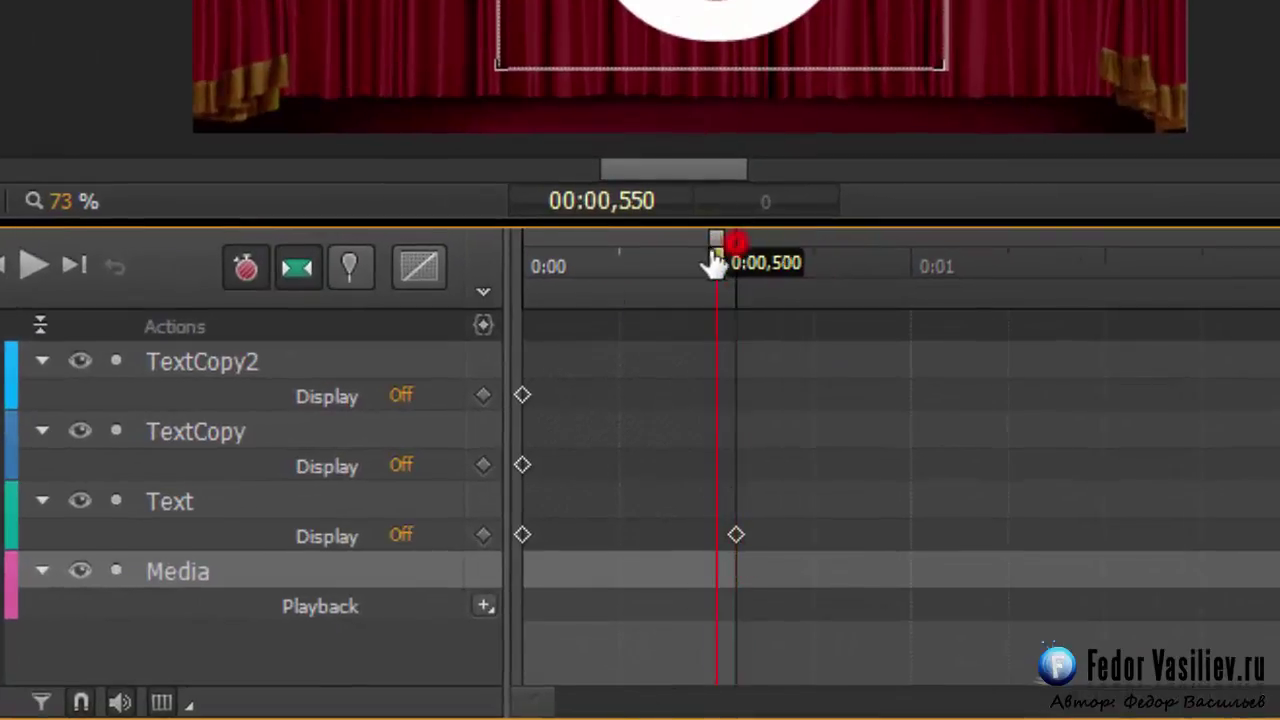
click(229, 569)
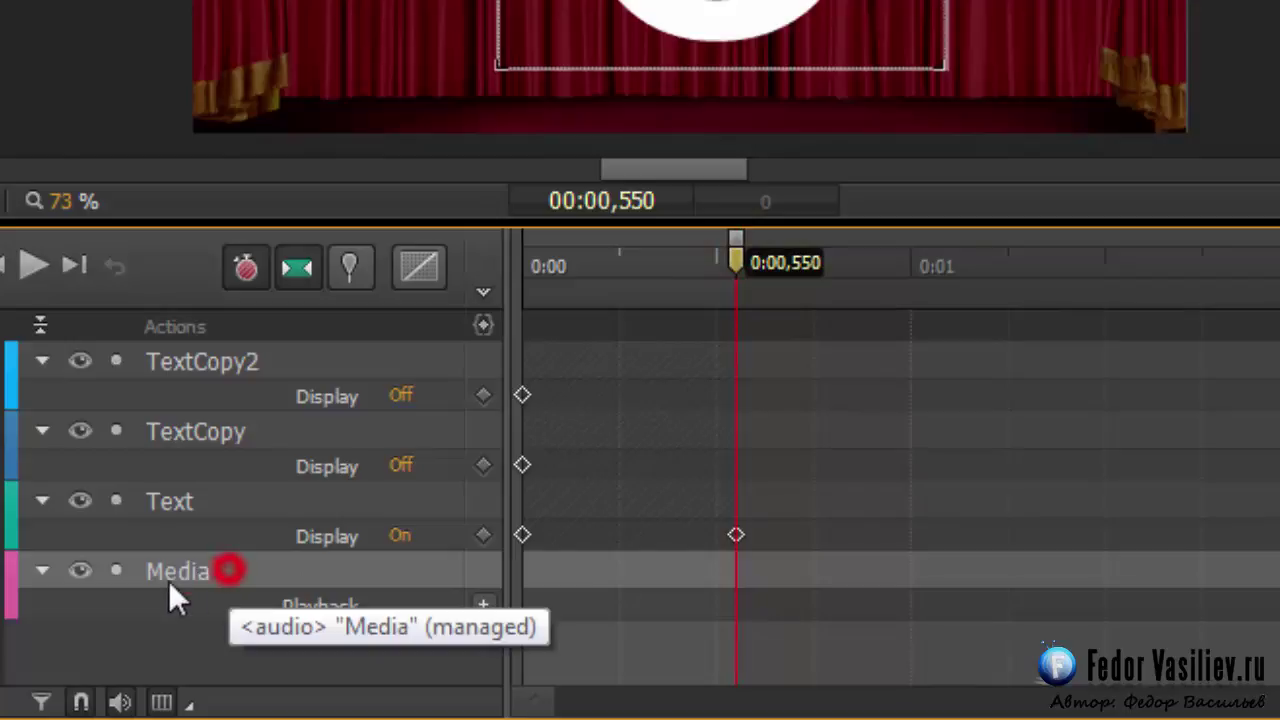
click(483, 606)
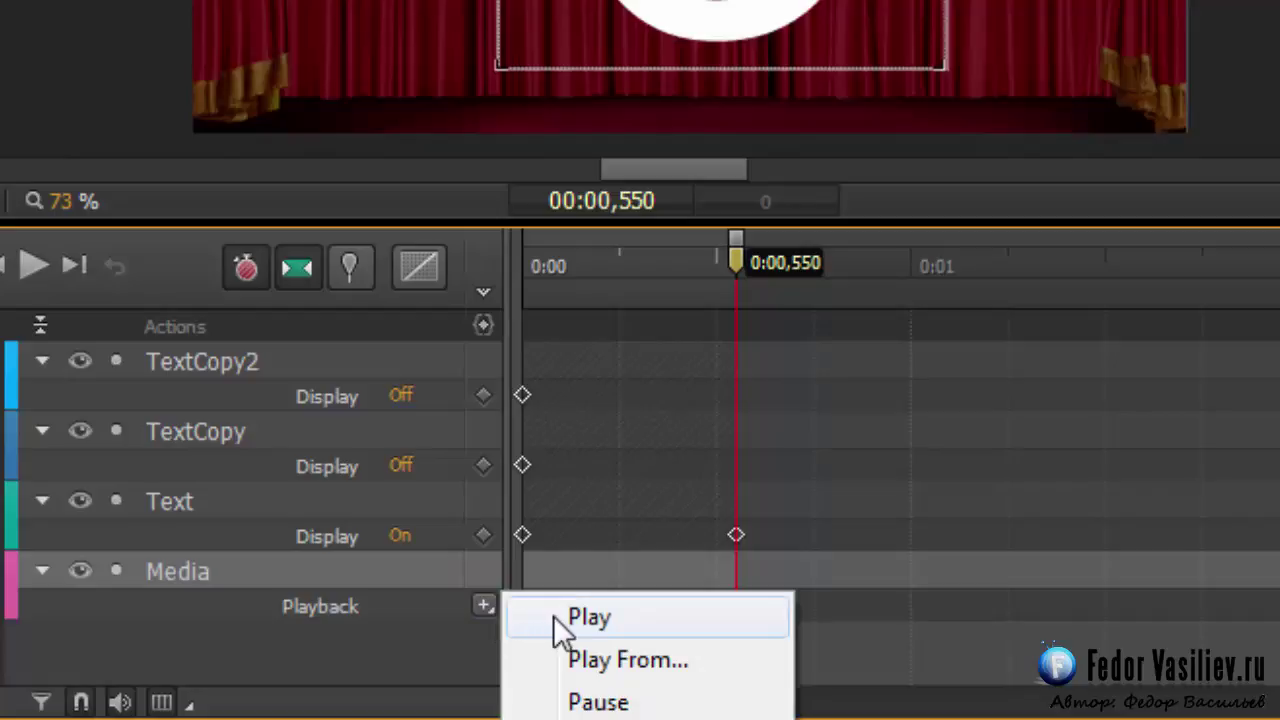
click(607, 615)
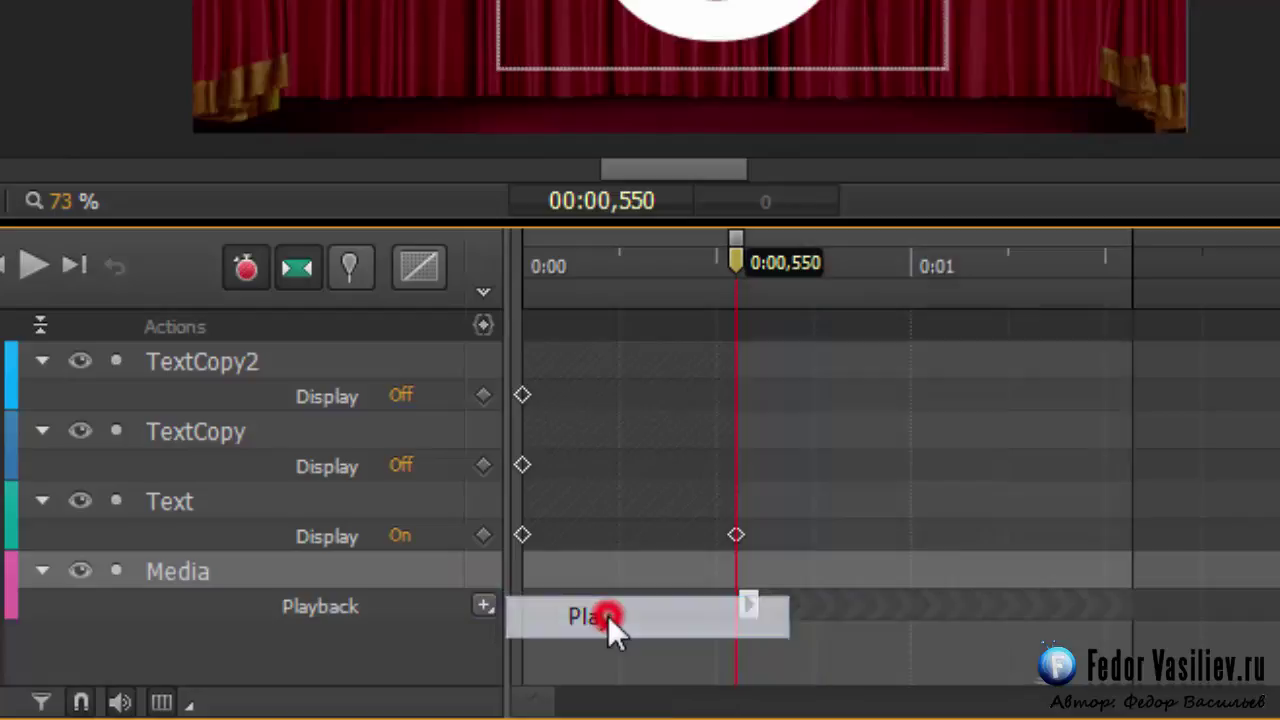
click(741, 598)
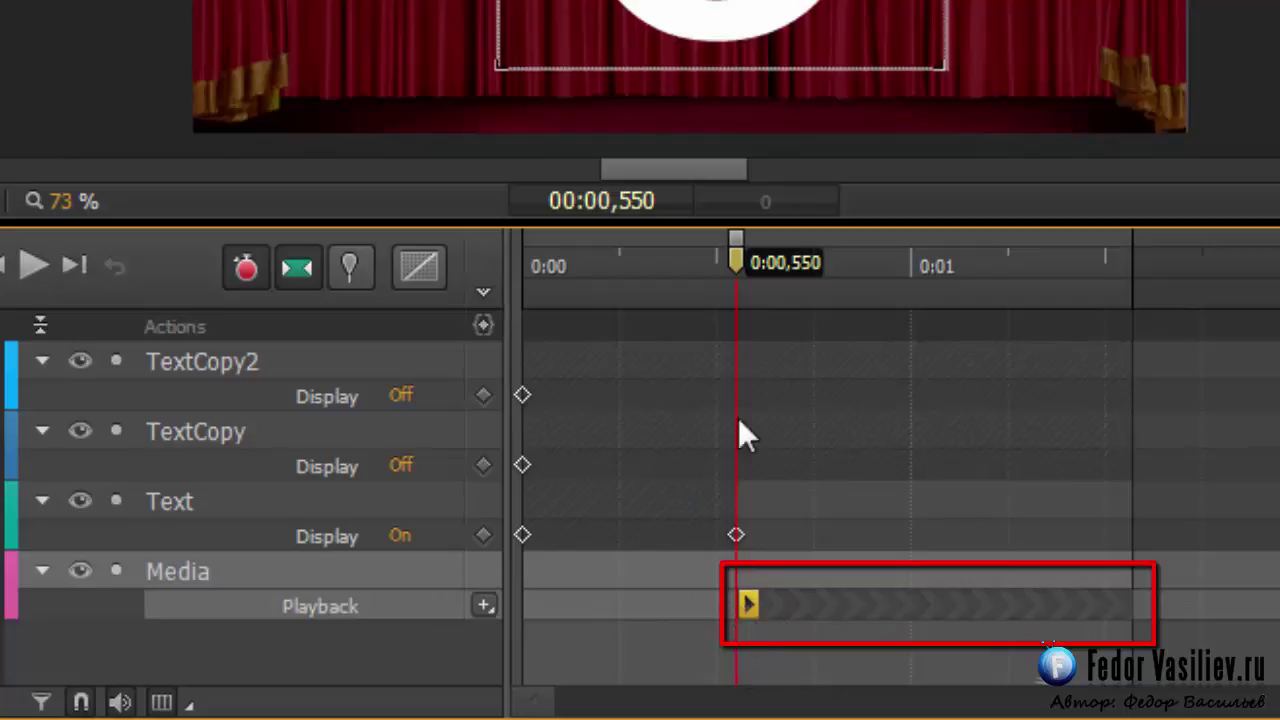
mouse_move(736, 266)
mouse_down()
mouse_move(480, 306)
mouse_move(1143, 443)
mouse_move(943, 420)
mouse_move(723, 437)
mouse_up()
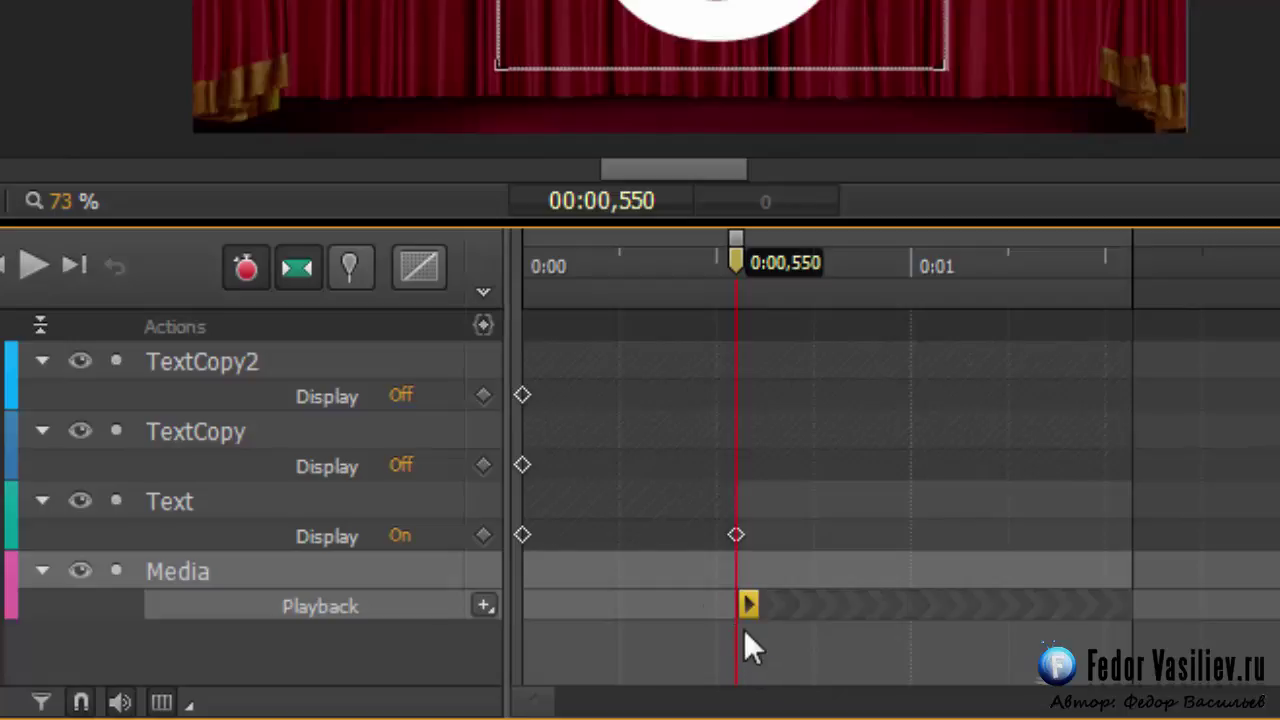
click(748, 603)
mouse_move(748, 605)
mouse_down()
mouse_move(943, 614)
mouse_move(672, 612)
mouse_move(871, 631)
mouse_move(686, 623)
mouse_move(857, 638)
mouse_move(755, 637)
mouse_up()
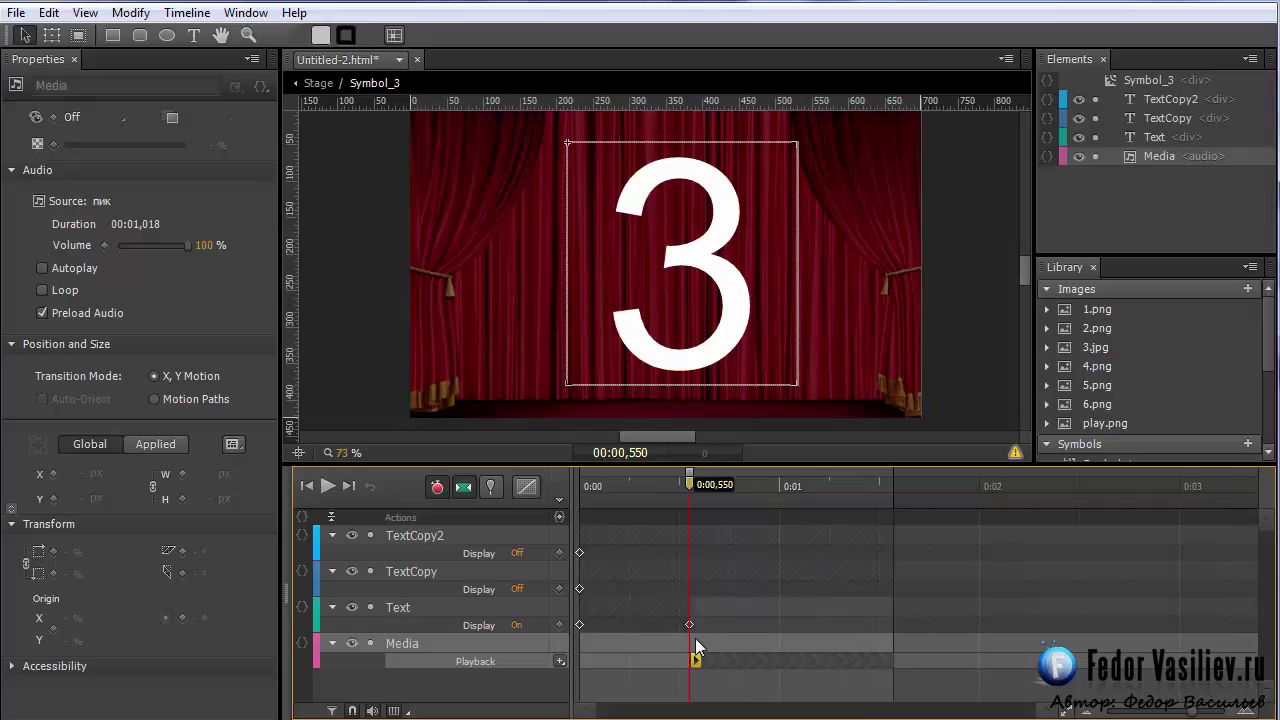
- Animate the digit 3 shrinking from 100% to 0% scale between 0:00,550 and 0:01,569
click(407, 610)
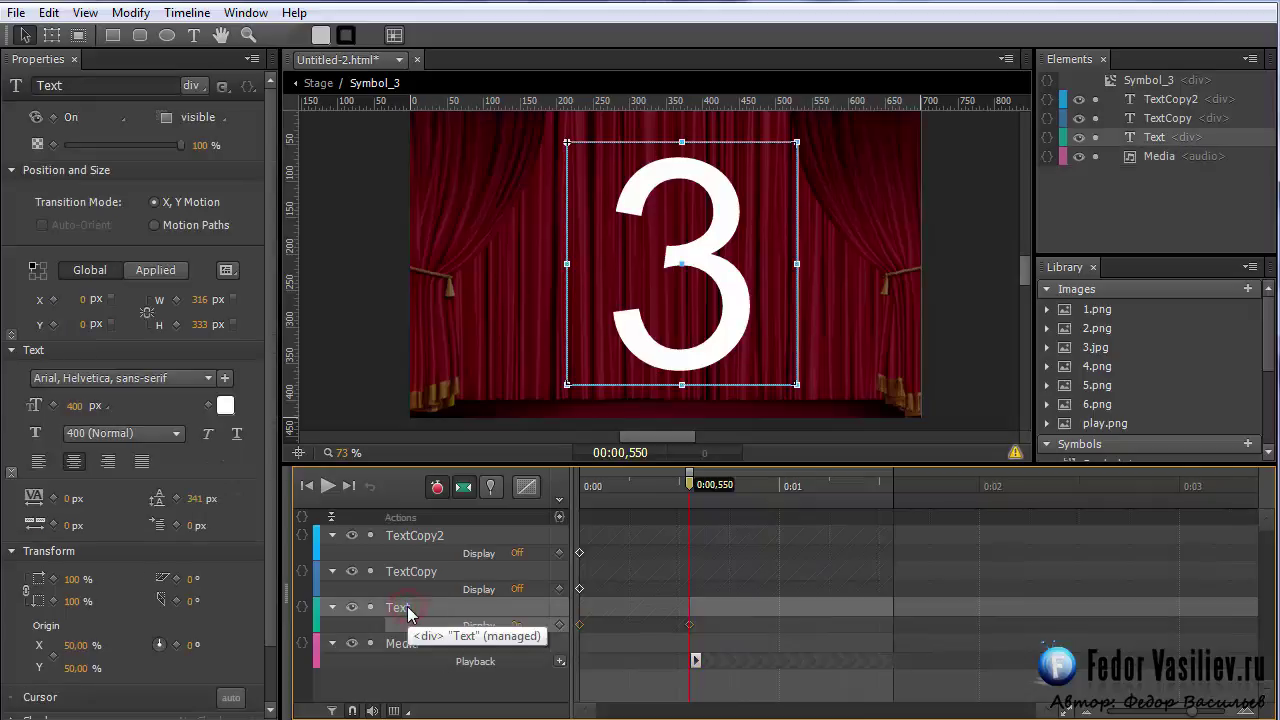
click(488, 492)
drag(688, 496, 892, 545)
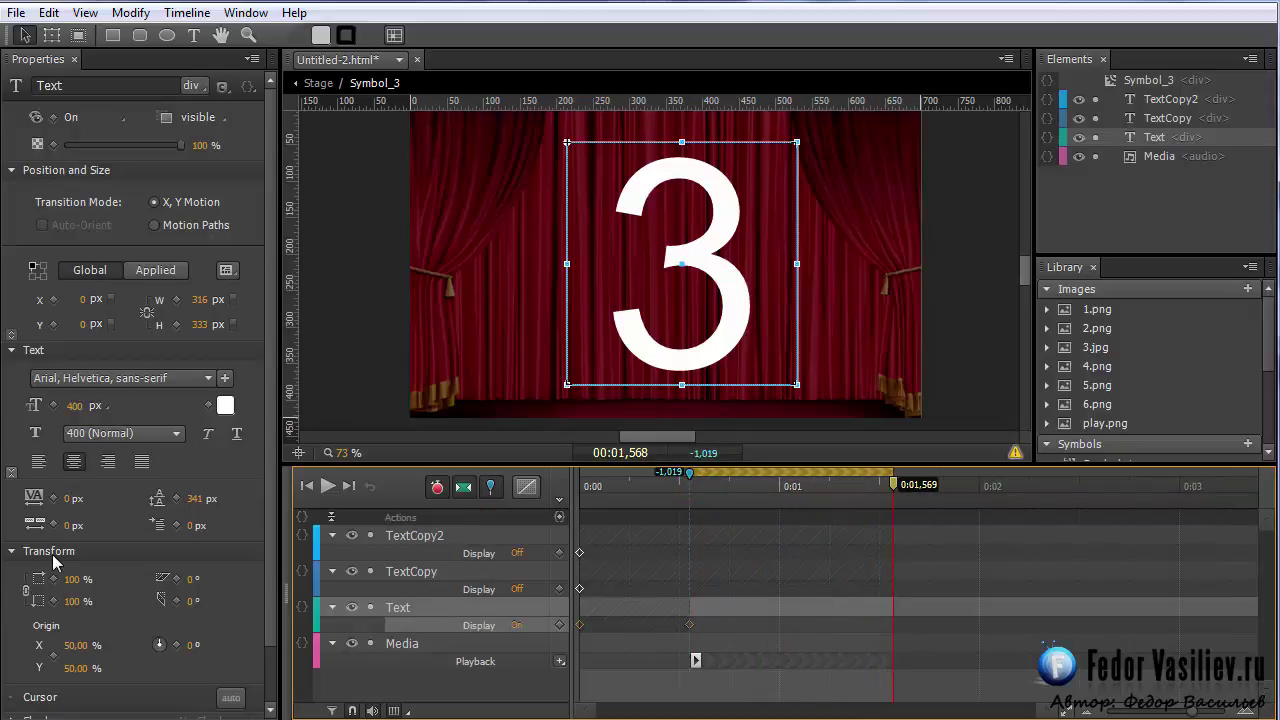
click(72, 603)
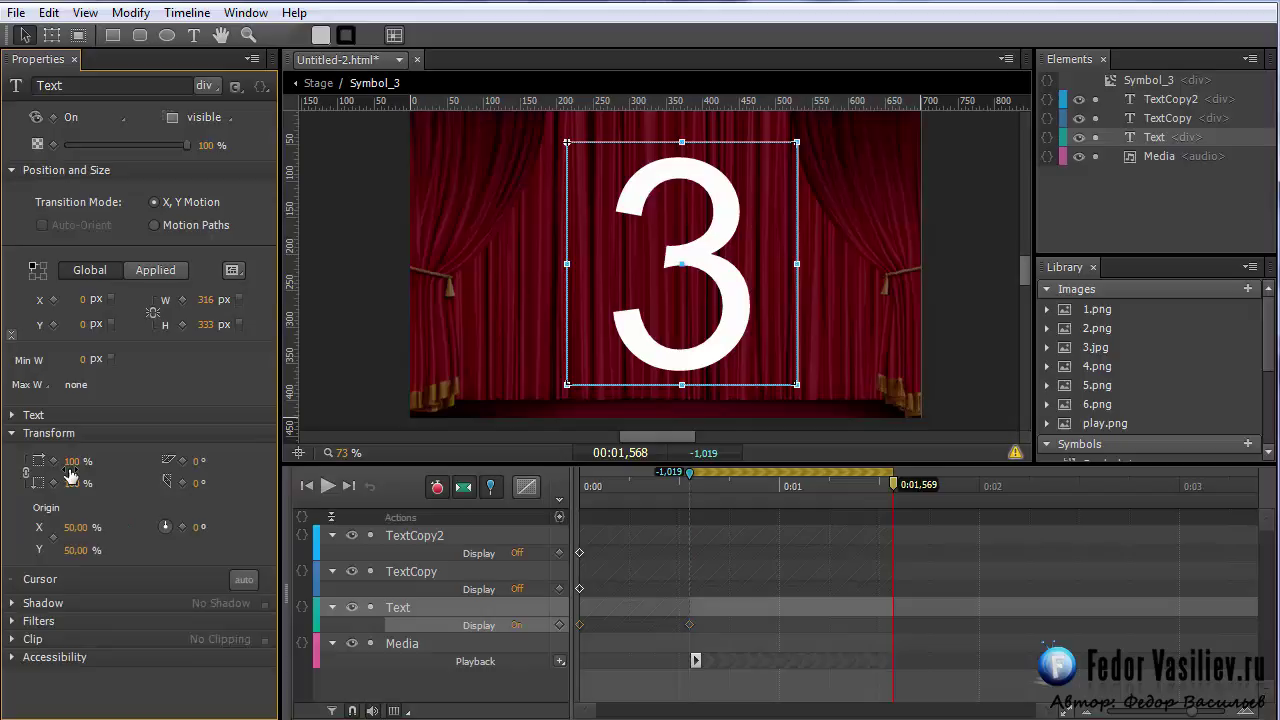
click(70, 465)
text(0)
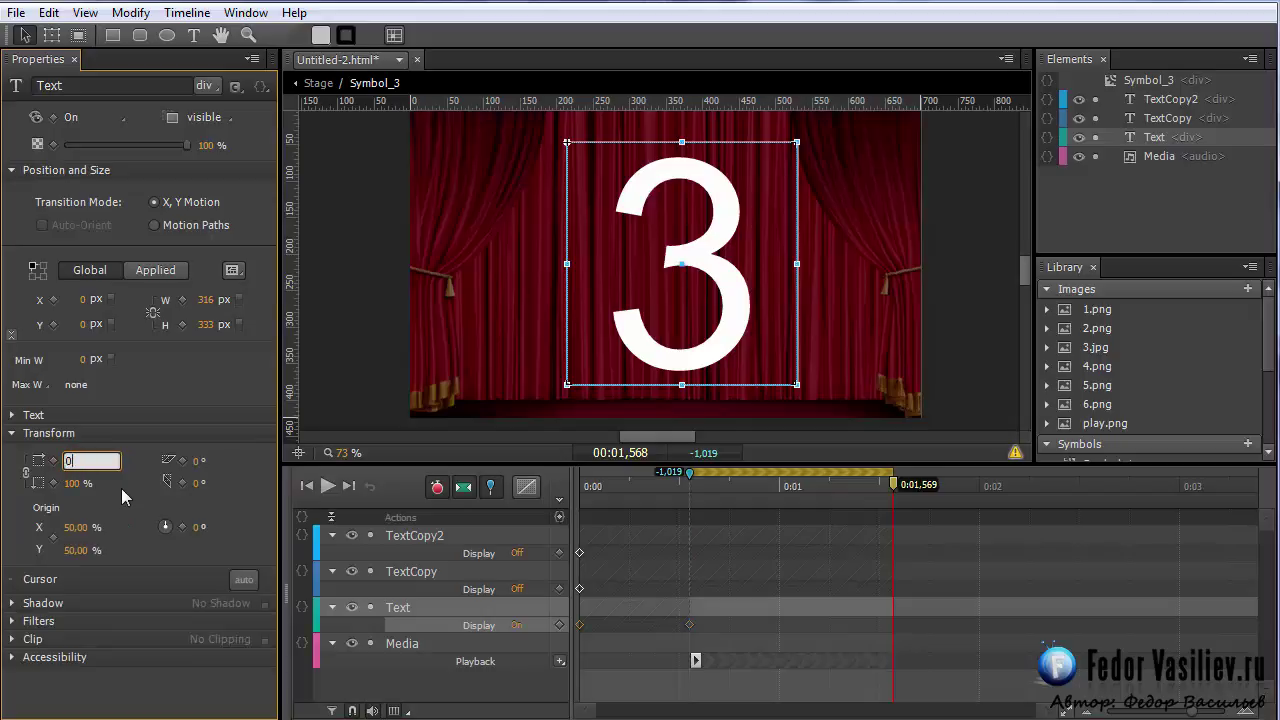
key(Return)
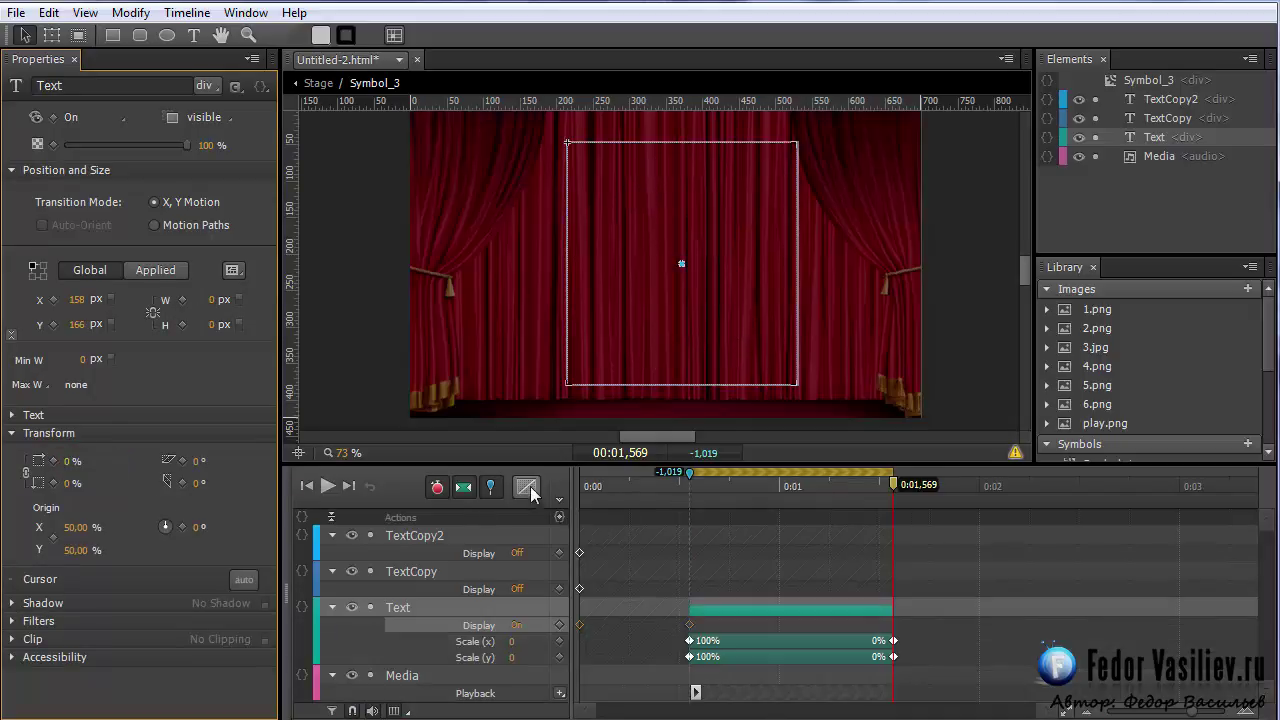
click(490, 486)
- Set the display of TextCopy, the digit 2, to On at 0:01,569
mouse_move(680, 485)
mouse_down()
mouse_move(648, 507)
mouse_move(889, 539)
mouse_up()
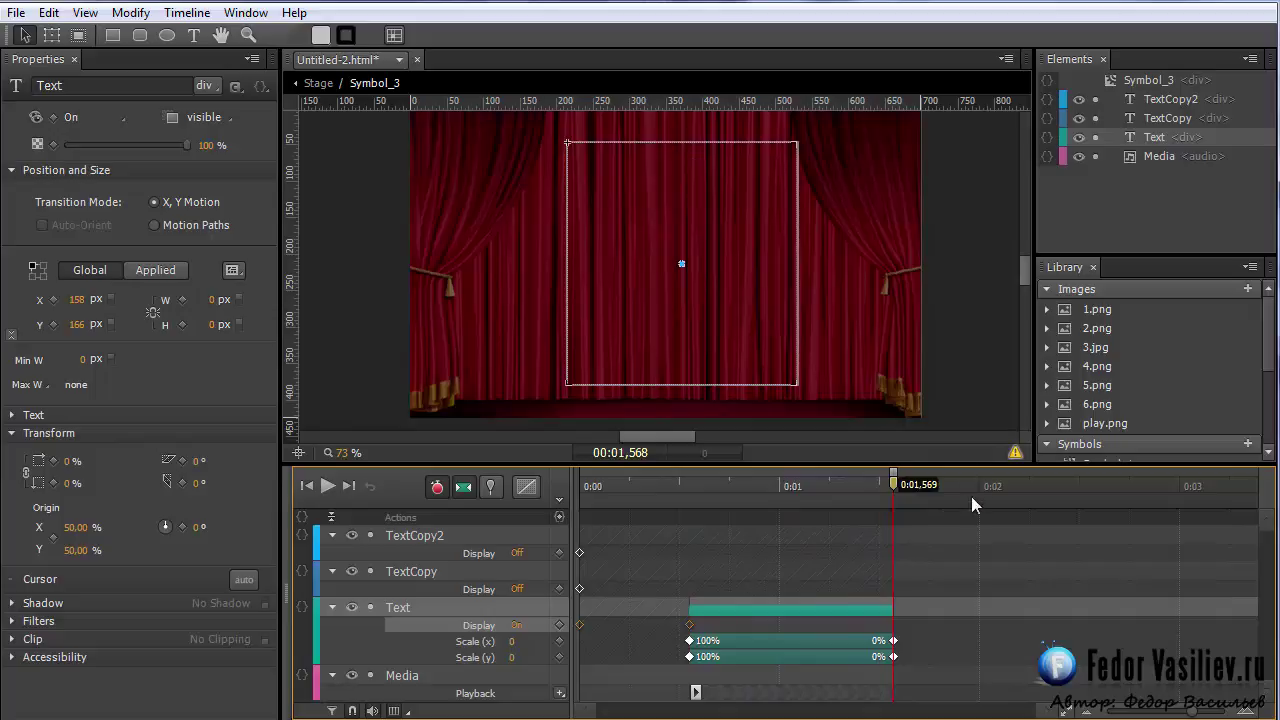
click(409, 571)
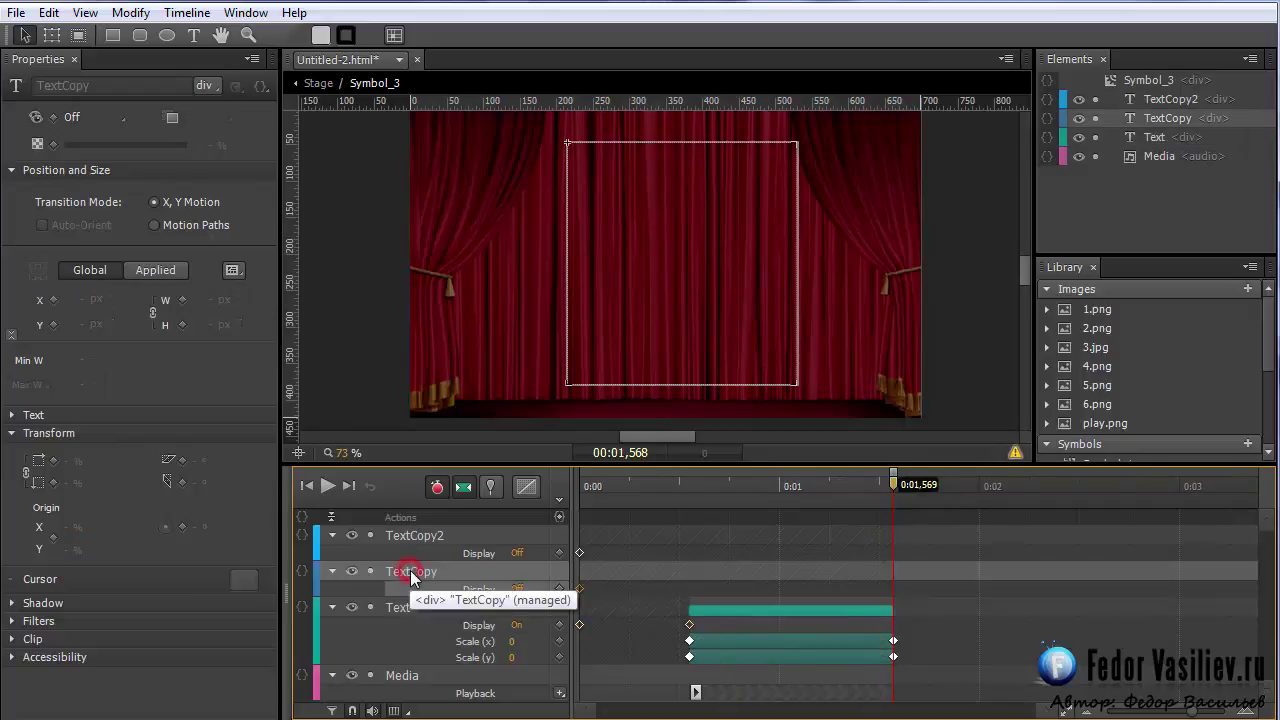
click(75, 125)
click(101, 171)
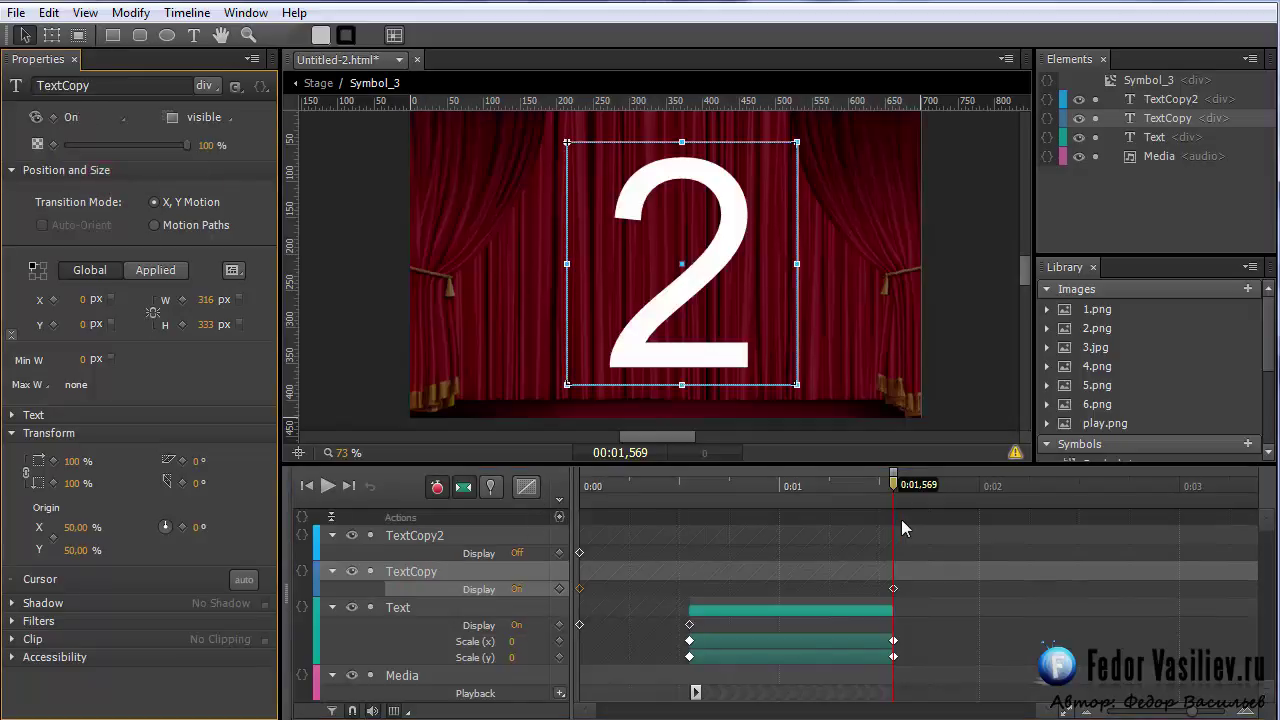
click(892, 484)
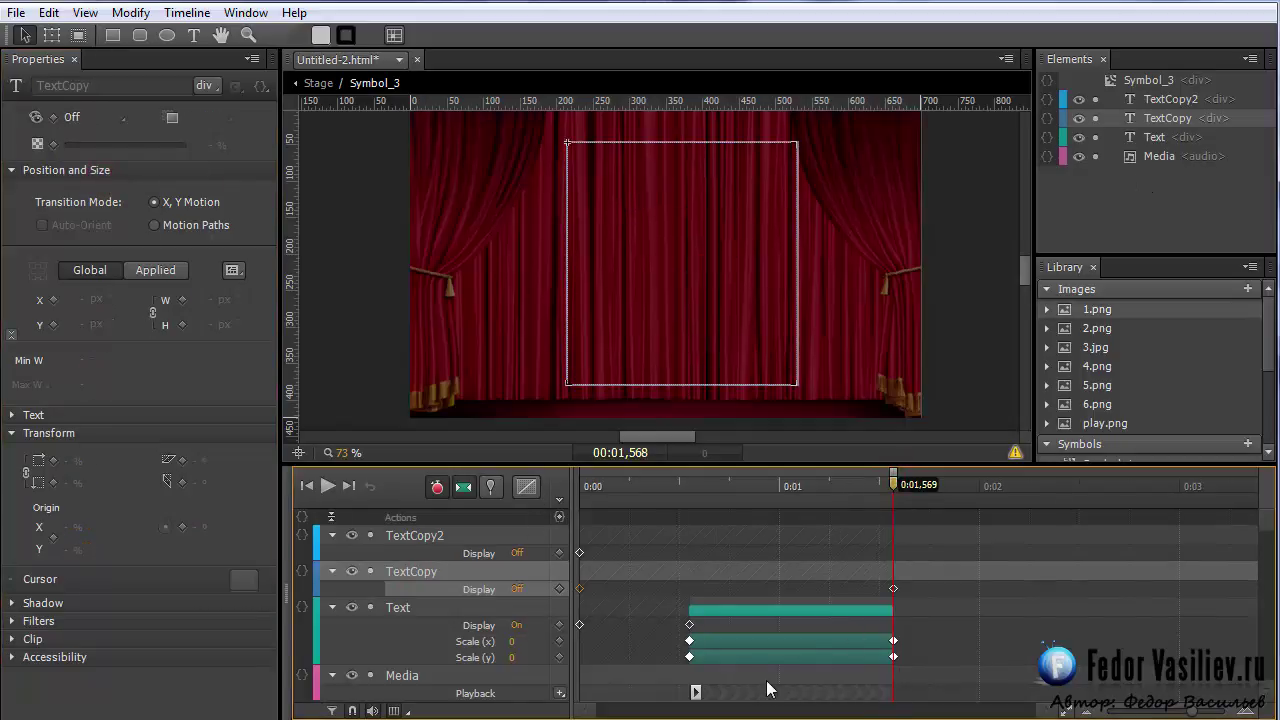
- Duplicate the Media audio, place the copy below TextCopy, and shift its playback trigger to 0:01,569
click(1133, 157)
right_click(1133, 157)
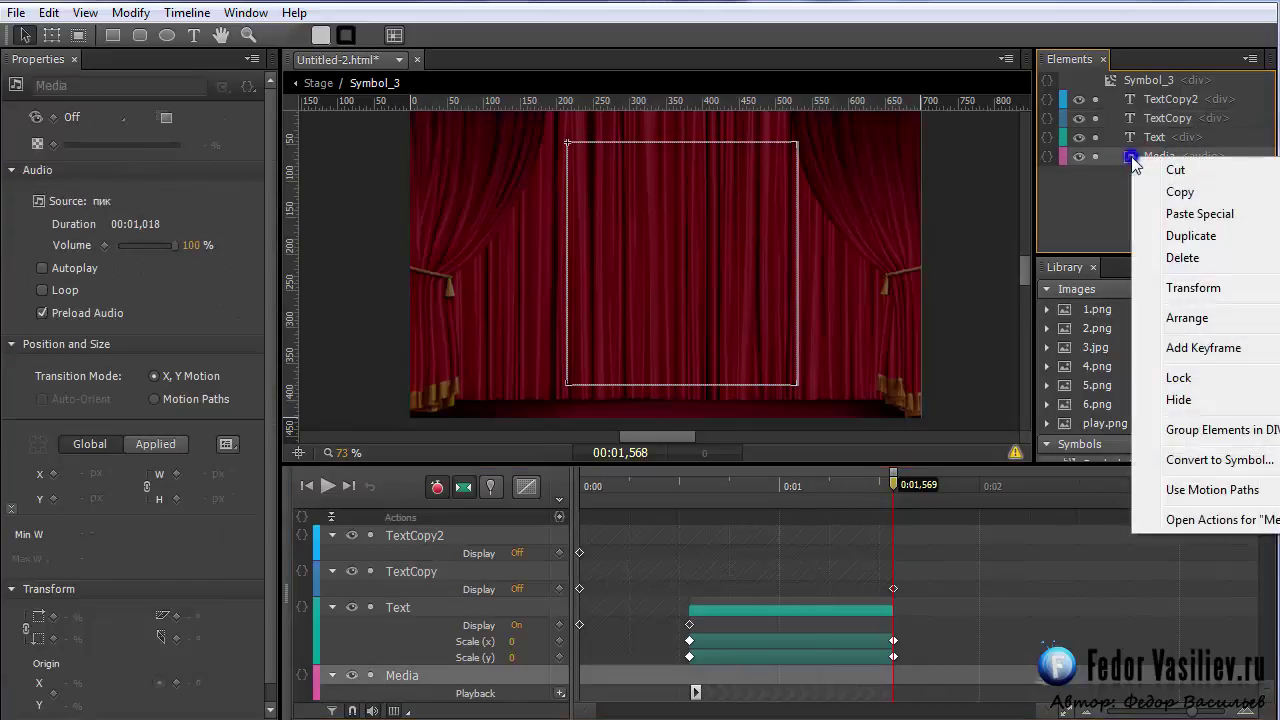
click(1189, 236)
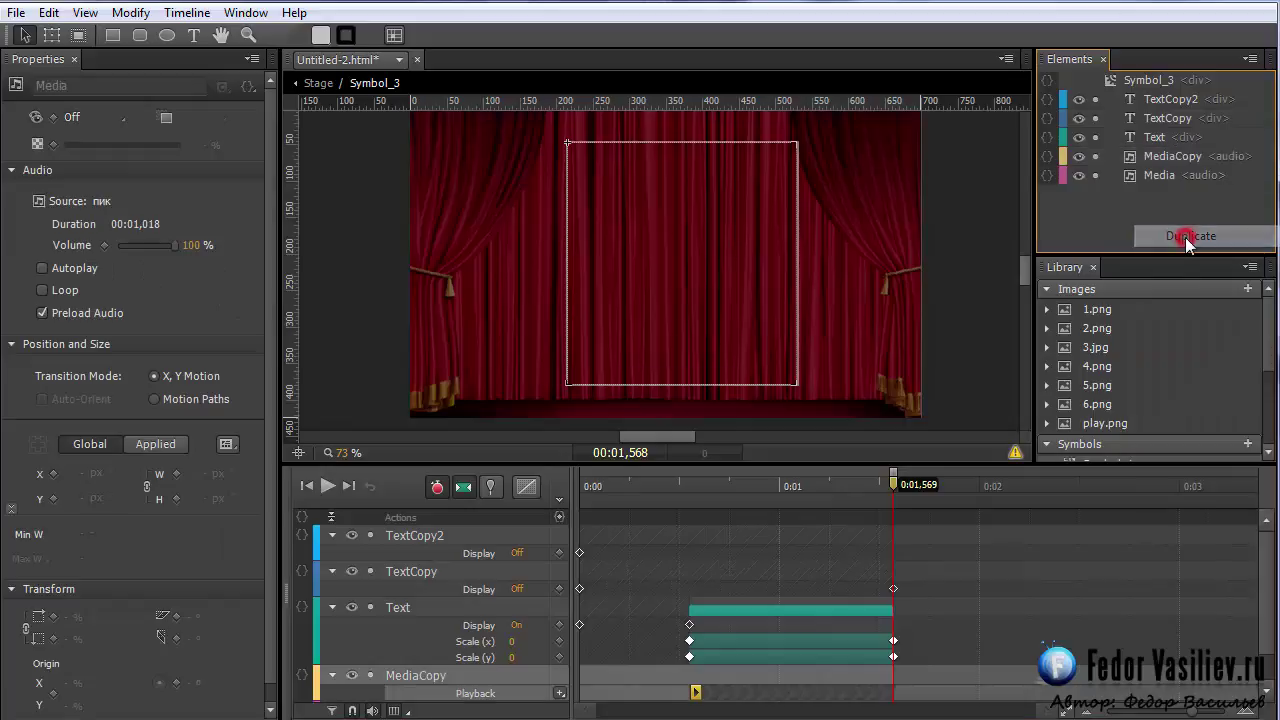
drag(1149, 158, 1154, 136)
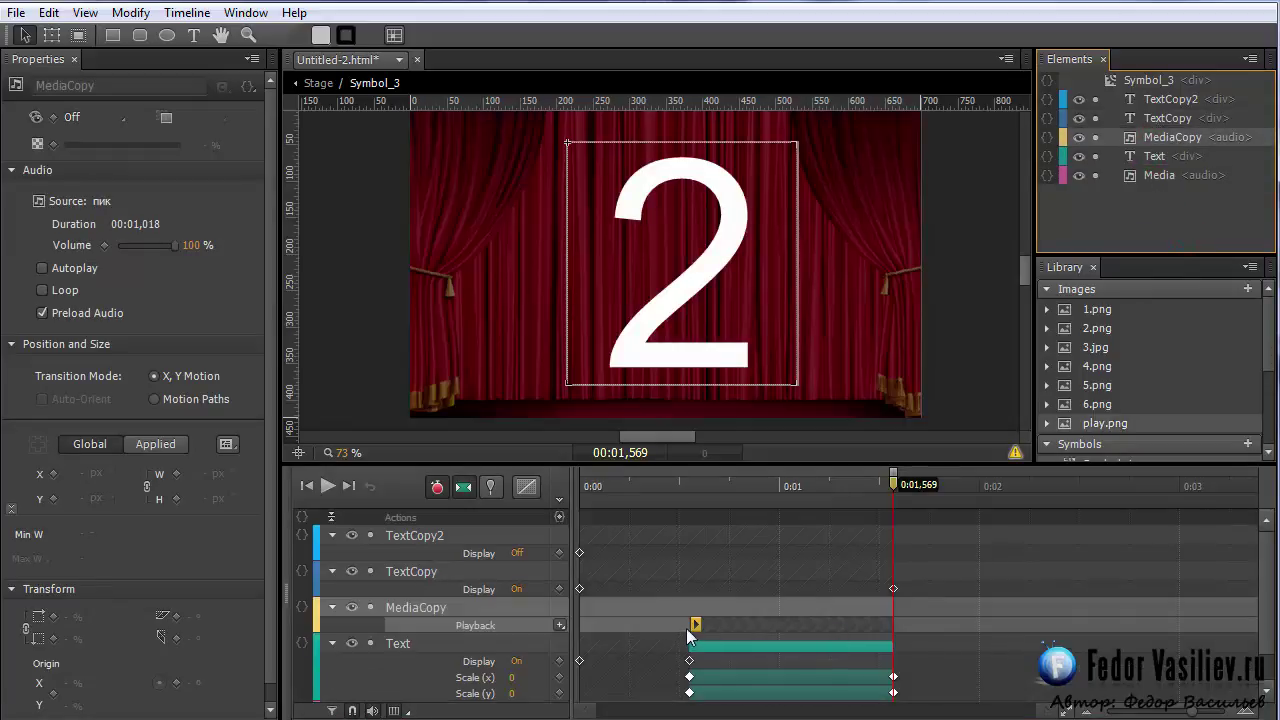
drag(730, 628, 895, 632)
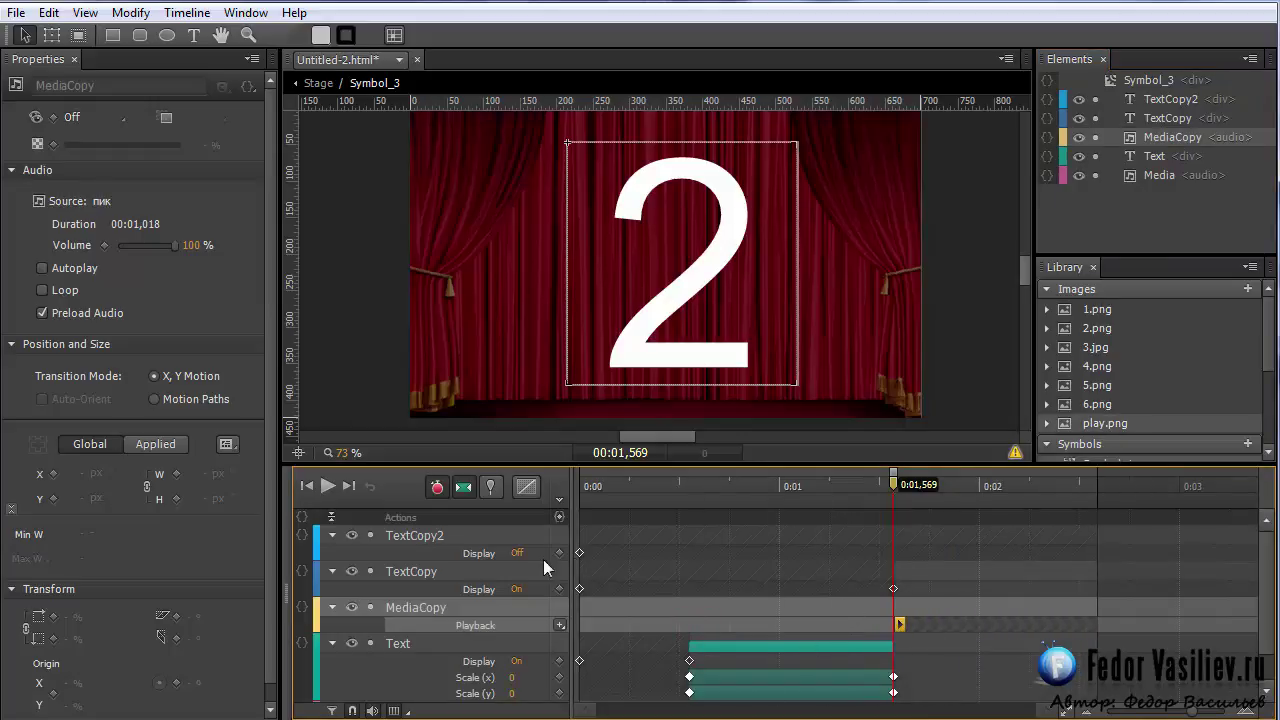
- Animate the digit 2 shrinking from 100% to 0% scale between 0:01,569 and 0:02,588
click(412, 578)
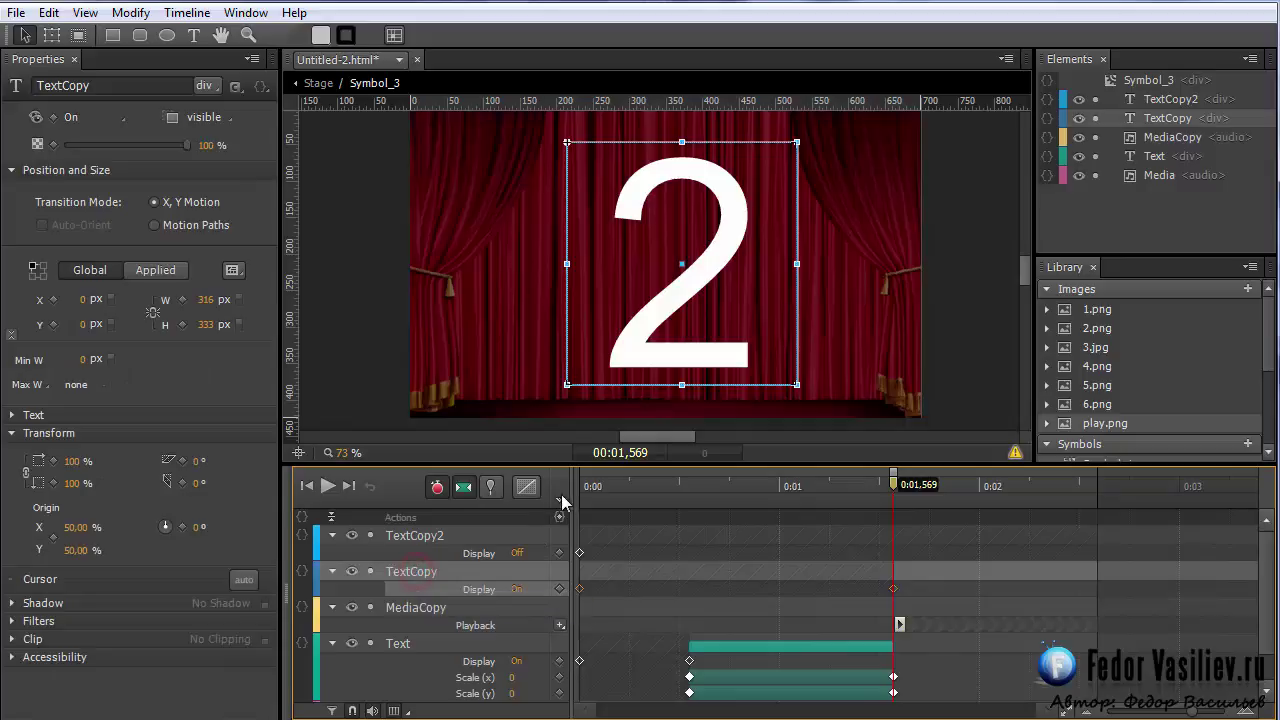
click(489, 487)
drag(889, 490, 1097, 540)
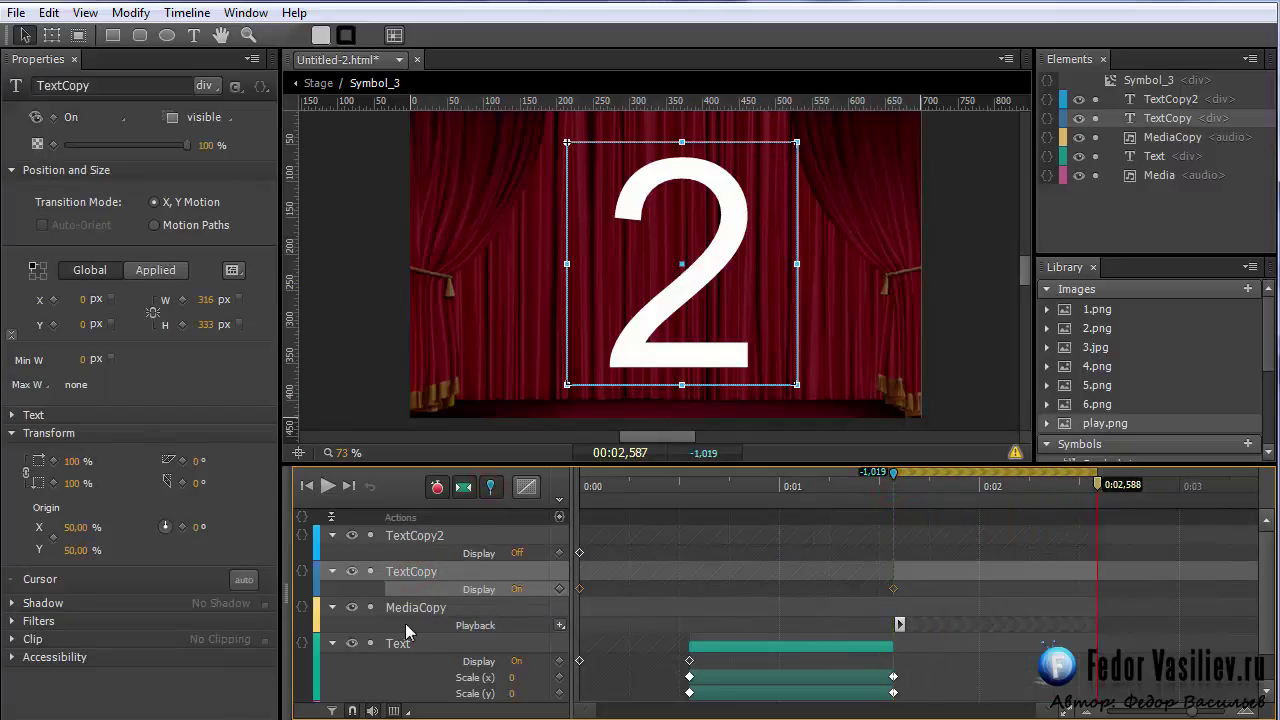
click(74, 461)
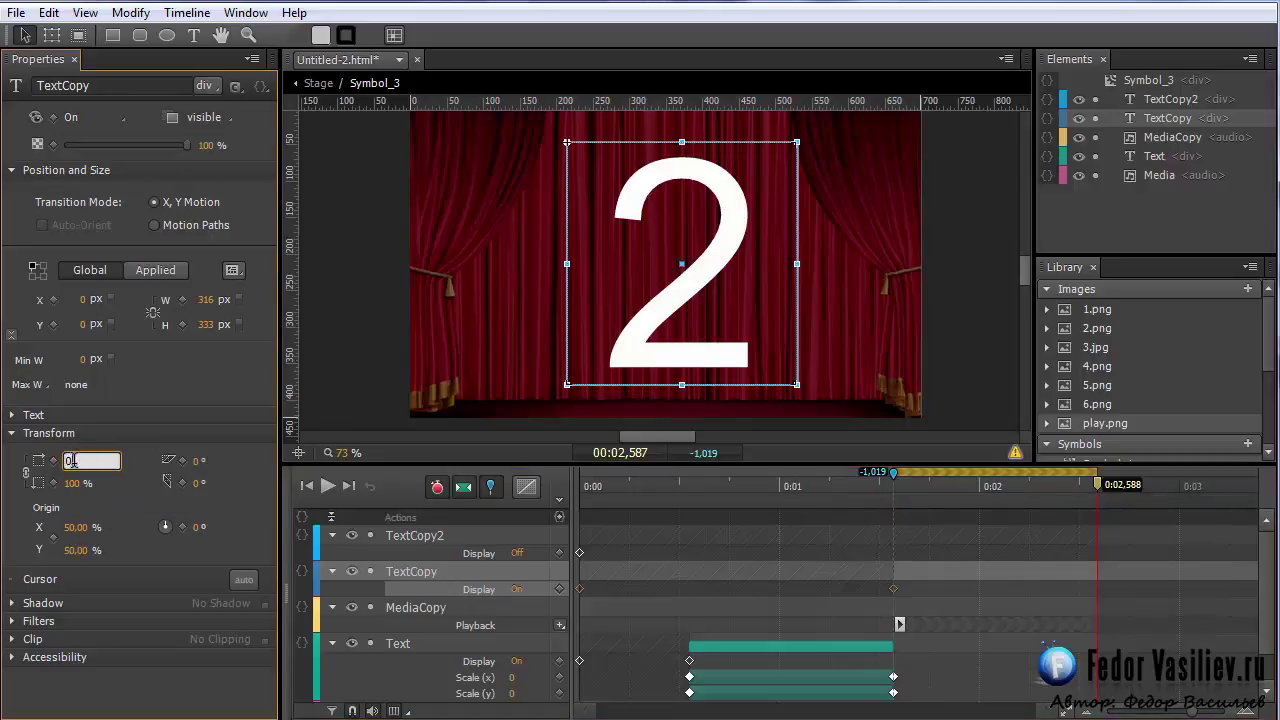
text(0)
key(Return)
click(490, 486)
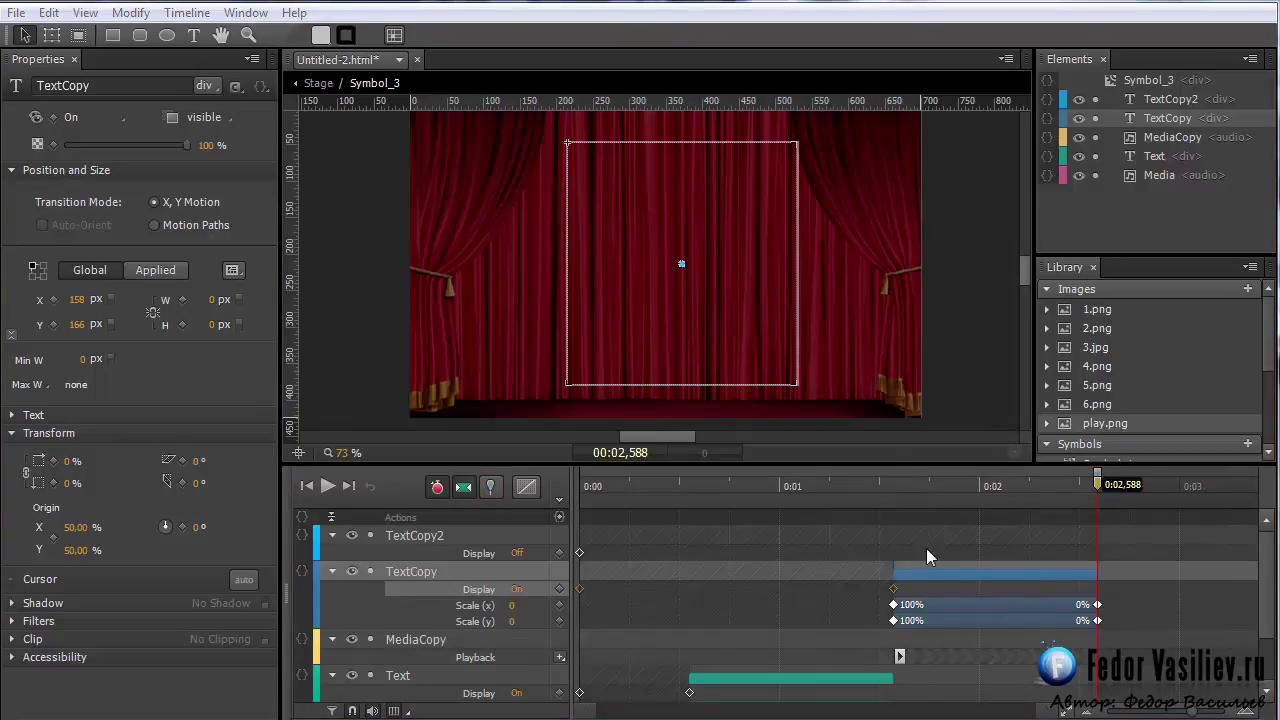
- Set the display of TextCopy2, the digit 1, to On at 0:02,588
drag(900, 493, 1097, 555)
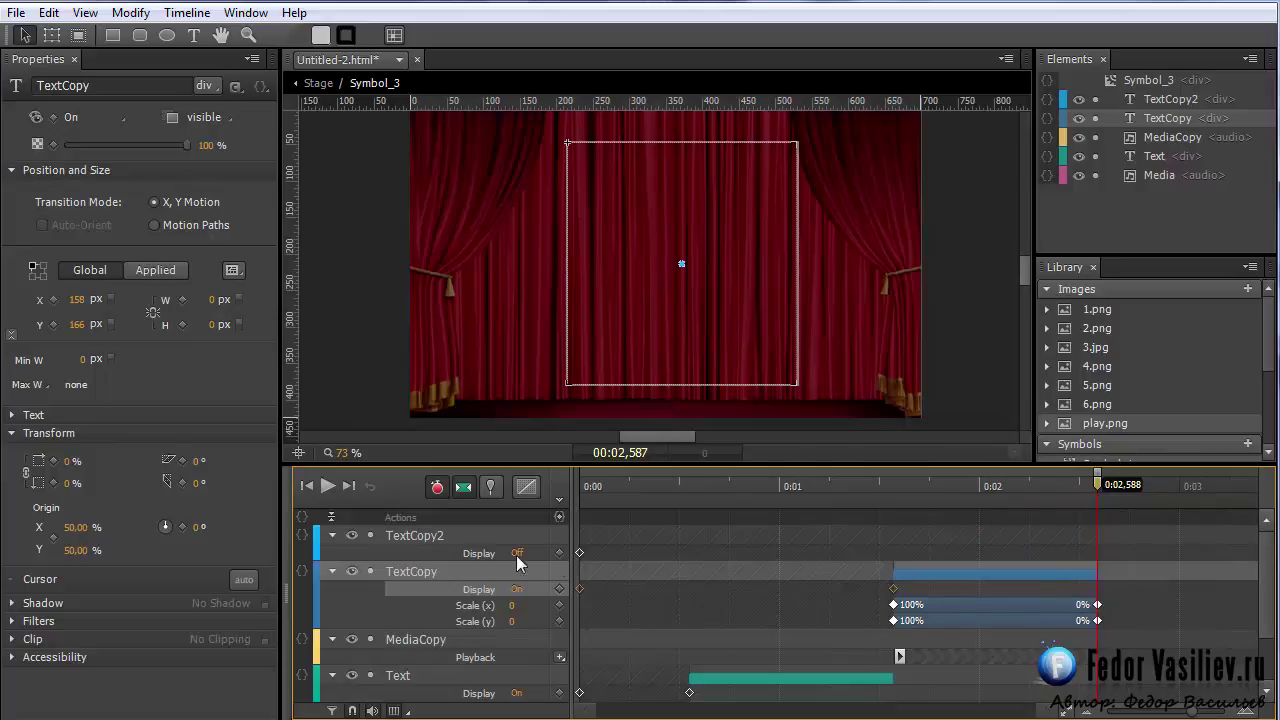
click(436, 535)
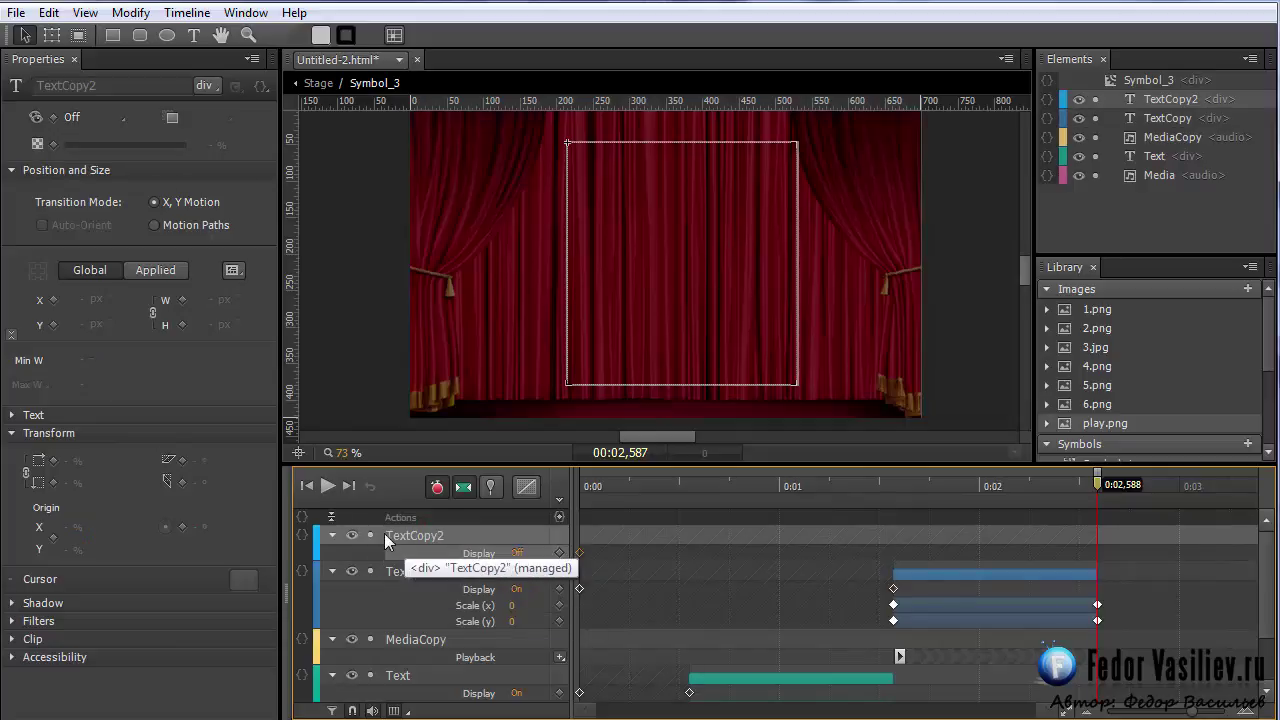
click(80, 117)
click(100, 172)
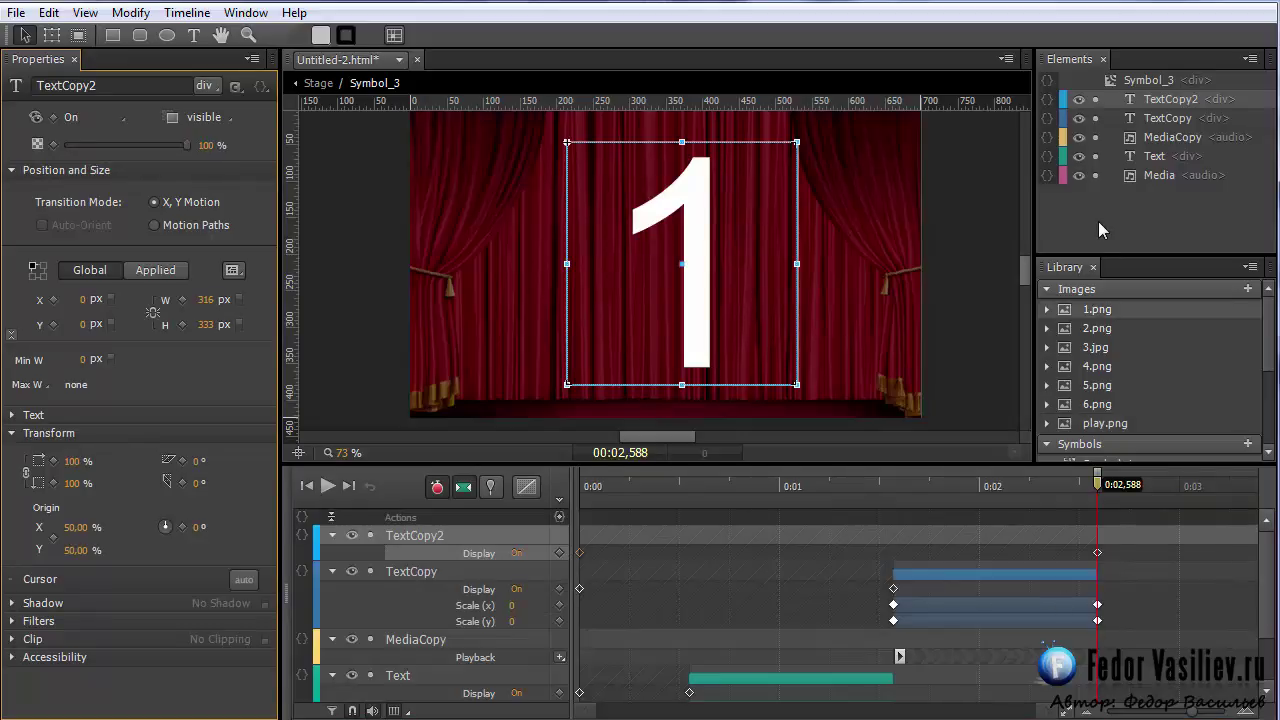
- Duplicate the MediaCopy audio, place the copy above TextCopy2, and shift its playback trigger to 0:02,588
click(1142, 139)
right_click(1142, 137)
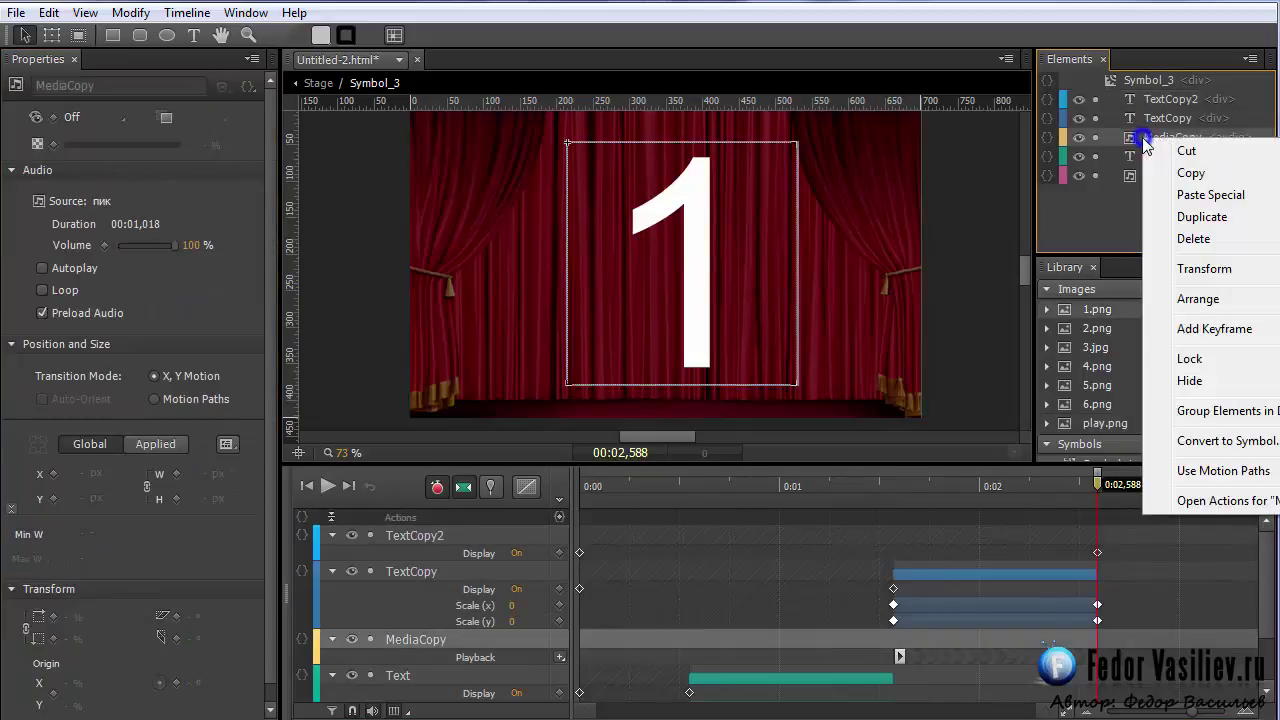
click(1201, 217)
click(973, 528)
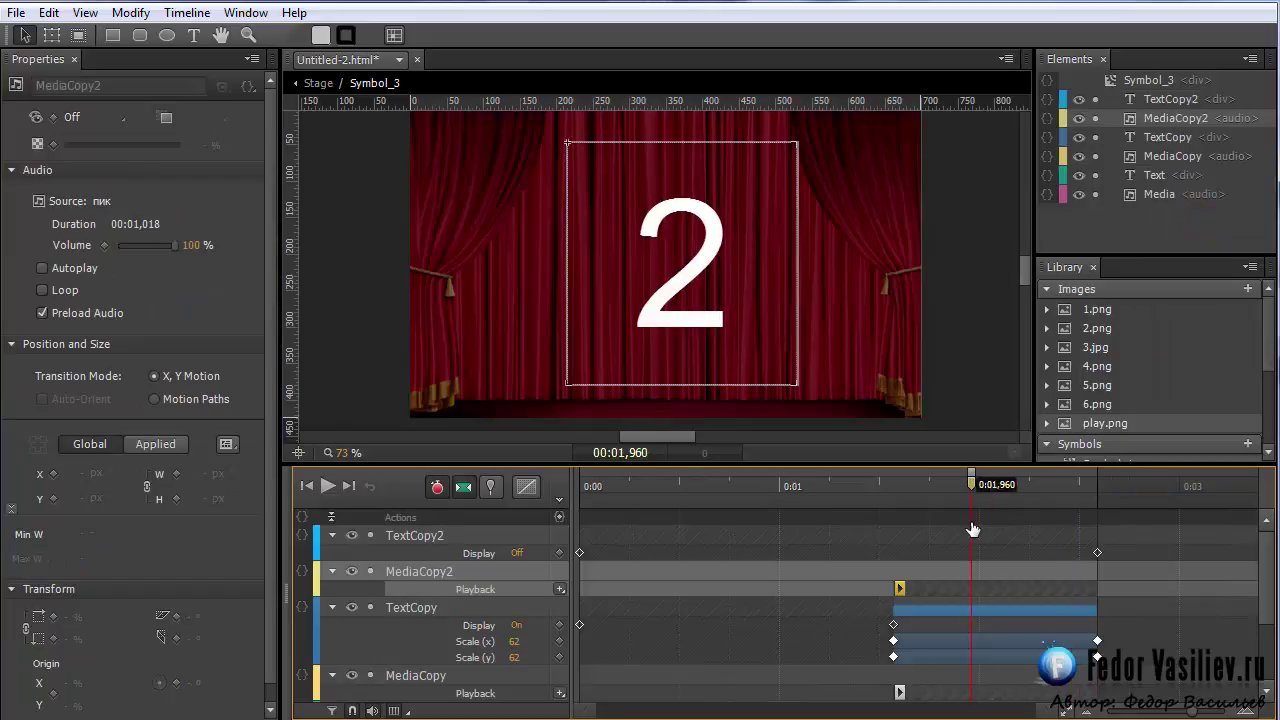
drag(1159, 120, 1159, 95)
click(1095, 590)
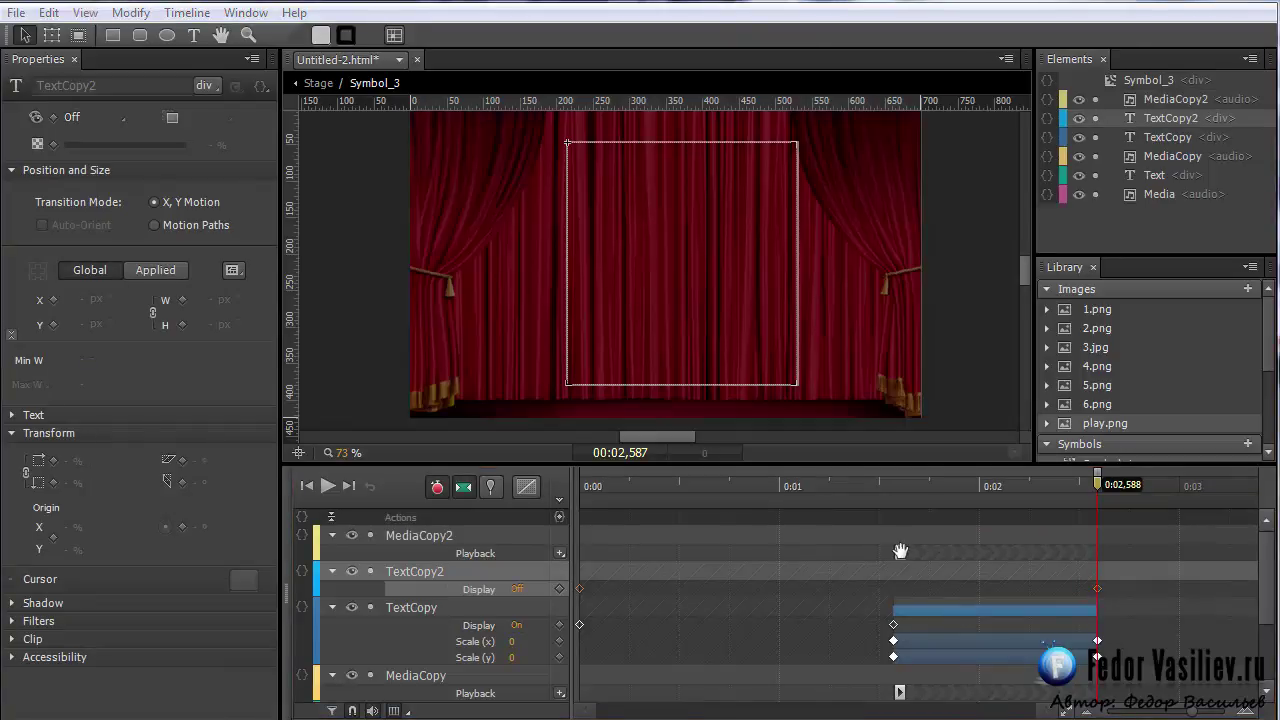
drag(900, 553, 1103, 570)
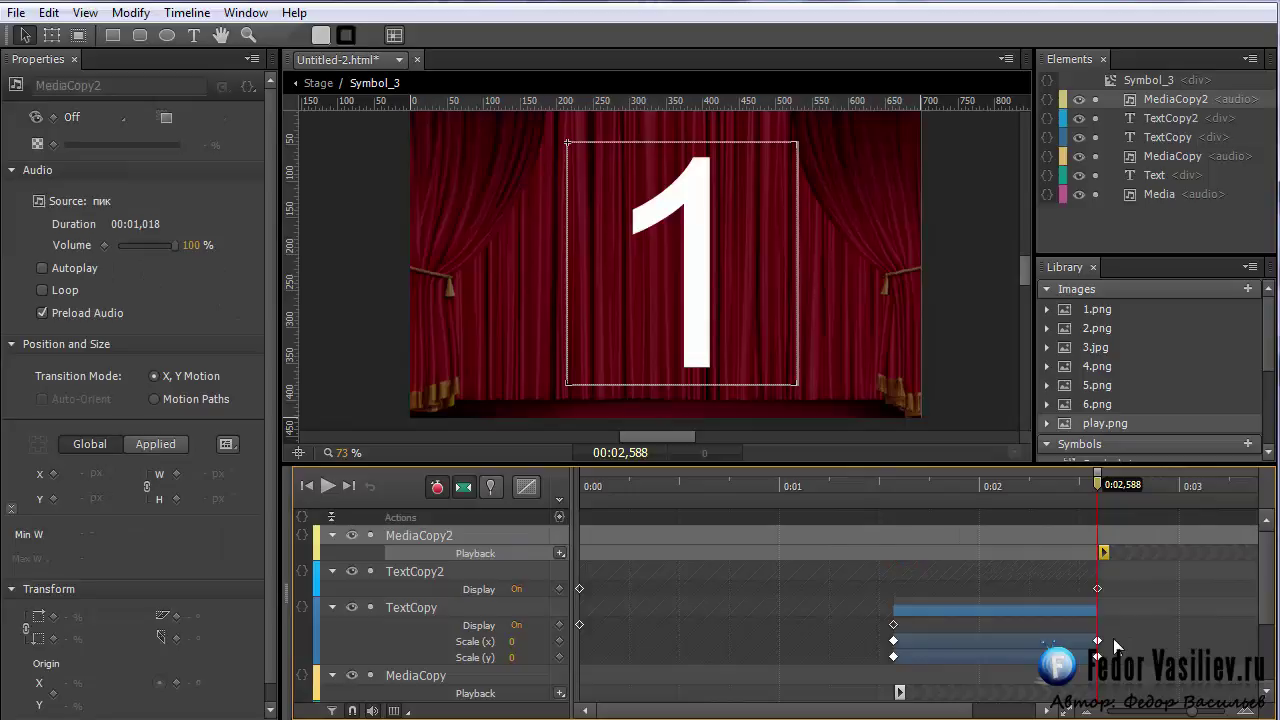
- Animate the digit 1 shrinking from 100% to 0% scale between 0:02,588 and 0:03,606
click(422, 571)
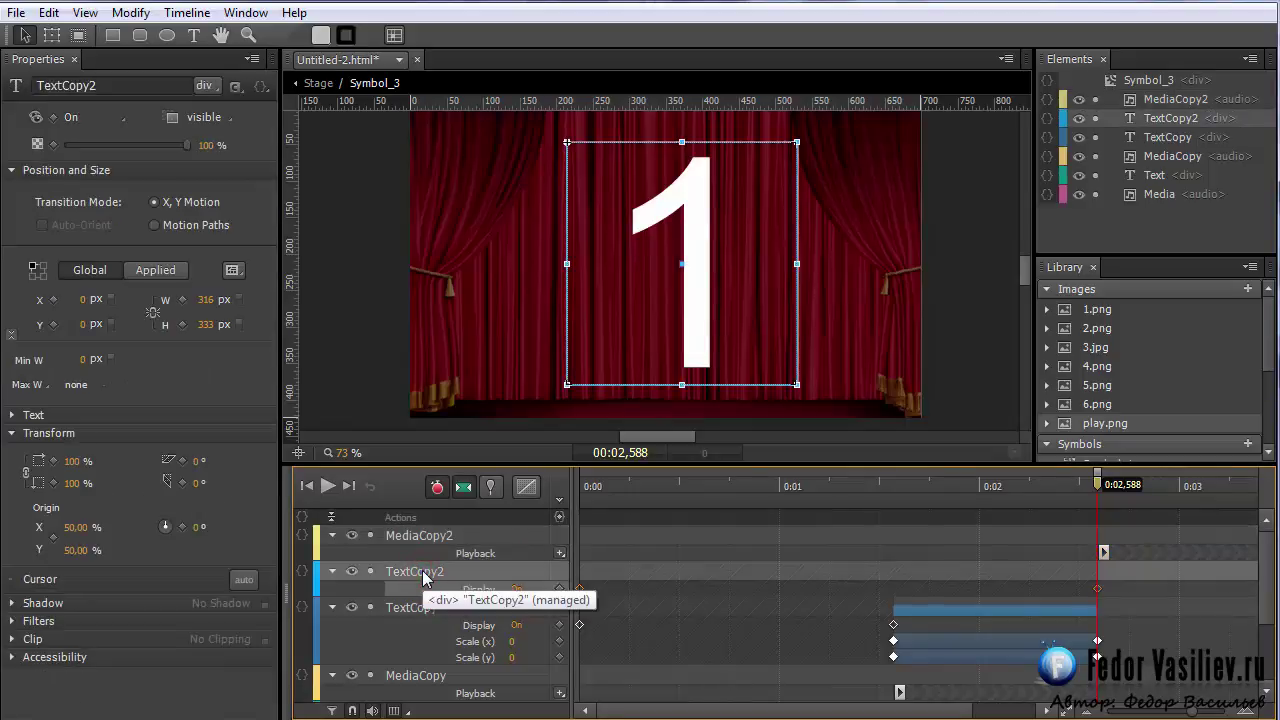
click(491, 487)
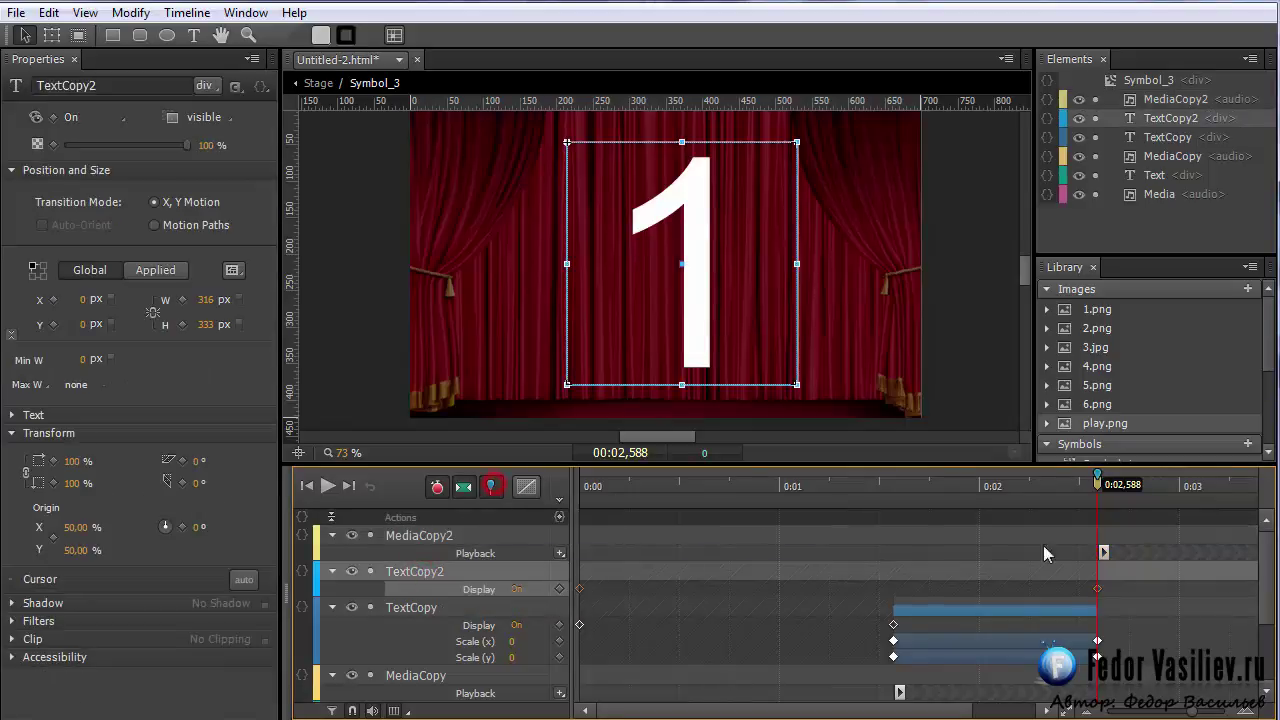
drag(954, 712, 1017, 712)
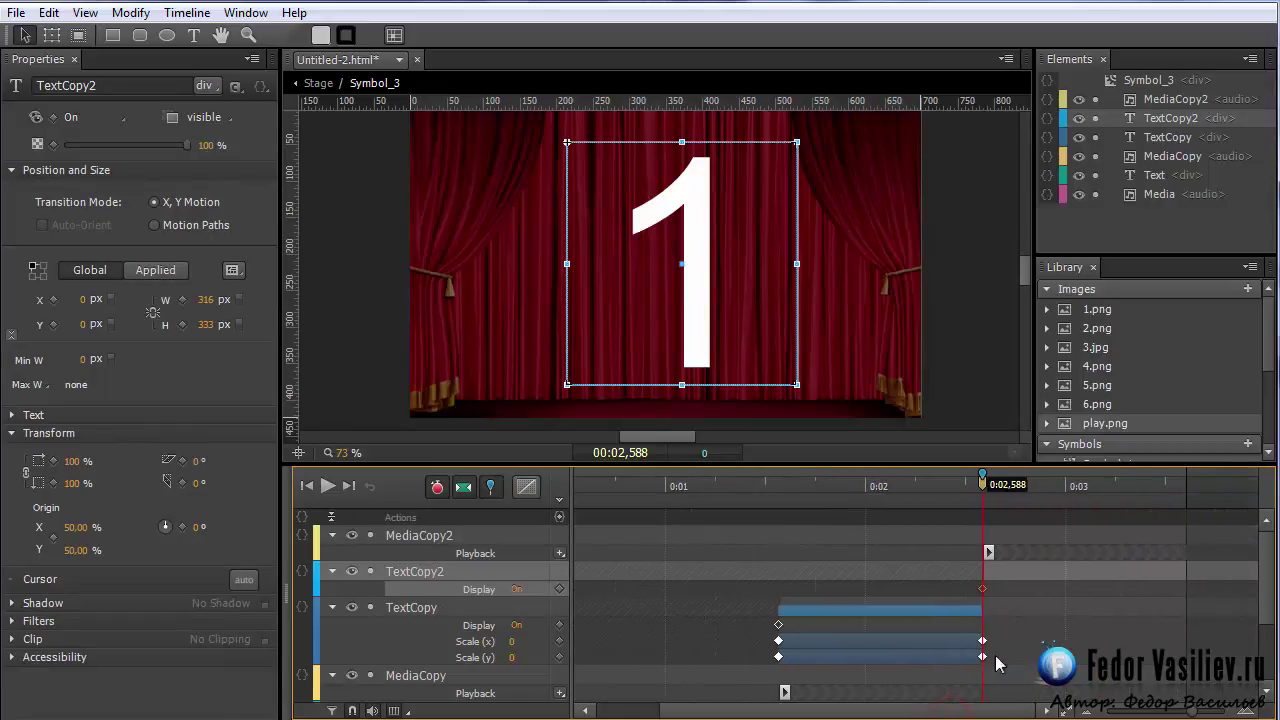
drag(982, 487, 1187, 530)
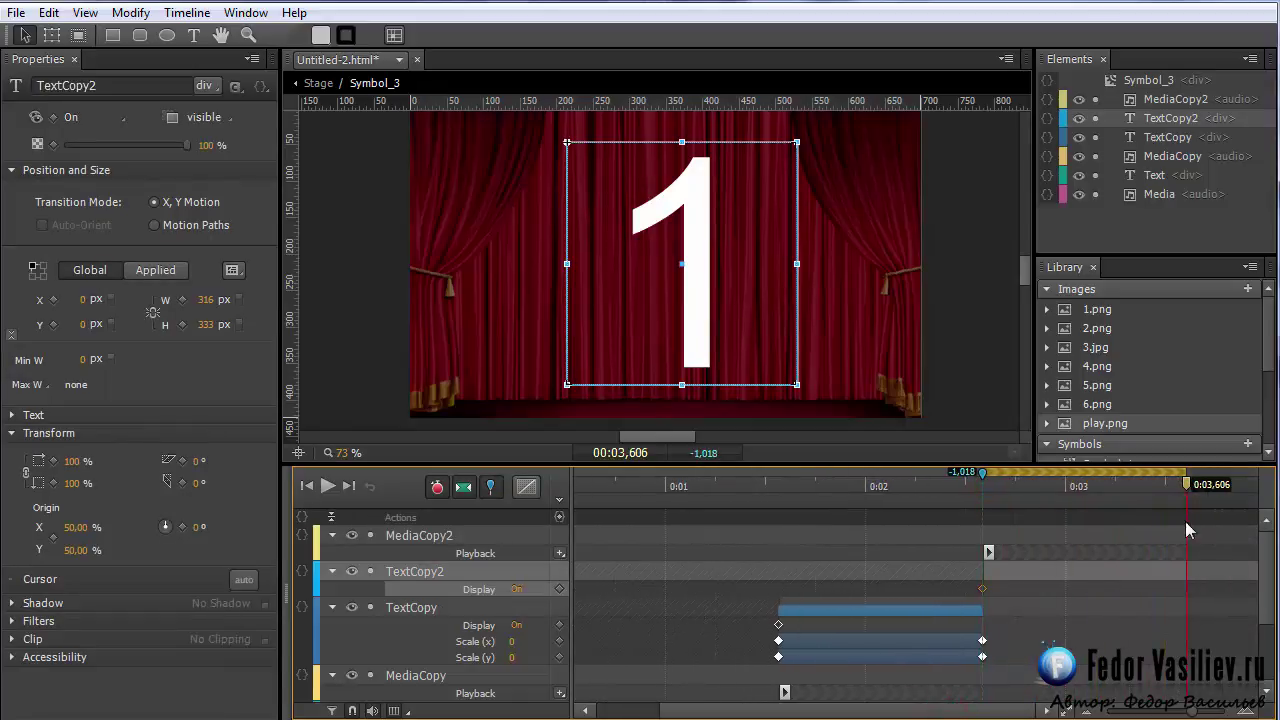
click(72, 461)
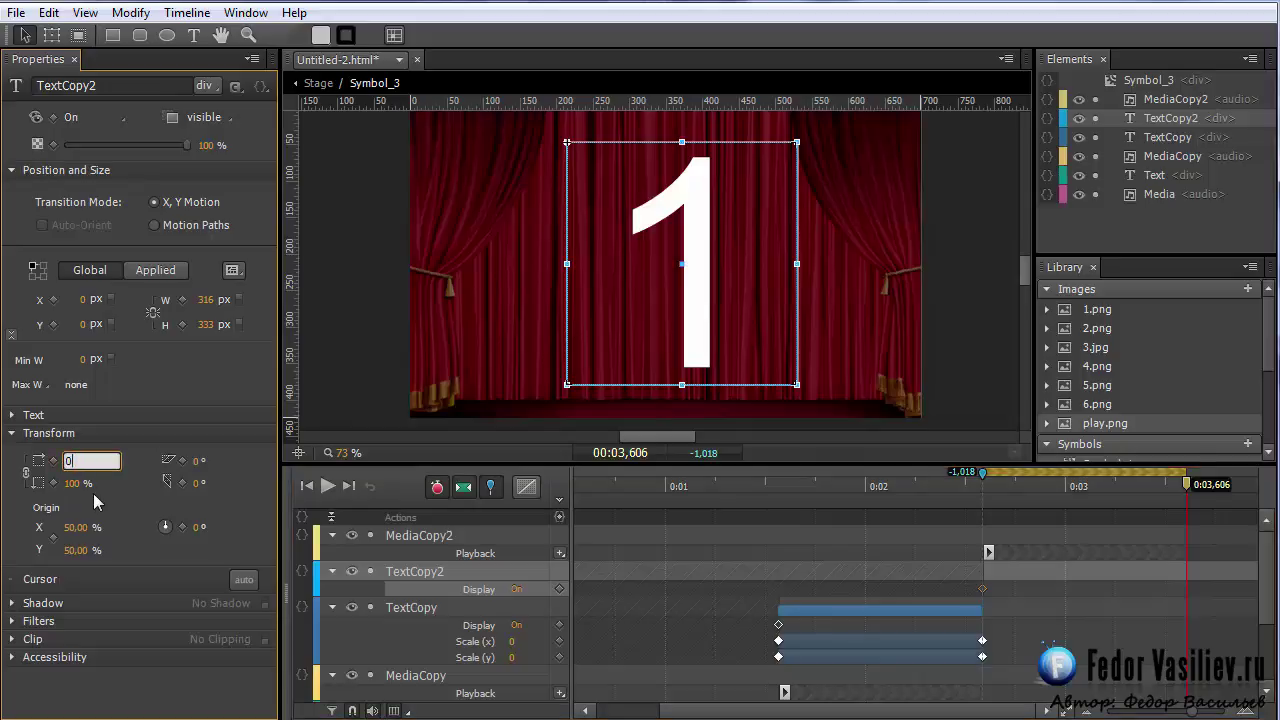
key(Return)
click(490, 487)
- Play the countdown timeline from 0:00 to preview the three shrinking digits with their beeps
drag(950, 530, 447, 538)
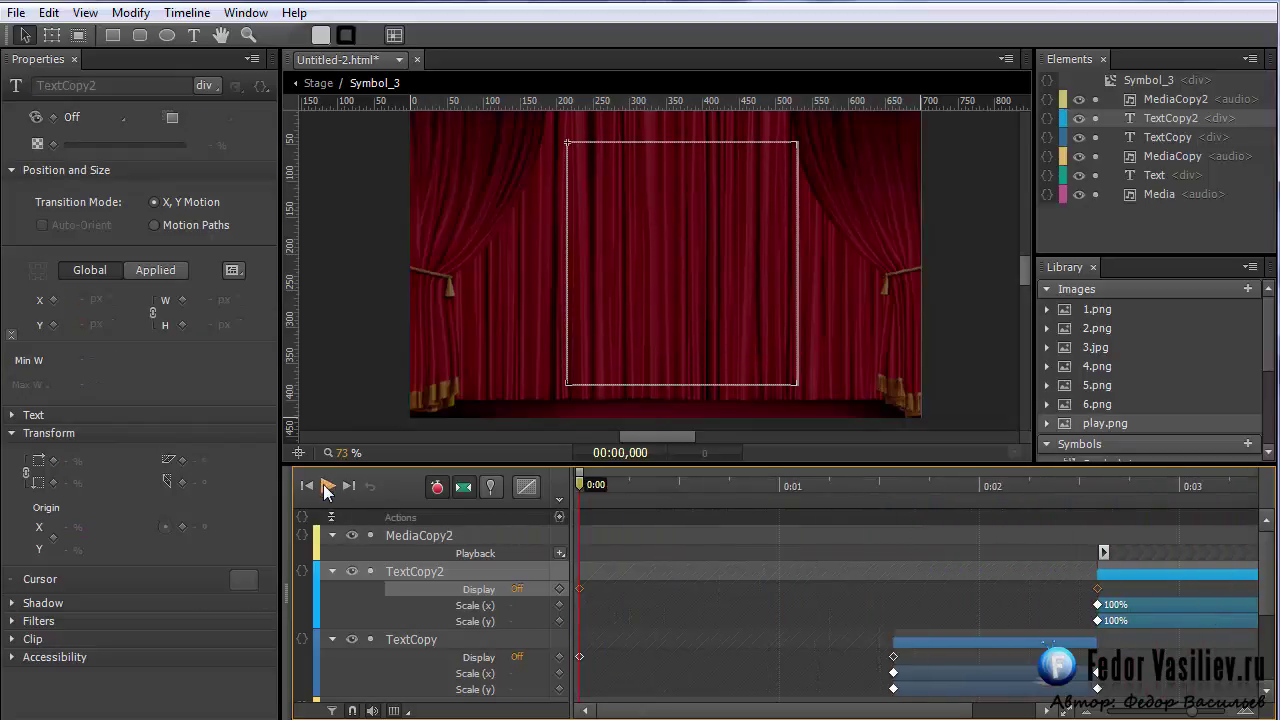
click(326, 485)
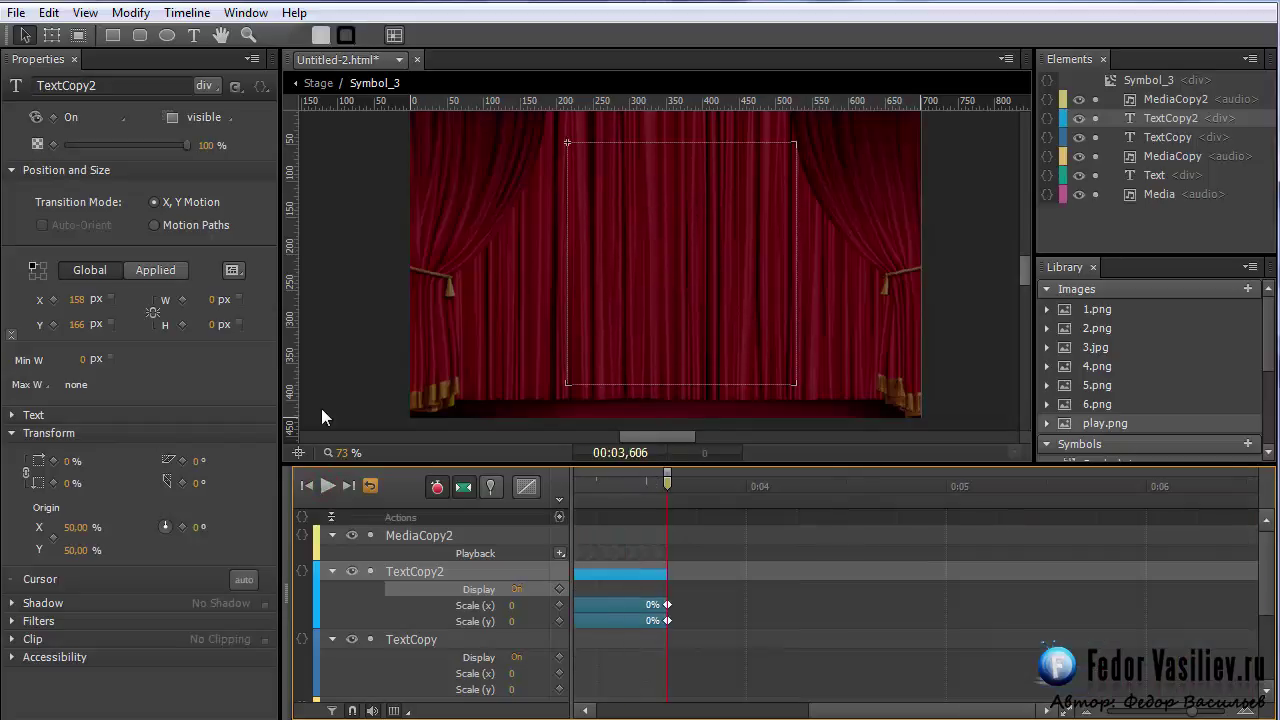
- Add a timeline trigger with the Stop playback action at the end of the countdown, 0:03,606
drag(926, 716, 843, 715)
click(918, 487)
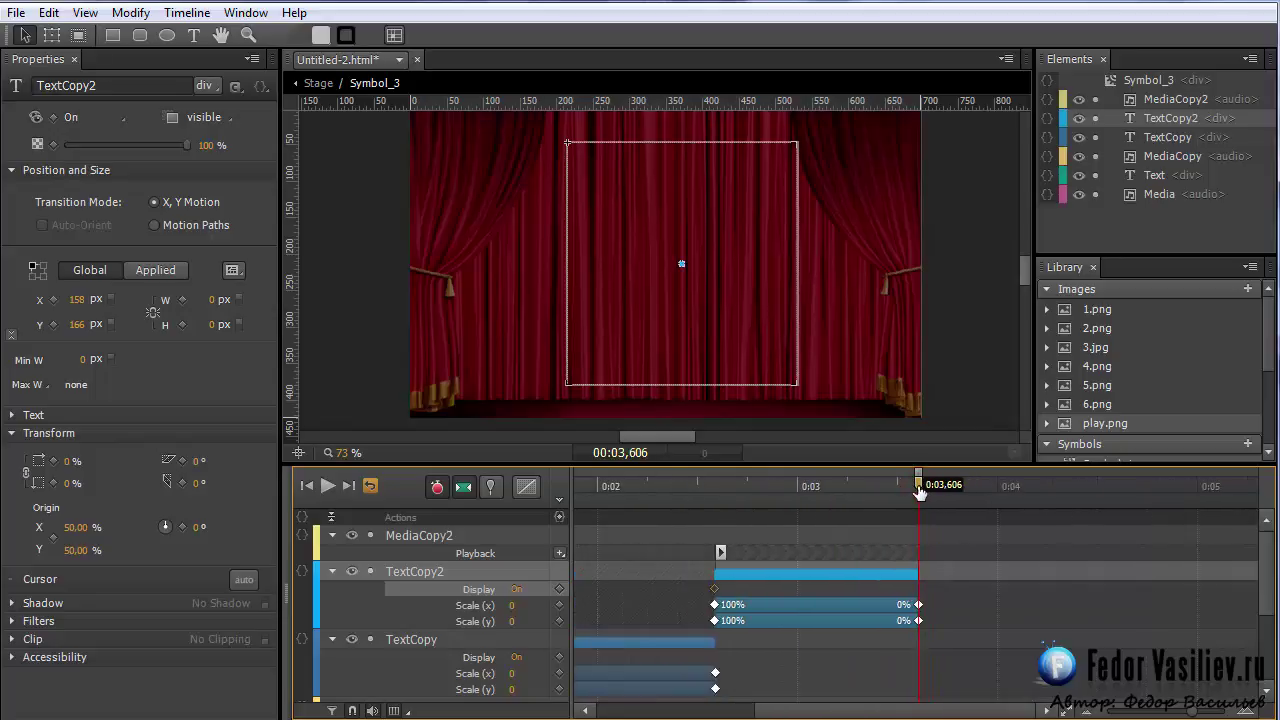
click(557, 517)
drag(420, 212, 742, 73)
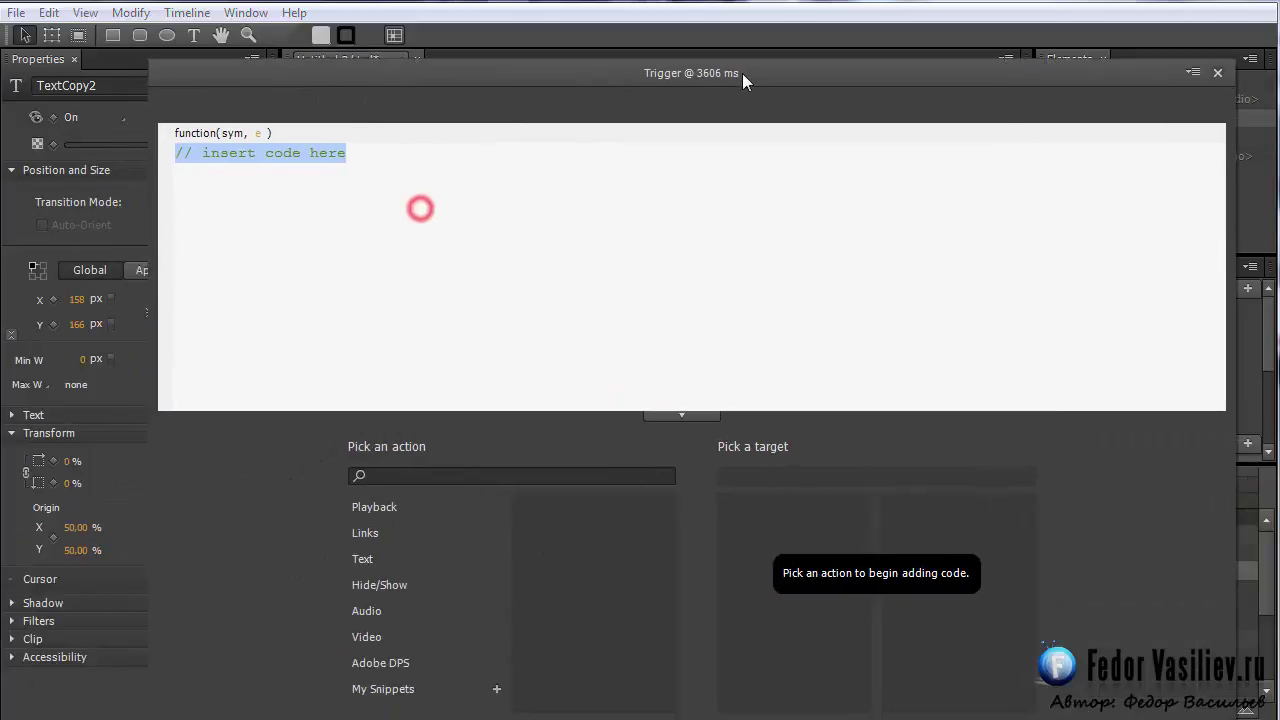
click(378, 506)
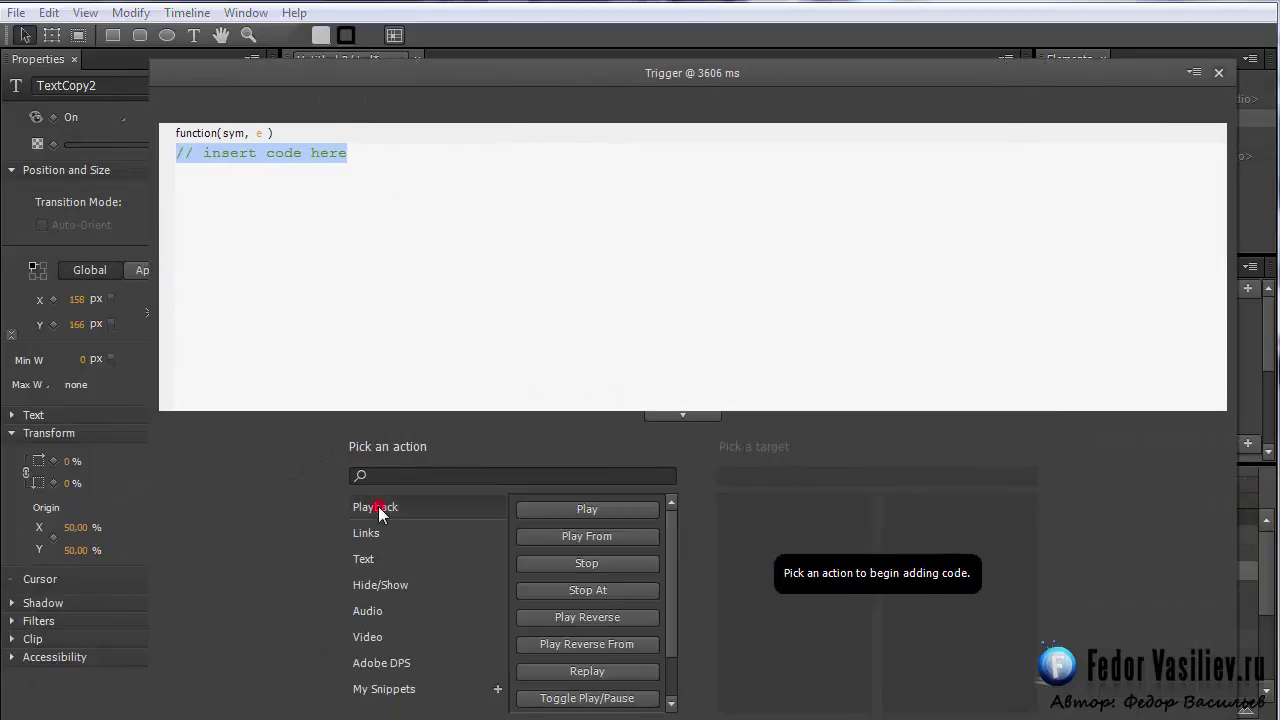
click(577, 563)
click(737, 536)
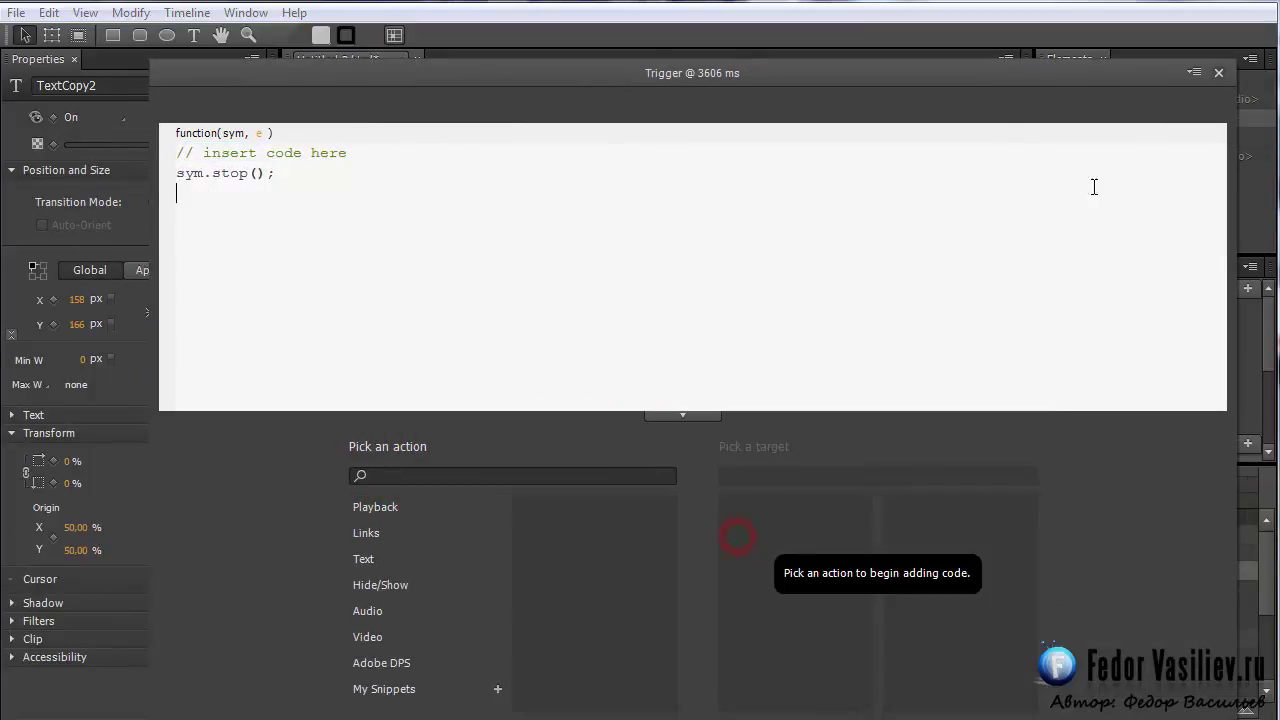
- Insert a timeline label named 2 in Symbol_3 at 0:00,435, just before the digit 3 appears
click(1218, 73)
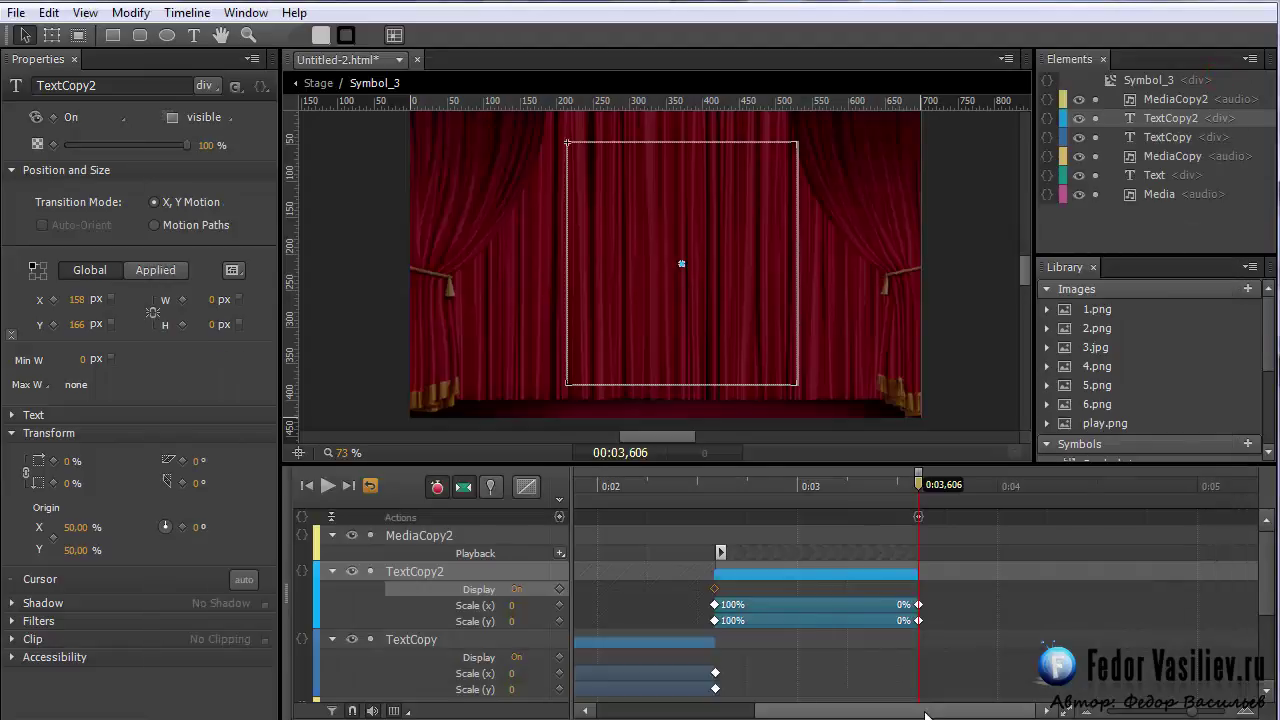
key(space)
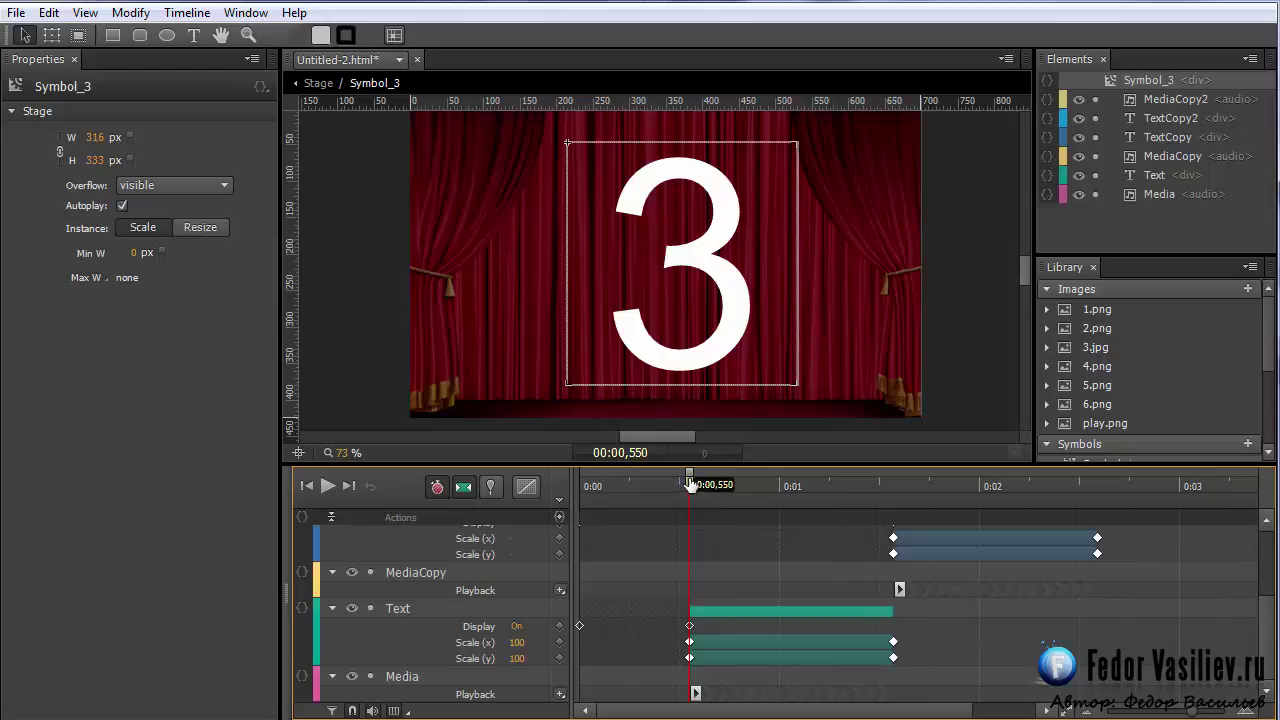
drag(690, 480, 667, 484)
click(561, 505)
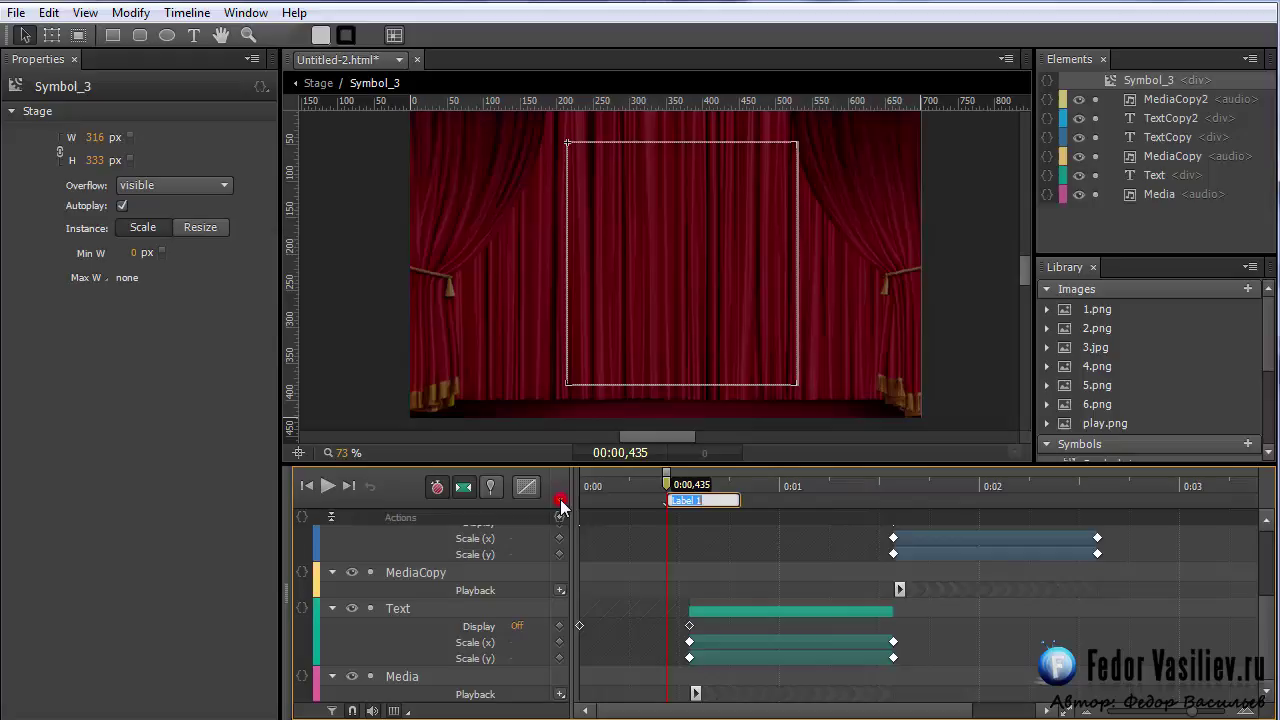
text(2)
key(Return)
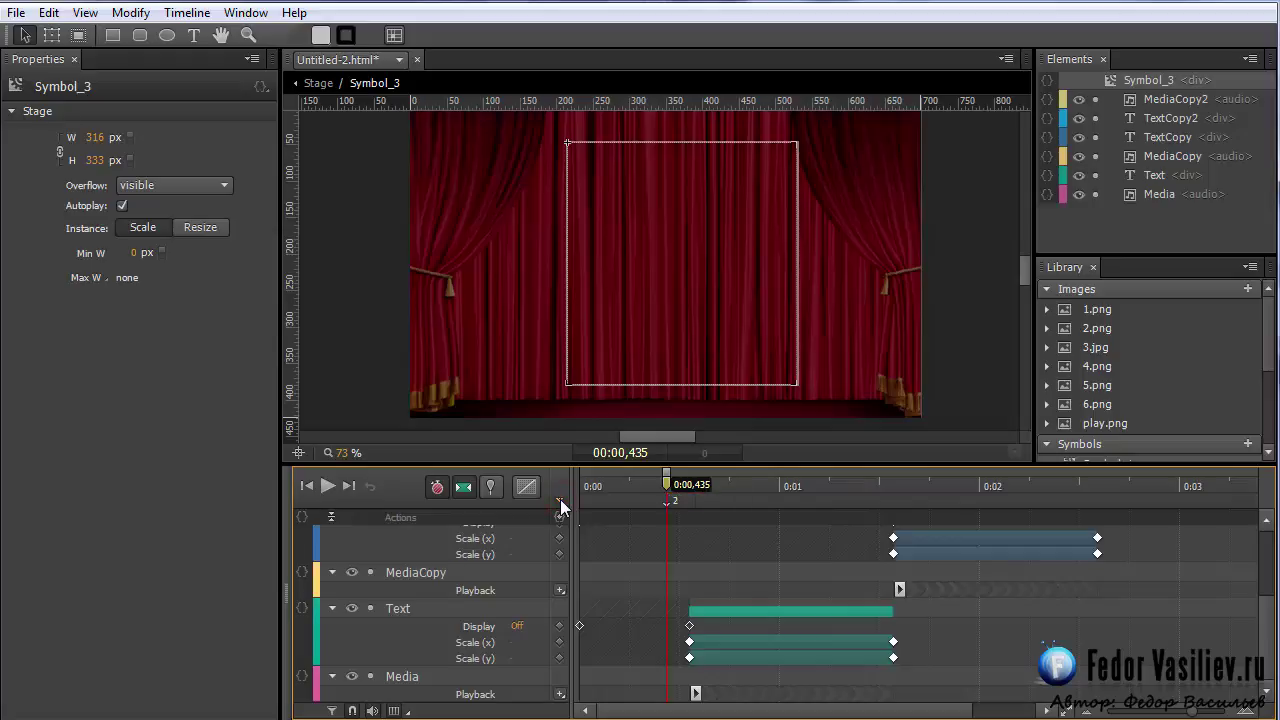
- Return to the main Stage at 0:00 and open the click code of Symbol_1, ready to write on a new line
click(306, 88)
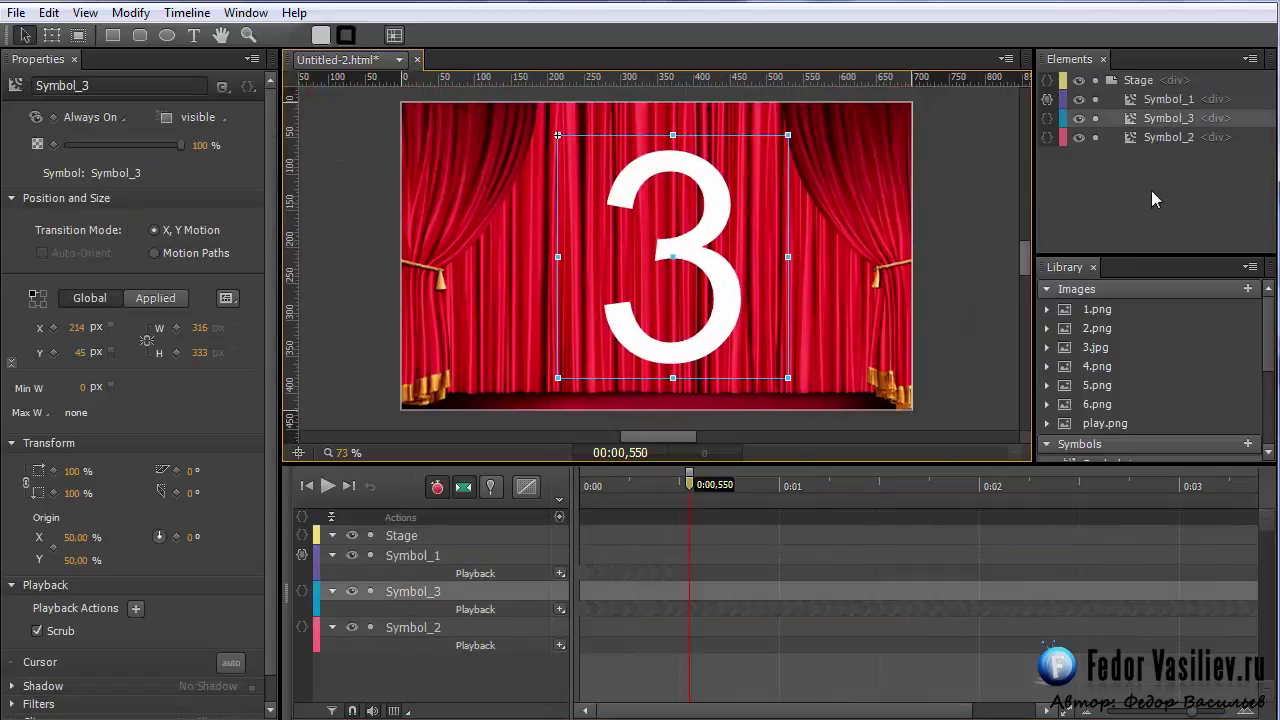
click(1131, 101)
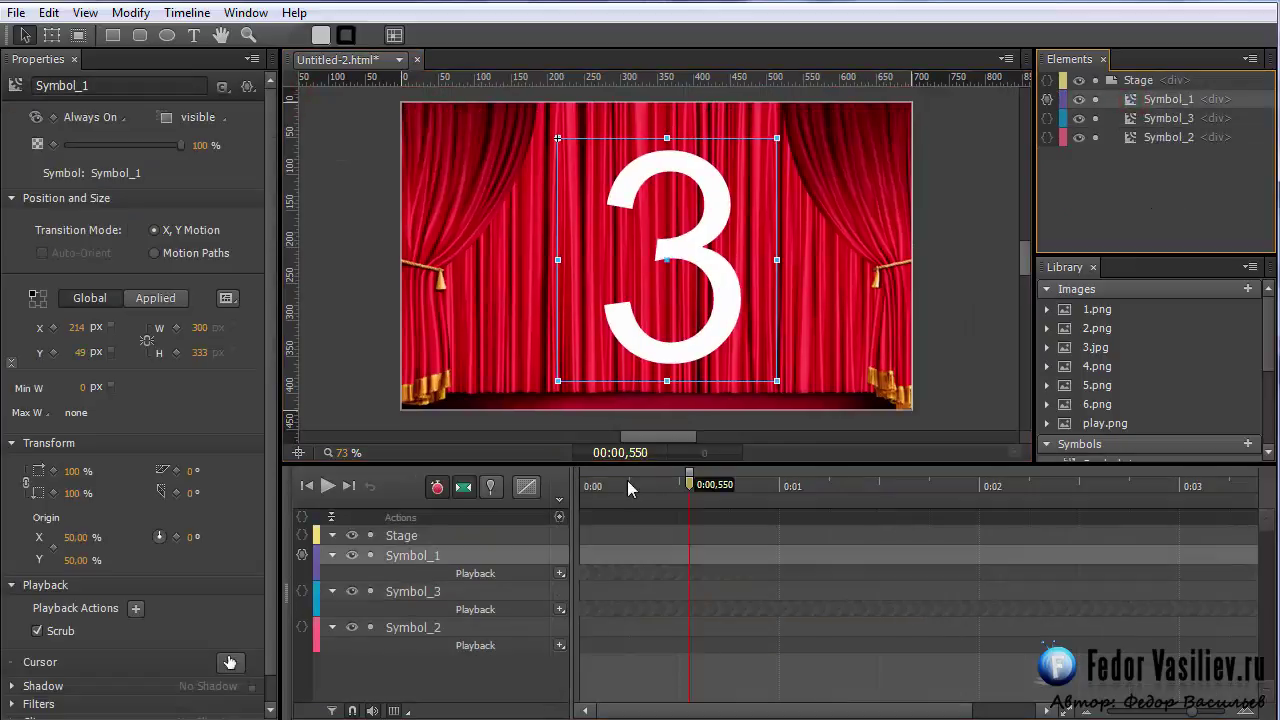
key(Home)
click(1137, 104)
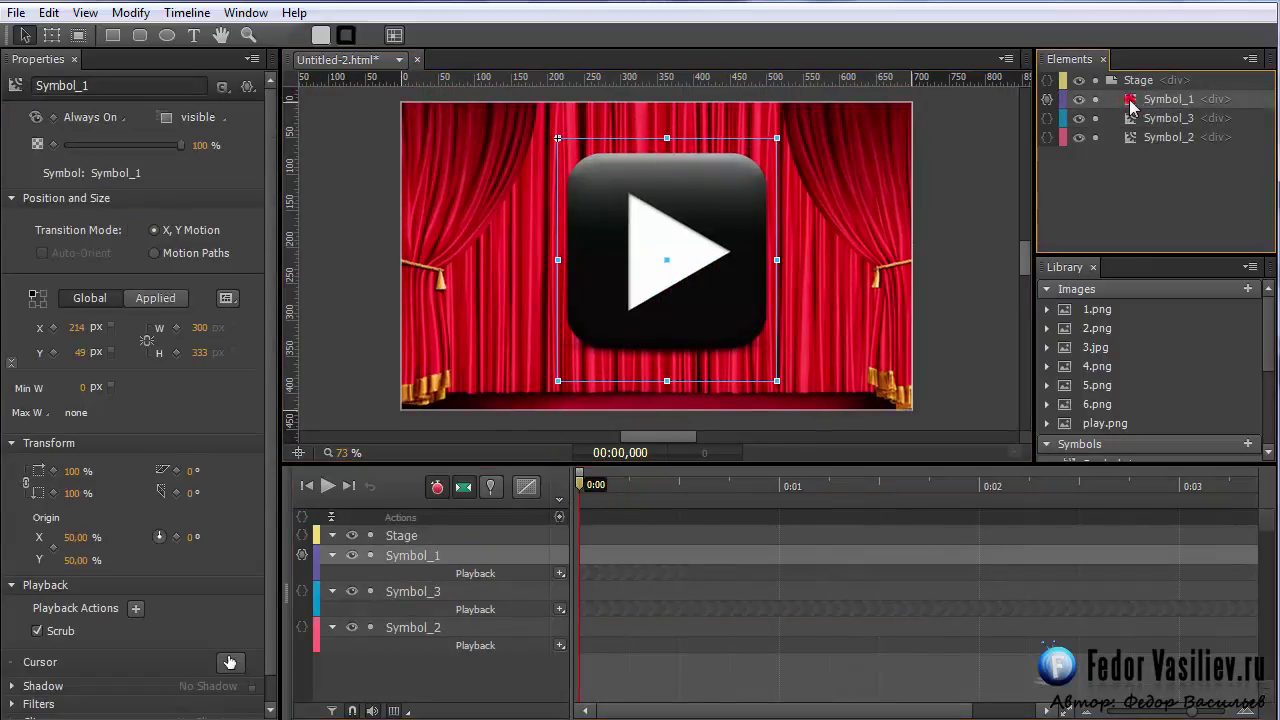
click(1046, 100)
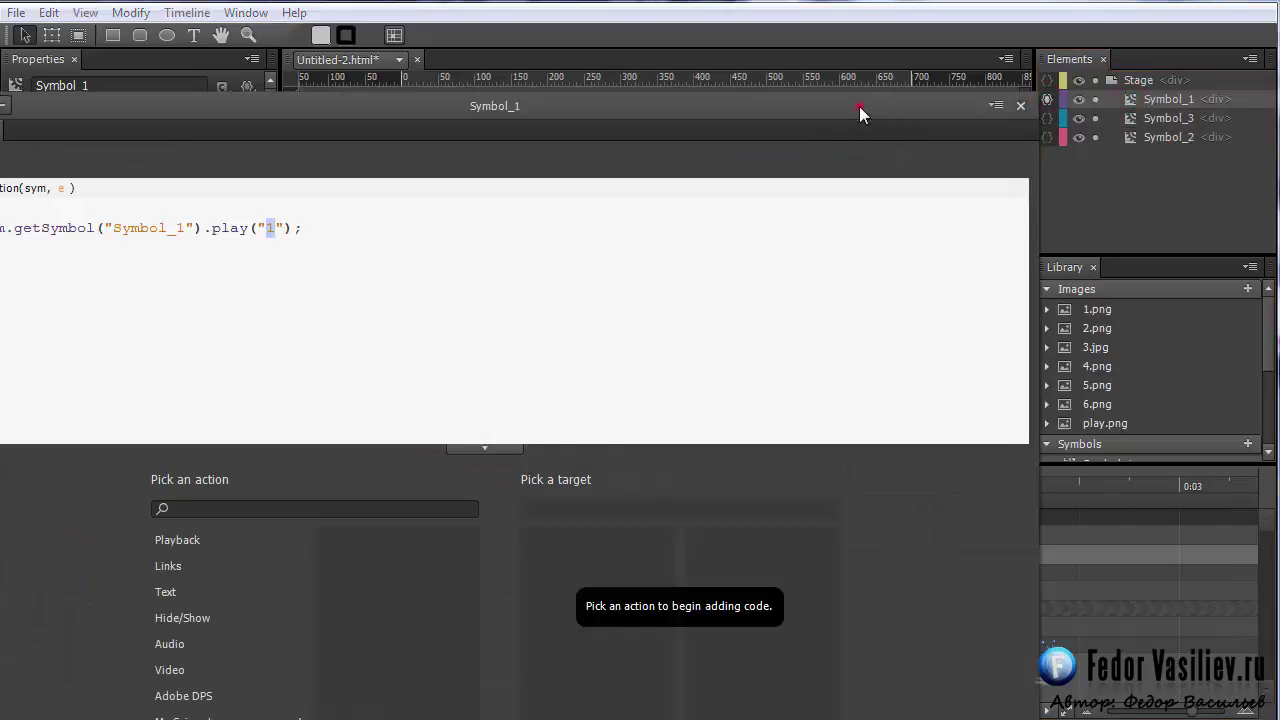
drag(859, 106, 1047, 58)
click(528, 183)
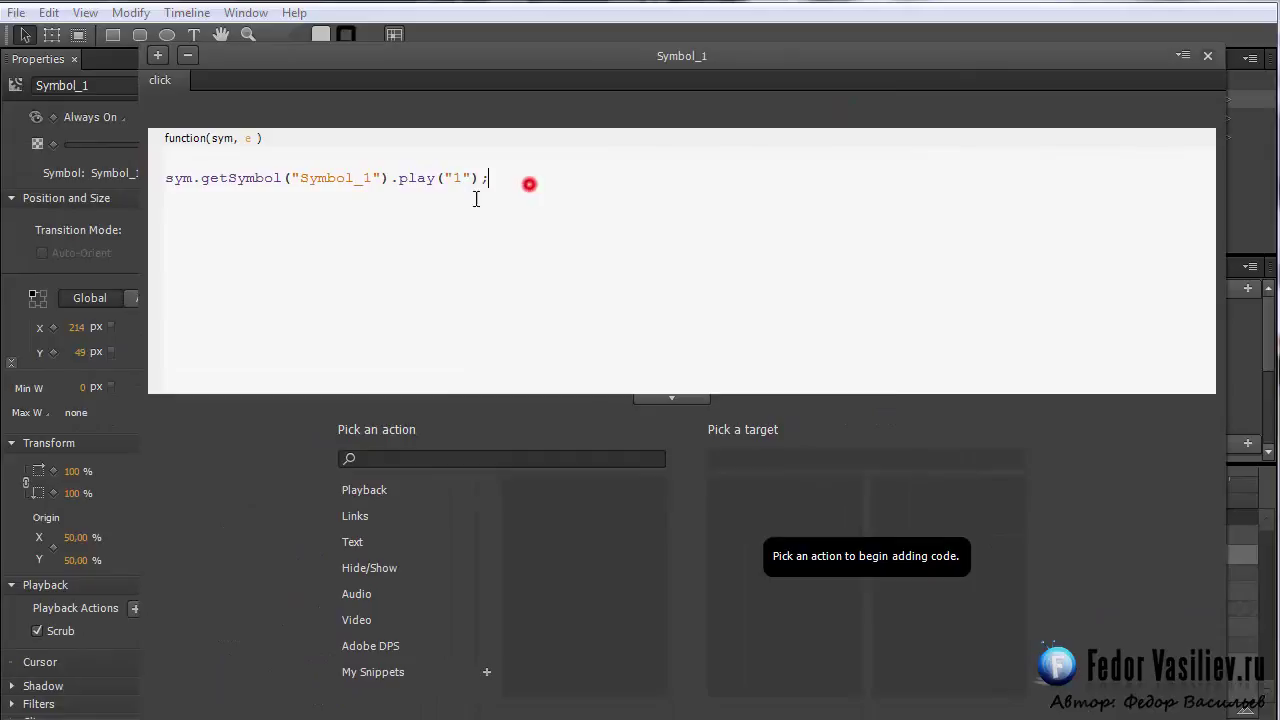
click(176, 200)
drag(503, 177, 163, 180)
click(188, 201)
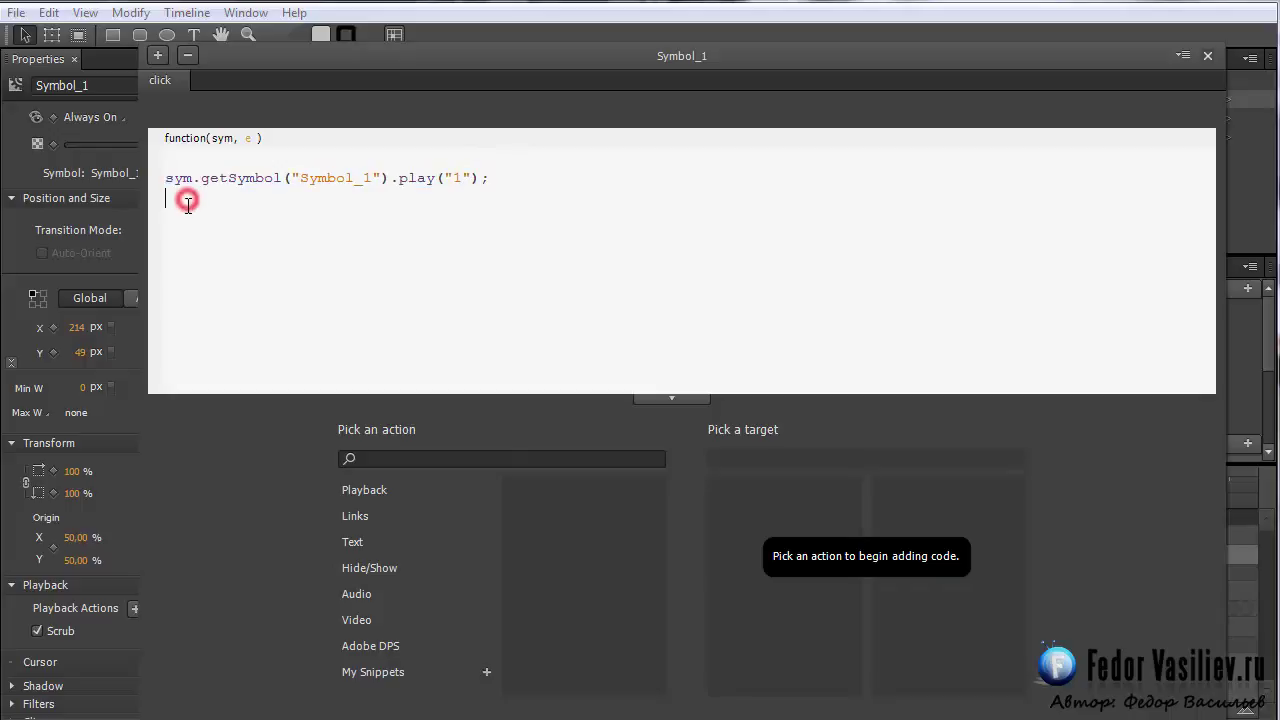
- Add a Play action targeting Symbol_3 to the click code of Symbol_1 and close the code editor
click(358, 488)
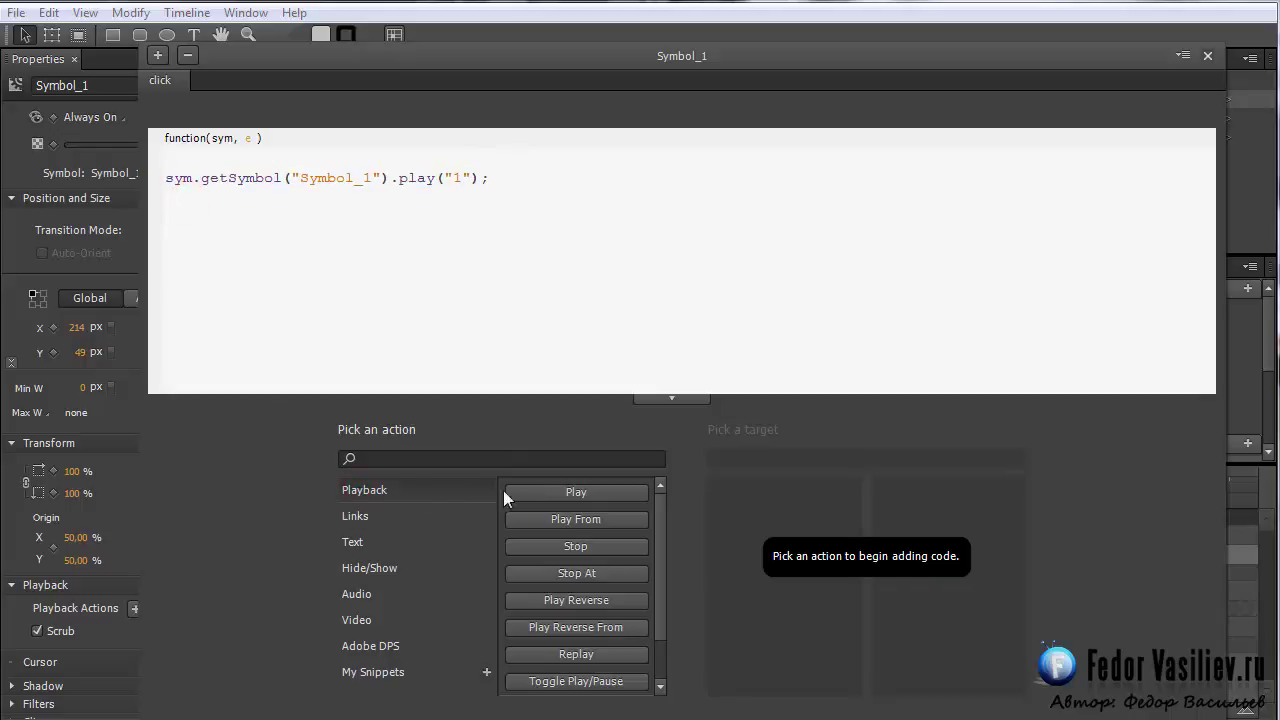
click(578, 492)
click(735, 516)
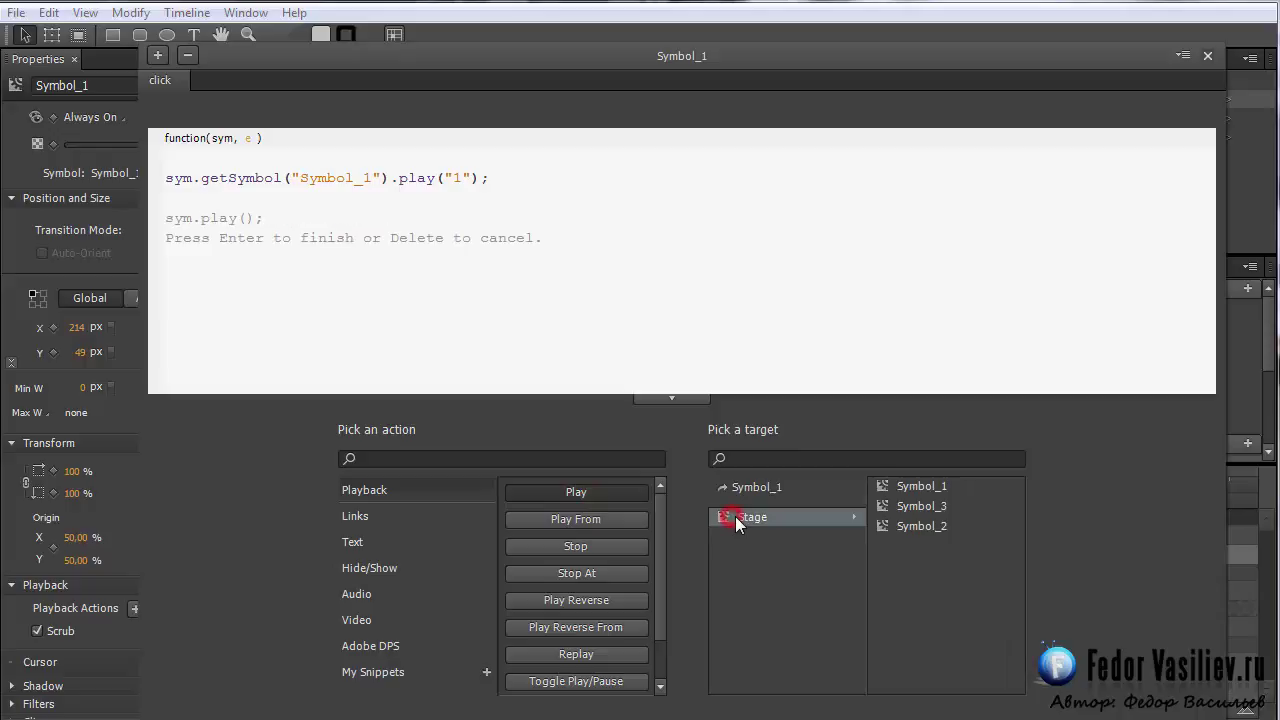
drag(851, 67, 873, 32)
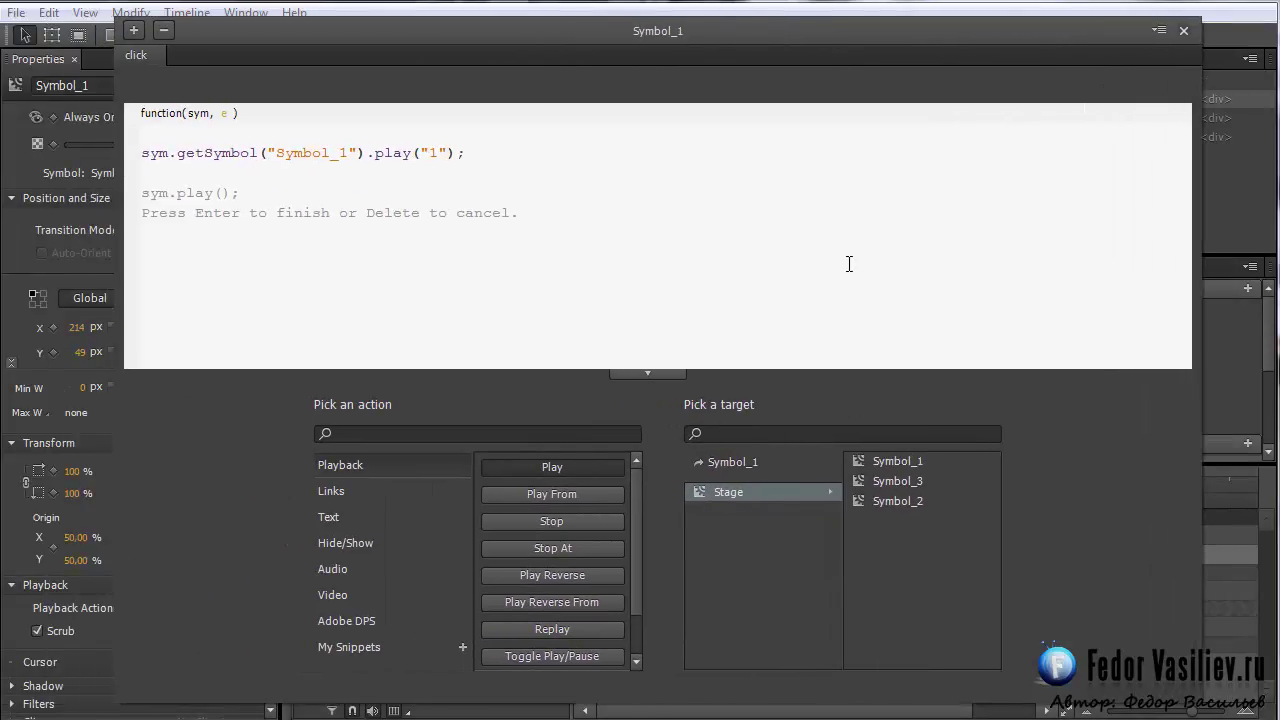
click(860, 480)
key(Return)
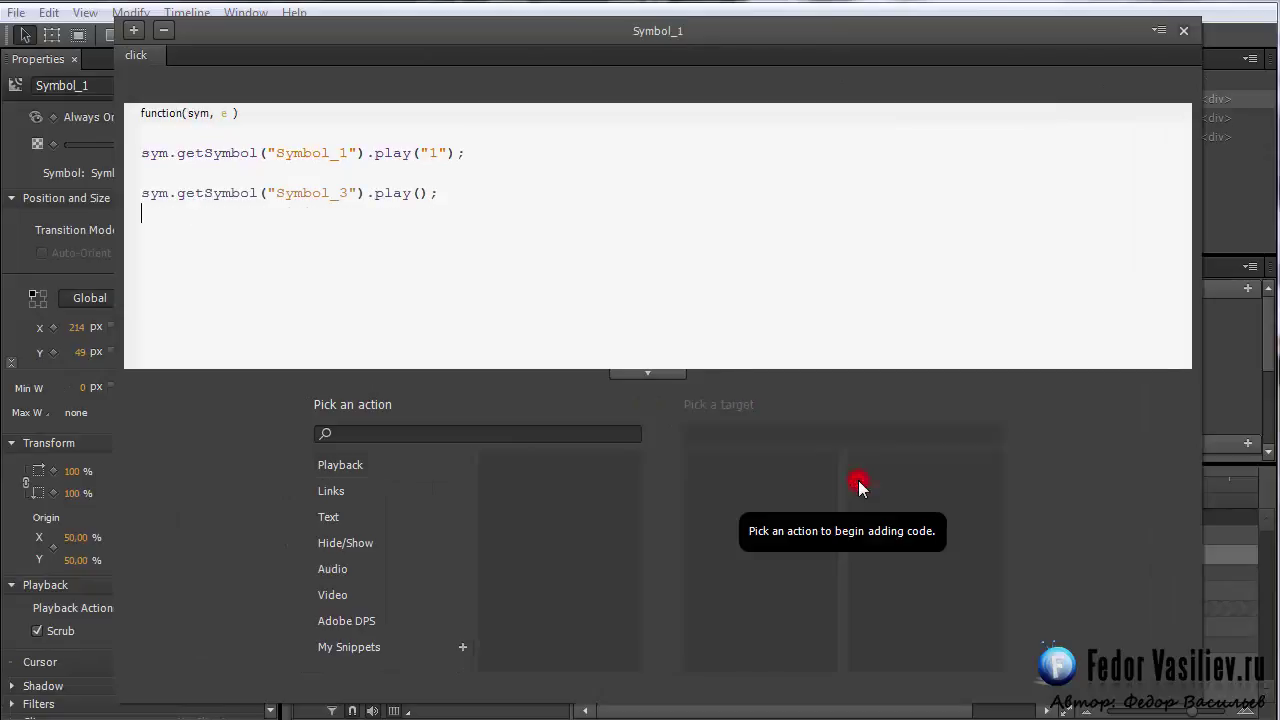
click(421, 193)
click(432, 193)
click(1184, 35)
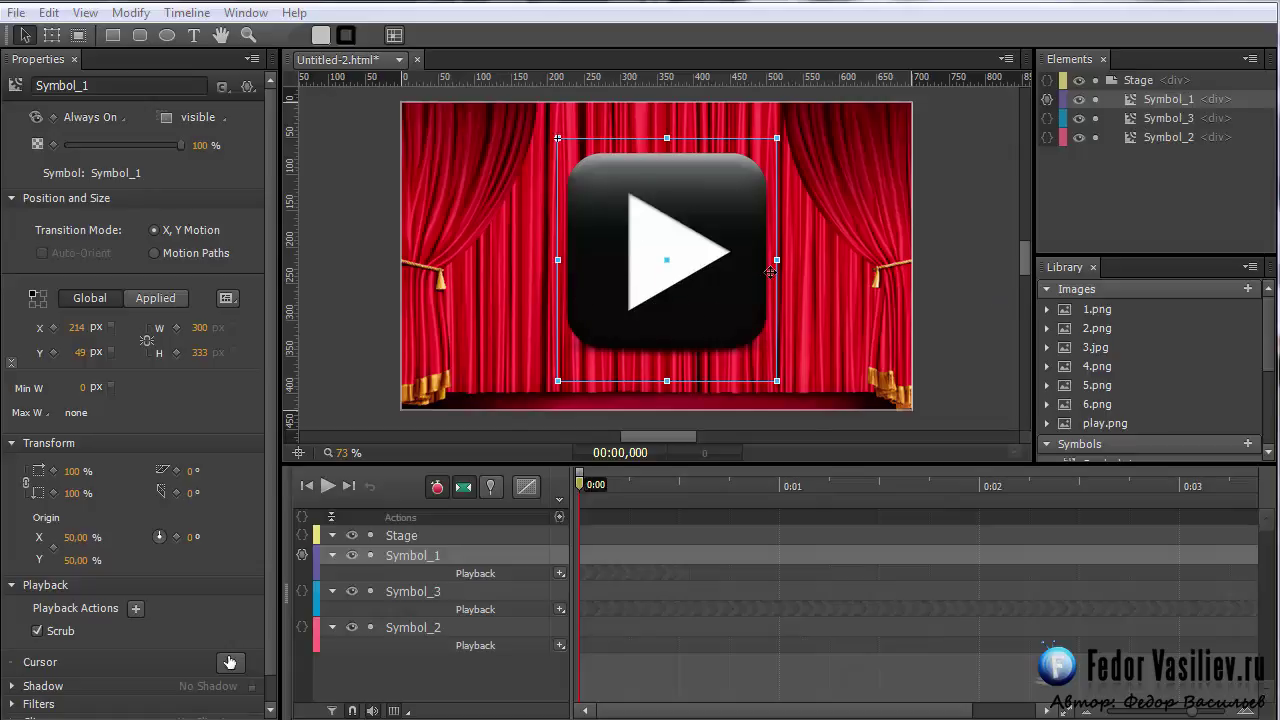
- Open Symbol_3 for editing and add a timeline trigger with the Stop playback action at 0:00
double_click(1129, 119)
mouse_move(583, 484)
mouse_down()
mouse_move(905, 484)
mouse_move(583, 487)
mouse_up()
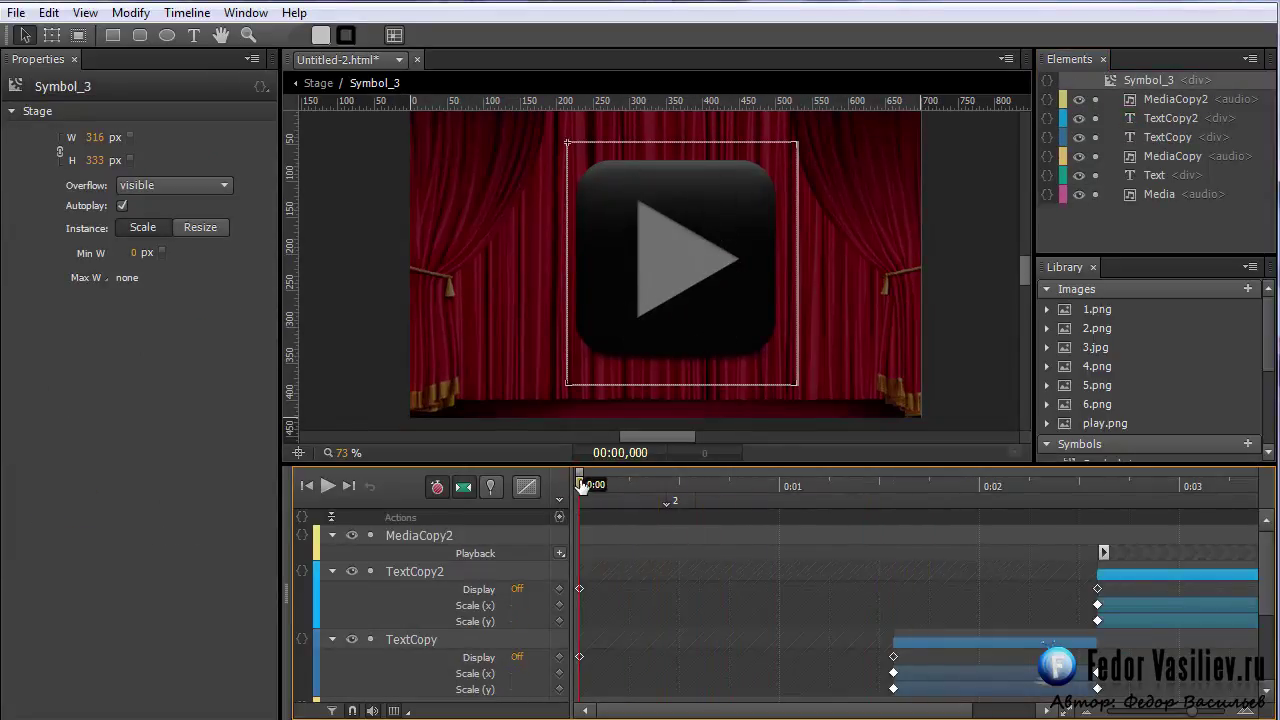
click(559, 517)
click(380, 209)
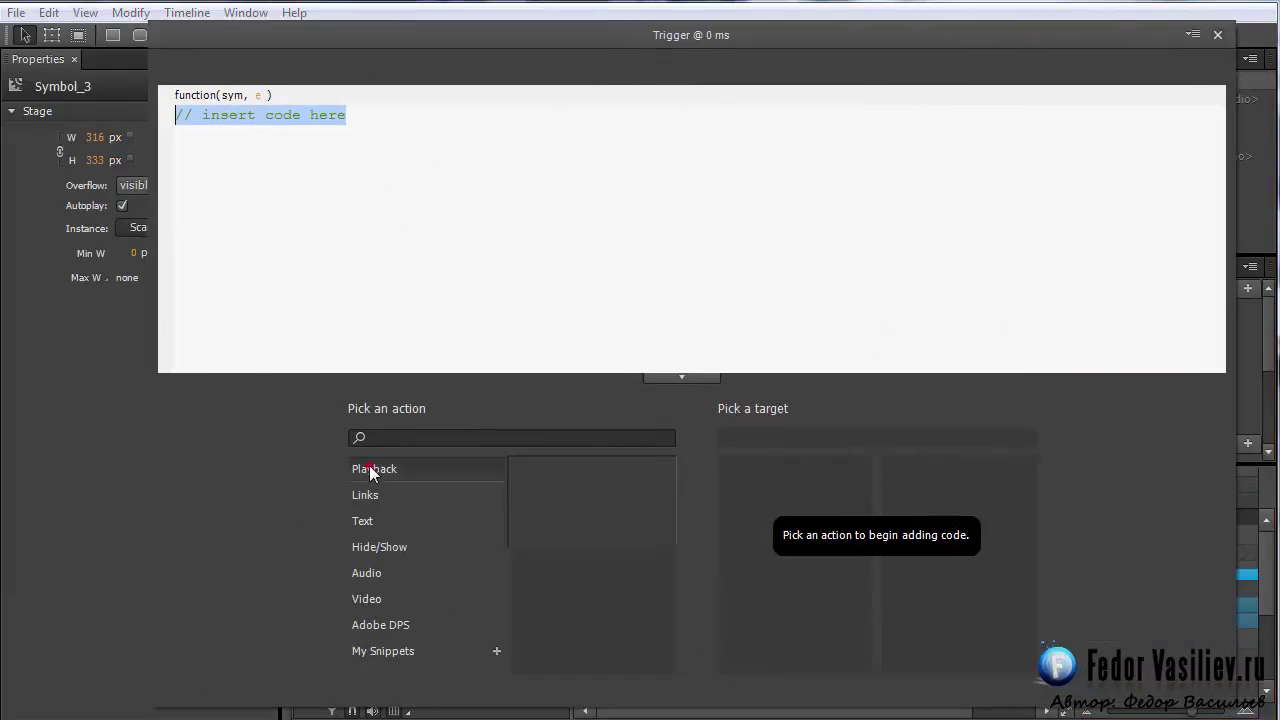
click(369, 468)
click(586, 525)
click(728, 497)
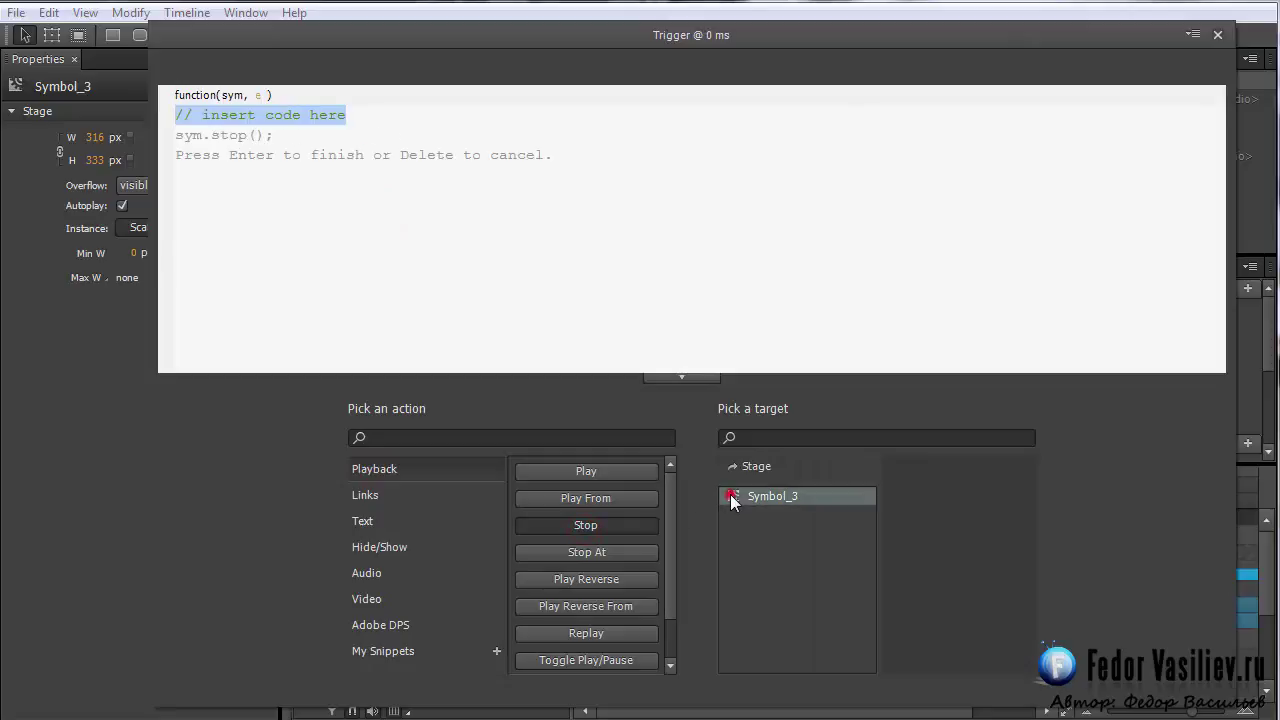
click(1217, 36)
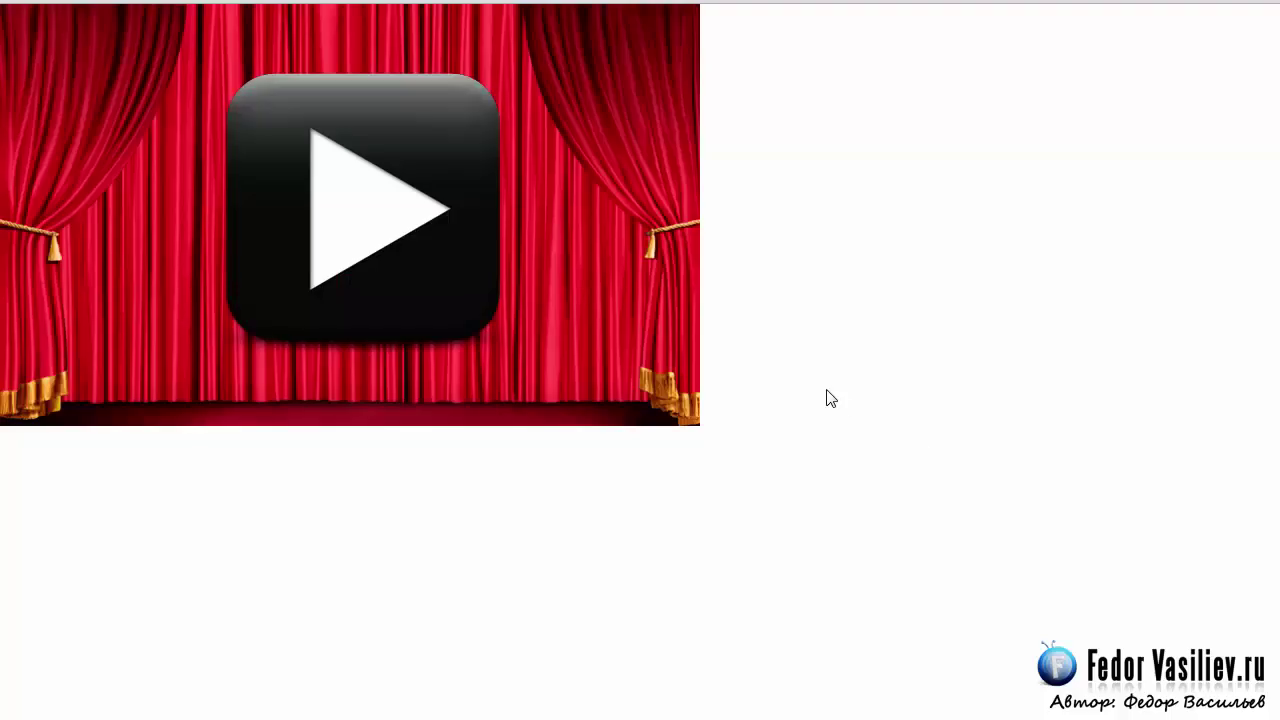
- Test the play button in the browser before and after shifting label 2 close to the timeline start
click(365, 214)
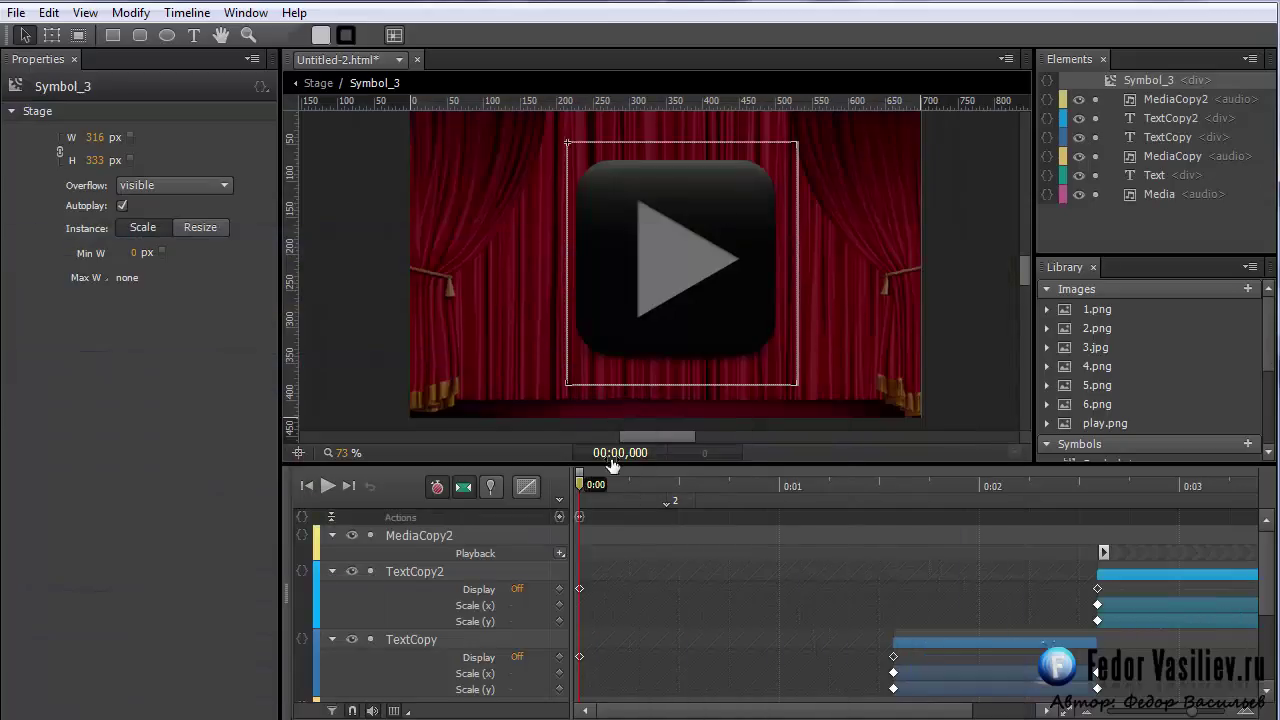
scroll(705, 545, down, 3)
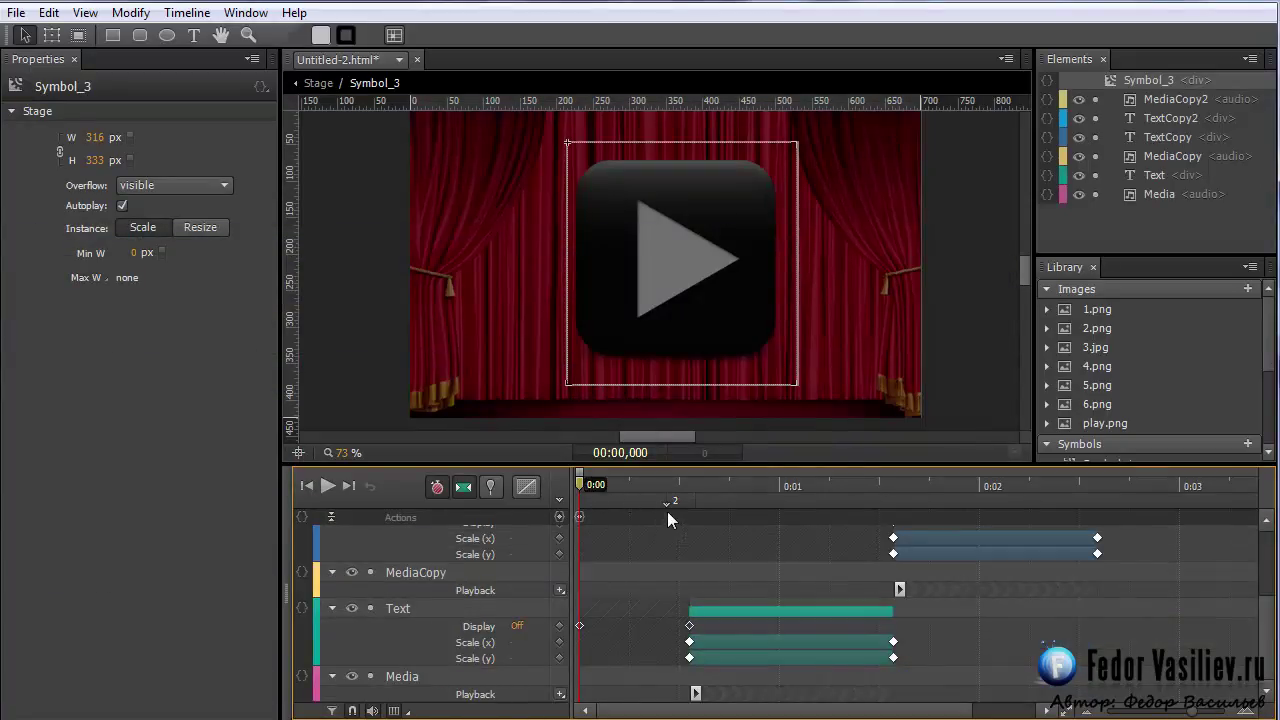
drag(673, 500, 579, 487)
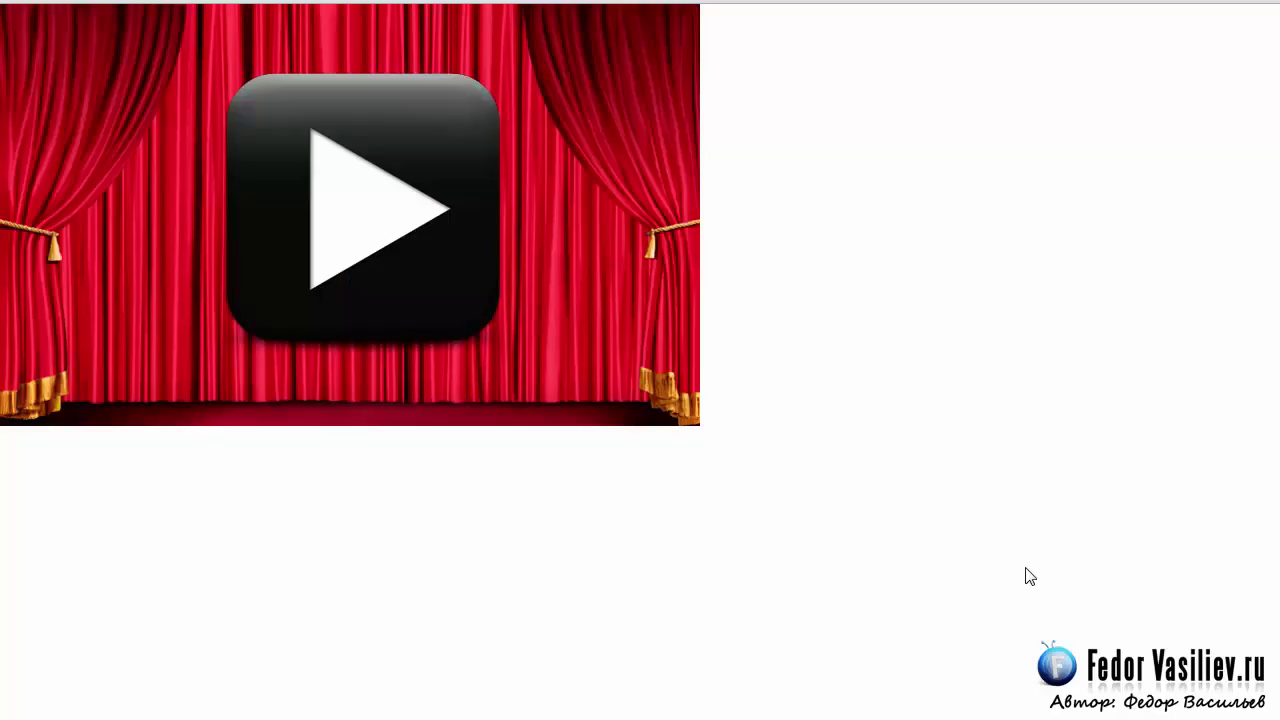
click(352, 210)
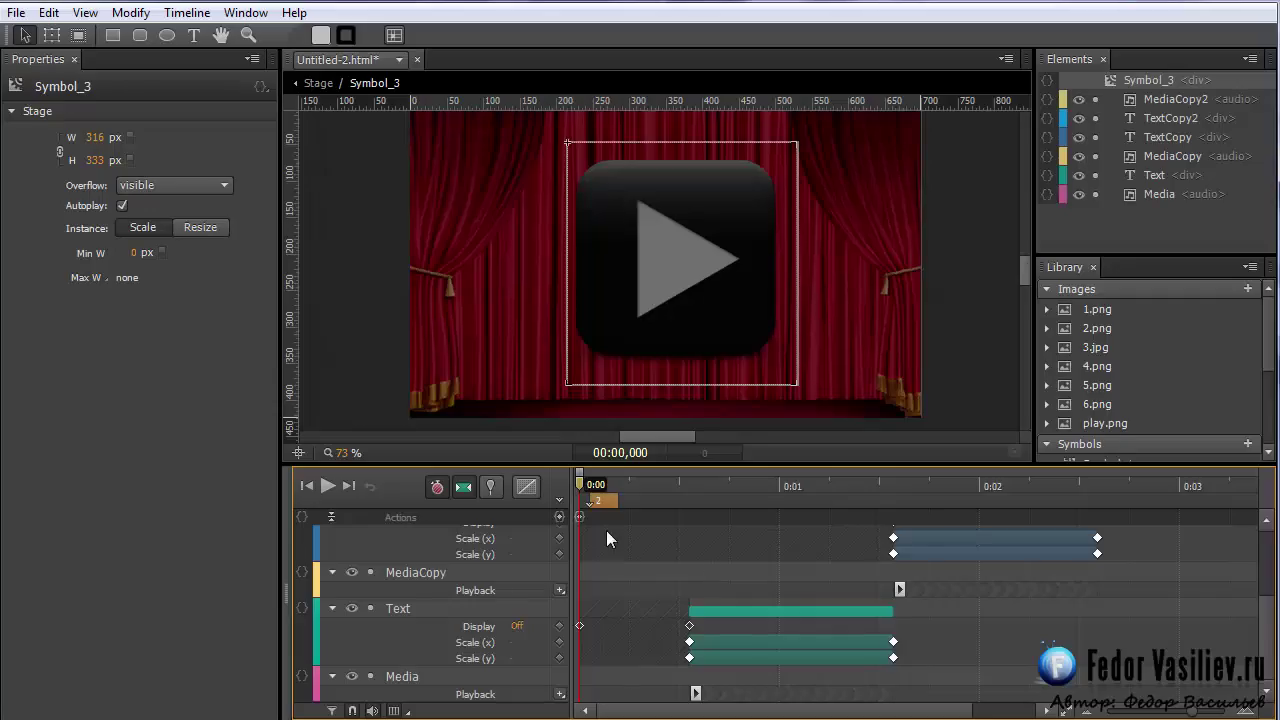
- Move label 2 to 0:00 on the Symbol_3 timeline and test the play button in the browser
click(602, 501)
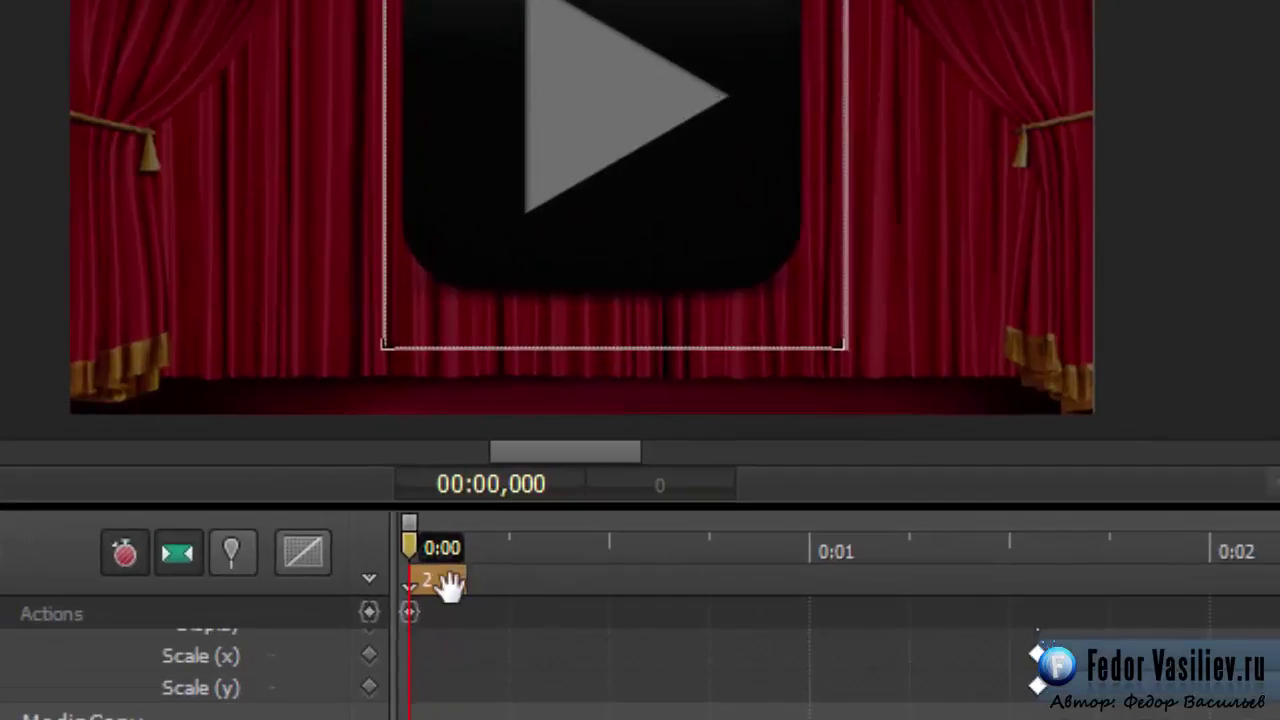
mouse_move(450, 585)
mouse_down()
mouse_move(643, 591)
mouse_move(450, 588)
mouse_move(489, 611)
mouse_move(403, 600)
mouse_move(467, 560)
mouse_move(577, 584)
mouse_up()
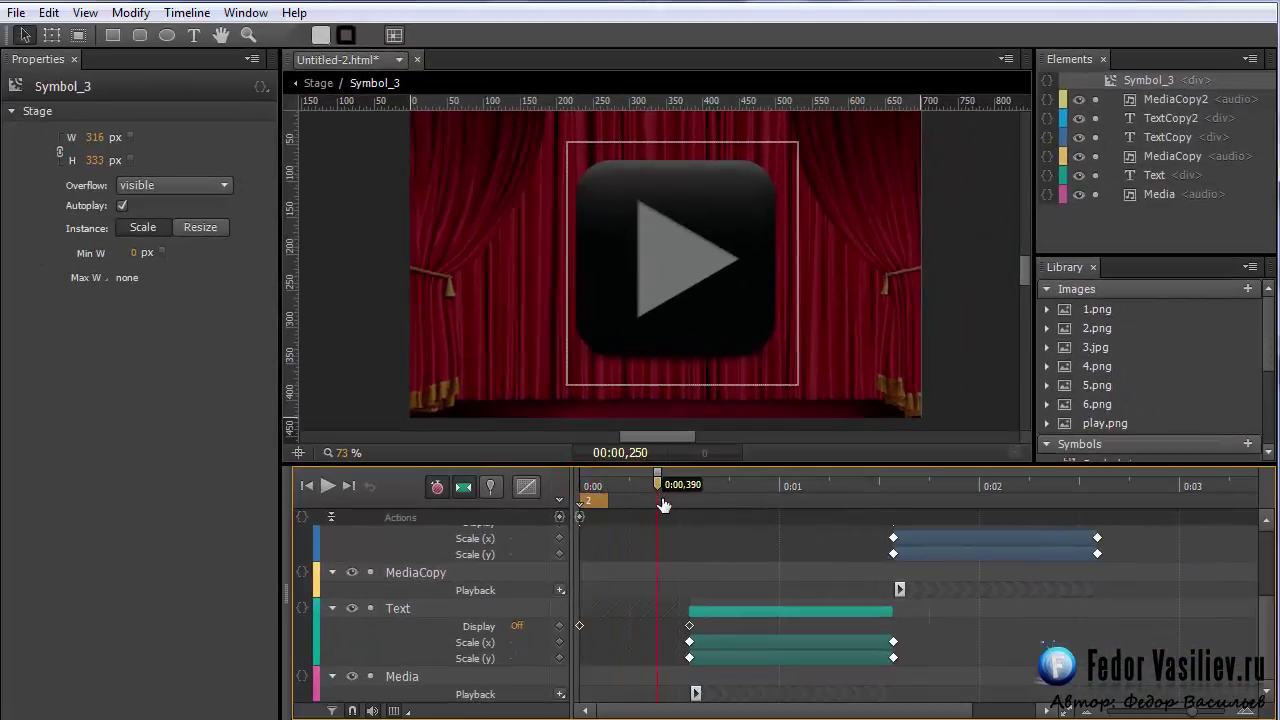
drag(664, 505, 679, 527)
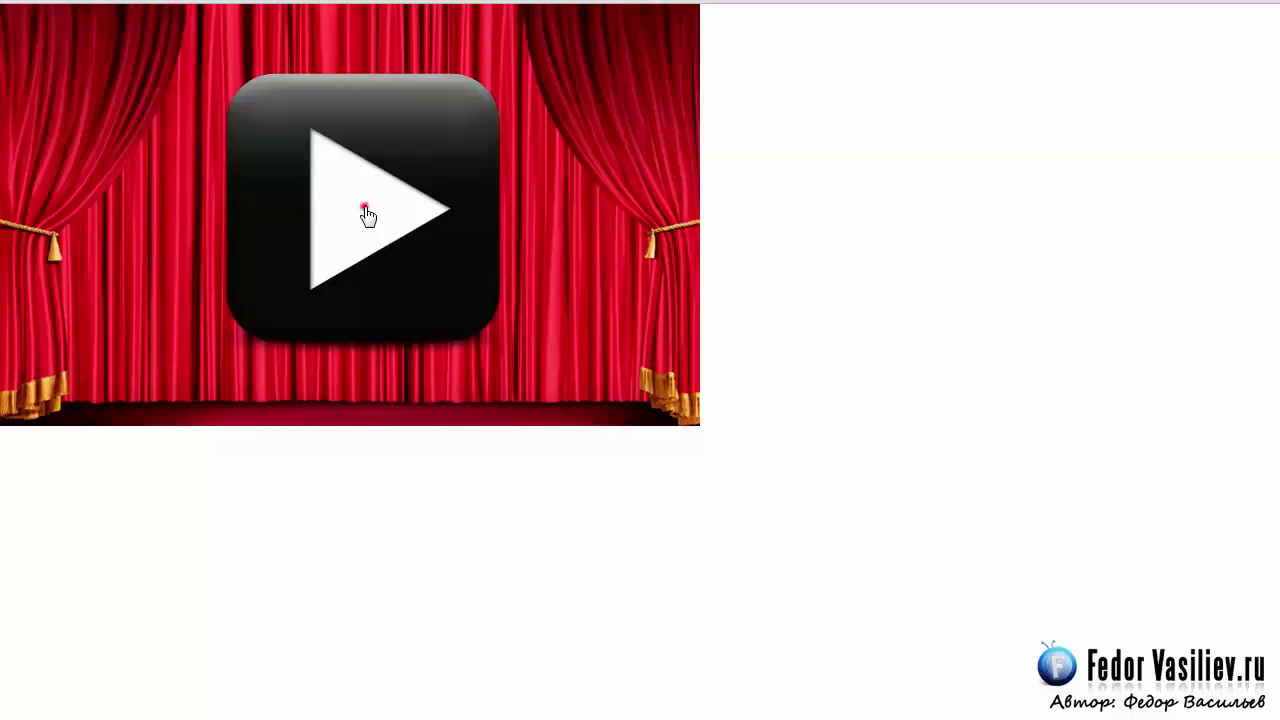
click(366, 214)
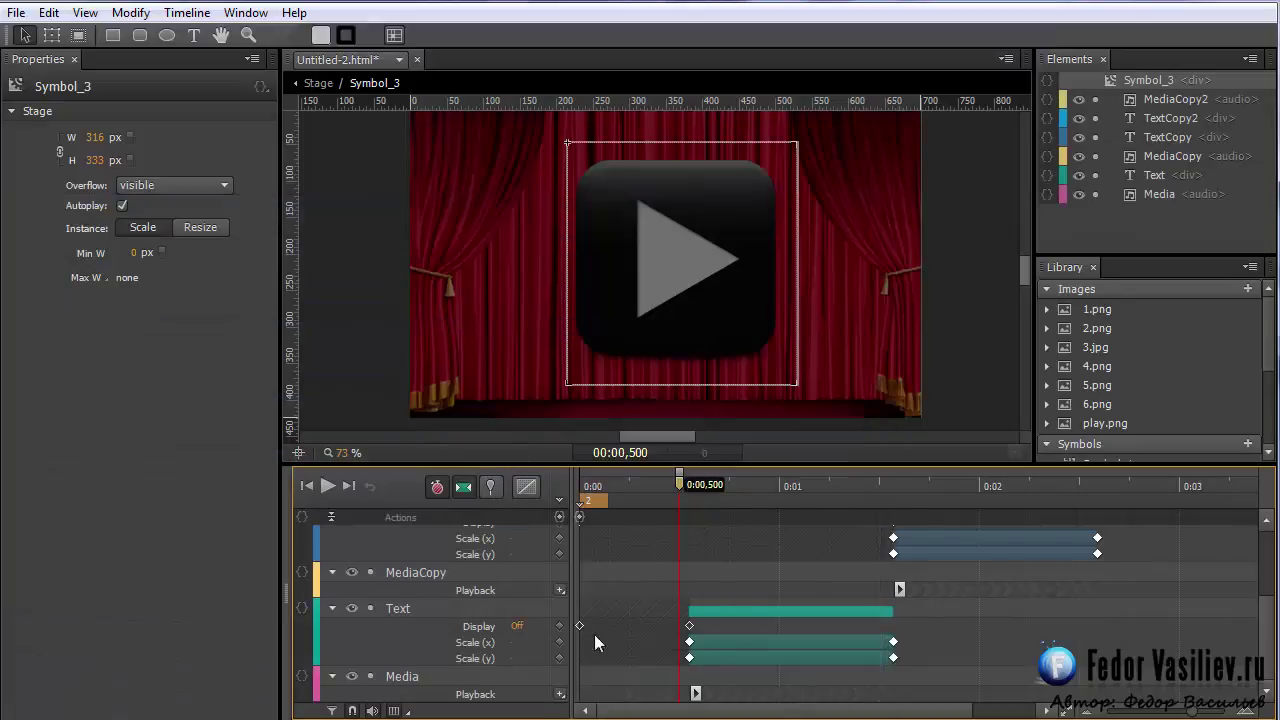
click(590, 487)
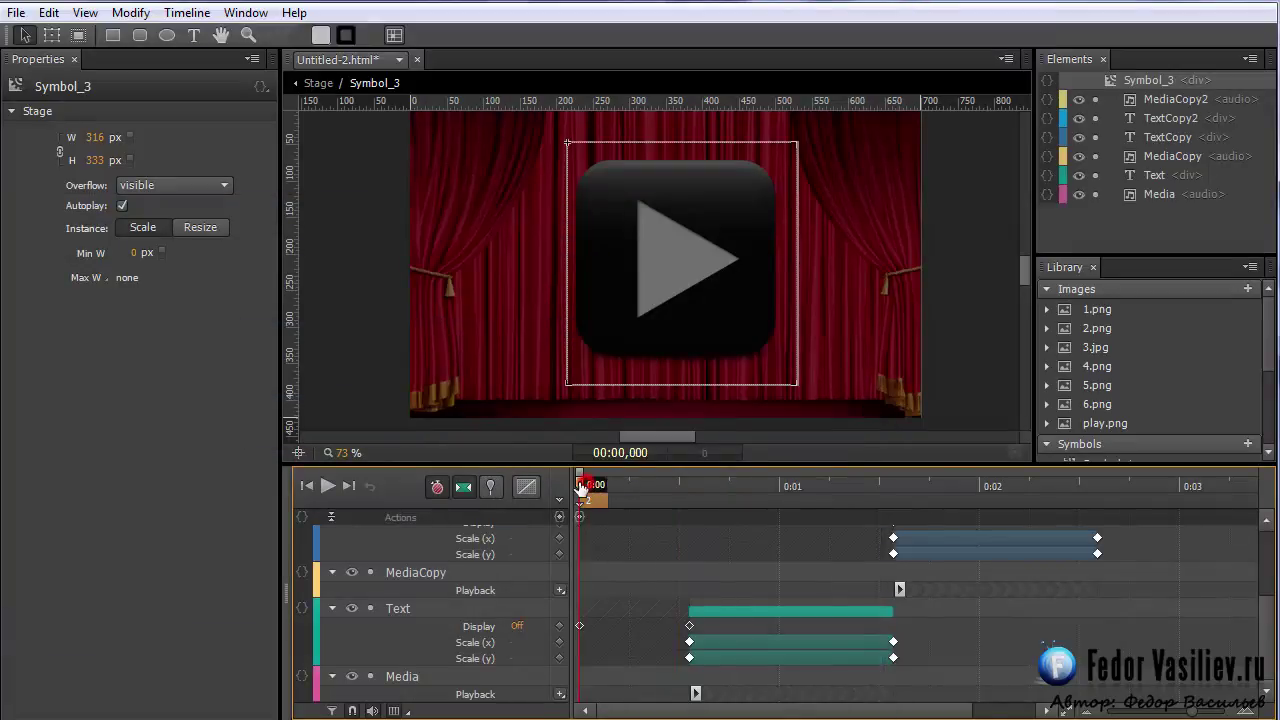
click(720, 612)
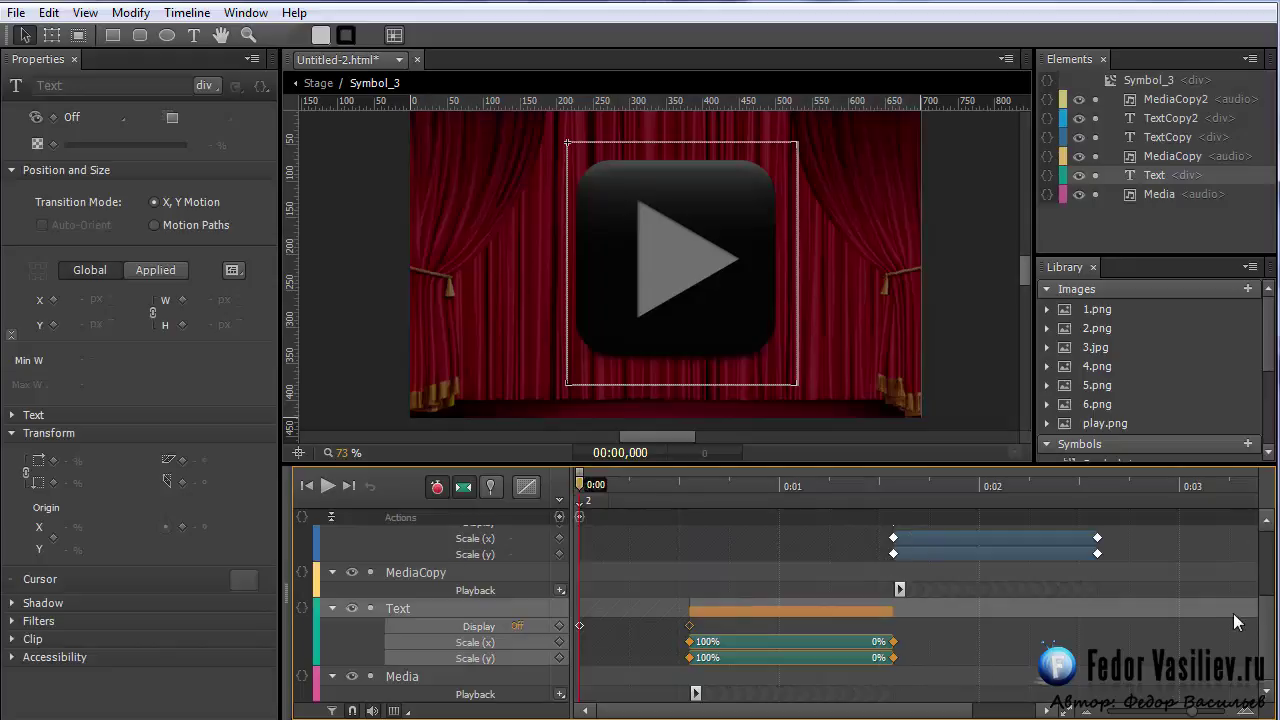
scroll(1263, 600, up, 3)
scroll(1263, 600, up, 1)
click(1020, 619)
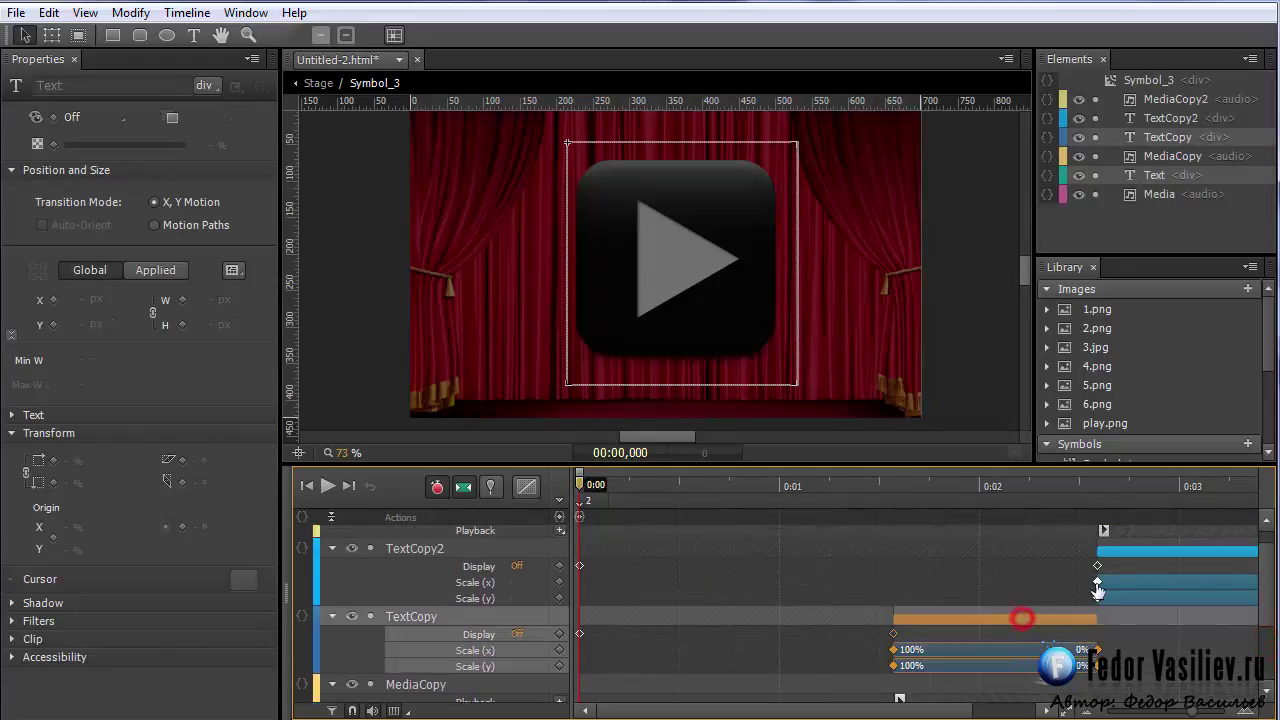
shift+click(1117, 549)
click(1102, 531)
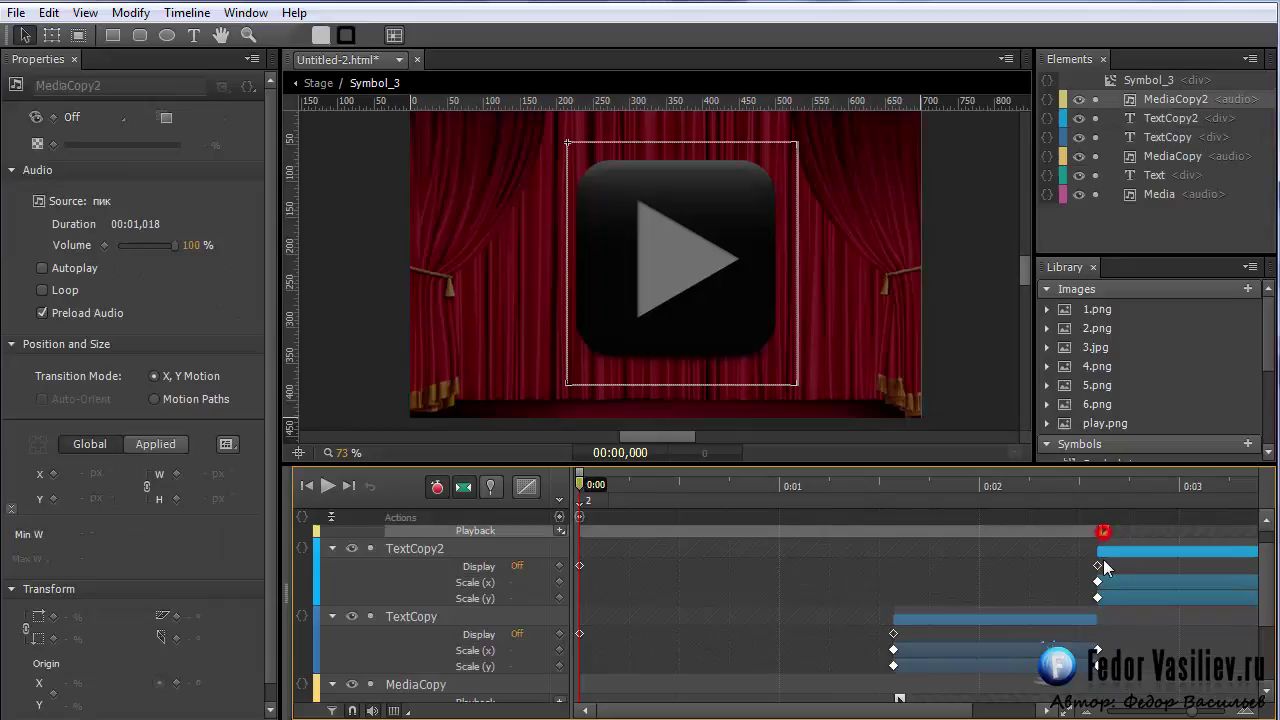
scroll(997, 621, down, 3)
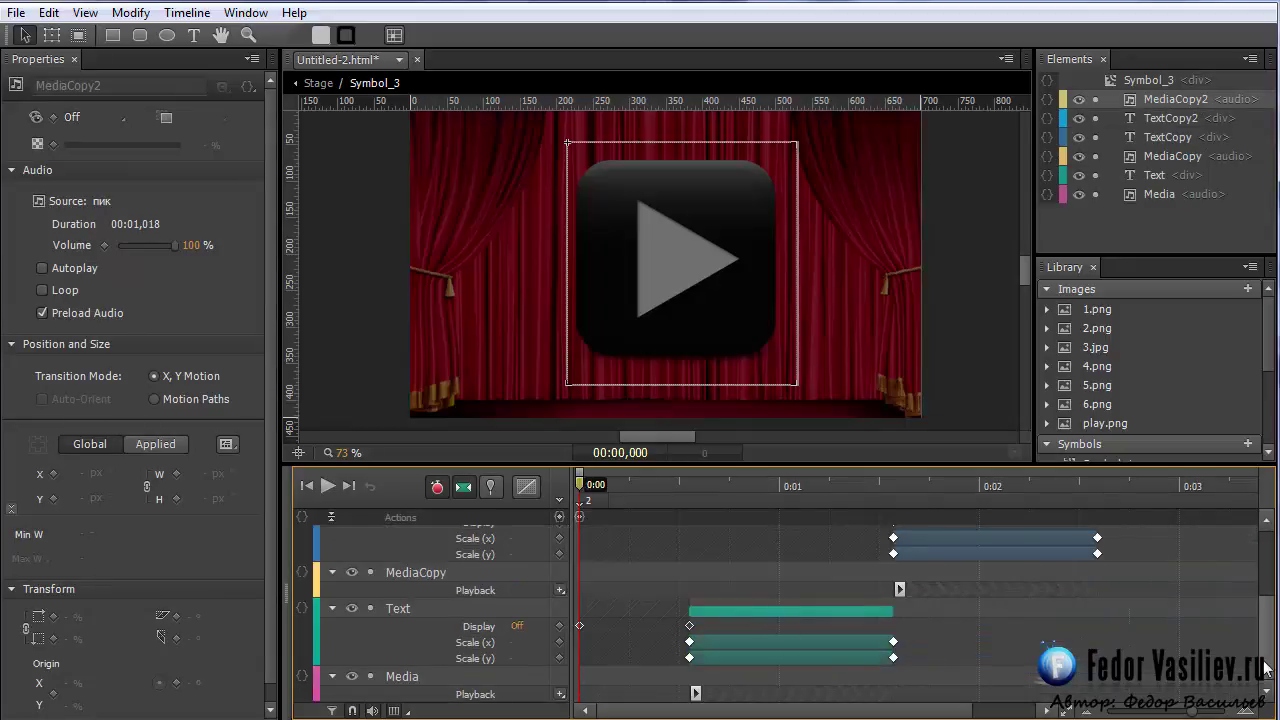
- Preview the animation in the browser by starting it with the play button, and return to the main Stage
key(ctrl+Return)
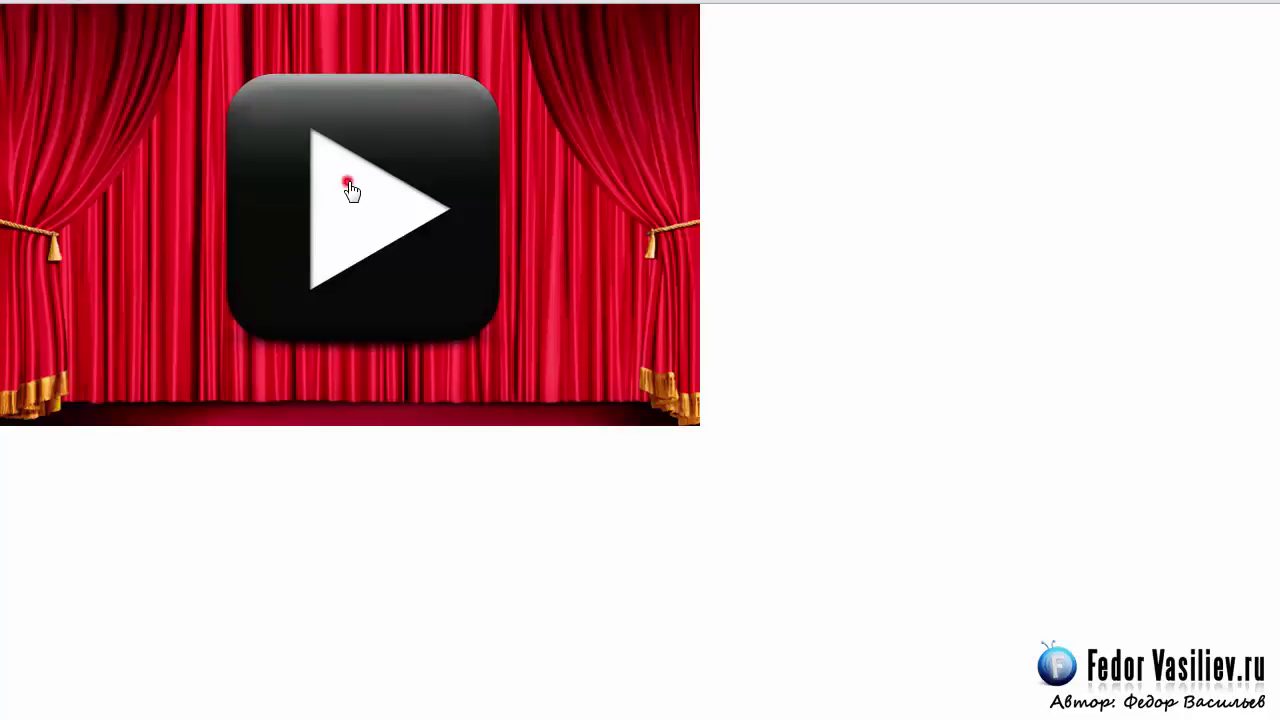
click(349, 186)
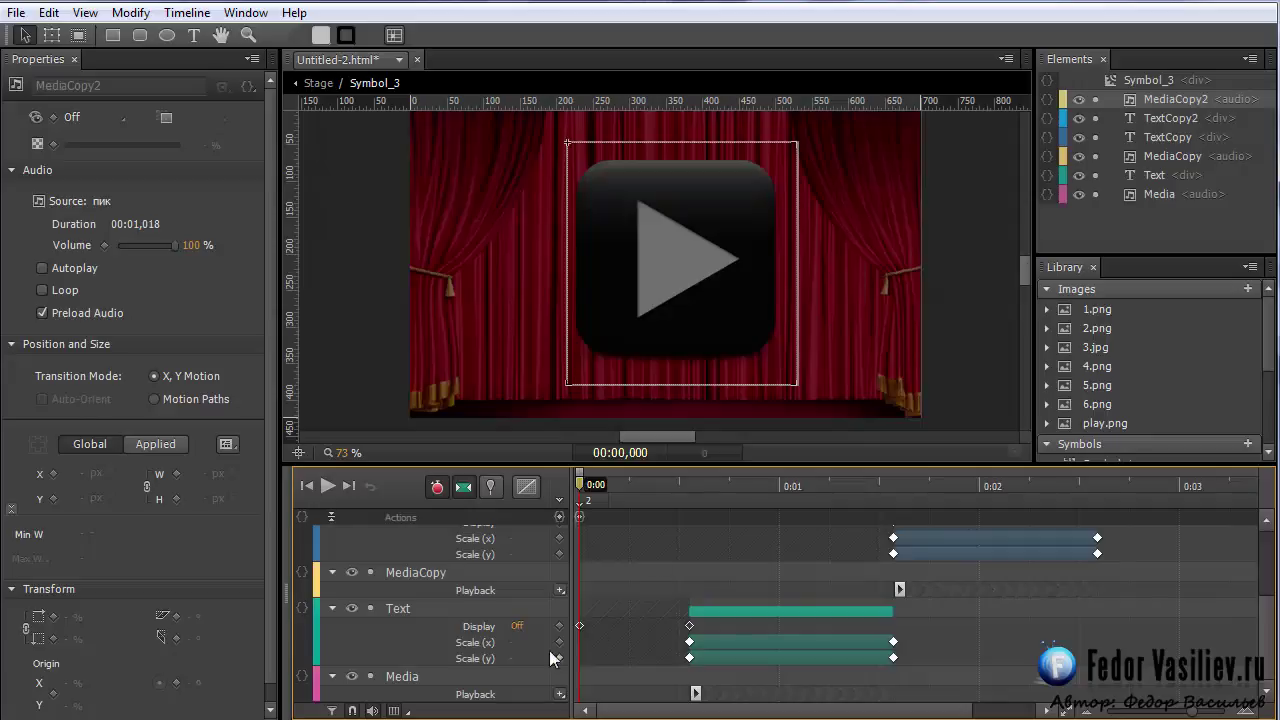
drag(580, 484, 545, 493)
click(309, 90)
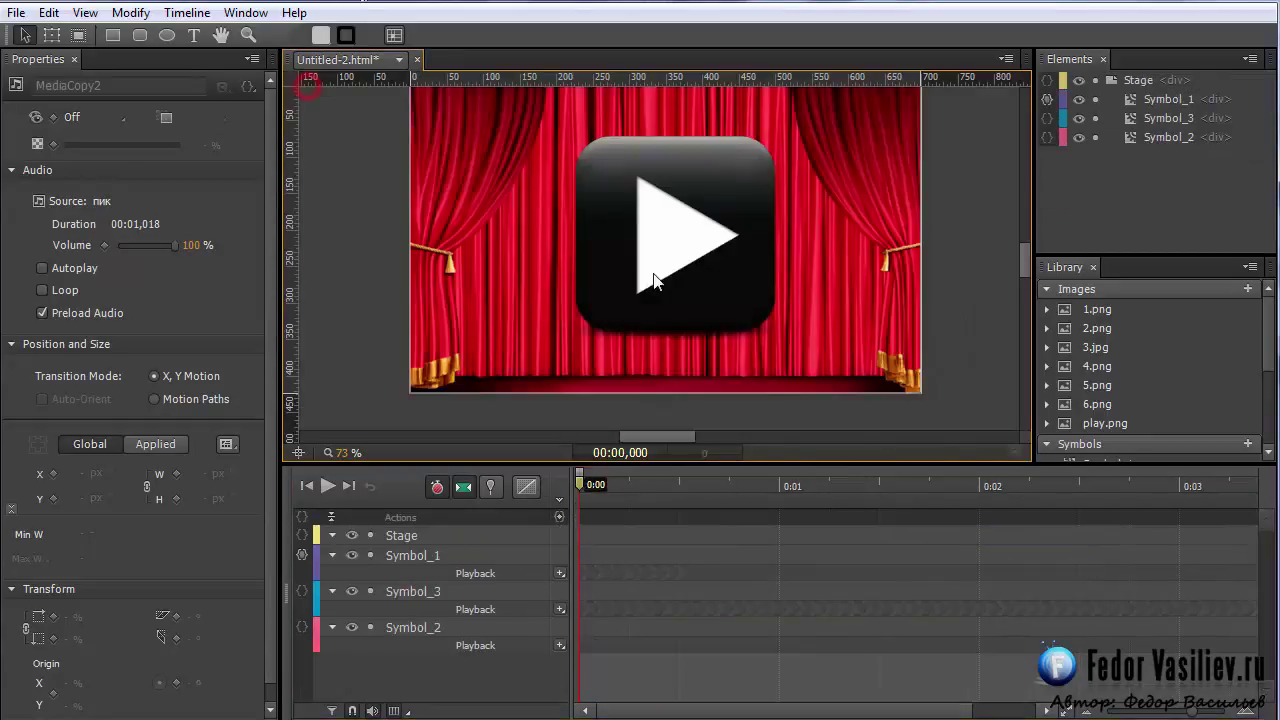
- Move the Stage playhead to 0:03.612, after the countdown, and open Symbol_2 for editing
click(654, 277)
click(1138, 141)
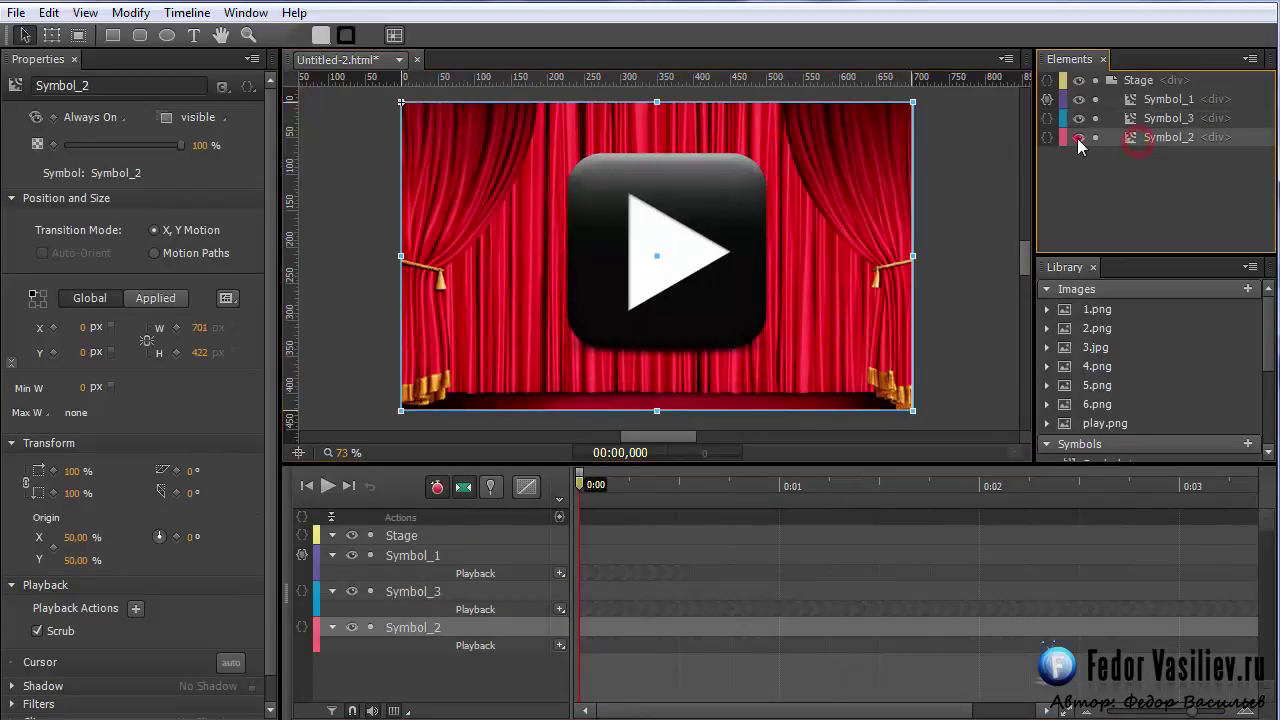
click(1155, 140)
key(space)
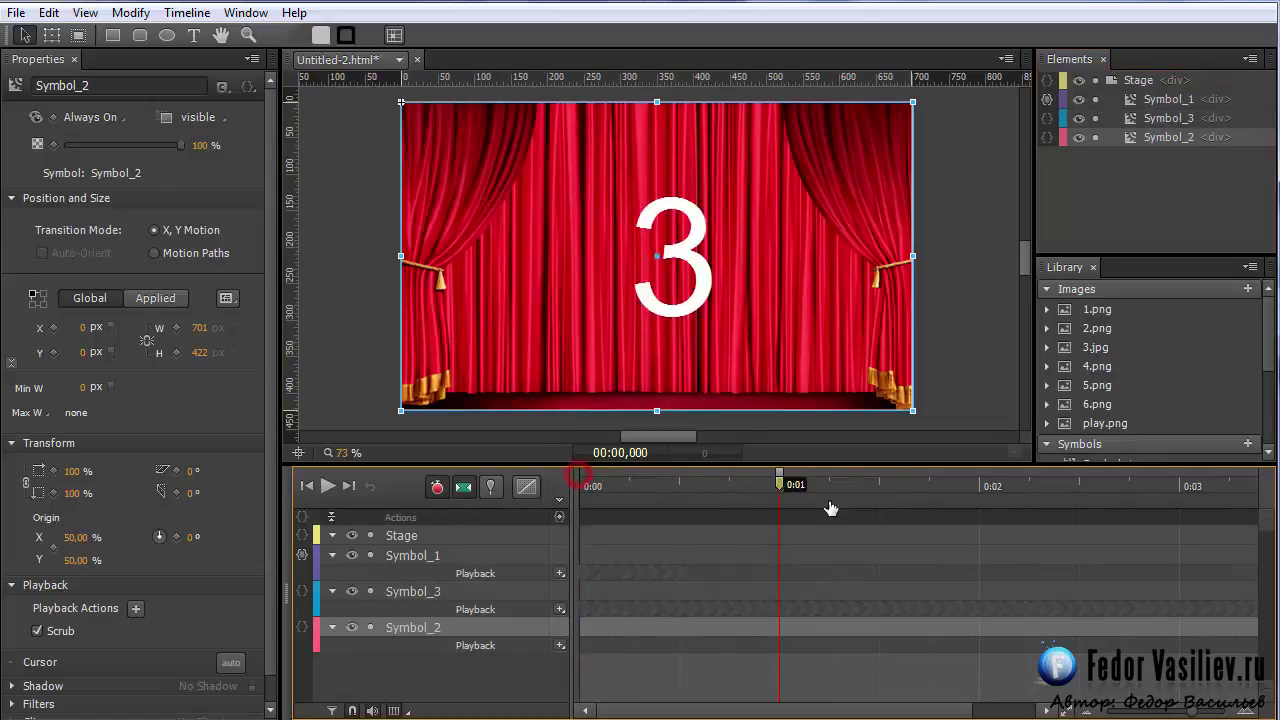
drag(896, 708, 1020, 706)
drag(1067, 484, 1189, 576)
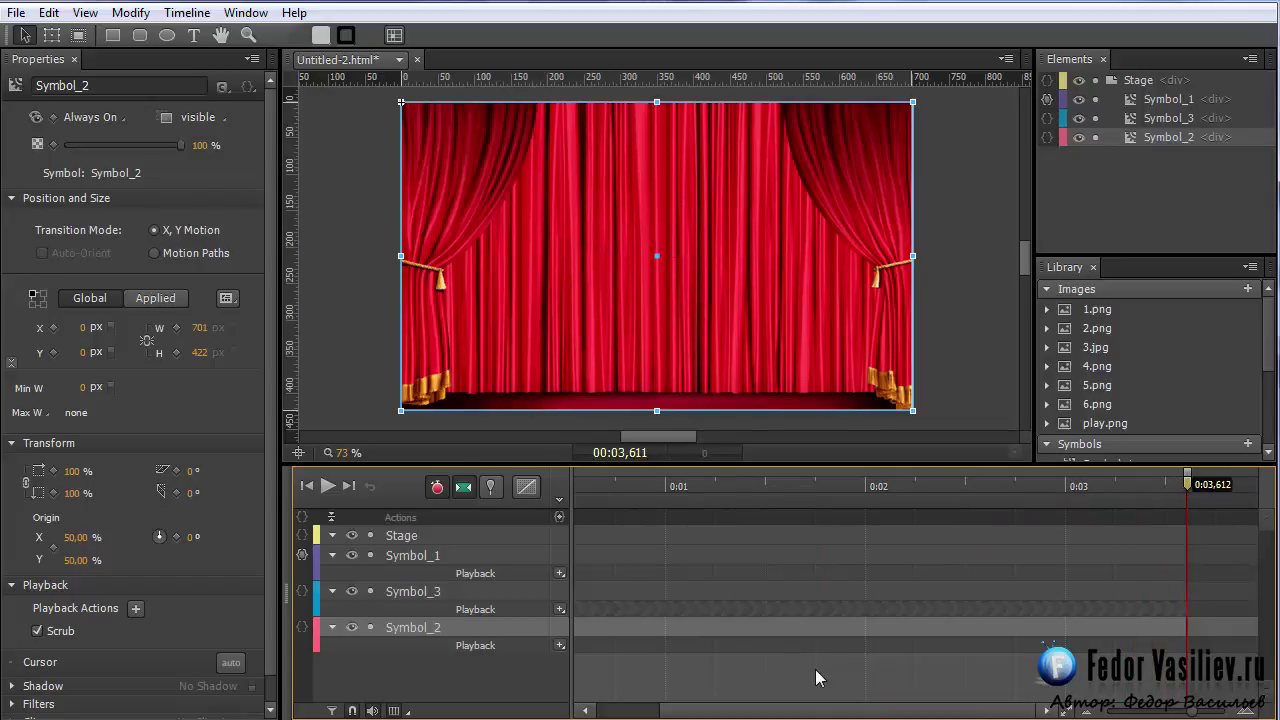
double_click(1133, 140)
click(760, 710)
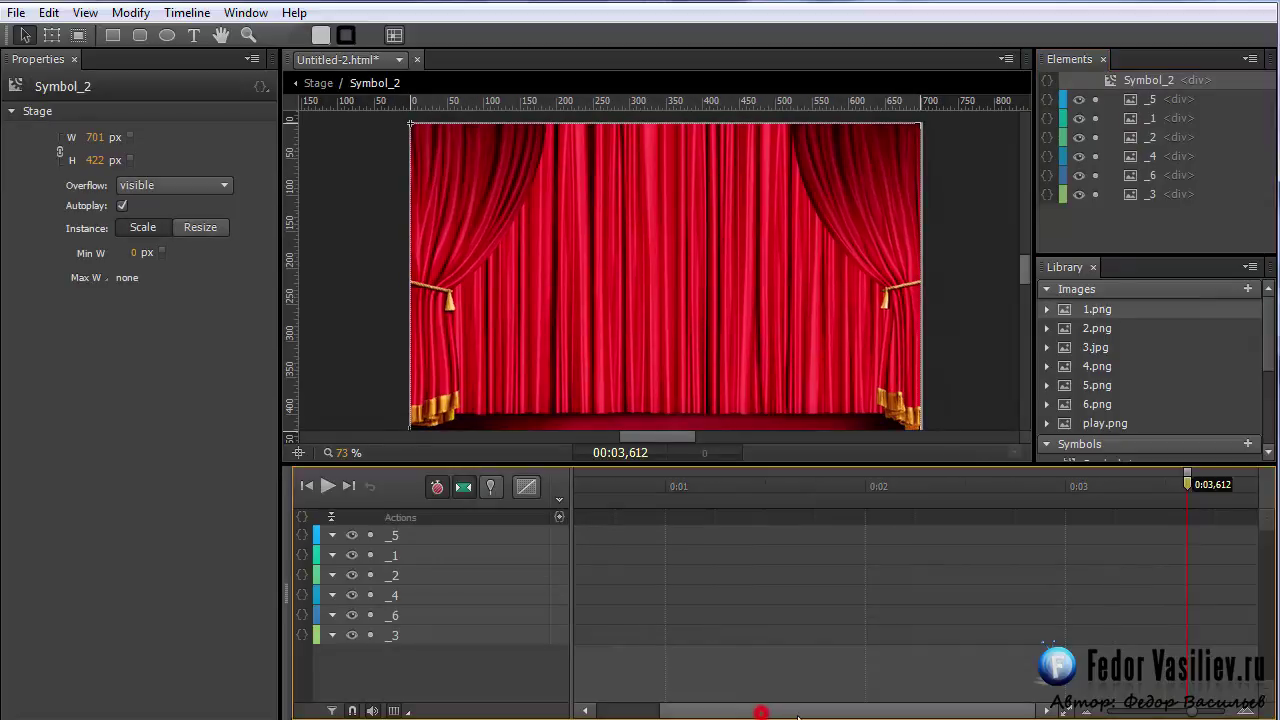
- Toggle the visibility of elements _4, _1 and _2 in Symbol_2 to check what each one shows
click(776, 331)
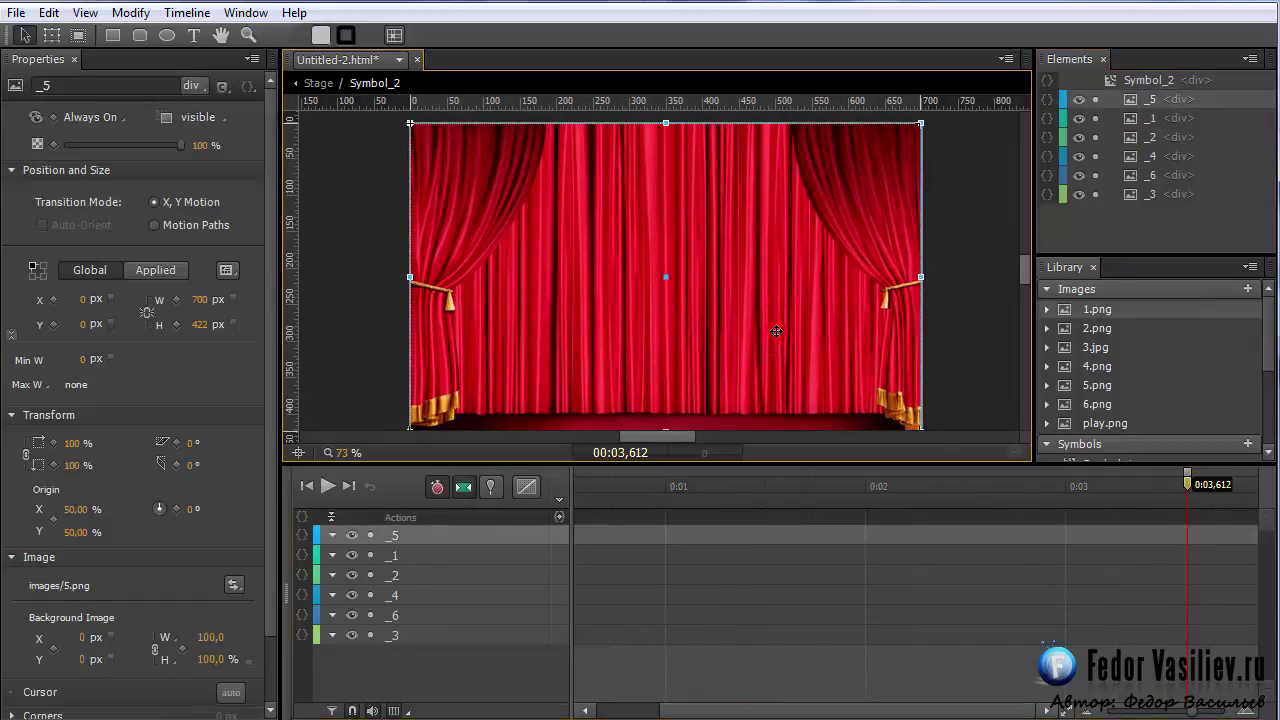
click(1079, 157)
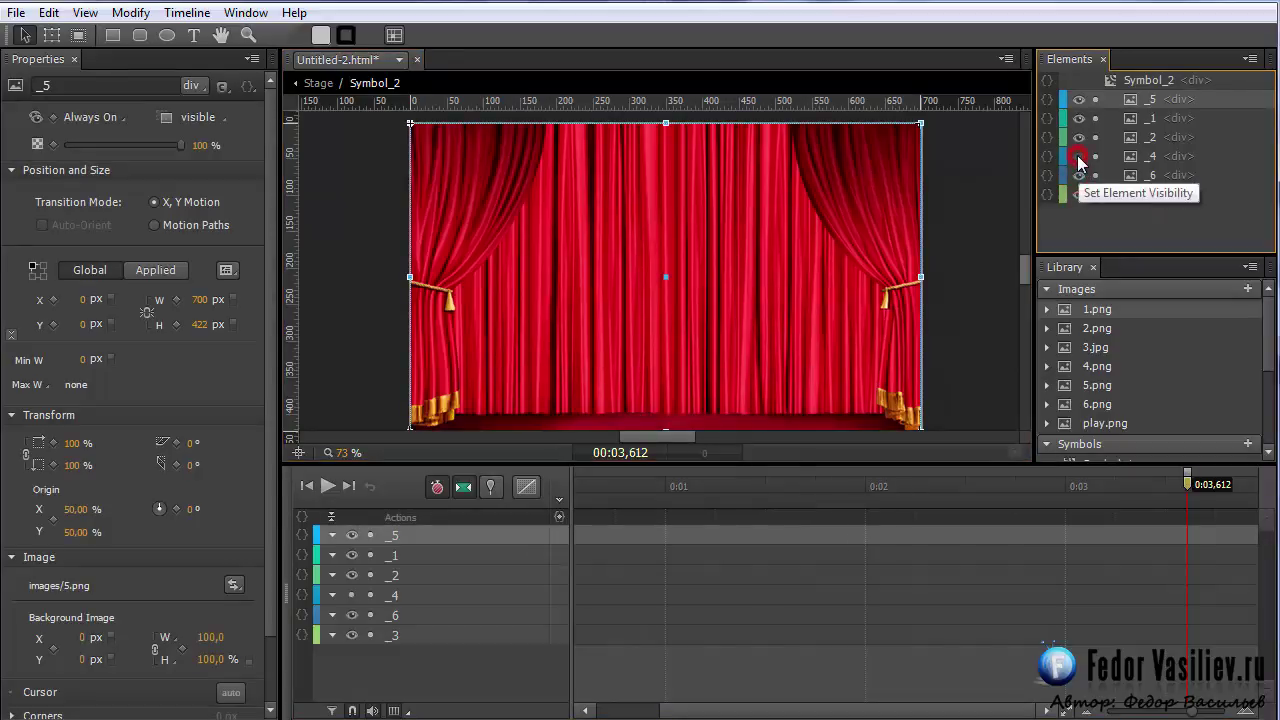
click(1079, 157)
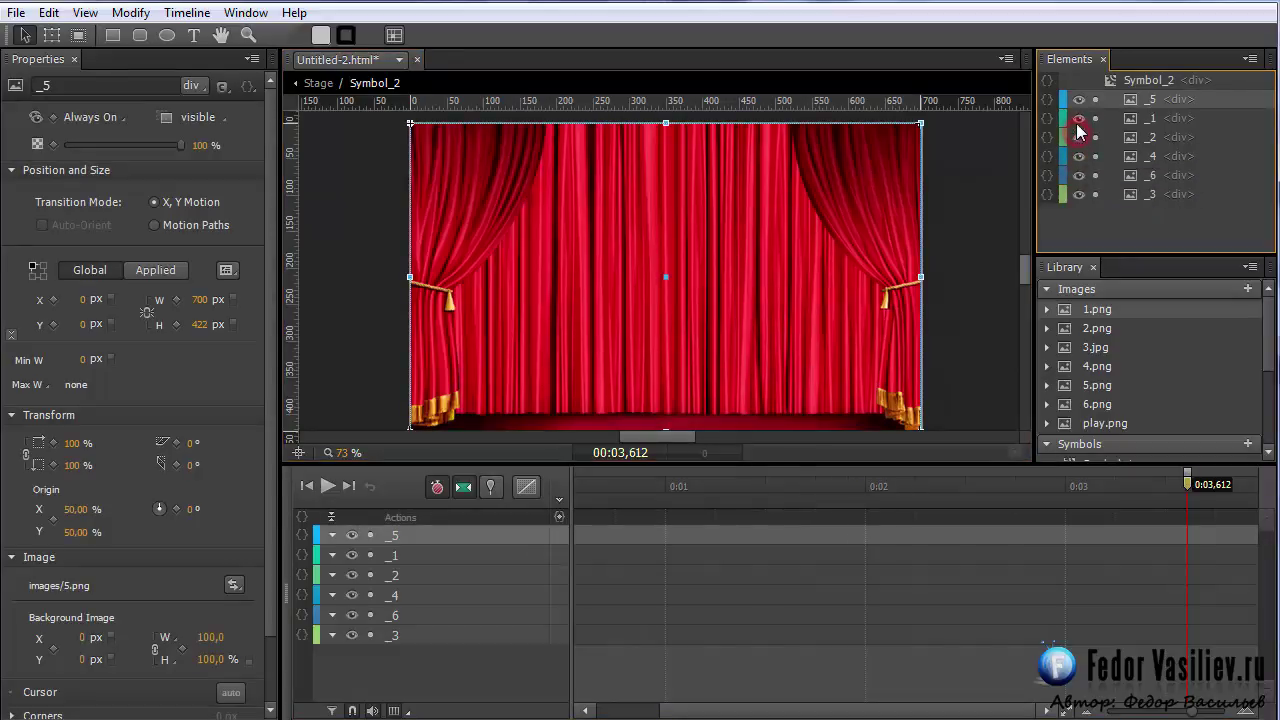
click(1079, 118)
click(1078, 119)
click(1079, 137)
click(1079, 137)
- Animate curtain half _1 sliding right off the stage to X 708 px between 0:03.612 and 0:04.500
click(1139, 120)
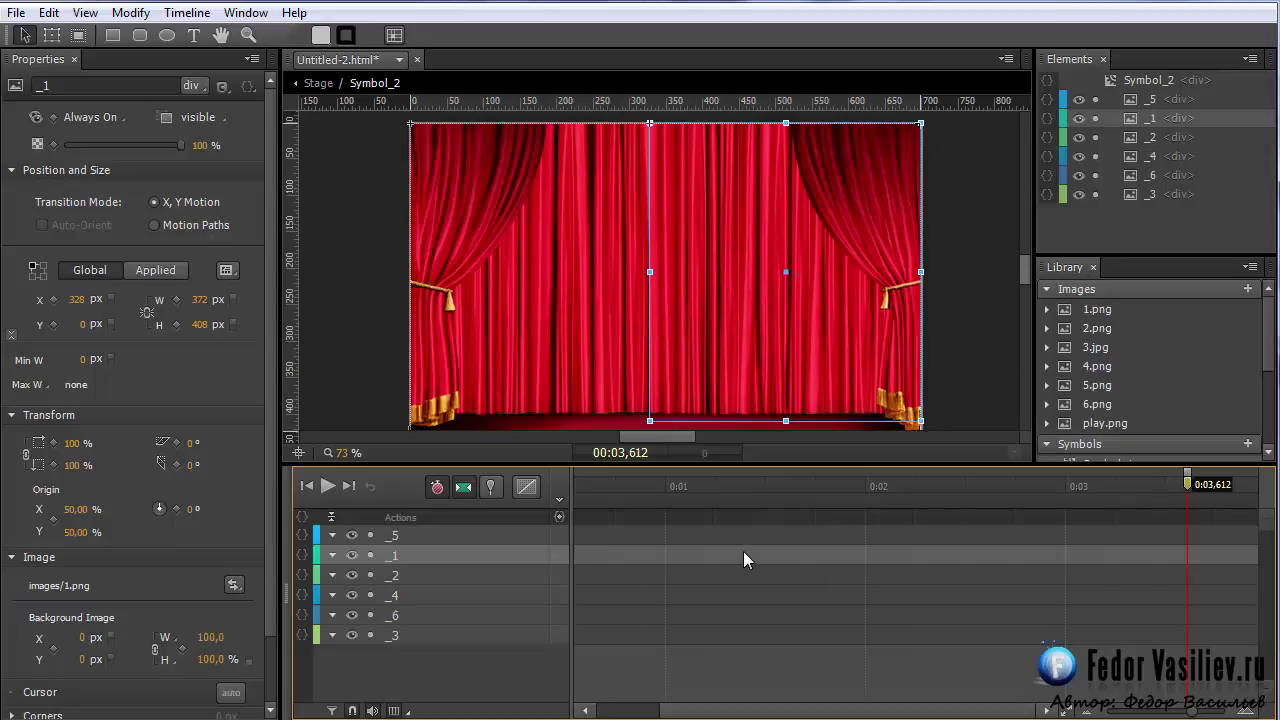
click(490, 487)
drag(1188, 486, 1217, 507)
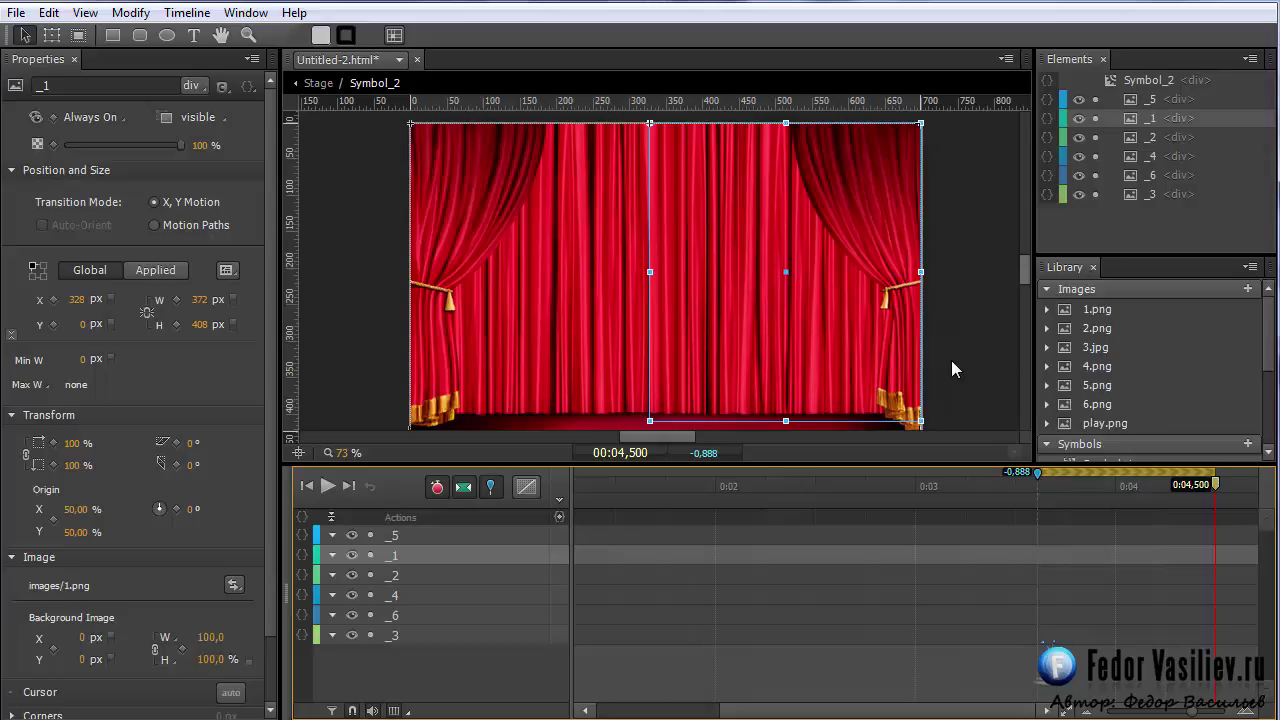
key(shift+Right)
key(shift+Right)
key(shift+Right)
key(shift+Right)
key(shift+Right)
key(shift+Right)
key(shift+Right)
key(shift+Right)
key(shift+Right)
key(shift+Right)
key(shift+Right)
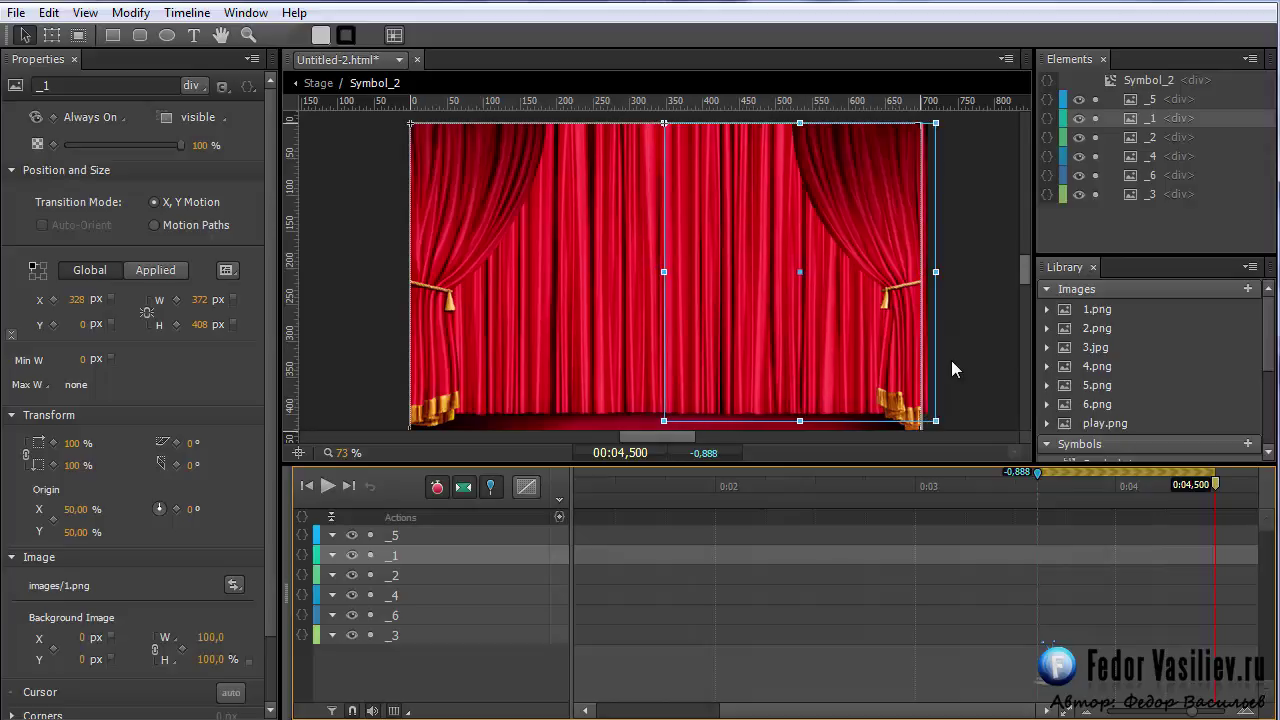
key(shift+Right)
key(shift+Right)
key(shift+Right)
key(shift+Right)
key(shift+Right)
key(shift+Right)
key(shift+Right)
key(shift+Right)
key(shift+Right)
key(shift+Right)
key(shift+Right)
key(shift+Right)
key(shift+Right)
key(shift+Right)
key(shift+Right)
key(shift+Right)
key(shift+Right)
key(shift+Right)
key(shift+Right)
key(shift+Right)
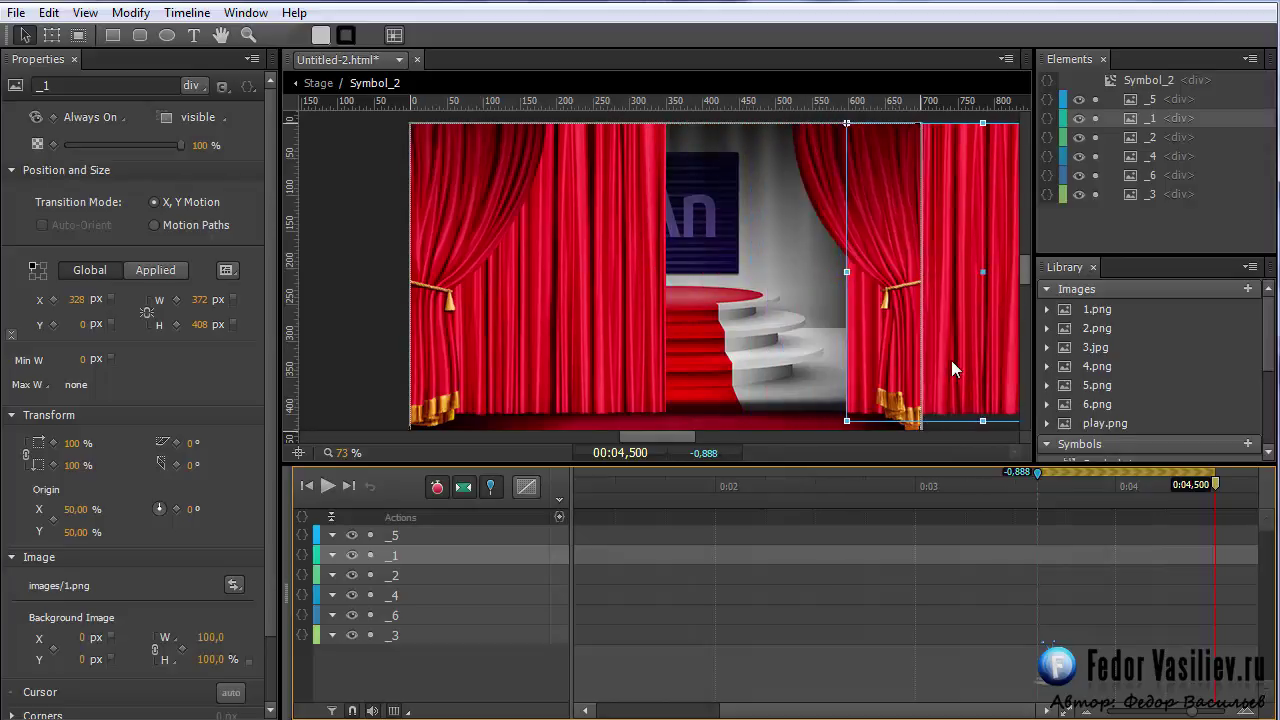
key(shift+Right)
key(shift+Right)
key(shift+Right)
key(shift+Right)
key(shift+Right)
key(shift+Right)
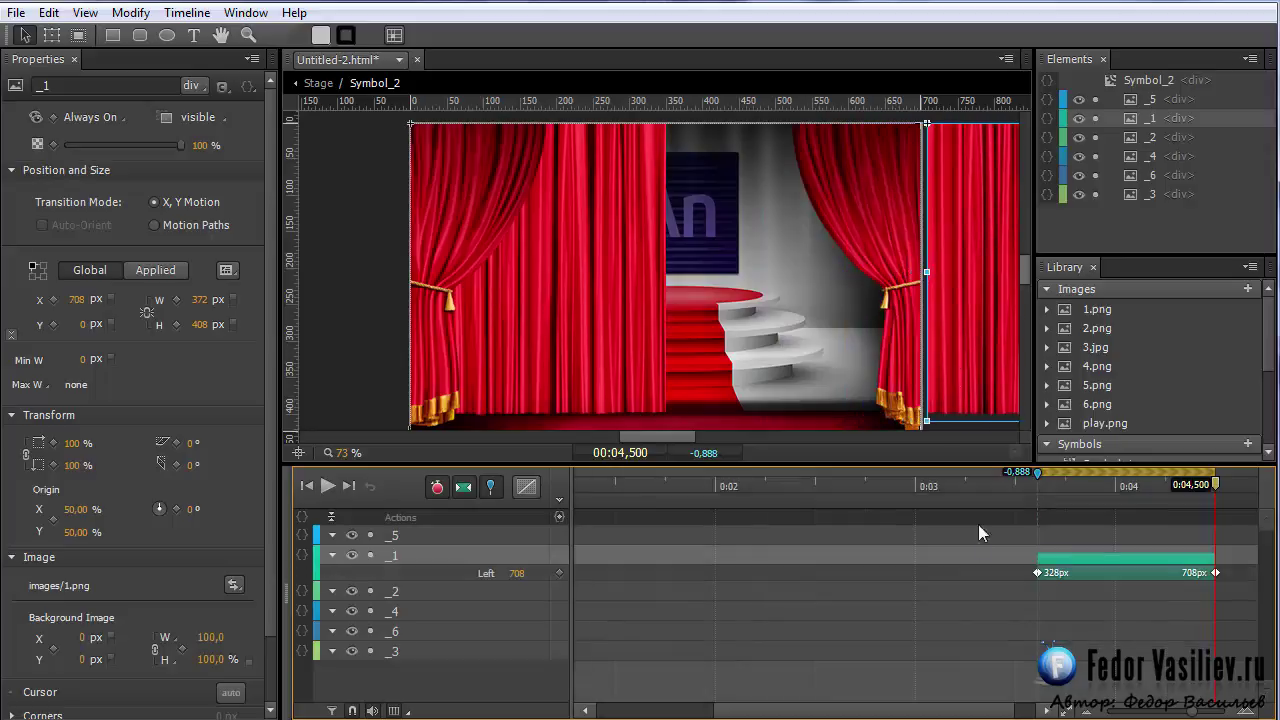
- Copy the slide transition of _1 and paste it onto the other curtain half, _2, at 0:03.612
click(1070, 559)
right_click(1071, 560)
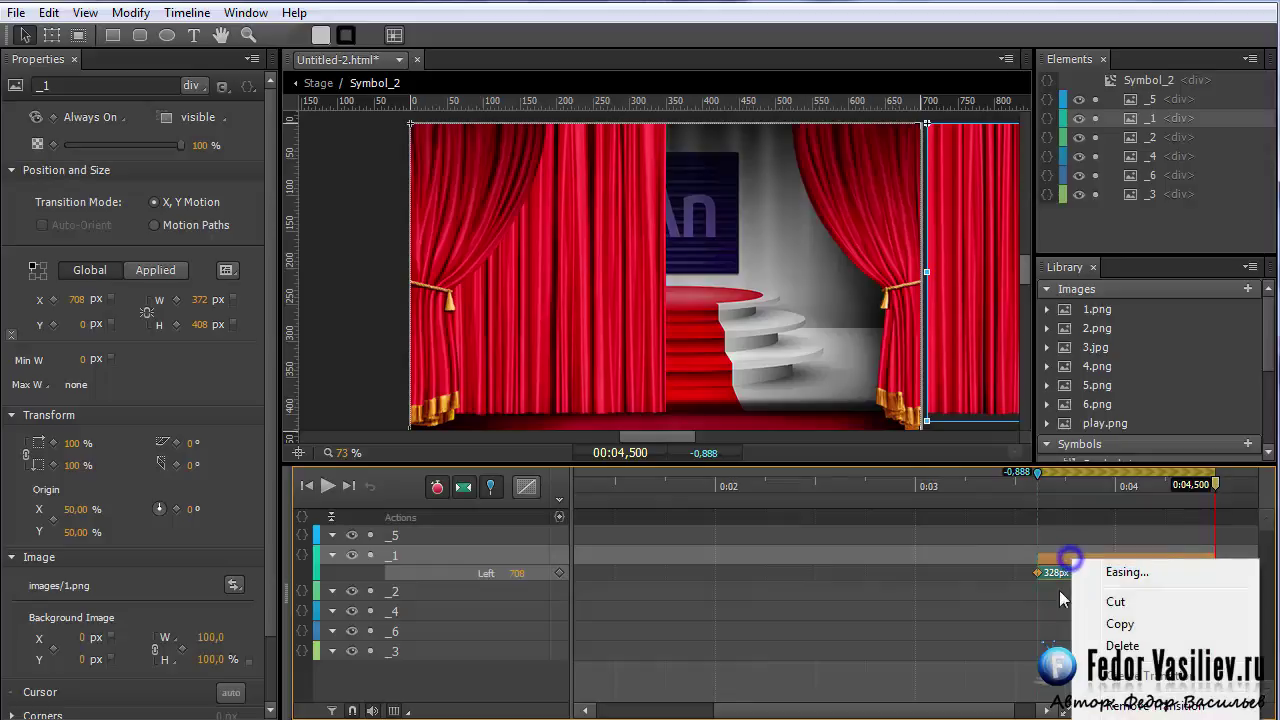
click(1118, 625)
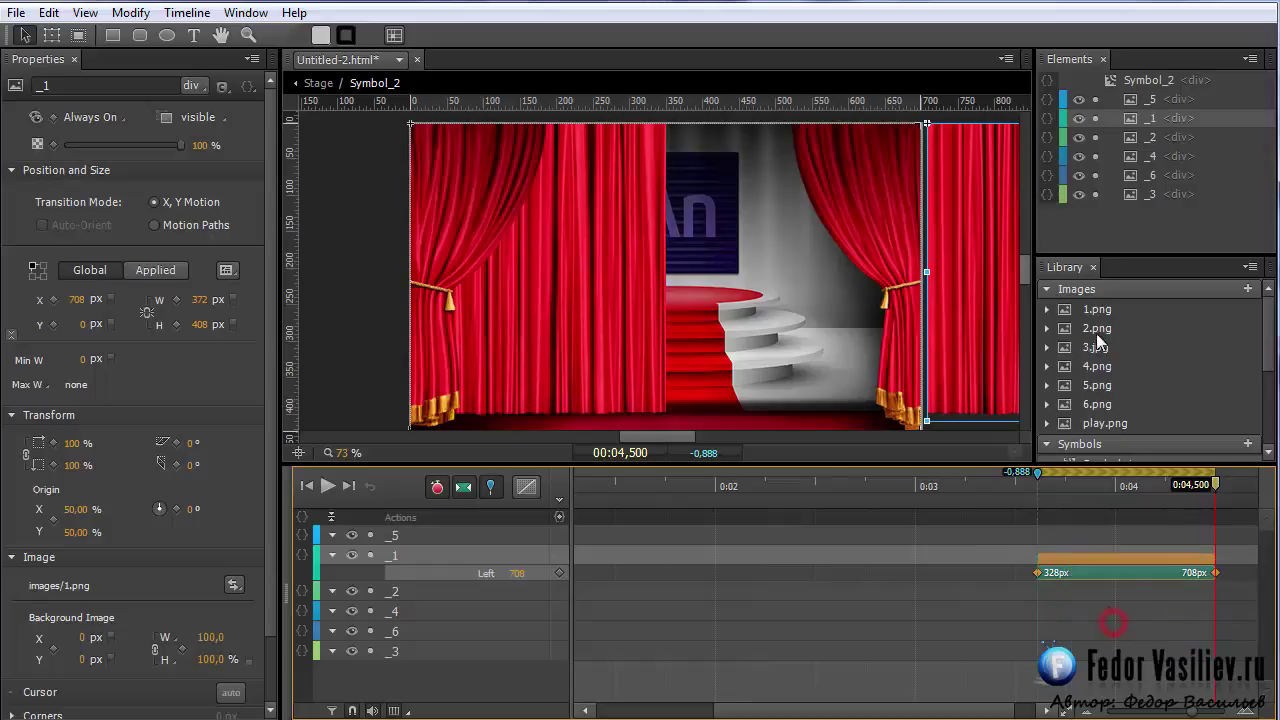
click(1144, 139)
click(1040, 486)
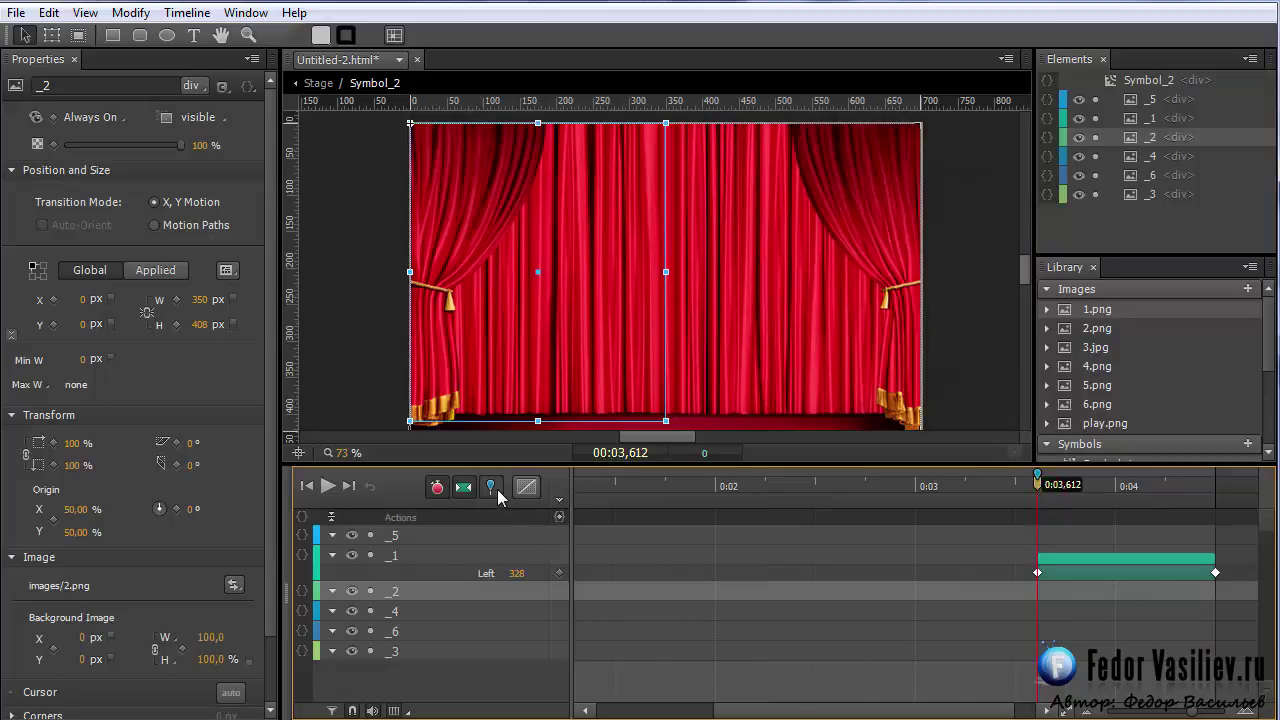
drag(1053, 488, 1038, 488)
click(400, 592)
right_click(1042, 602)
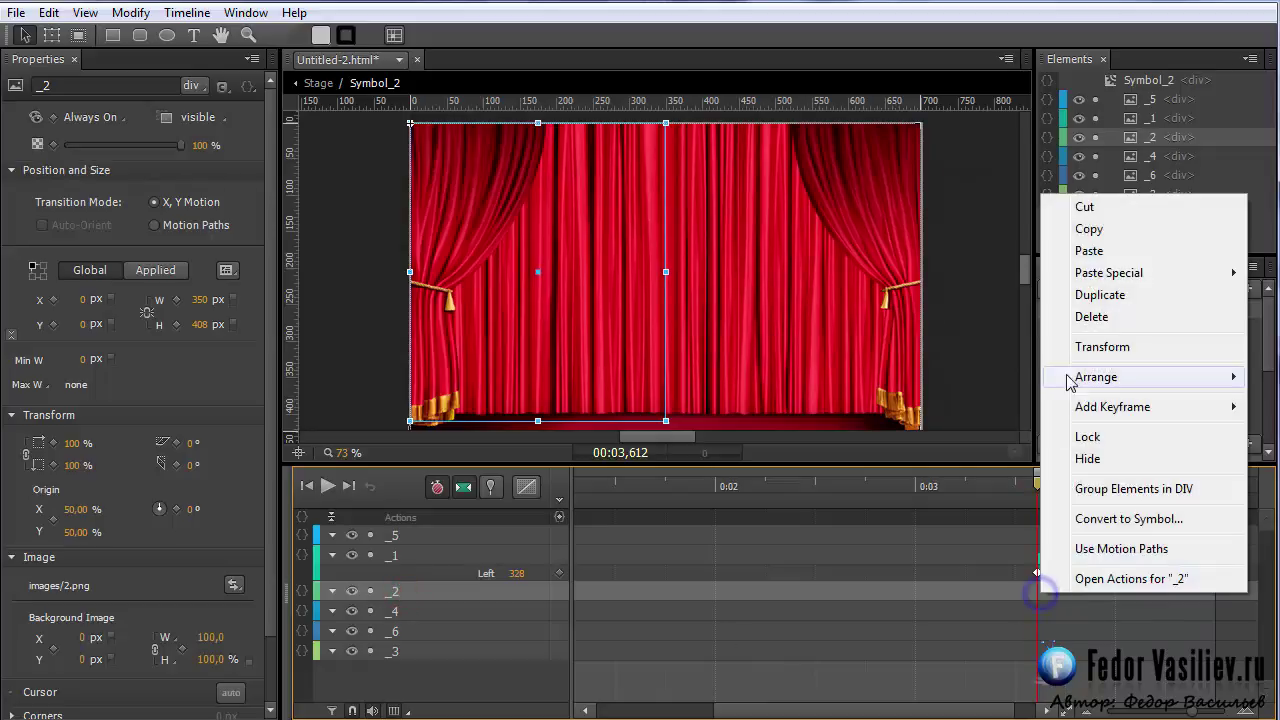
click(1085, 251)
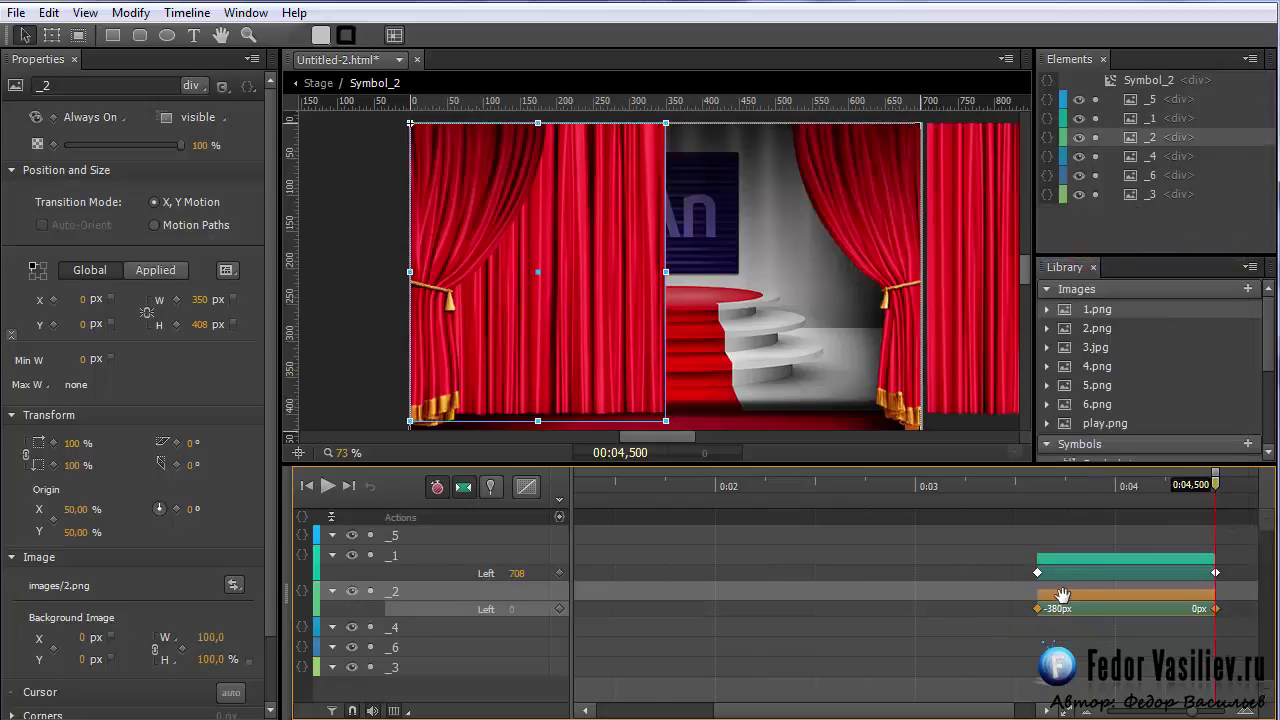
- Invert the pasted transition of _2 so it slides from 0 px to -380 px, and scrub through to 0:04.500
right_click(1062, 596)
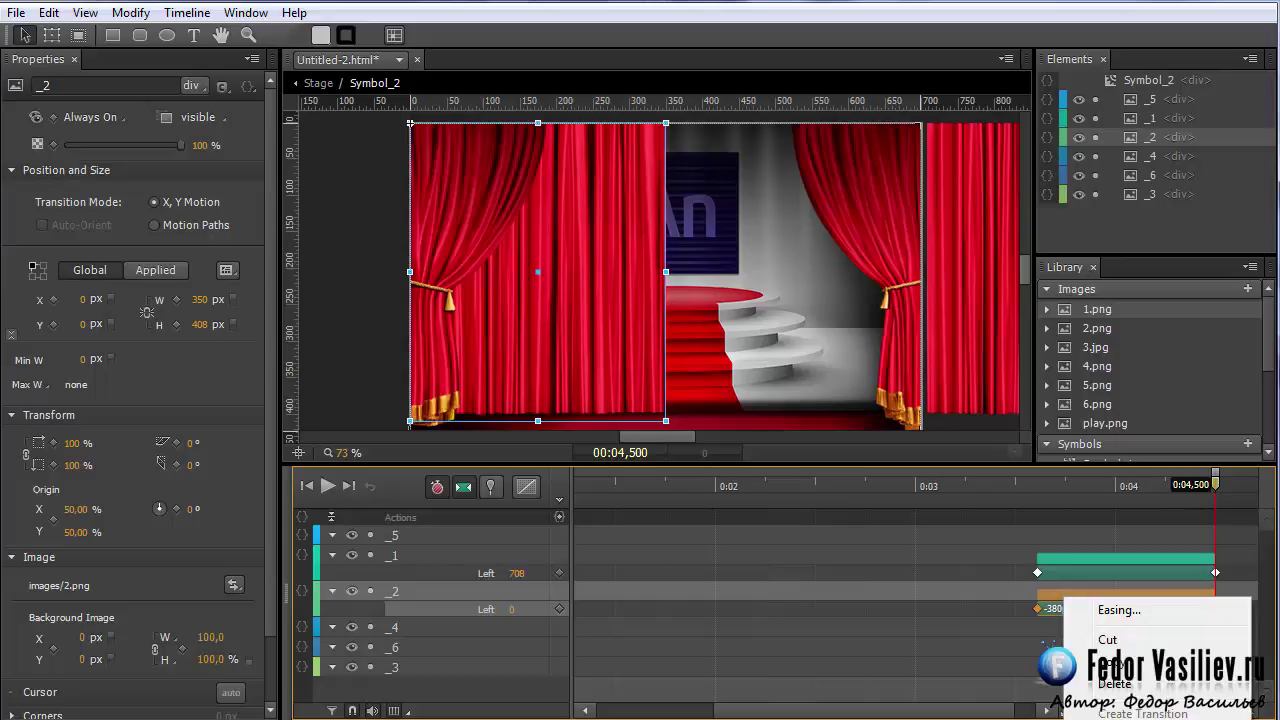
key(Escape)
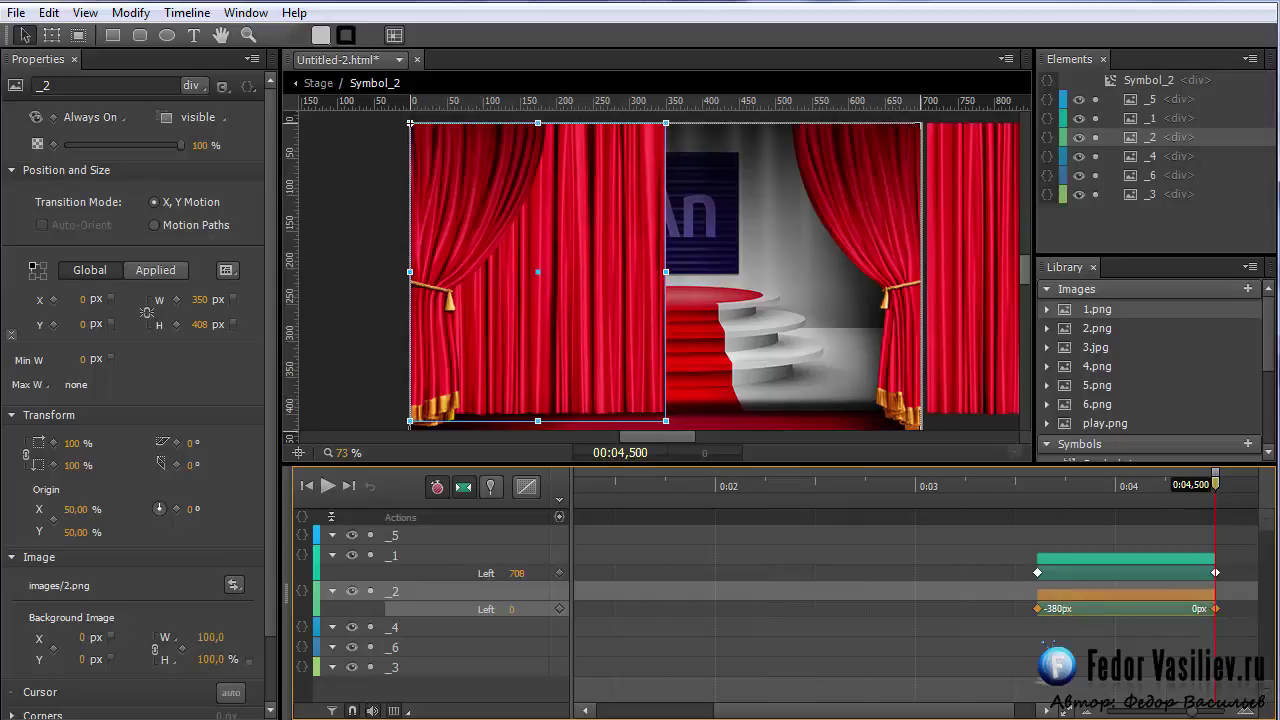
click(1015, 485)
drag(1020, 492, 1194, 527)
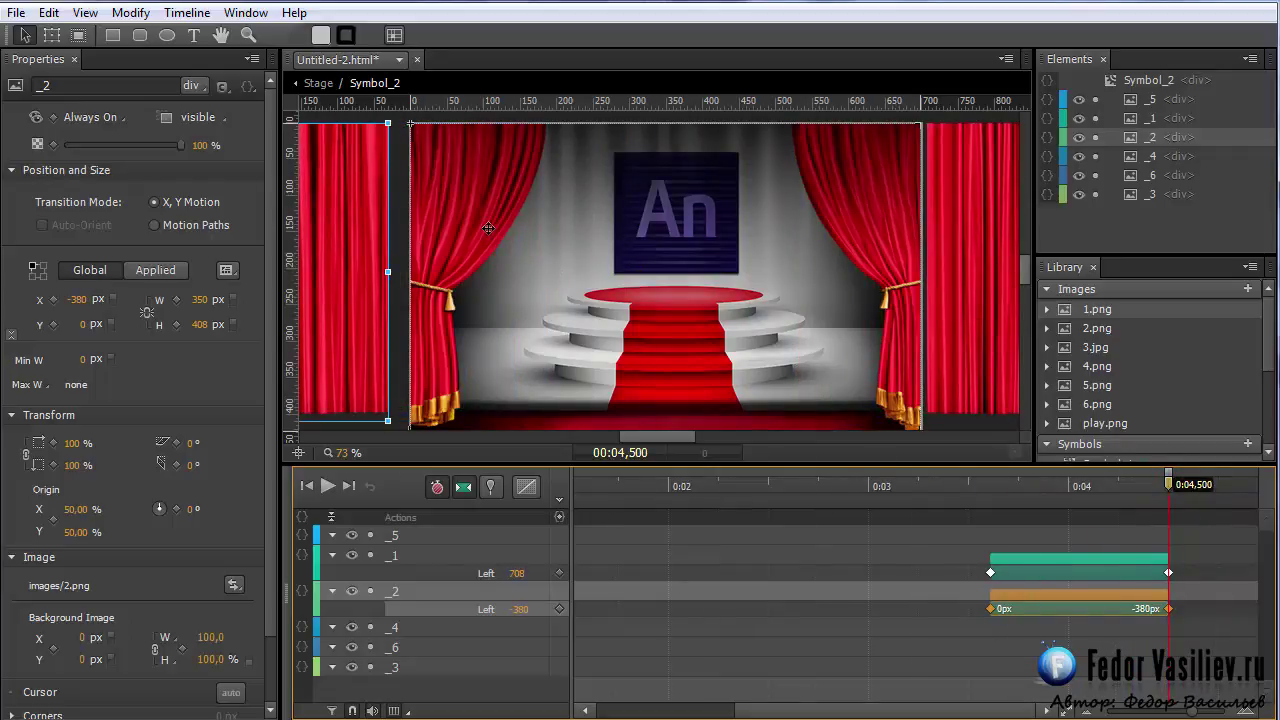
- Set the display of the dark overlay image _4 to Off at 0:04.500
click(1078, 156)
click(1079, 157)
click(1141, 160)
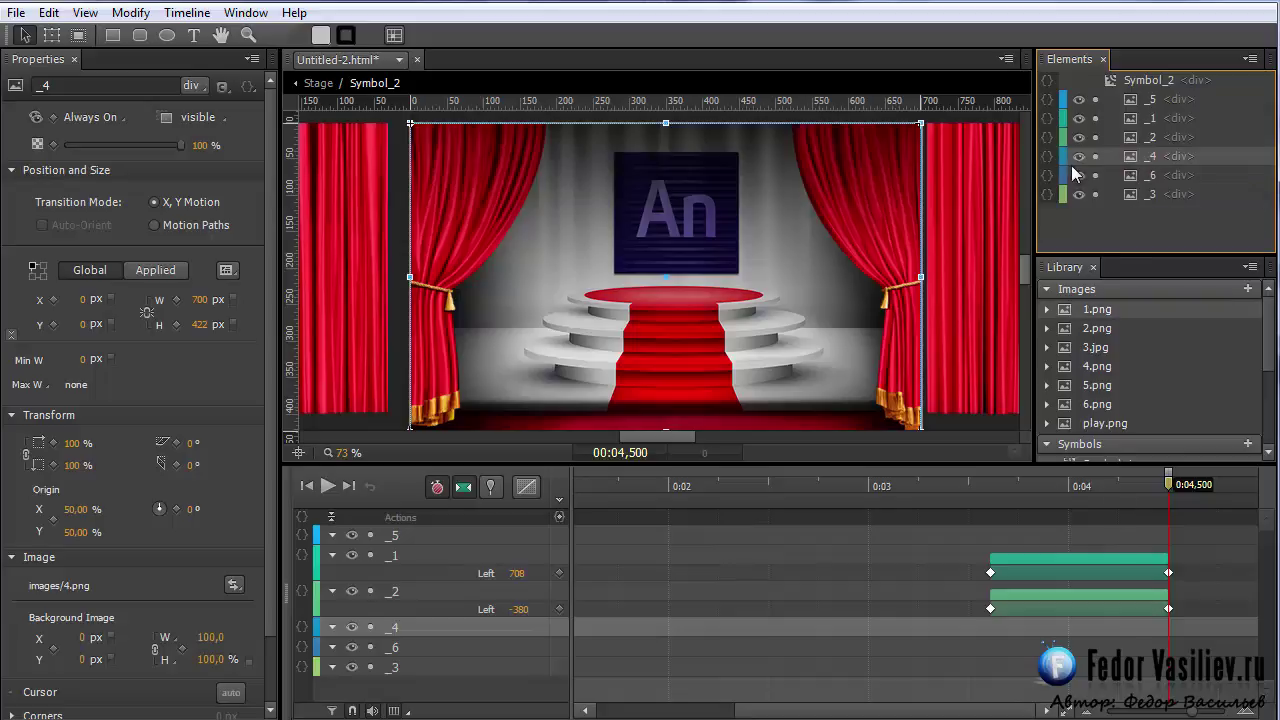
click(106, 119)
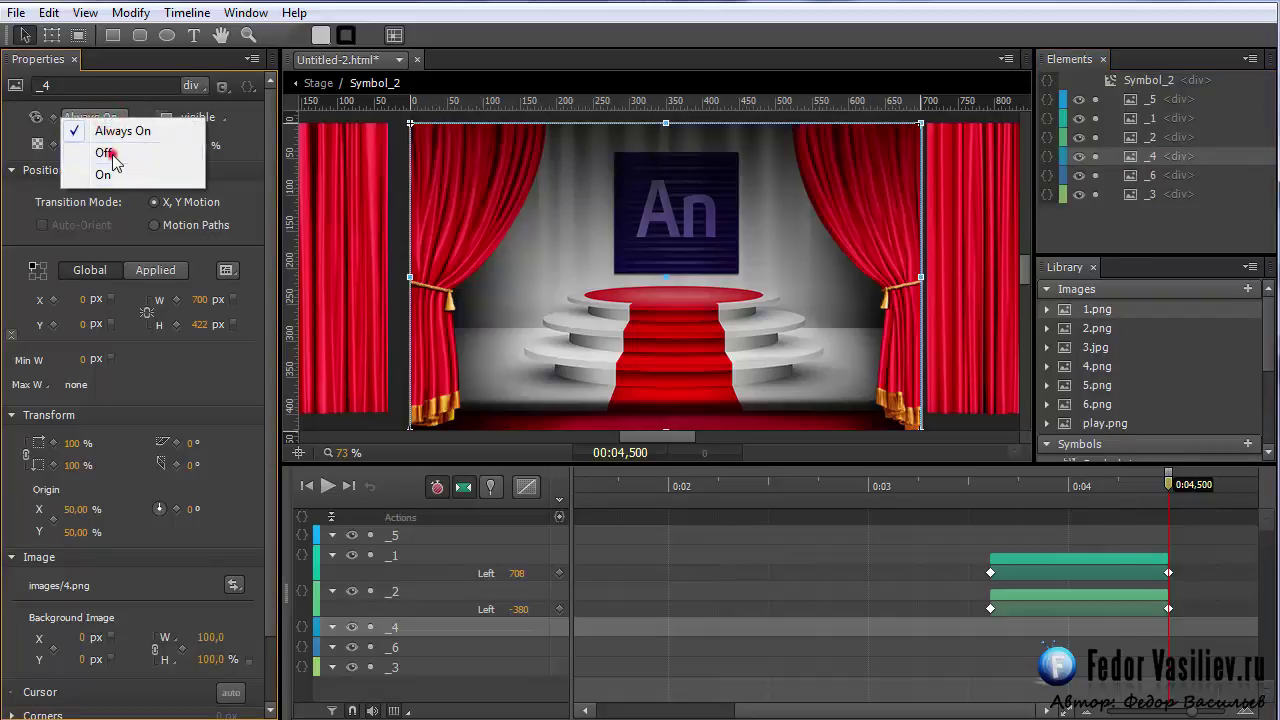
click(106, 153)
mouse_move(1161, 503)
mouse_down()
mouse_move(962, 505)
mouse_move(1110, 505)
mouse_move(1173, 520)
mouse_up()
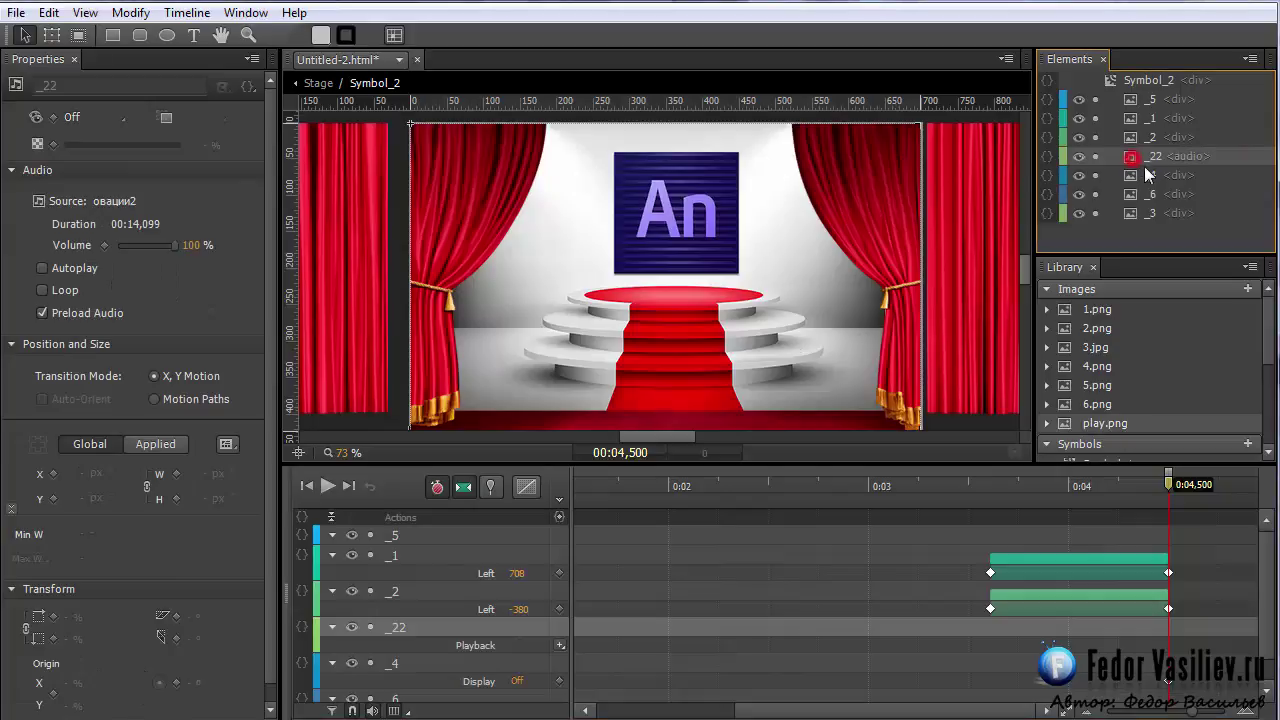
- Add a Play playback command for the applause audio _22 at 0:04.500
drag(1152, 490, 1176, 528)
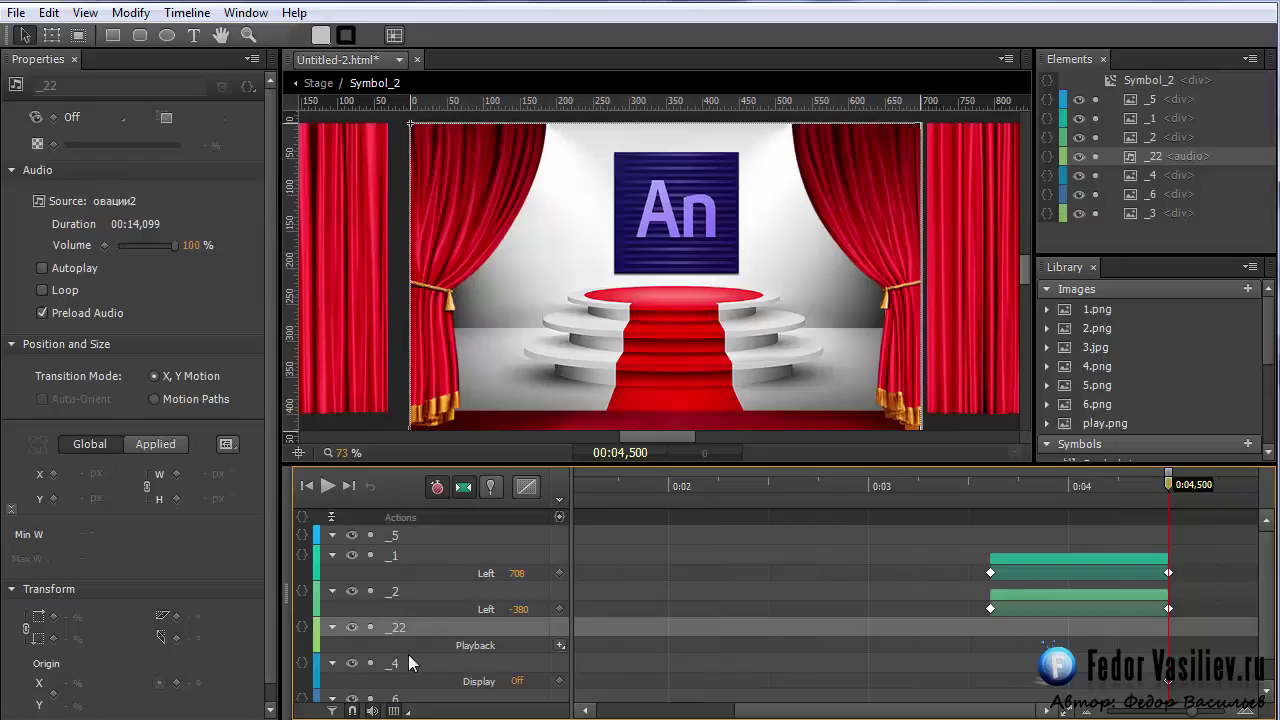
click(561, 645)
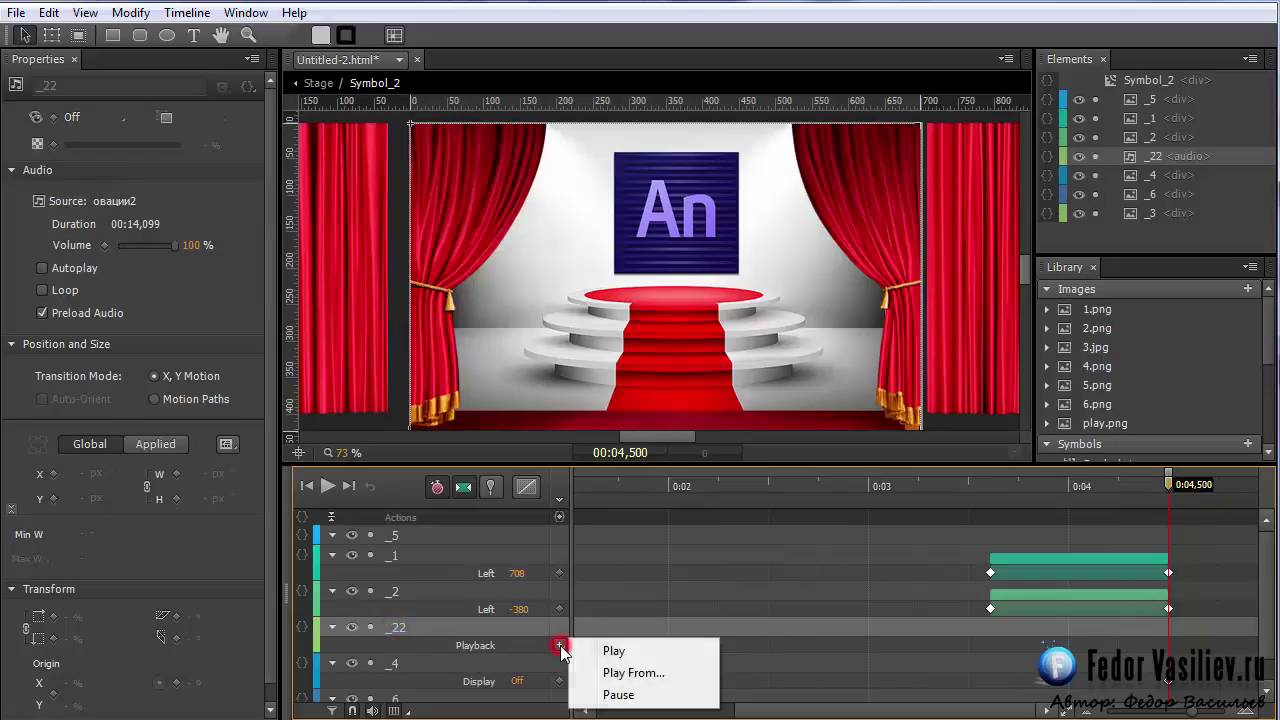
click(631, 655)
drag(665, 711, 722, 711)
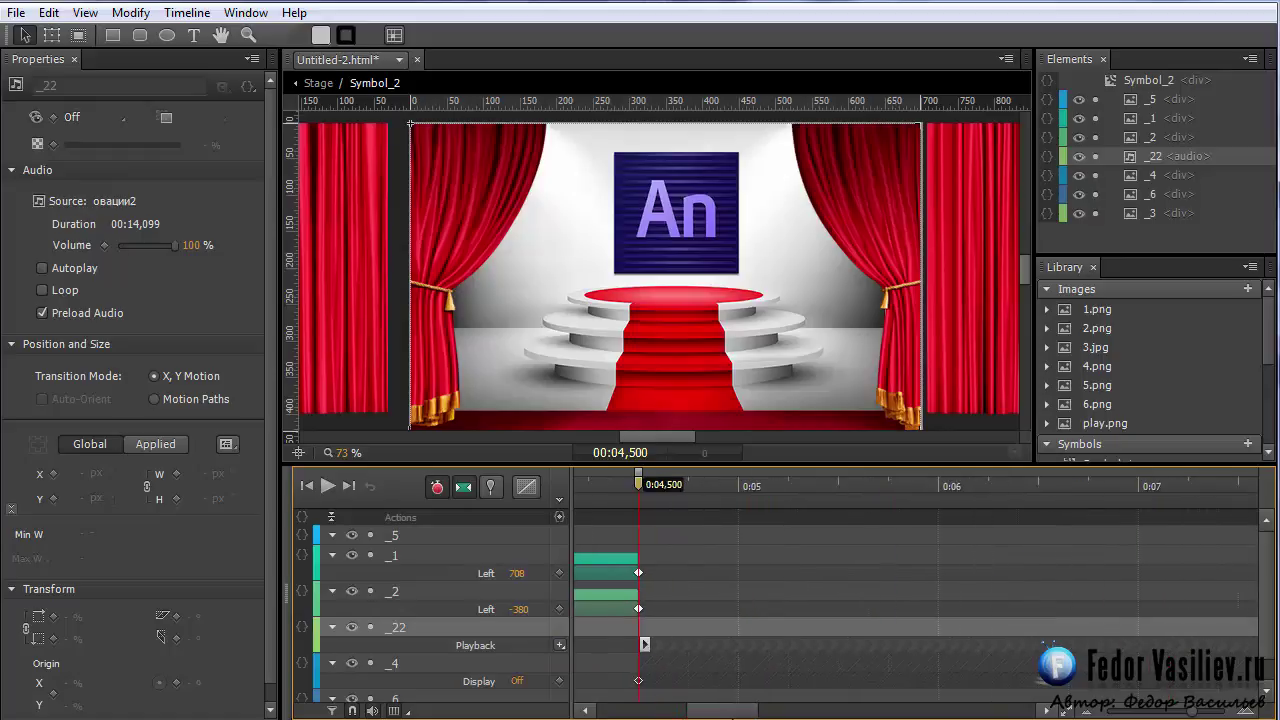
click(645, 645)
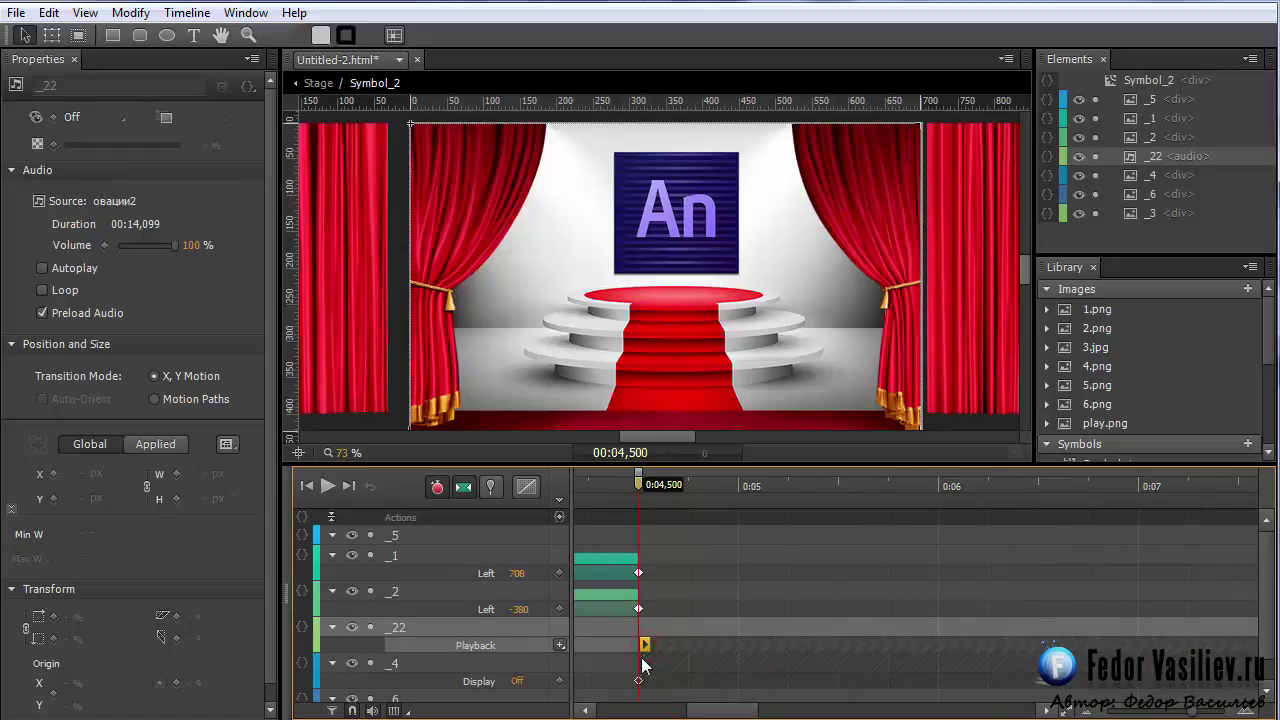
- Add a timeline trigger with the Stop playback action at 0:18.599, where the applause audio ends
drag(638, 484, 908, 581)
scroll(908, 581, right, 10)
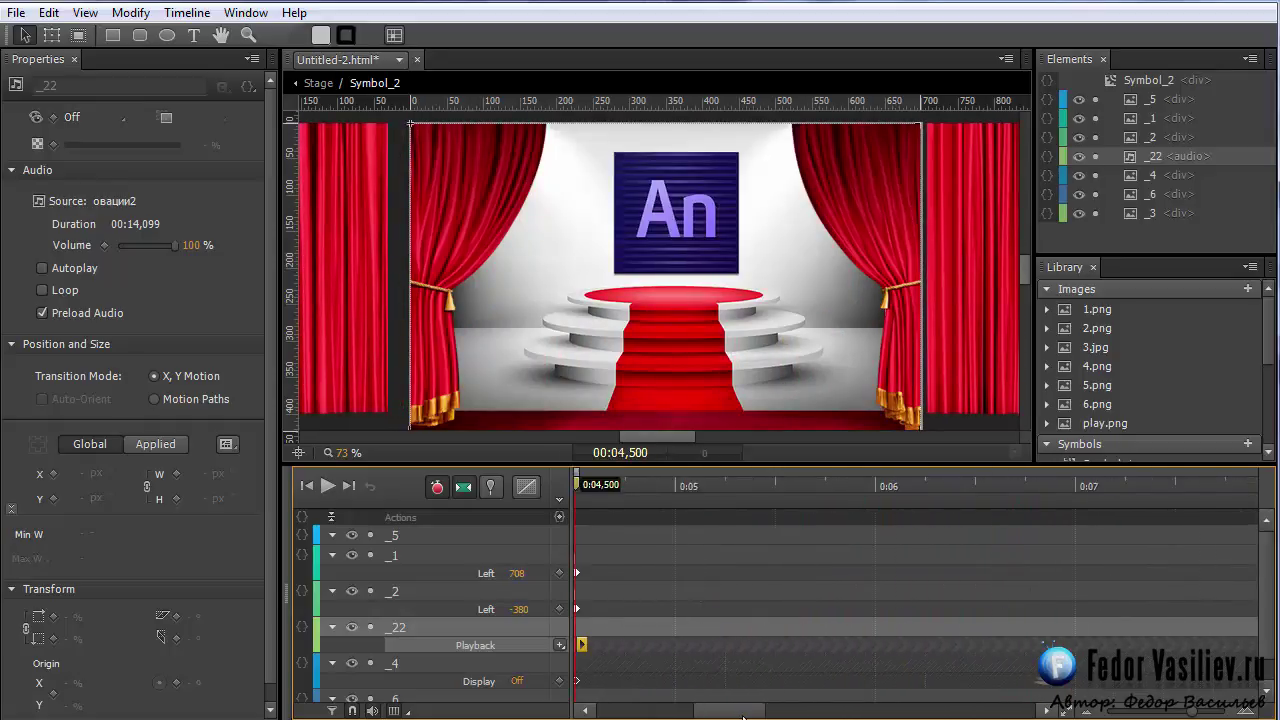
drag(893, 711, 992, 716)
click(861, 646)
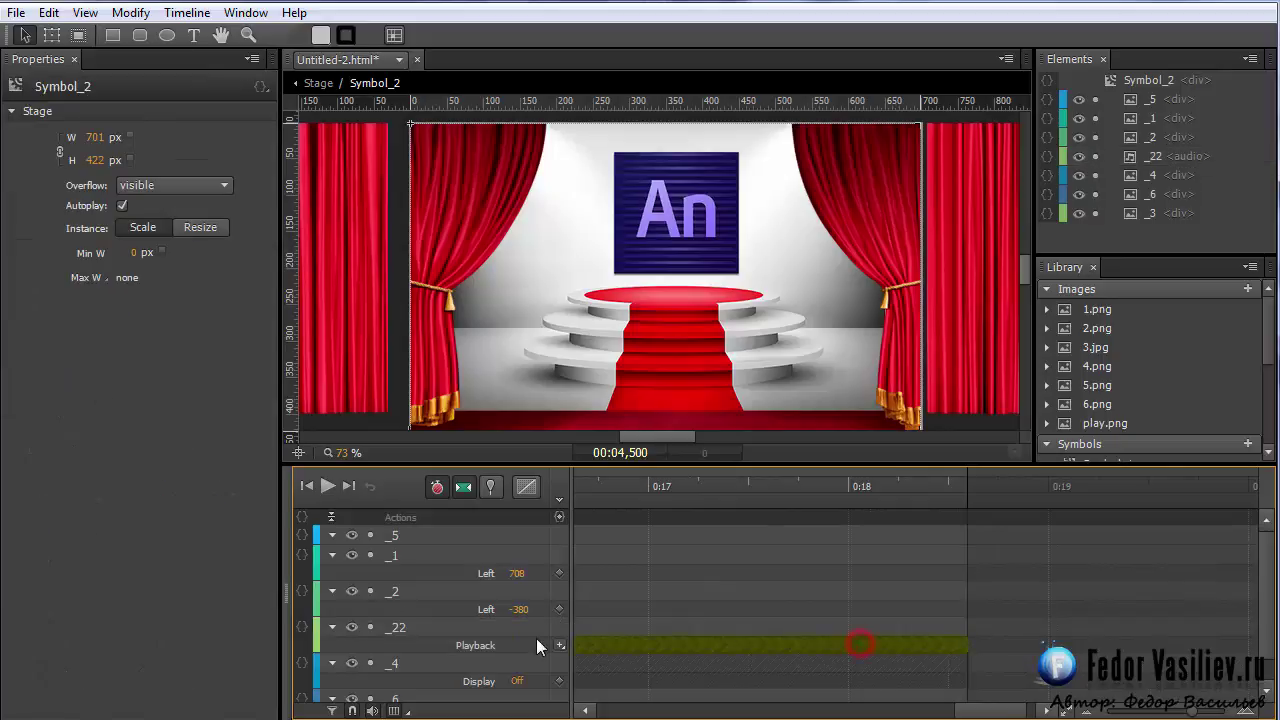
click(429, 629)
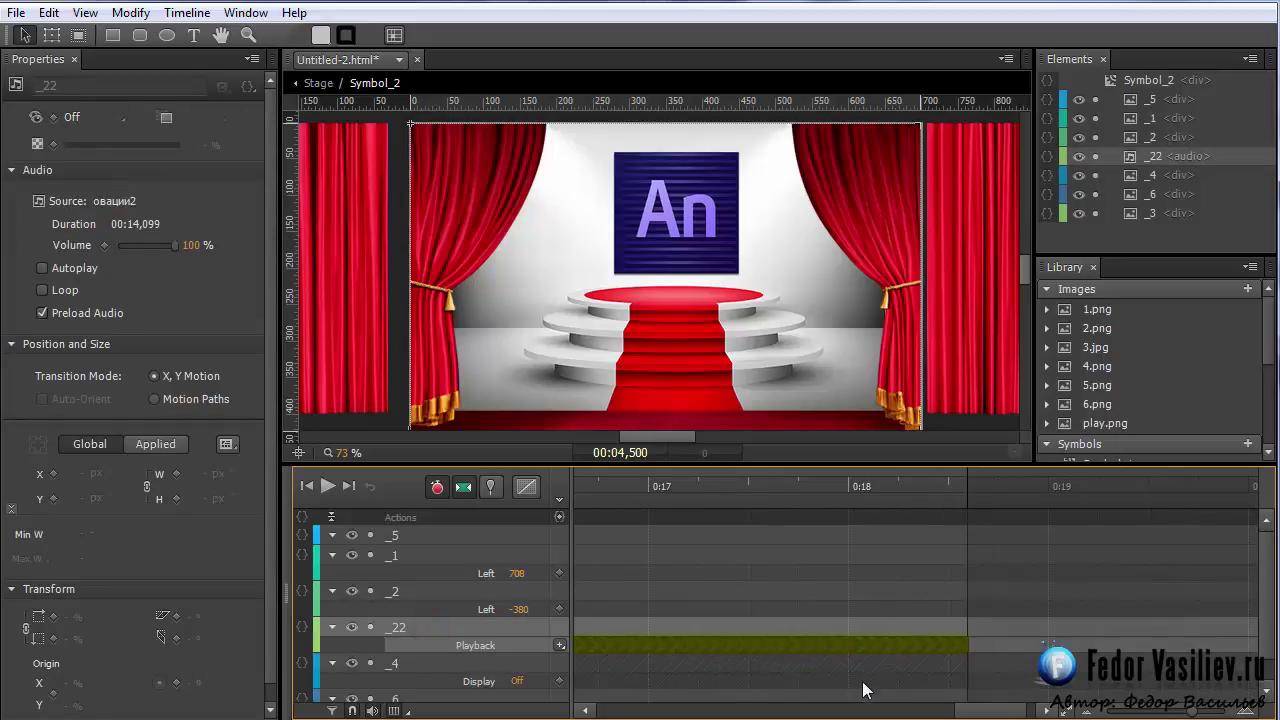
drag(900, 490, 970, 521)
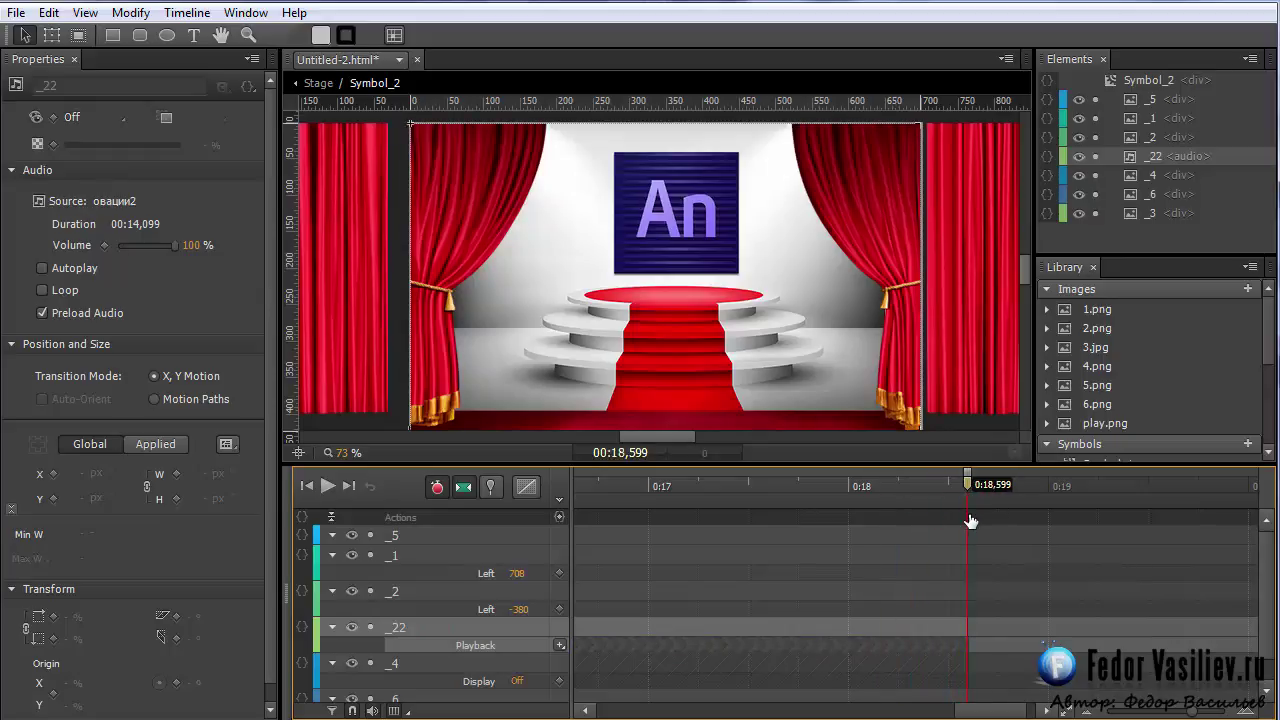
click(561, 517)
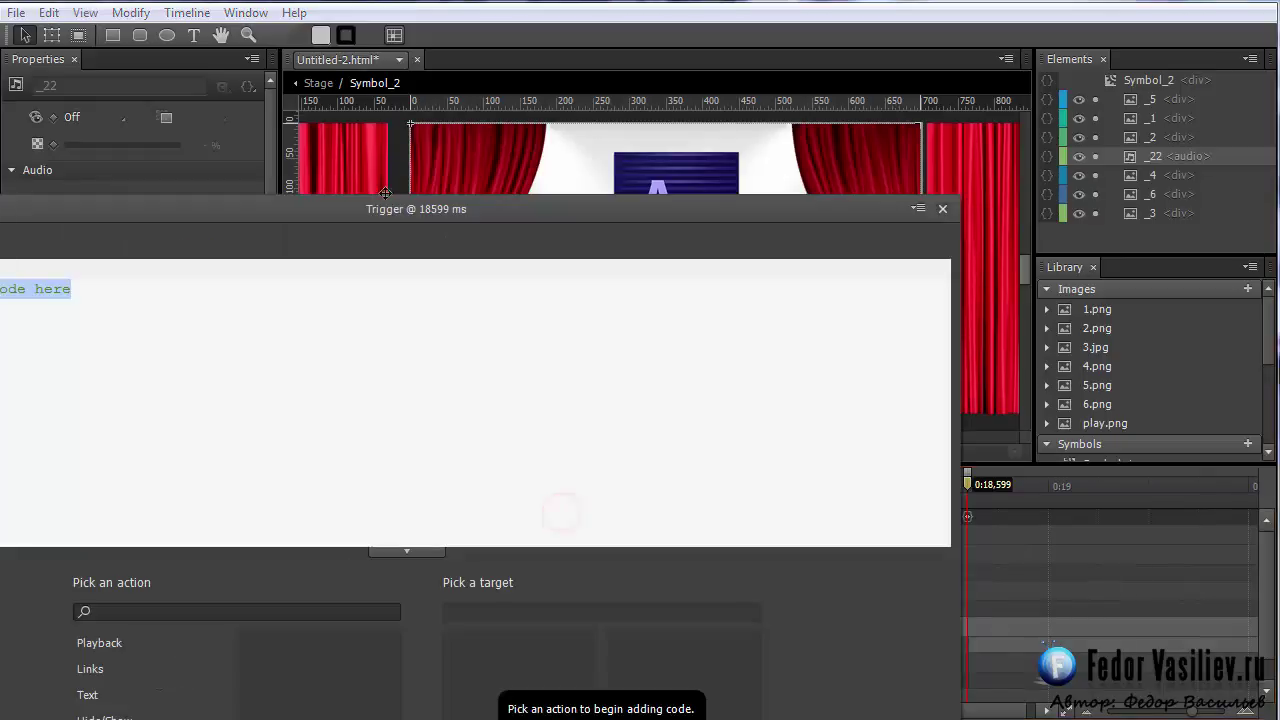
click(358, 500)
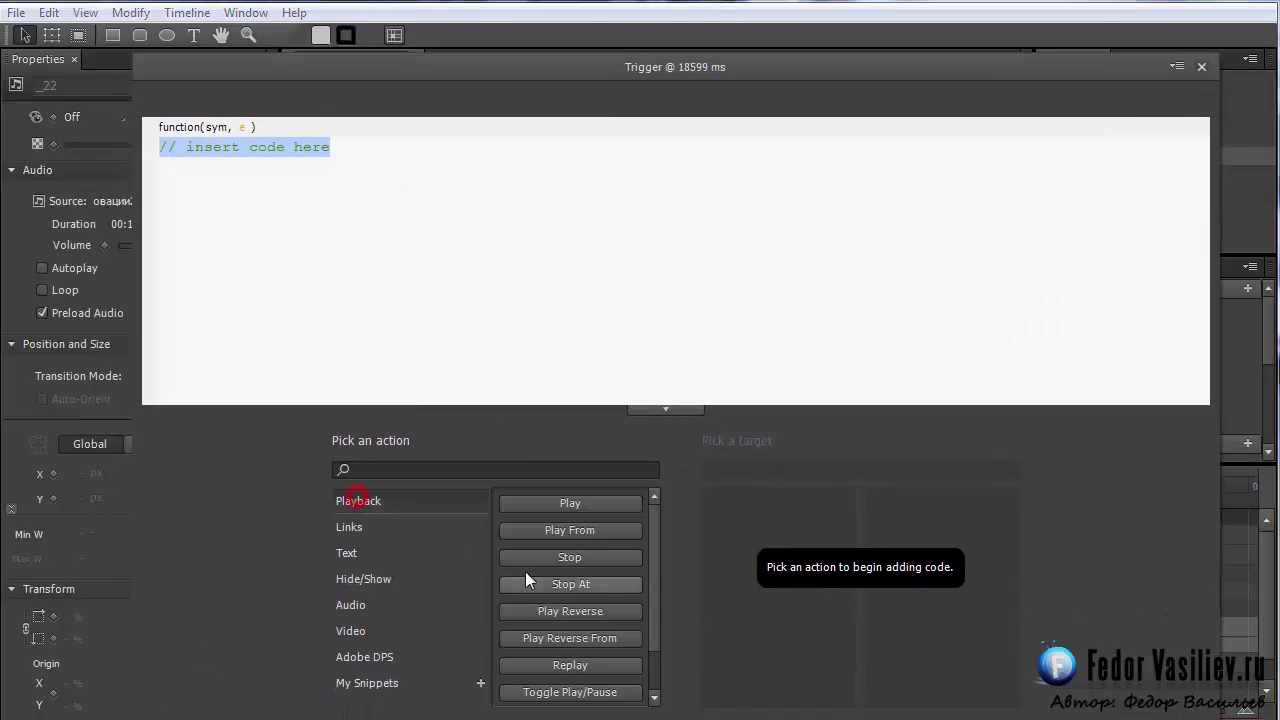
click(545, 558)
click(737, 529)
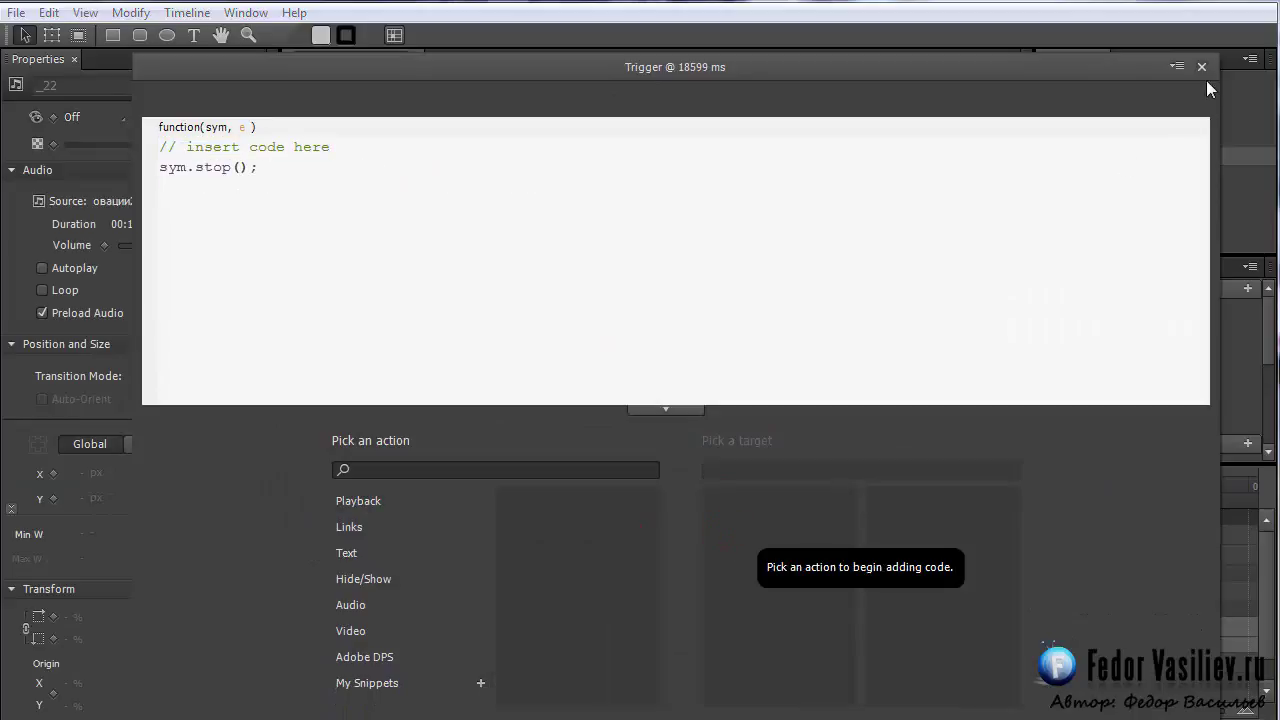
click(1202, 67)
- Add a timeline trigger at 0:00 inside Symbol_2 with the Stop playback action targeting Symbol_2
drag(958, 716, 612, 717)
drag(612, 488, 560, 497)
click(558, 519)
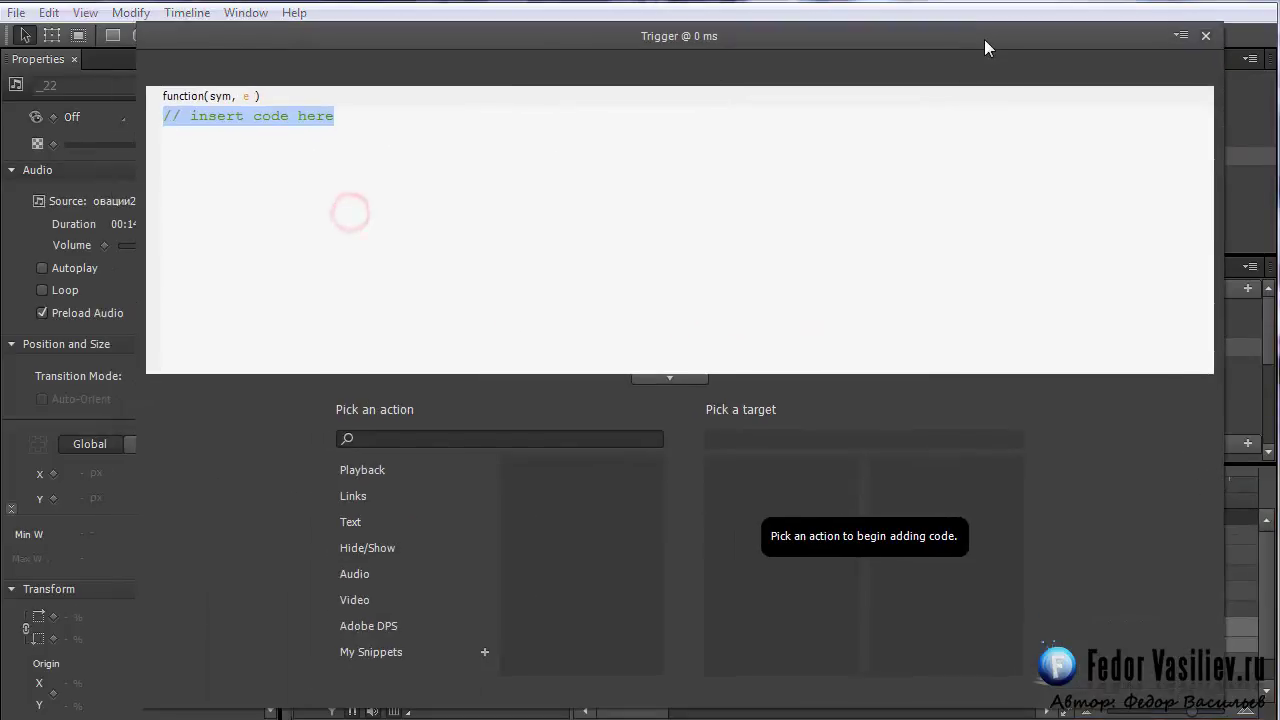
click(374, 469)
click(574, 524)
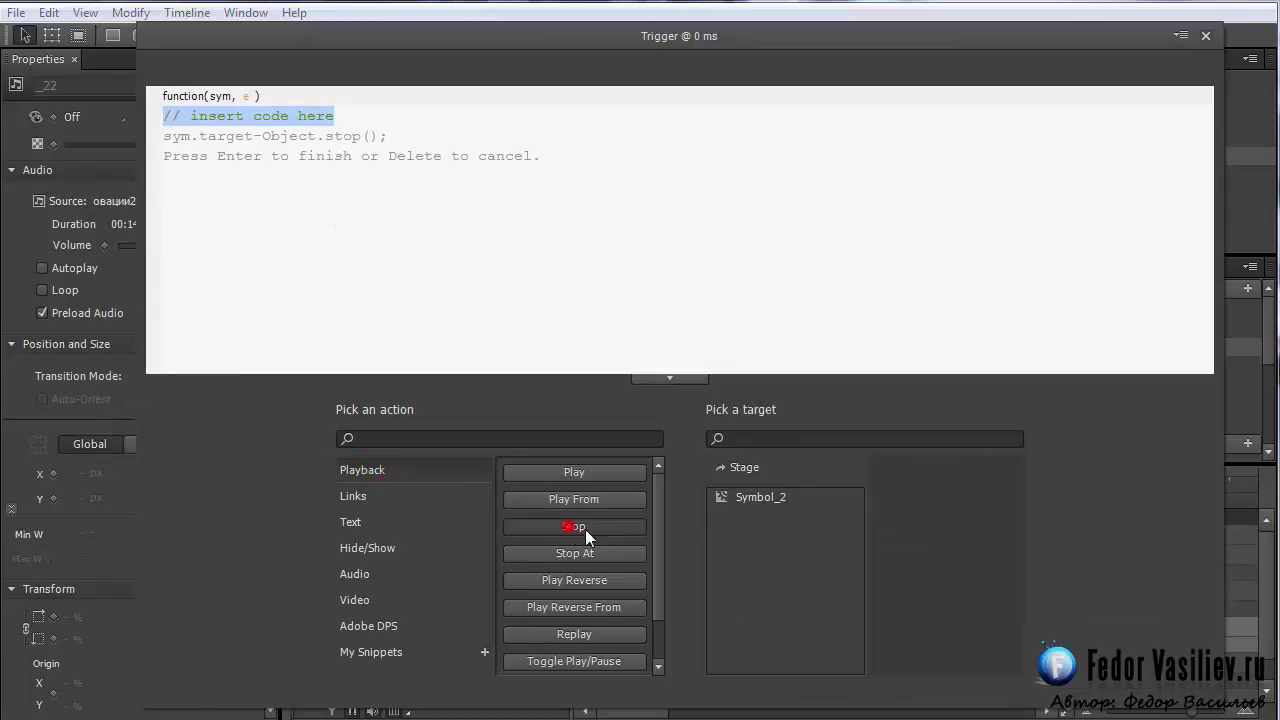
click(713, 499)
click(1205, 38)
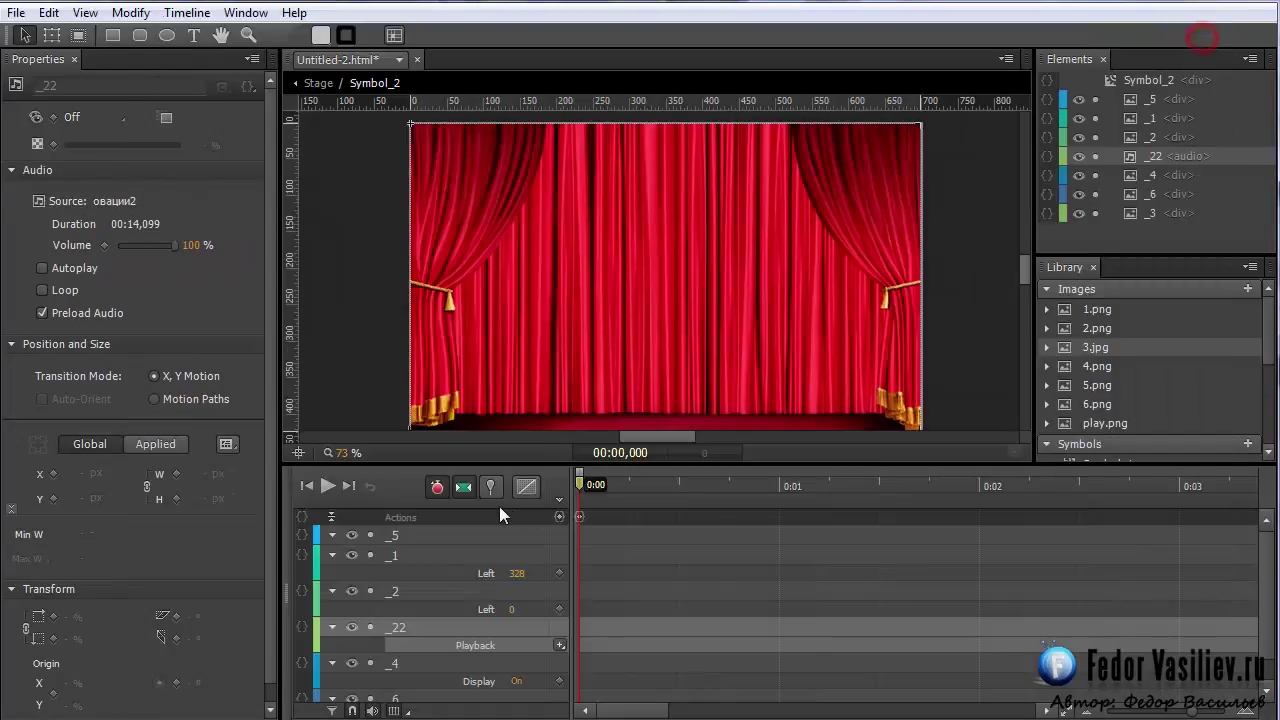
- Insert a timeline label named 3 at 0:00 in Symbol_2
click(559, 507)
text(3)
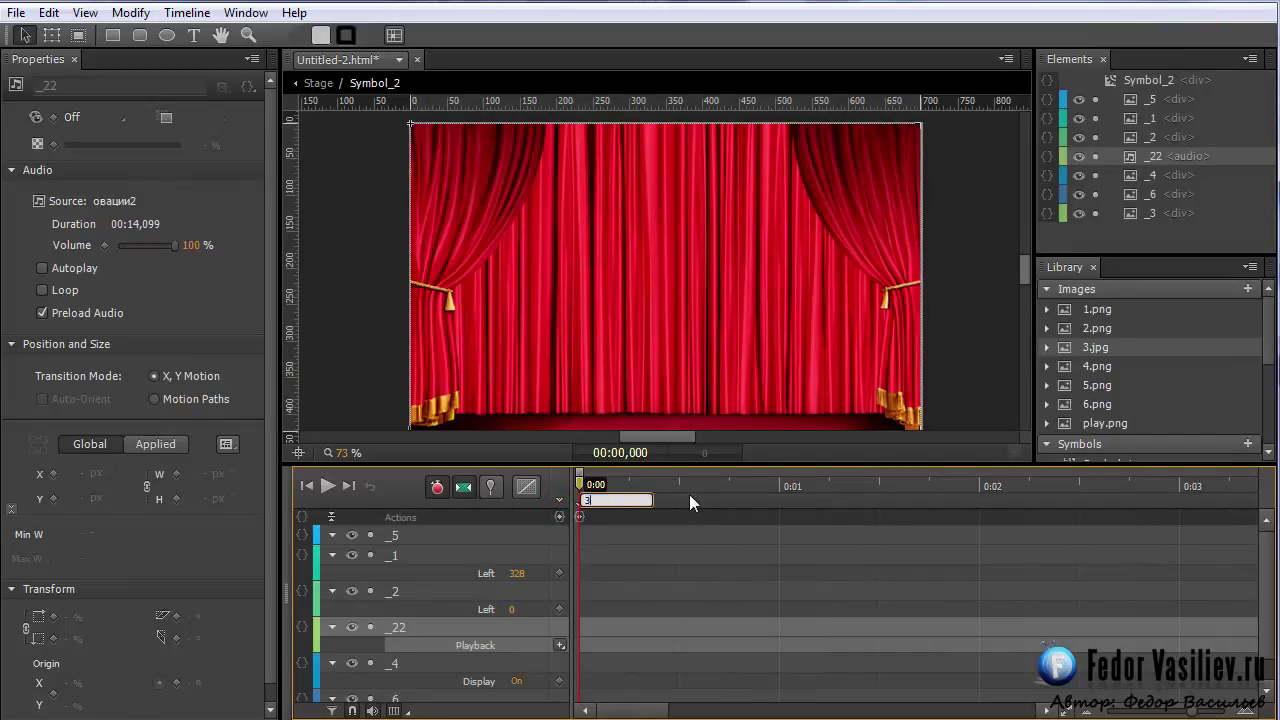
click(691, 493)
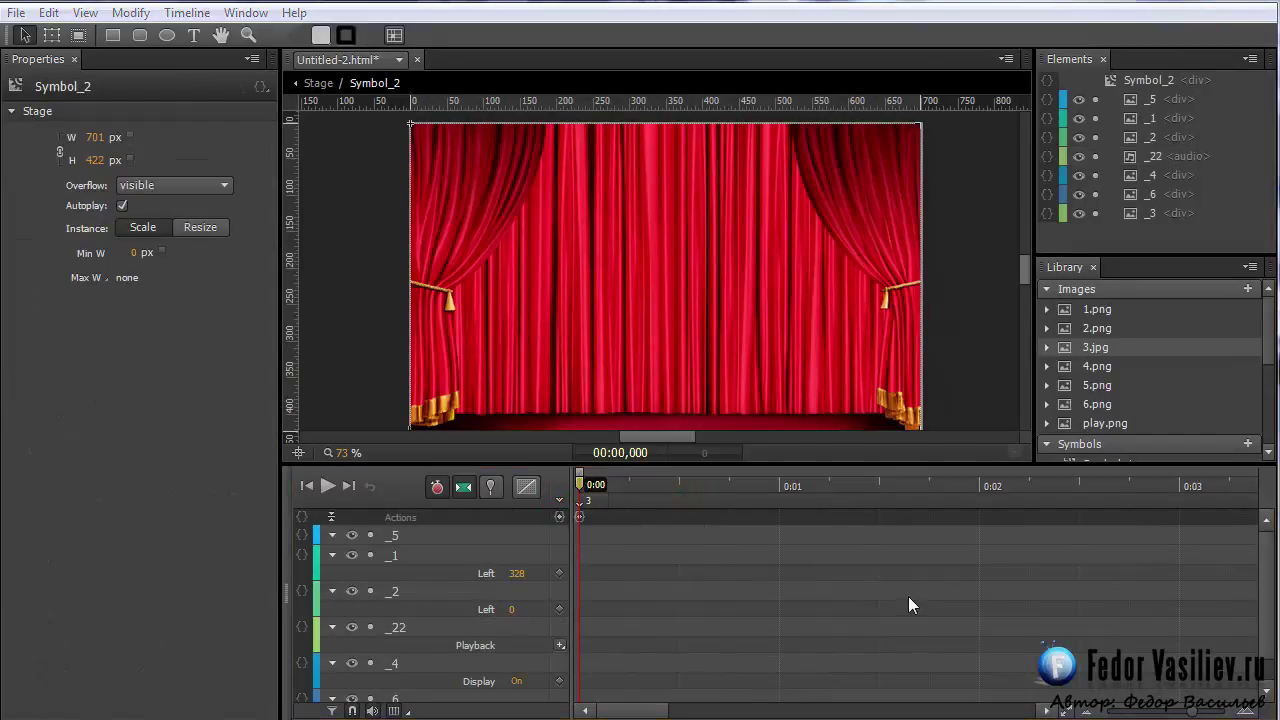
- Return to the Stage and open the click action code of the play button Symbol_1
click(316, 86)
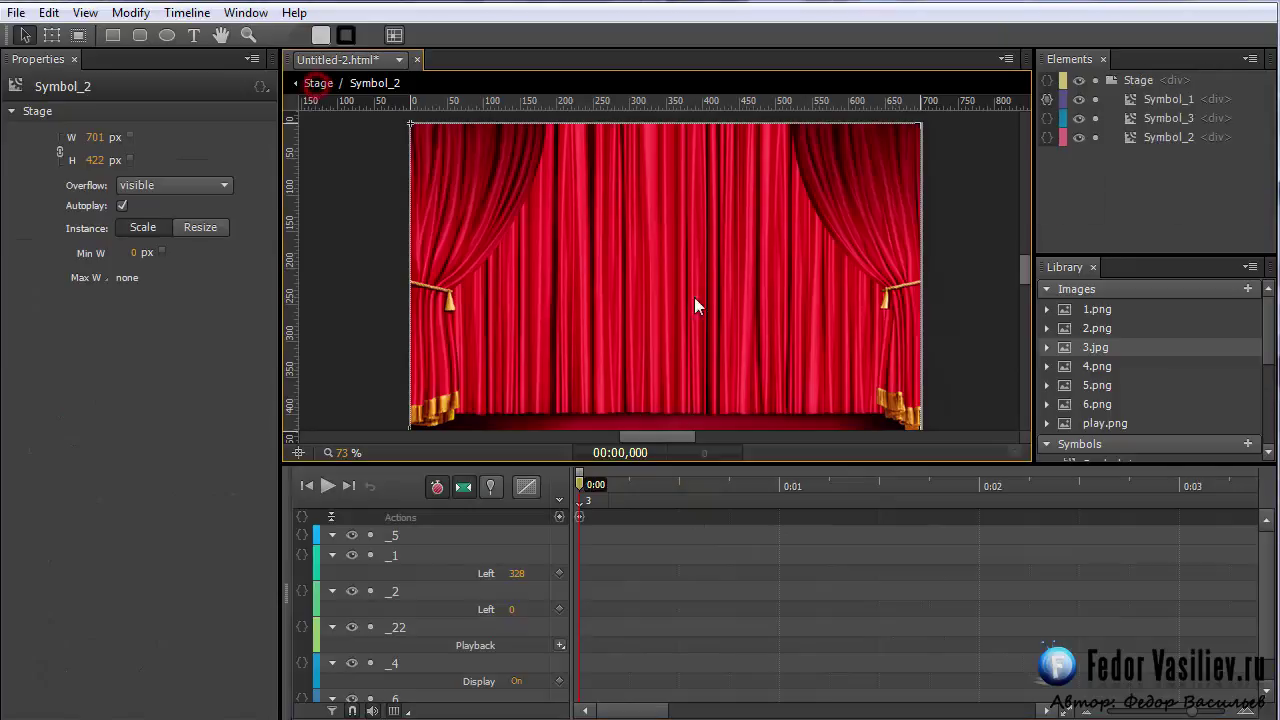
click(694, 297)
click(572, 488)
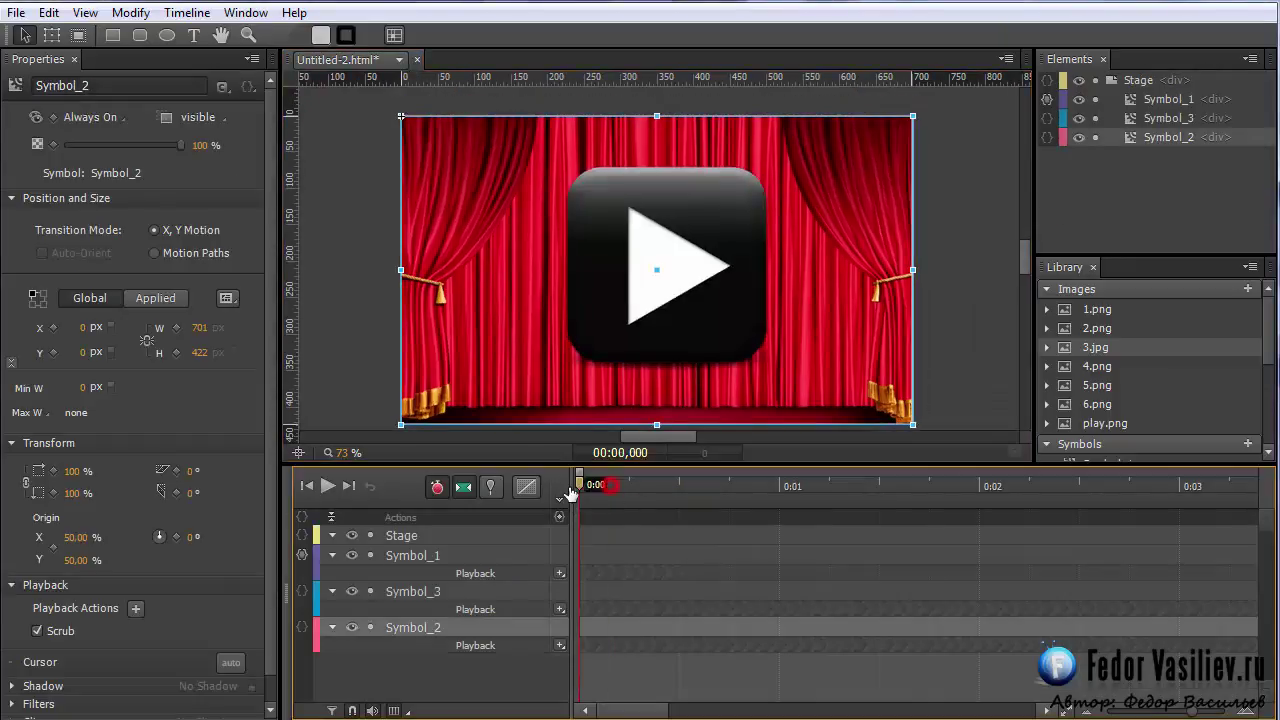
click(669, 218)
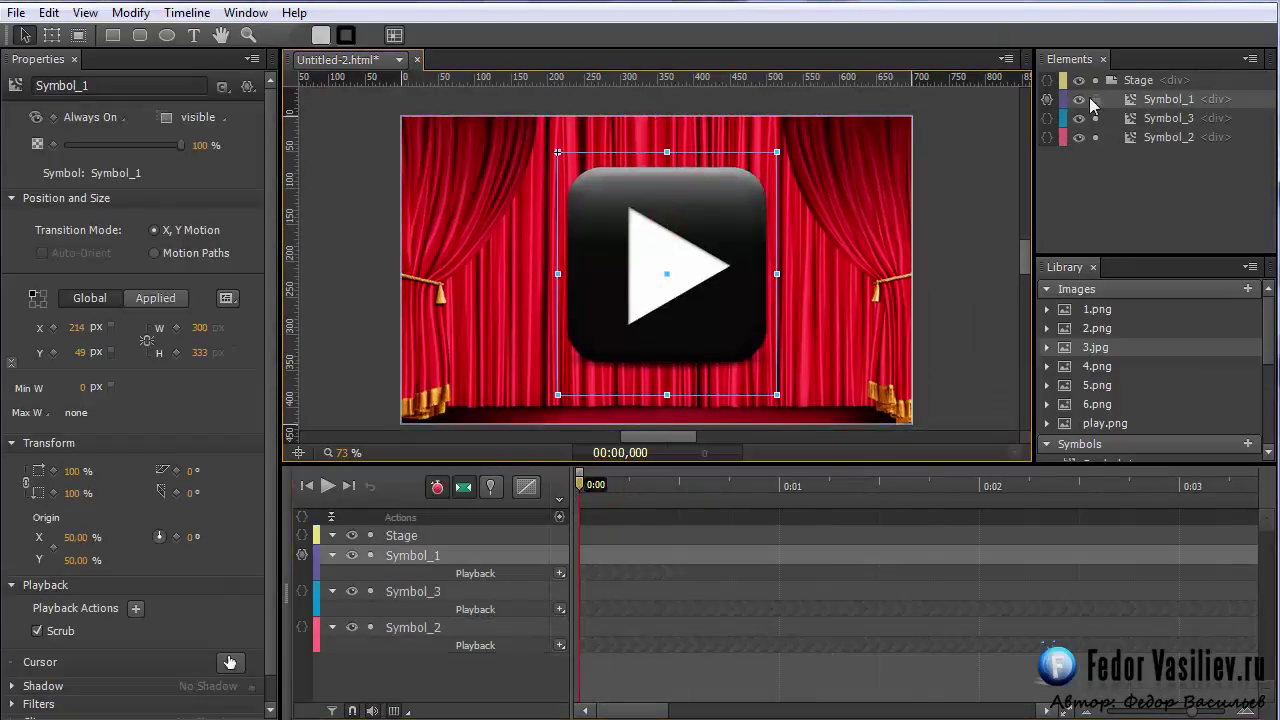
click(1046, 99)
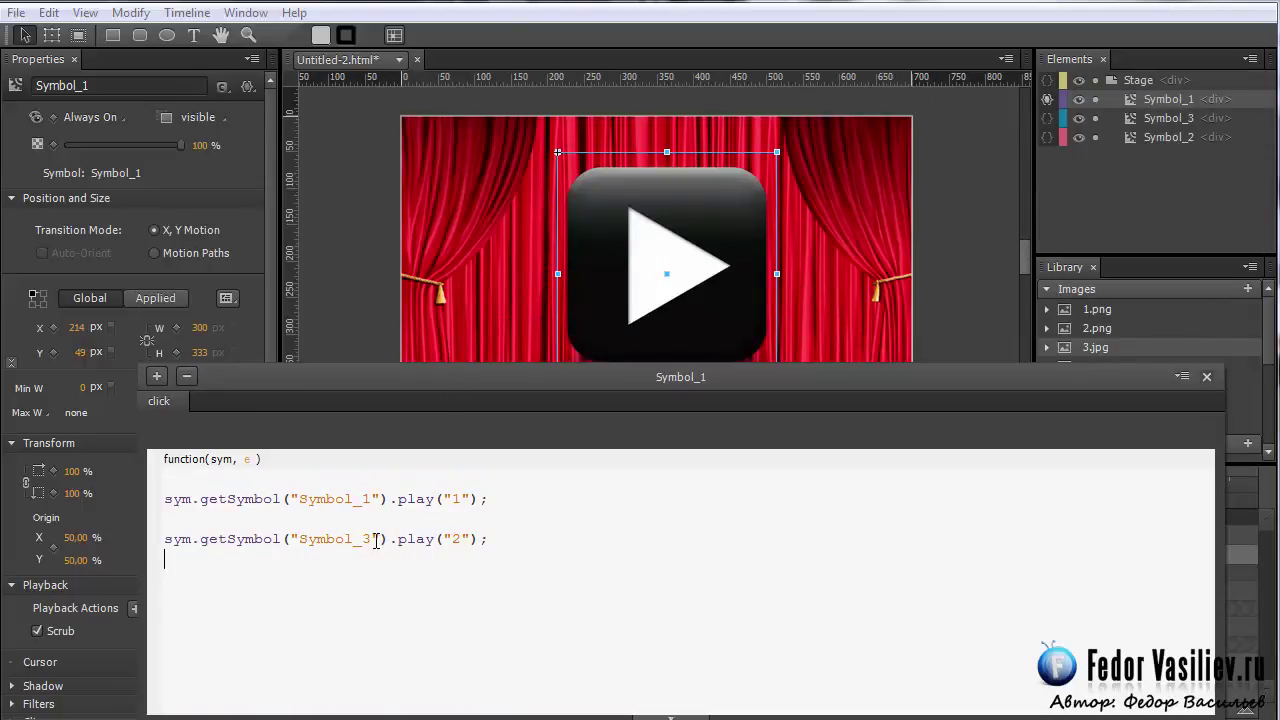
- Add a Play playback command targeting Symbol_2 on a new line below the existing Symbol_3 play command
drag(493, 541, 276, 540)
click(275, 563)
drag(446, 382, 453, 467)
click(440, 463)
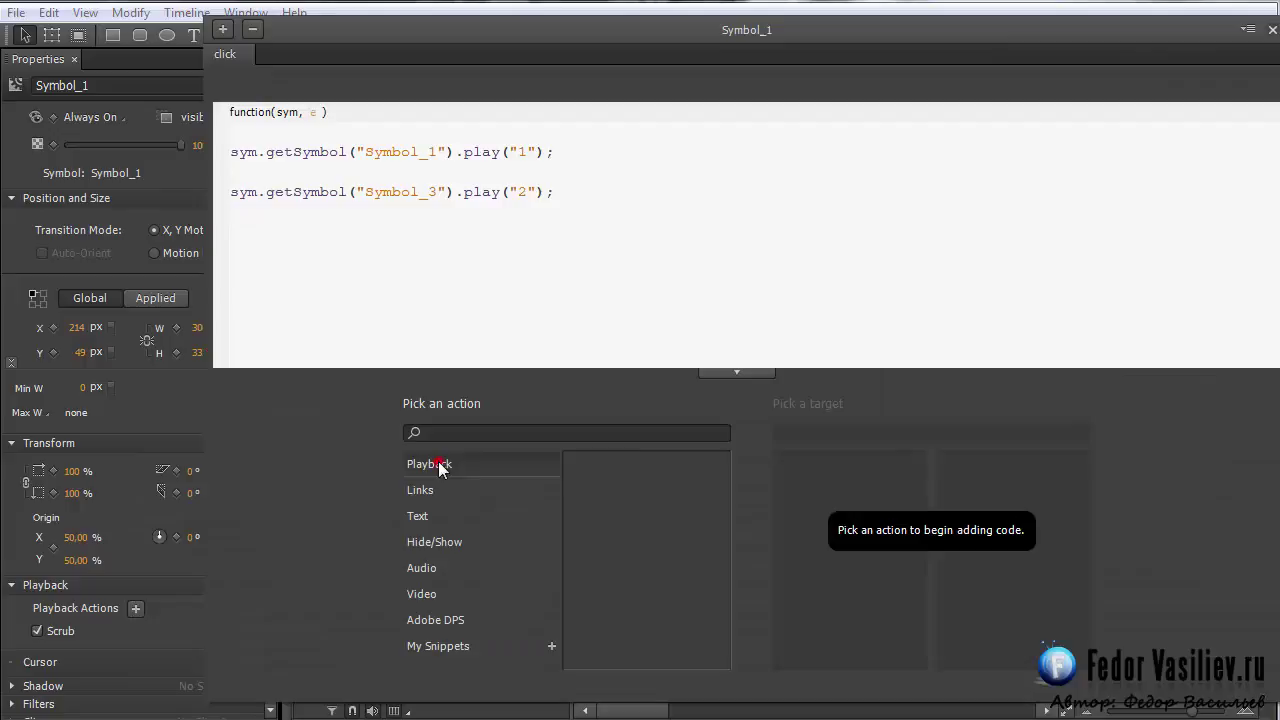
click(611, 468)
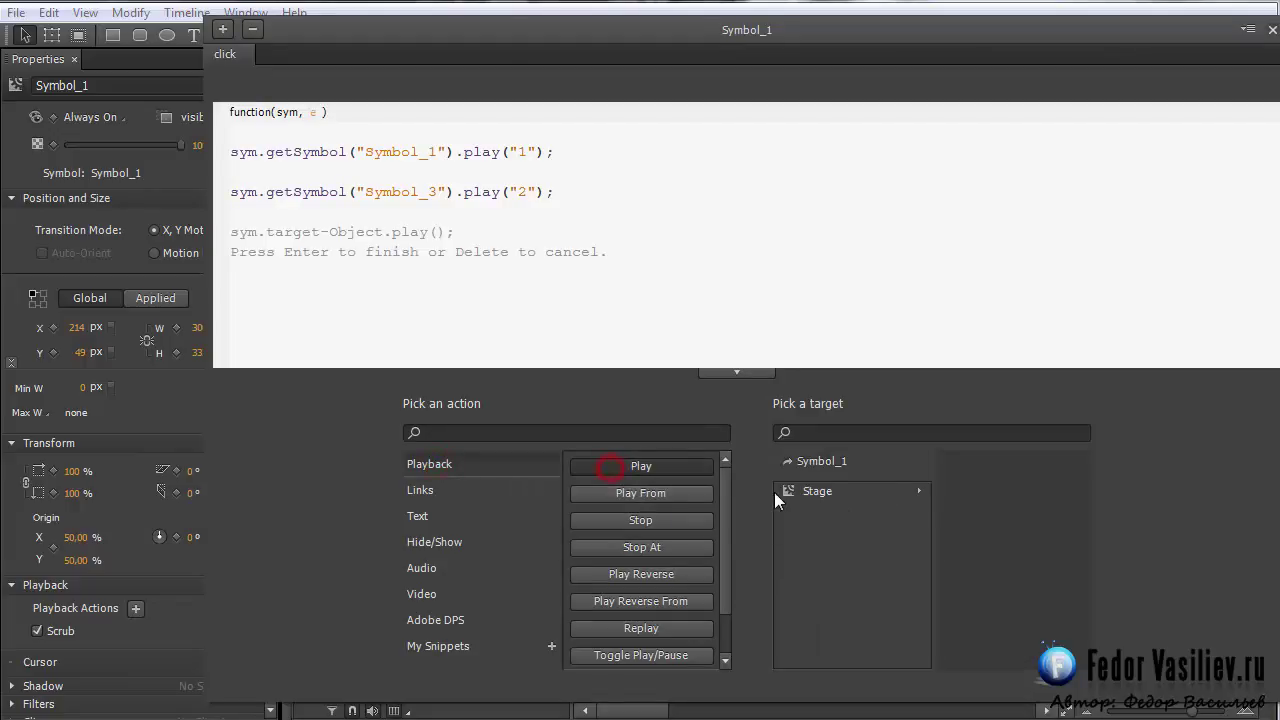
click(812, 493)
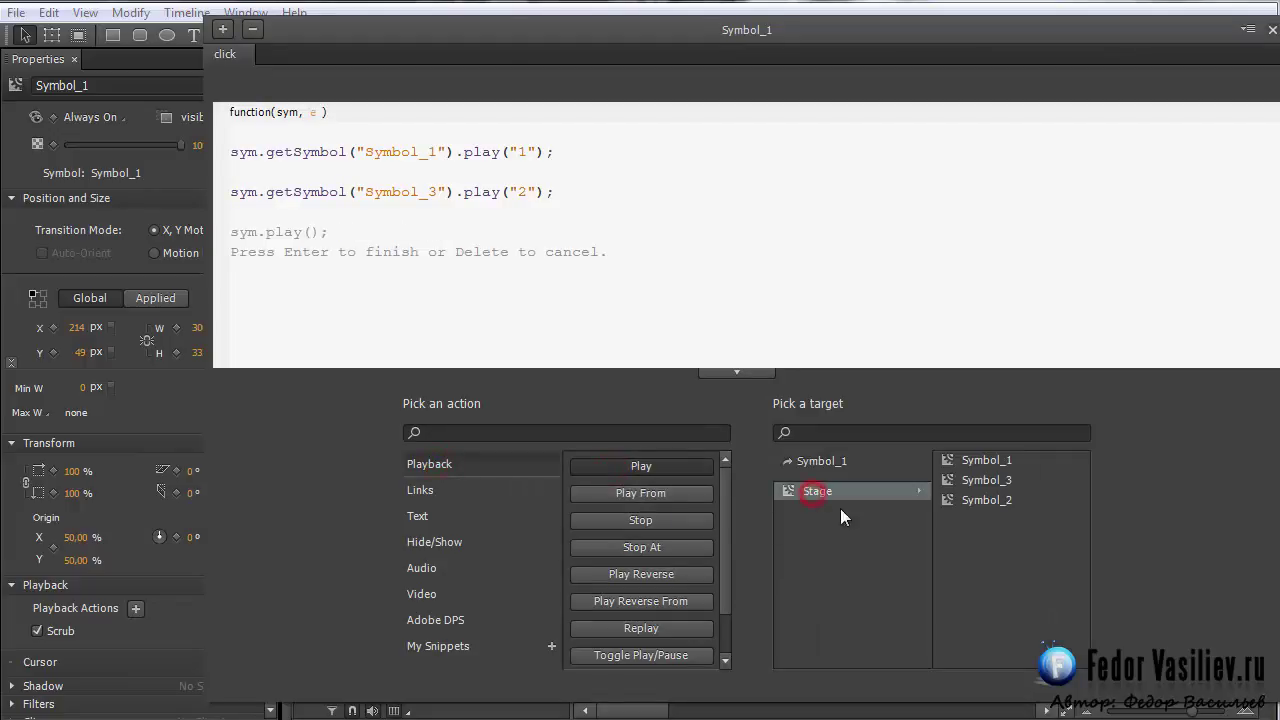
click(946, 503)
click(948, 500)
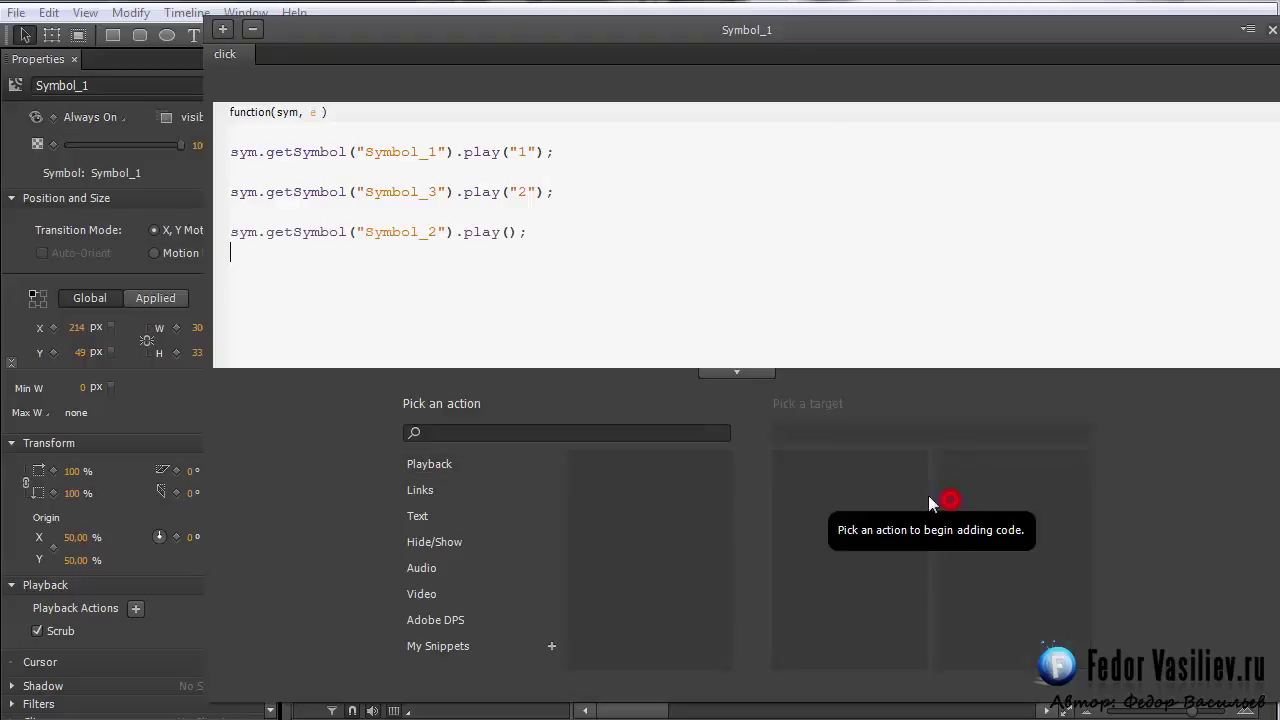
- Make the Symbol_2 play command start from label "3" and run the animation from its play button in the browser preview
click(507, 231)
click(516, 231)
text(3)
click(1273, 30)
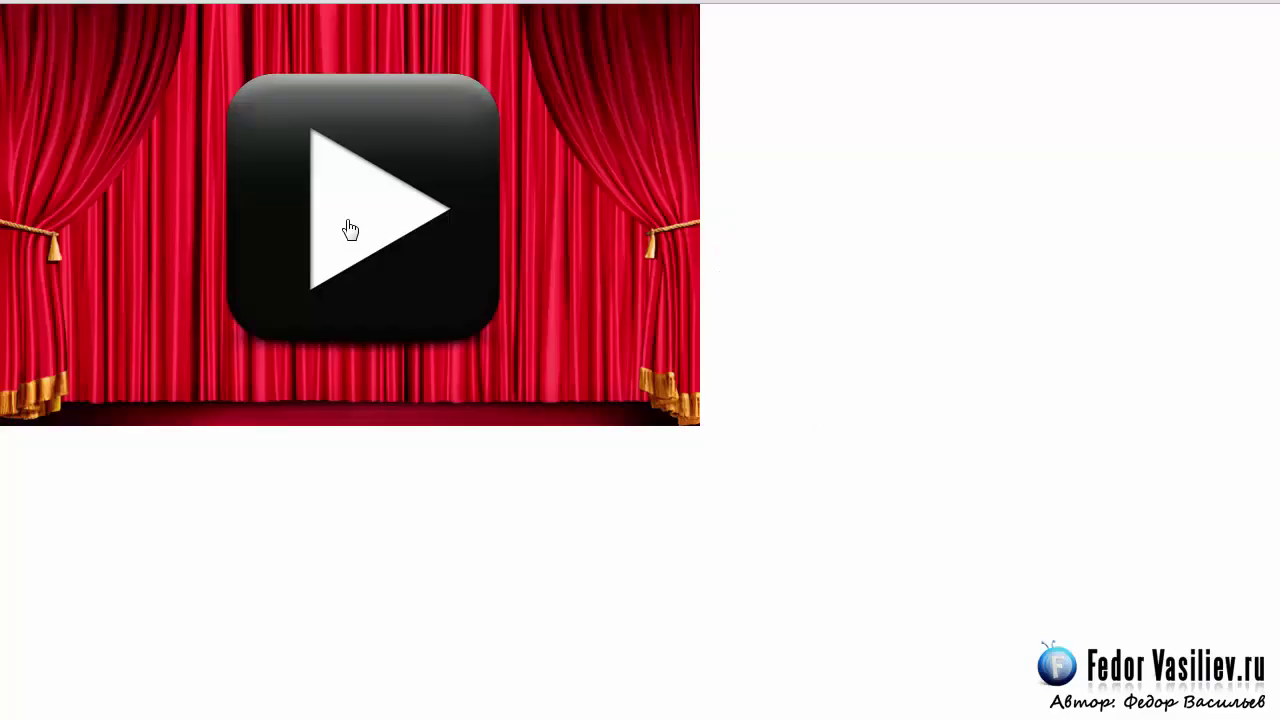
click(343, 214)
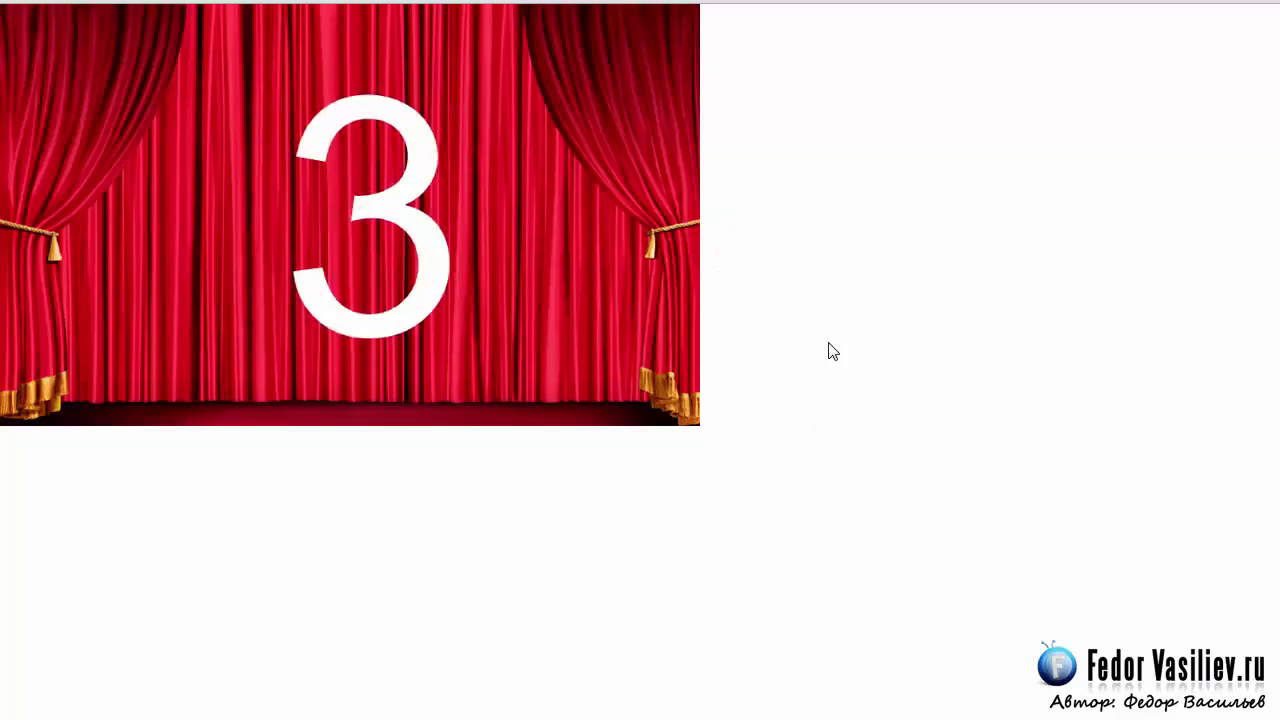